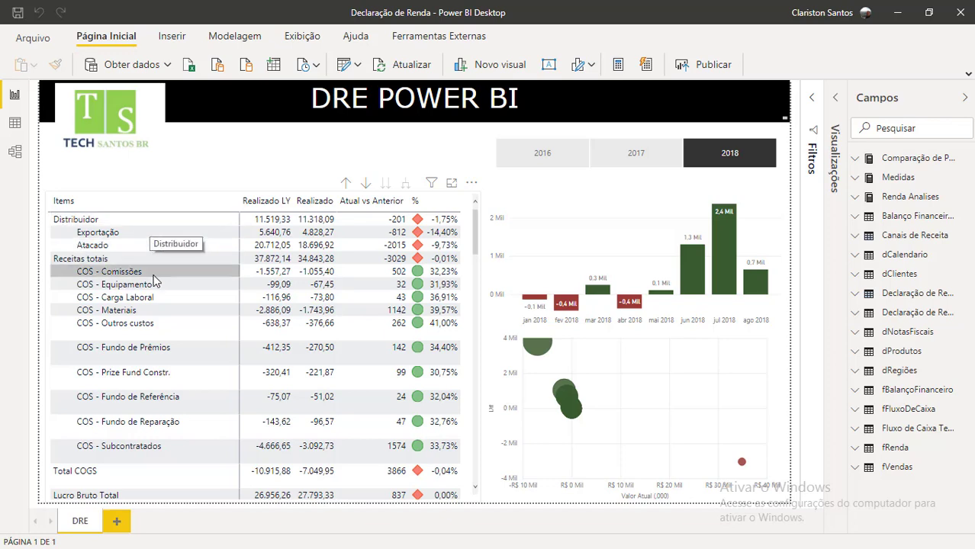
Step: Review the 2018 income statement table from the distributor revenue rows down to the net profit rows
scroll(153, 280, down, 1)
scroll(153, 280, down, 5)
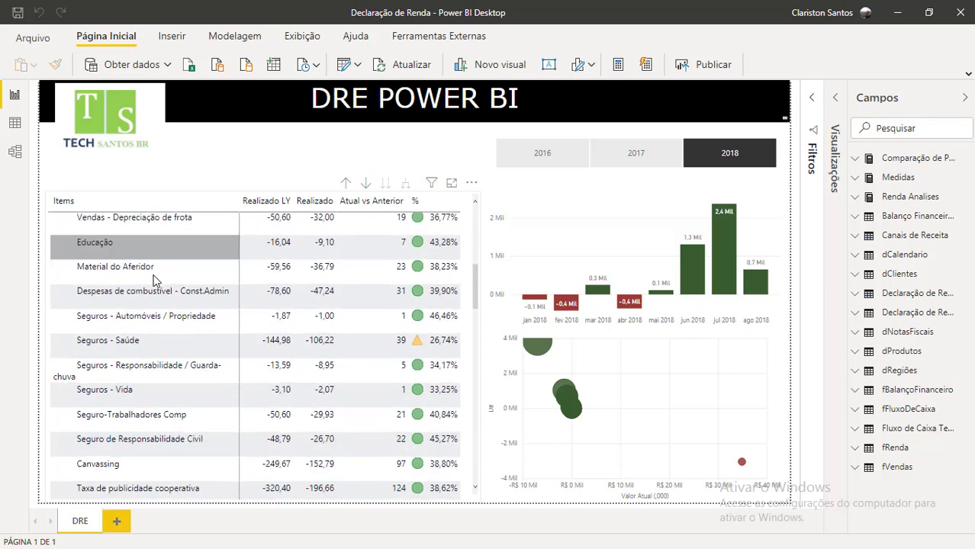
scroll(152, 281, up, 6)
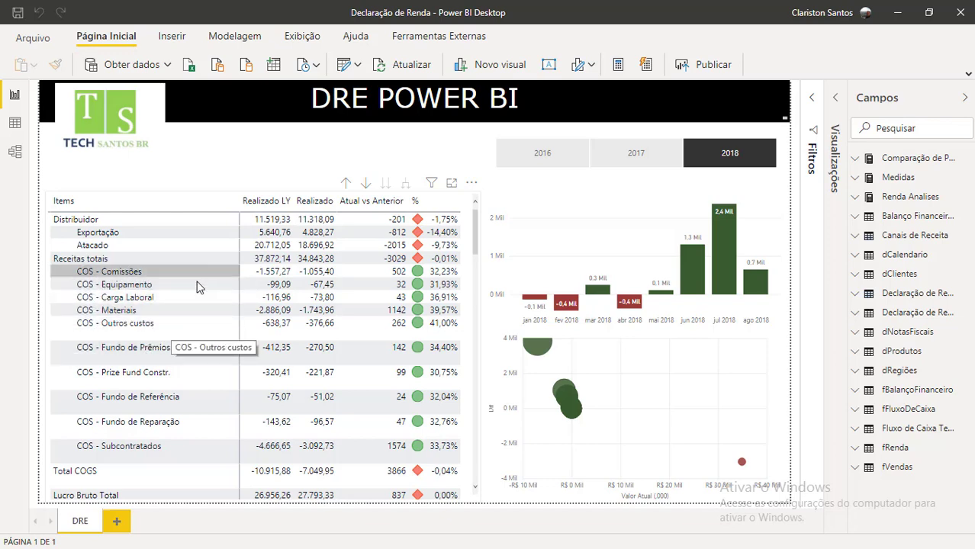
scroll(184, 379, down, 5)
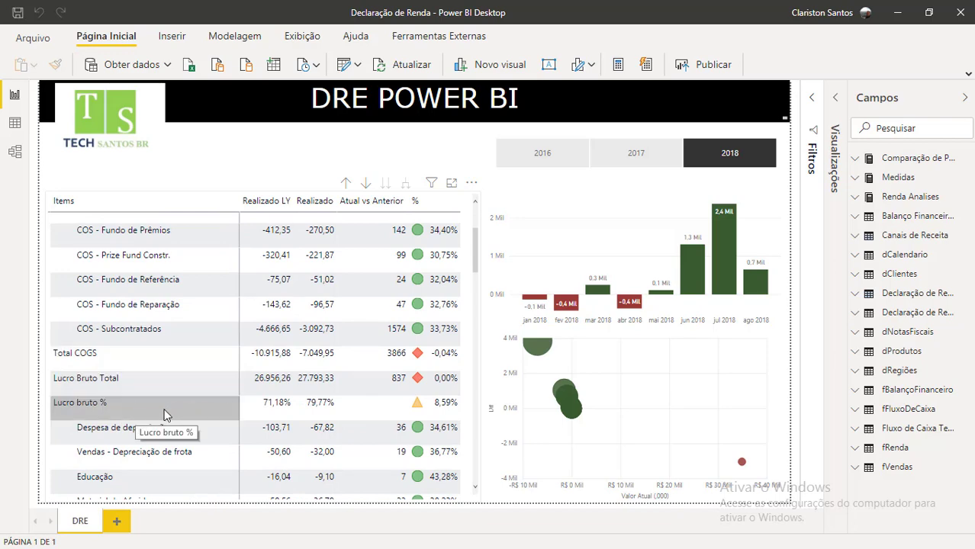
scroll(153, 424, down, 3)
scroll(168, 381, down, 8)
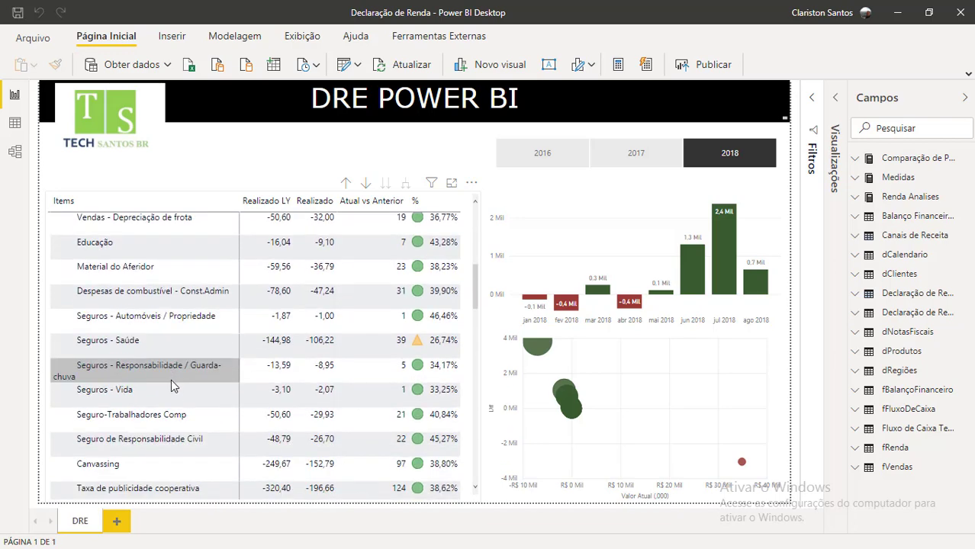
scroll(164, 408, down, 20)
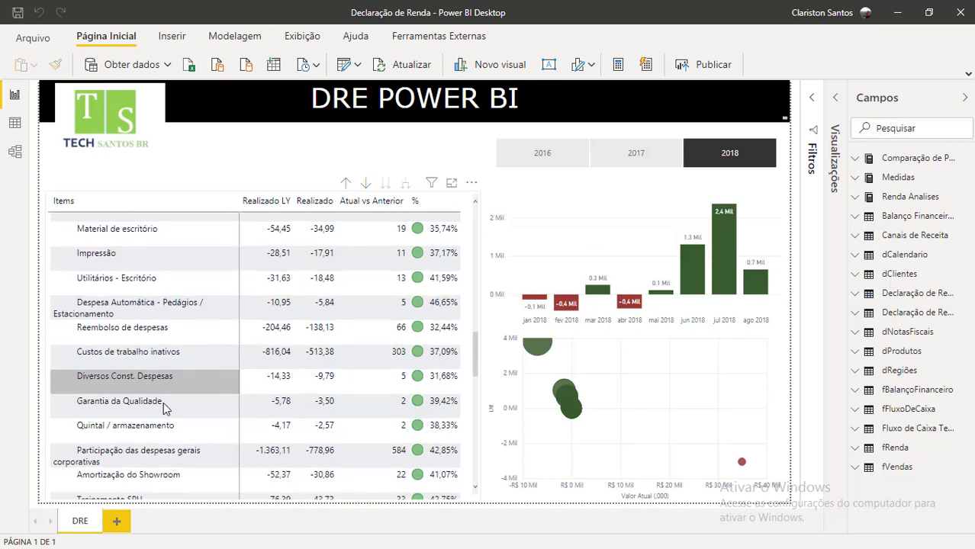
scroll(165, 408, down, 15)
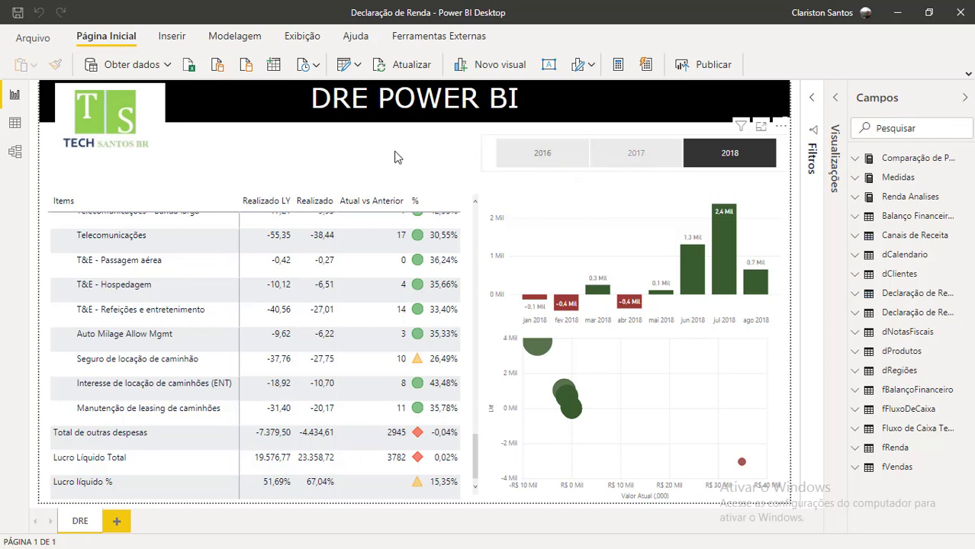
Step: Filter the report to 2017 and review the year-over-year differences and percentage indicators throughout the income statement table
key(Left)
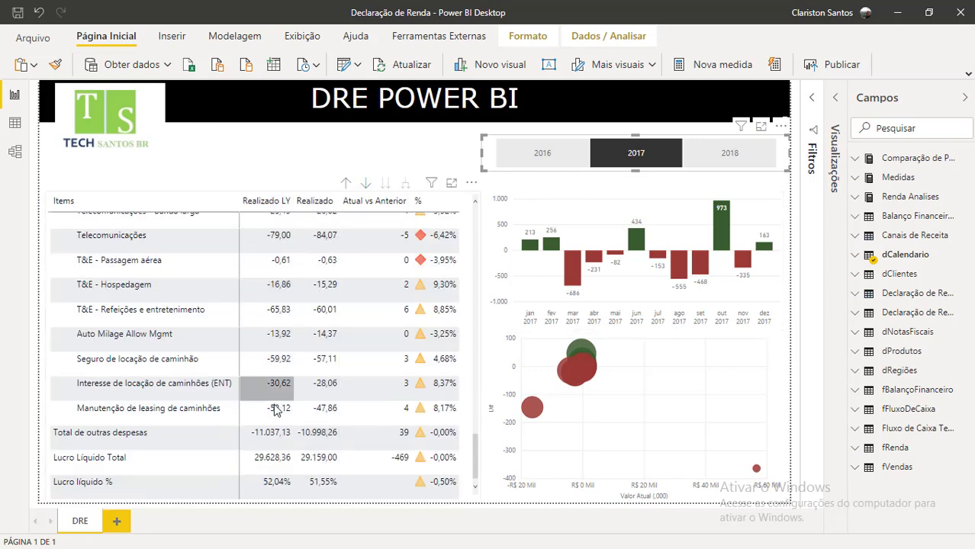
scroll(395, 253, up, 1)
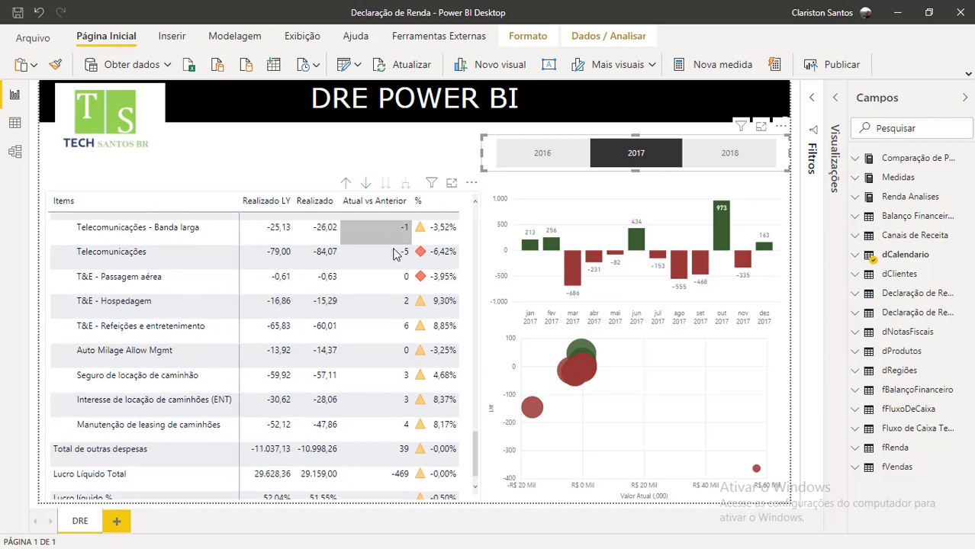
scroll(393, 255, up, 10)
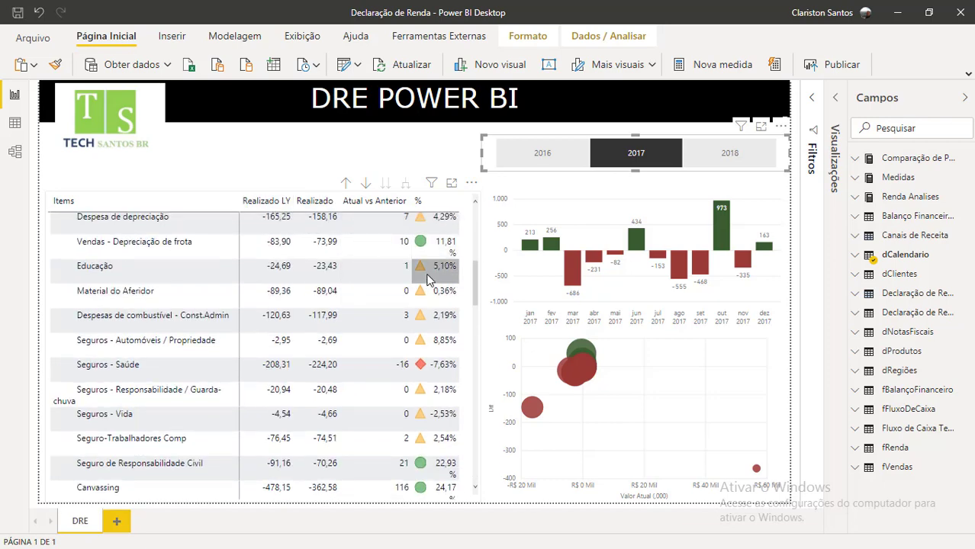
scroll(437, 372, down, 5)
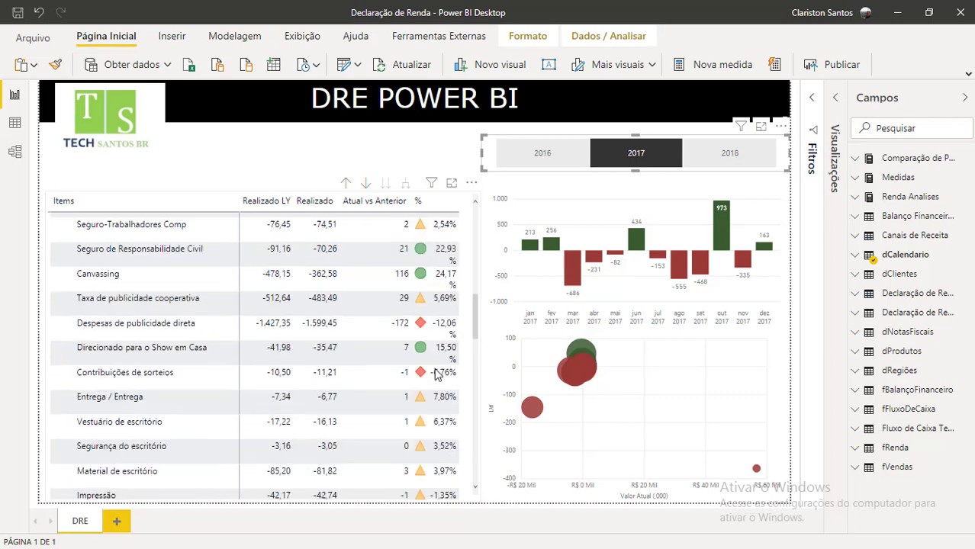
scroll(437, 373, down, 1)
scroll(435, 392, down, 4)
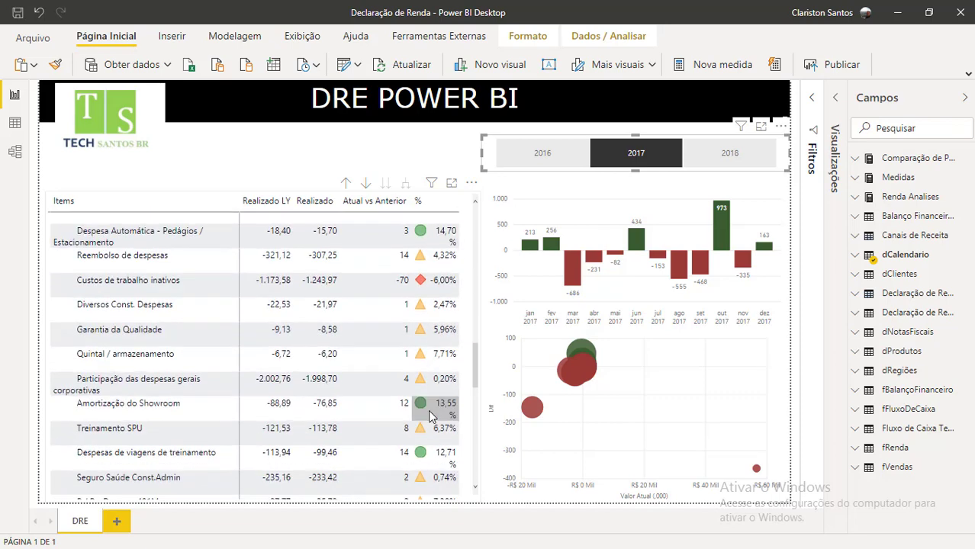
scroll(429, 416, down, 4)
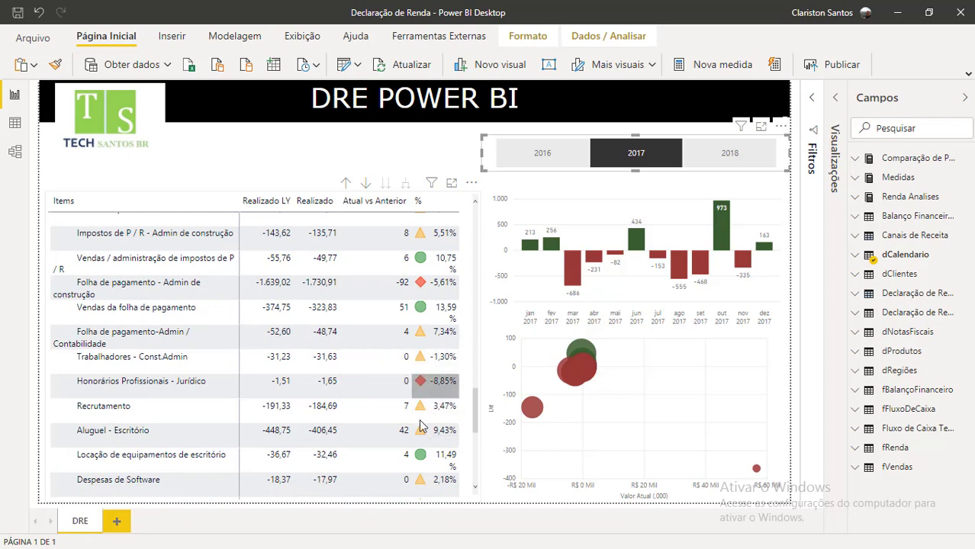
scroll(423, 427, down, 4)
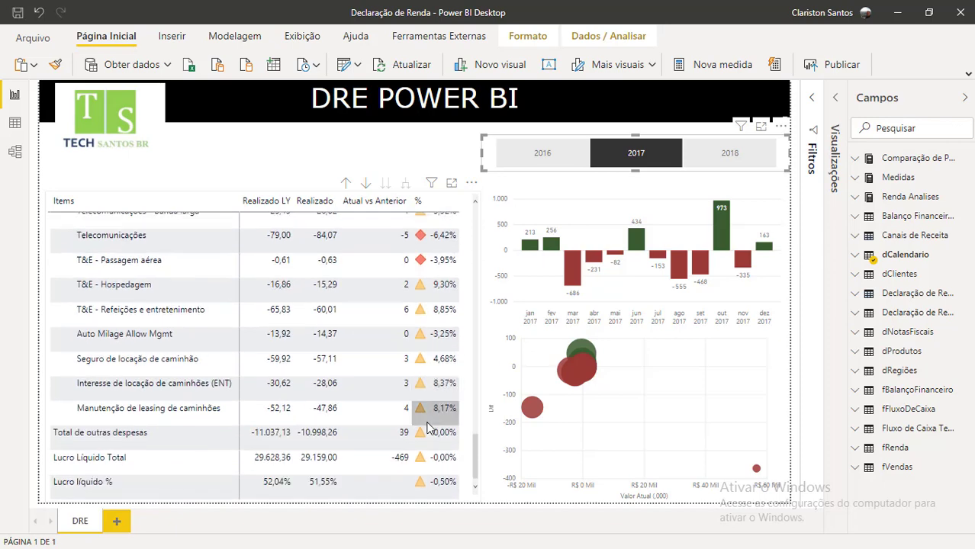
click(440, 171)
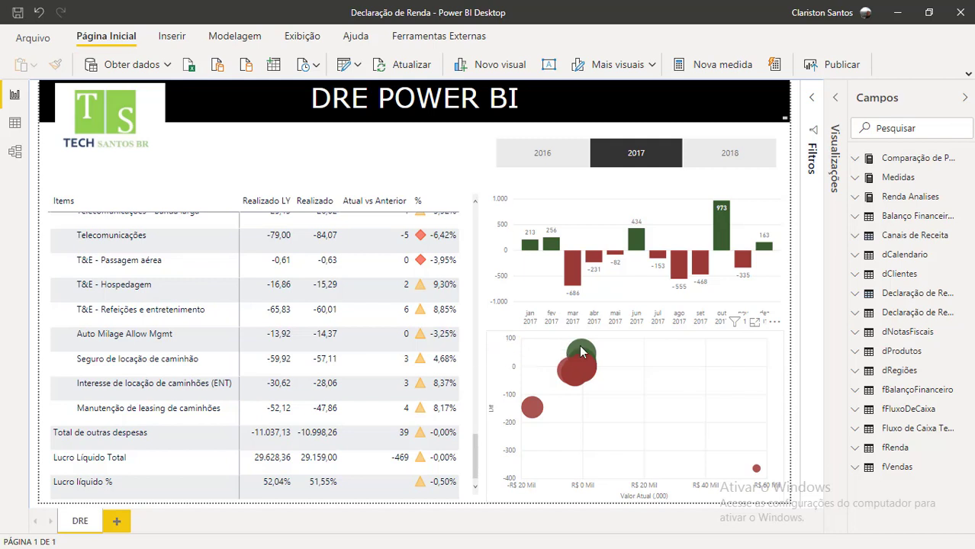
Step: Inspect the expense category details of the bubbles in the 2017 scatter chart
mouse_move(582, 352)
mouse_move(581, 370)
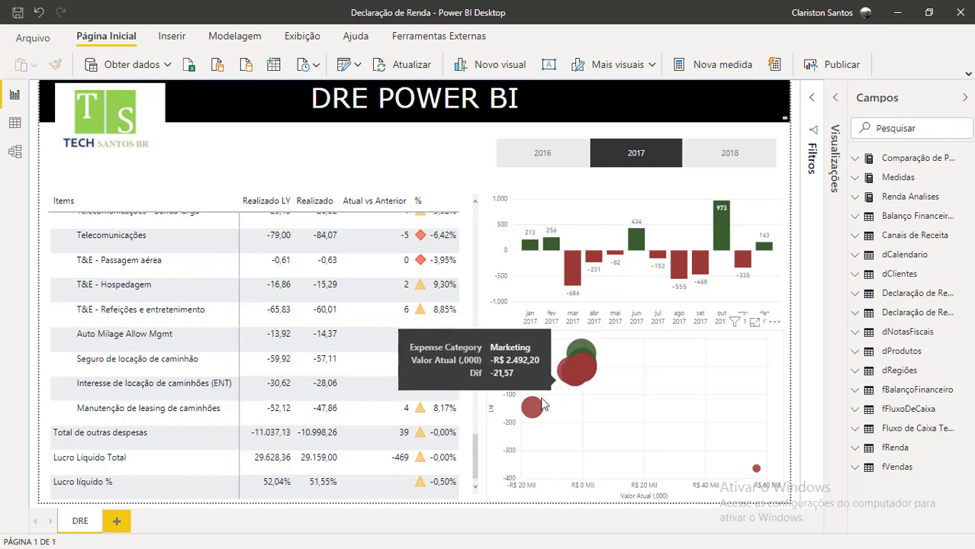
mouse_move(535, 408)
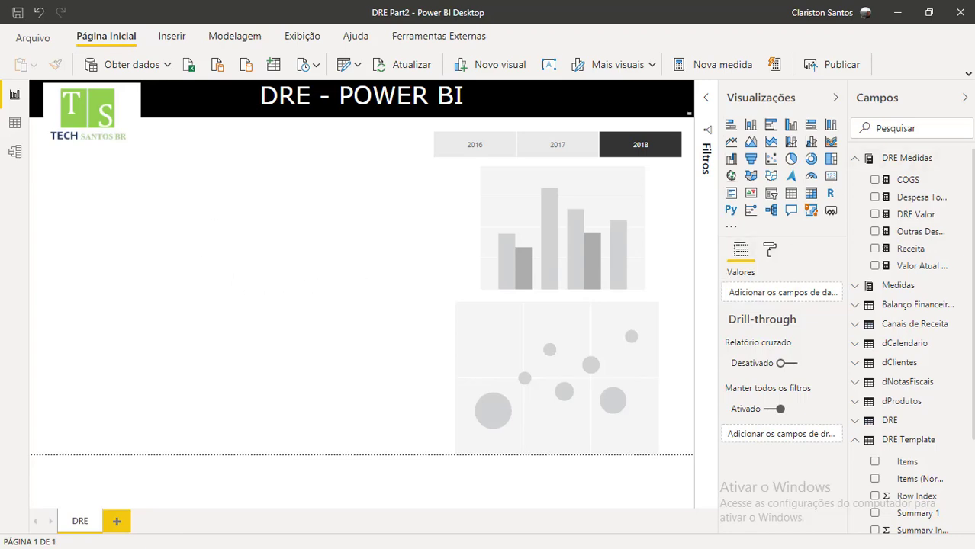
Step: Switch to the Financial Reporting In Power BI.xlsx workbook in Excel and maximize its window
key(alt+Tab)
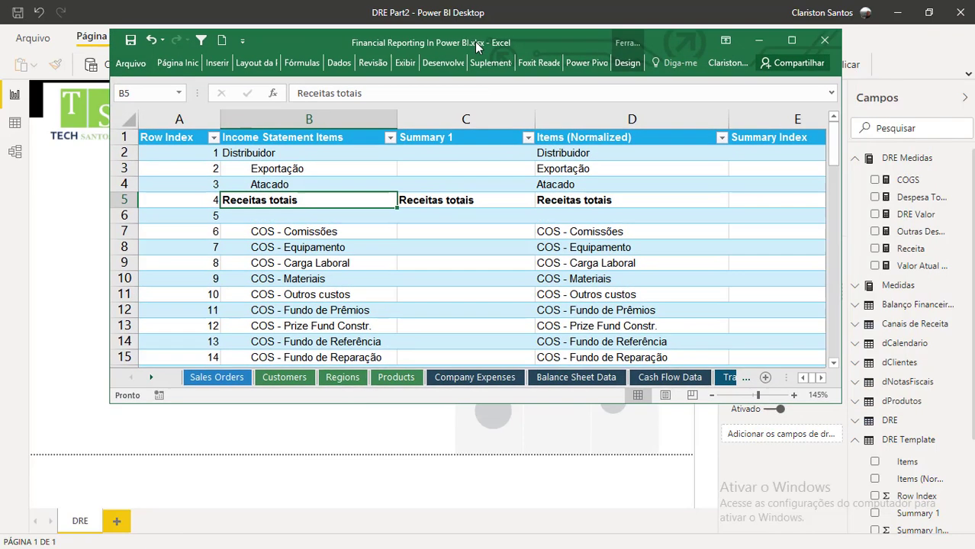
drag(475, 41, 475, 74)
click(793, 72)
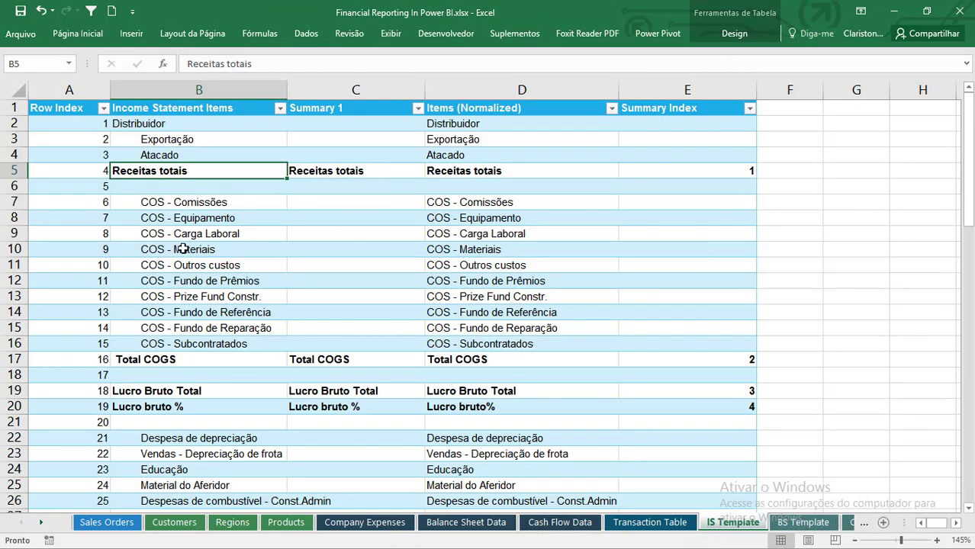
Step: Examine the revenue items and the COS cost items in the Income Statement Items column, keeping the template data unchanged
scroll(183, 249, down, 1)
scroll(179, 249, up, 1)
drag(118, 128, 138, 349)
click(142, 140)
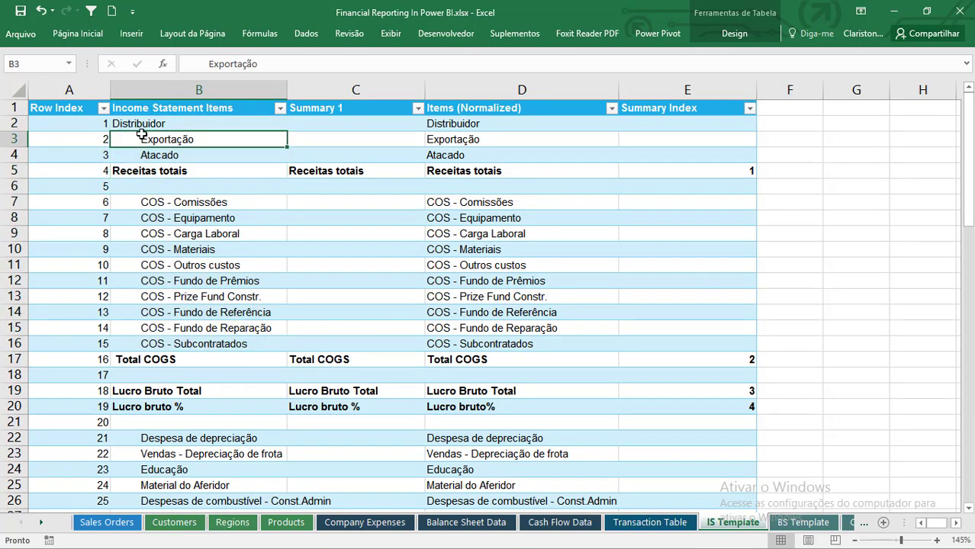
drag(139, 123, 142, 178)
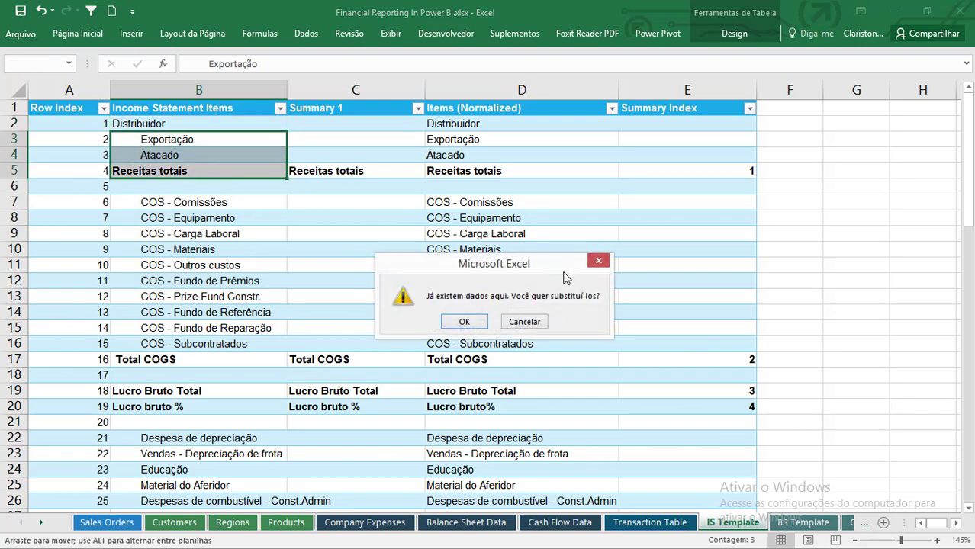
click(524, 322)
drag(219, 200, 203, 344)
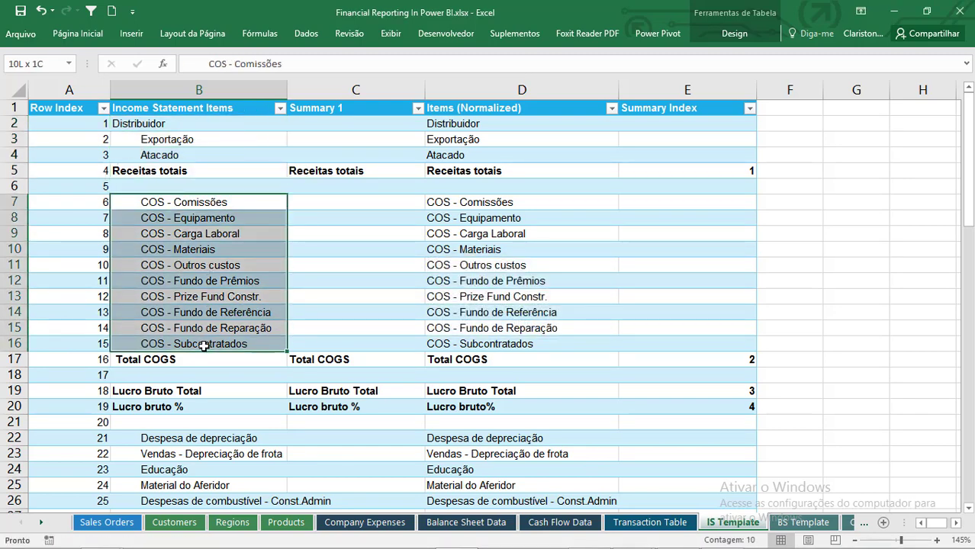
Step: Examine the Lucro Bruto Total and Lucro bruto % rows of the income statement template
scroll(202, 342, down, 2)
click(187, 298)
drag(186, 298, 185, 313)
scroll(191, 314, down, 2)
scroll(195, 314, up, 1)
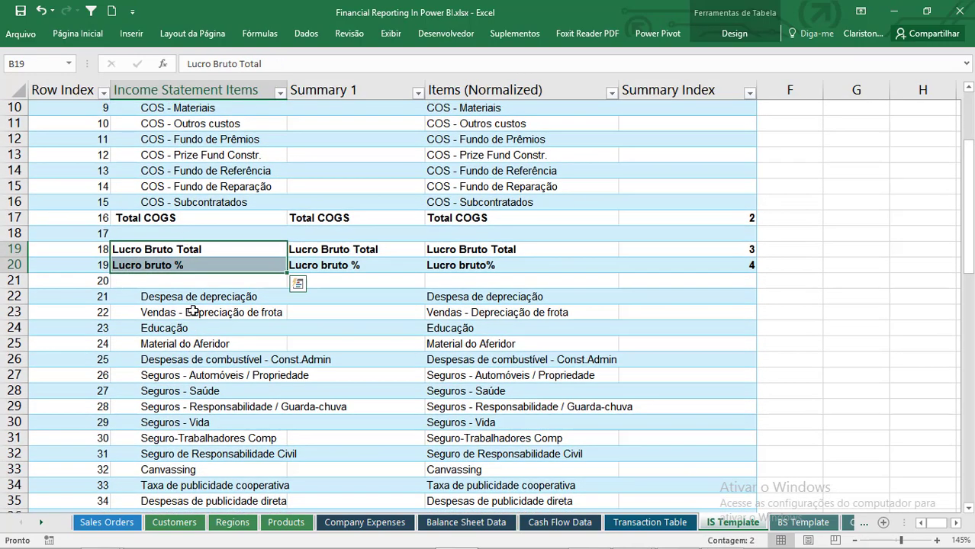
scroll(180, 244, up, 3)
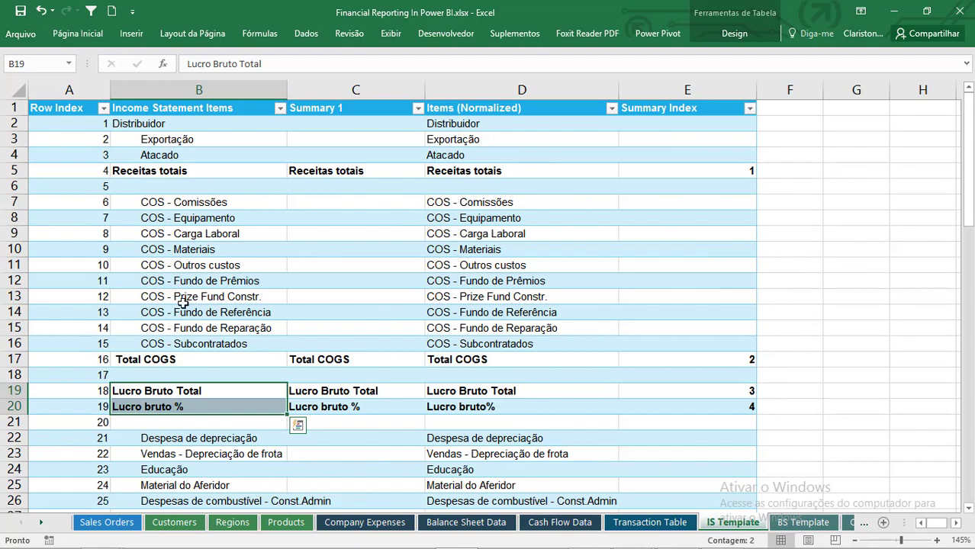
Step: Examine the expense items from Despesa de depreciação down to the Total de outras despesas, Lucro Líquido Total and Lucro líquido % rows
scroll(183, 305, down, 4)
drag(190, 250, 189, 422)
scroll(187, 425, down, 2)
scroll(187, 425, down, 1)
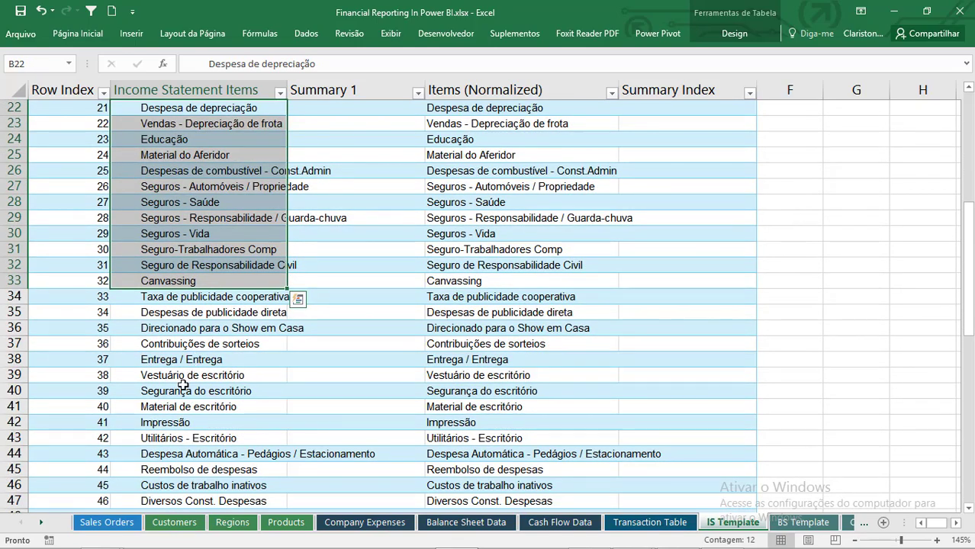
scroll(192, 384, down, 6)
scroll(195, 384, down, 5)
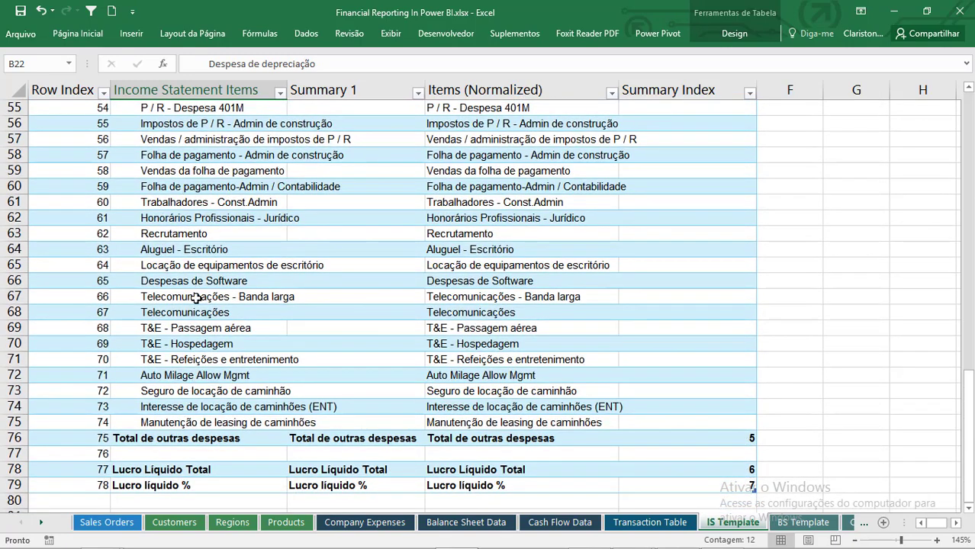
scroll(193, 334, down, 2)
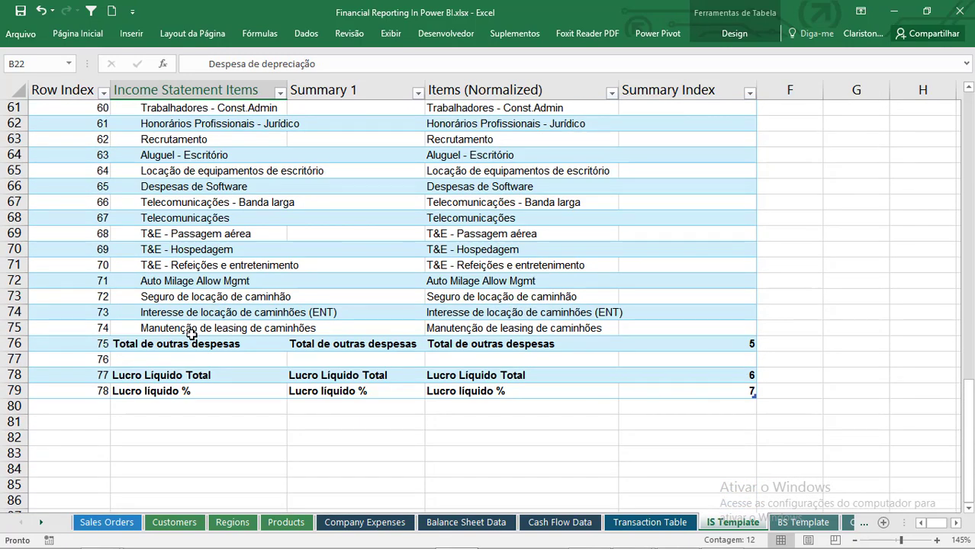
click(152, 344)
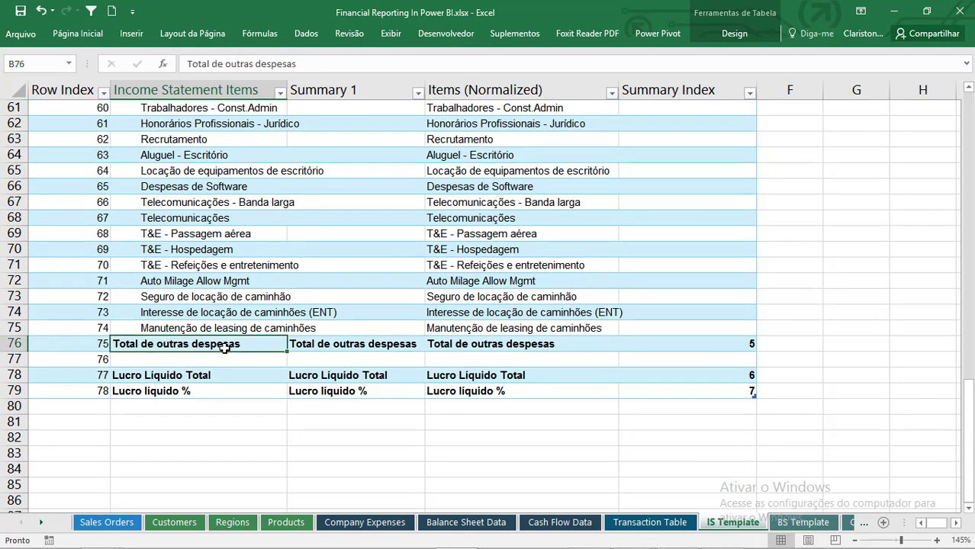
click(160, 378)
click(172, 392)
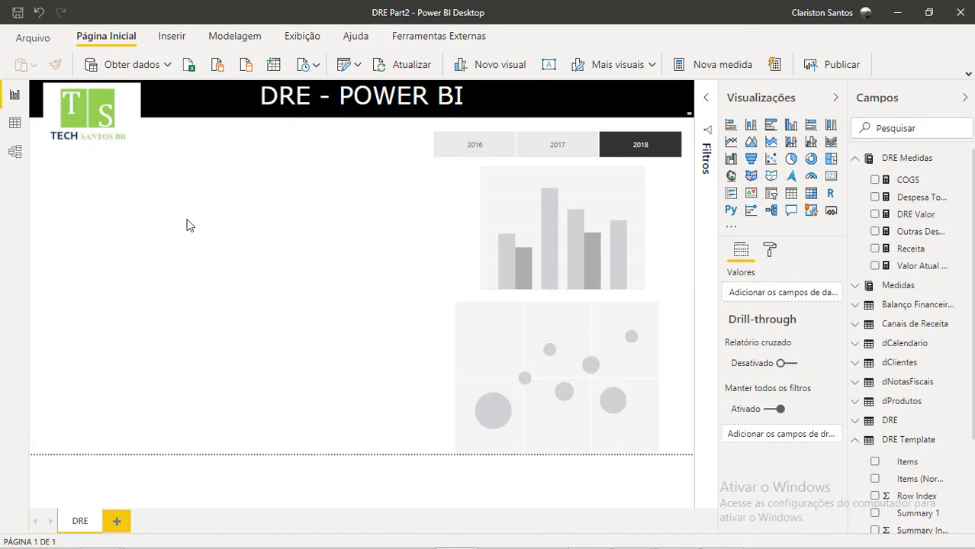
Step: Switch back to the DRE Part2 report in Power BI Desktop and inspect the Items column of the DRE Template table data
click(15, 124)
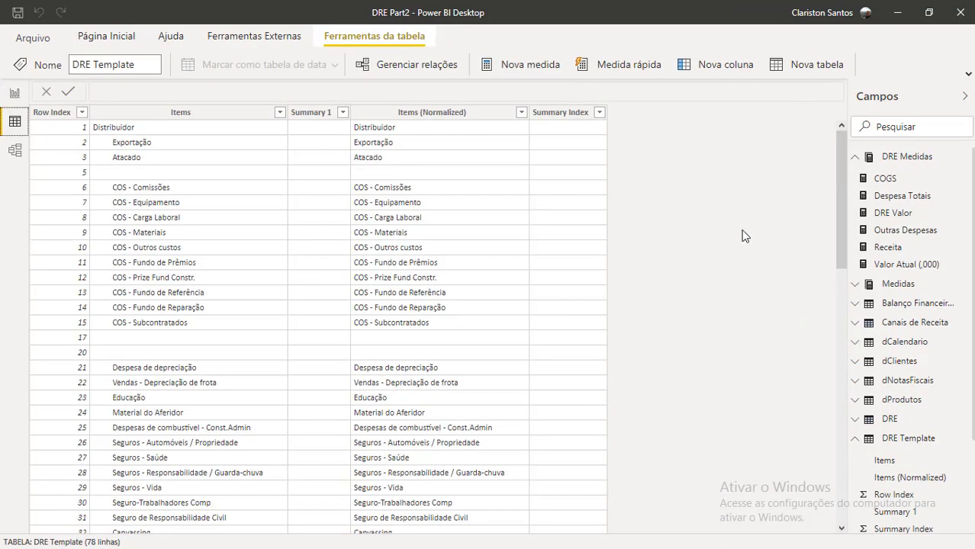
click(905, 439)
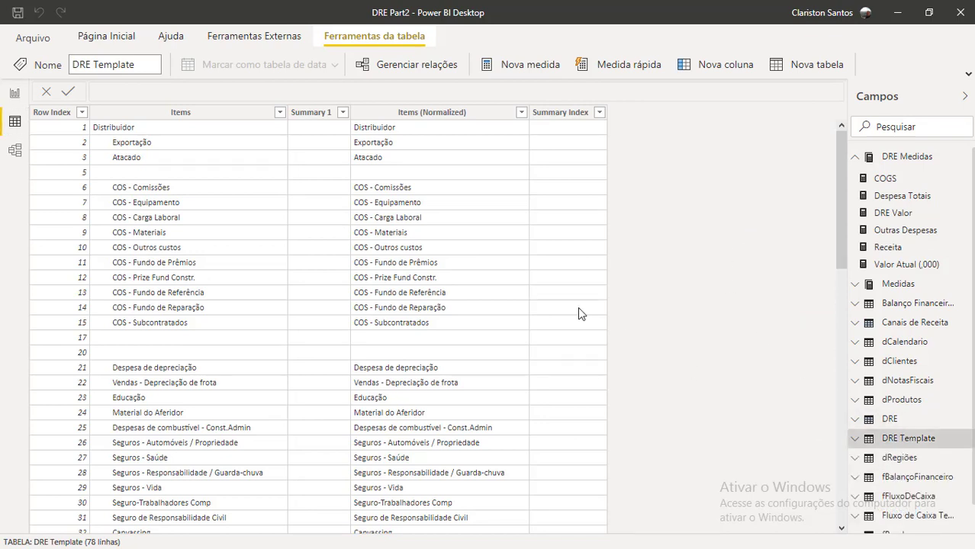
click(211, 115)
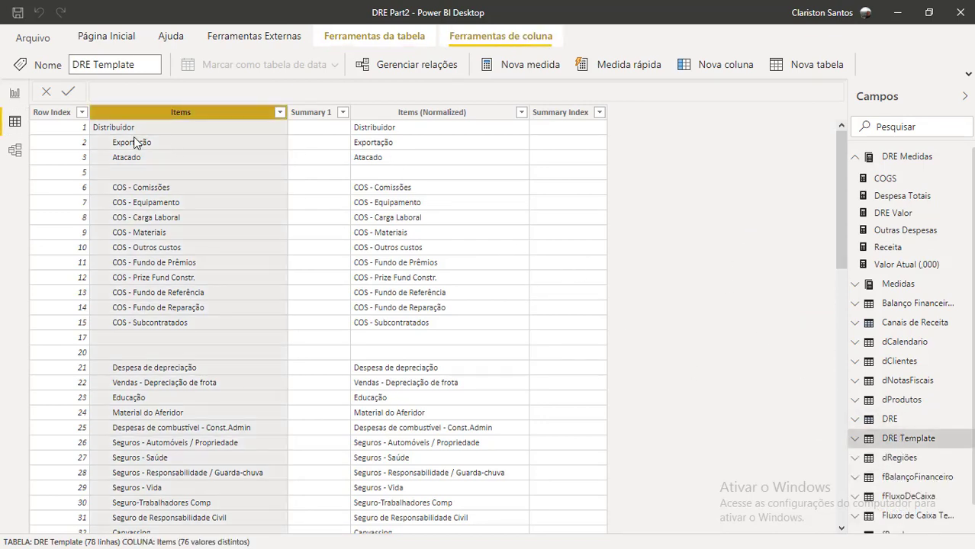
Step: Return to the report page and select the DRE Medidas table, leaving its list of measures collapsed
click(15, 94)
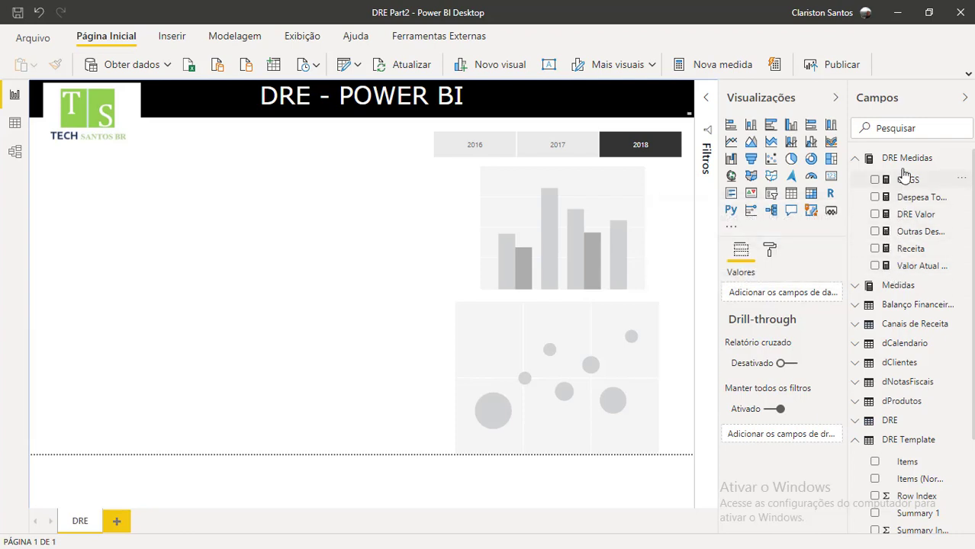
click(869, 160)
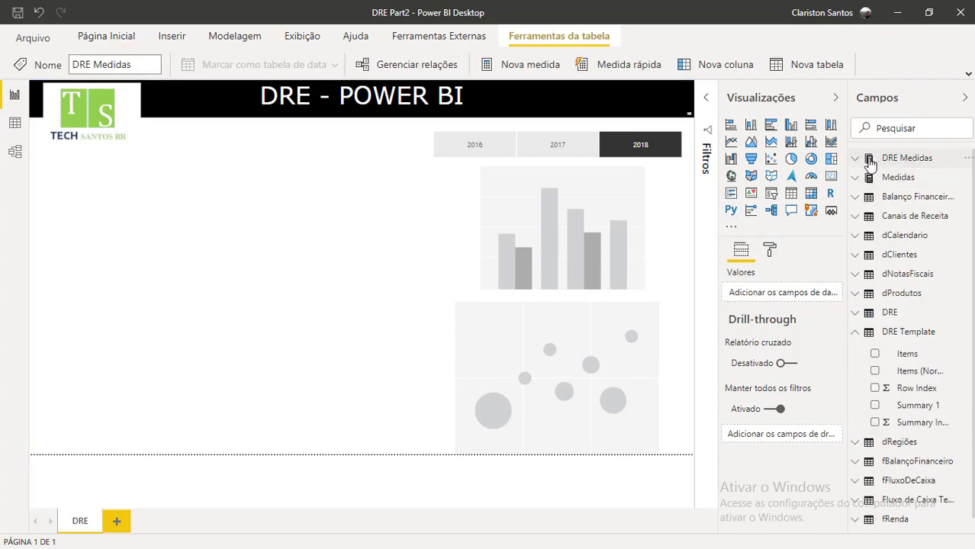
click(870, 164)
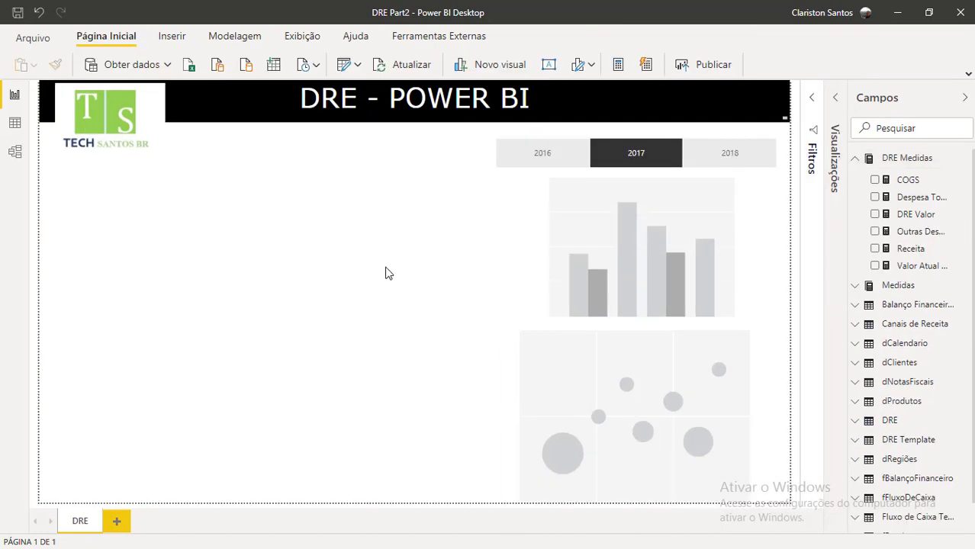
click(870, 159)
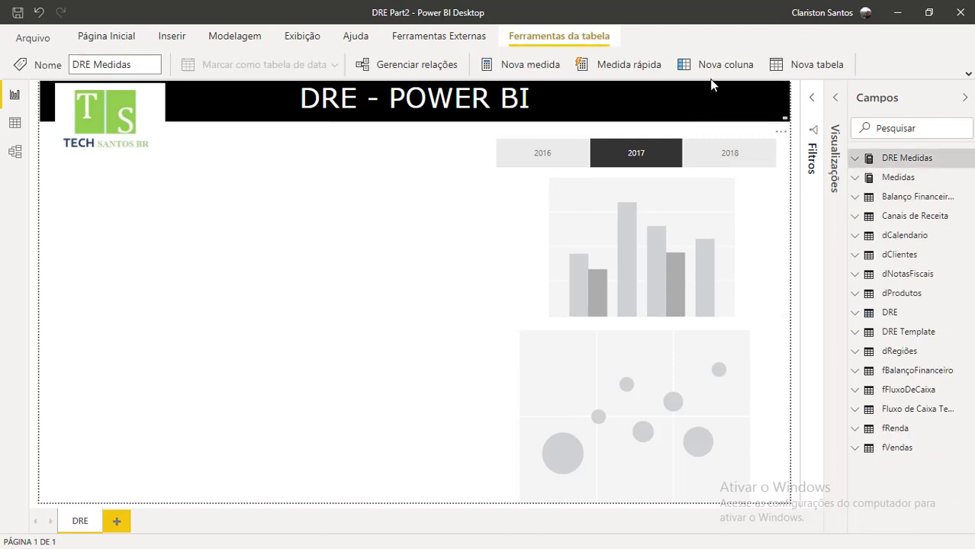
Step: Create a new measure in the DRE Medidas table and name it Lucro Bruto
click(532, 65)
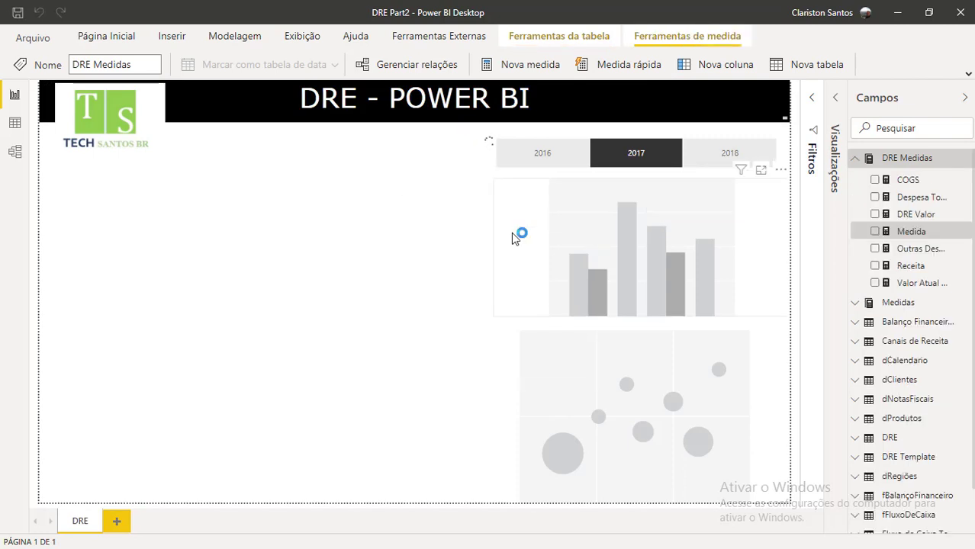
click(812, 93)
triple_click(116, 91)
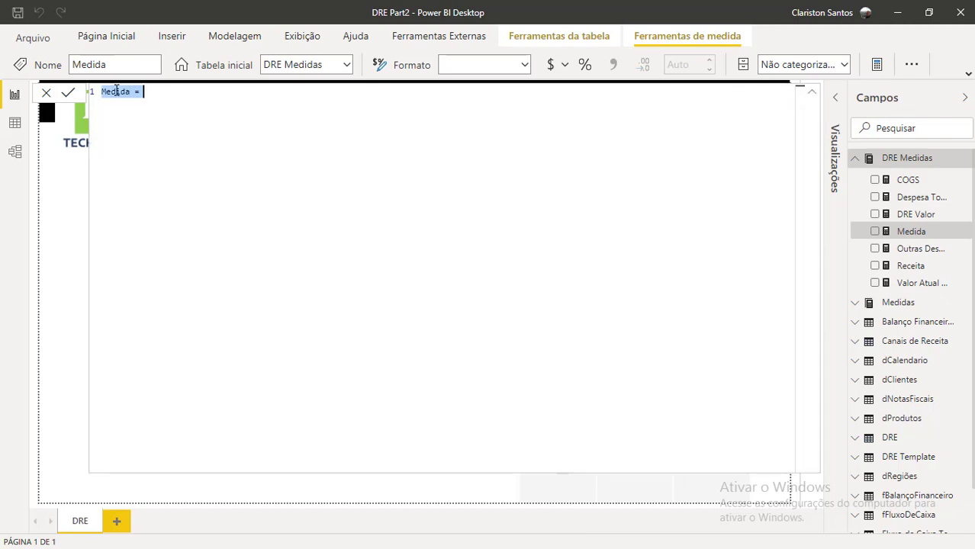
scroll(116, 90, up, 4)
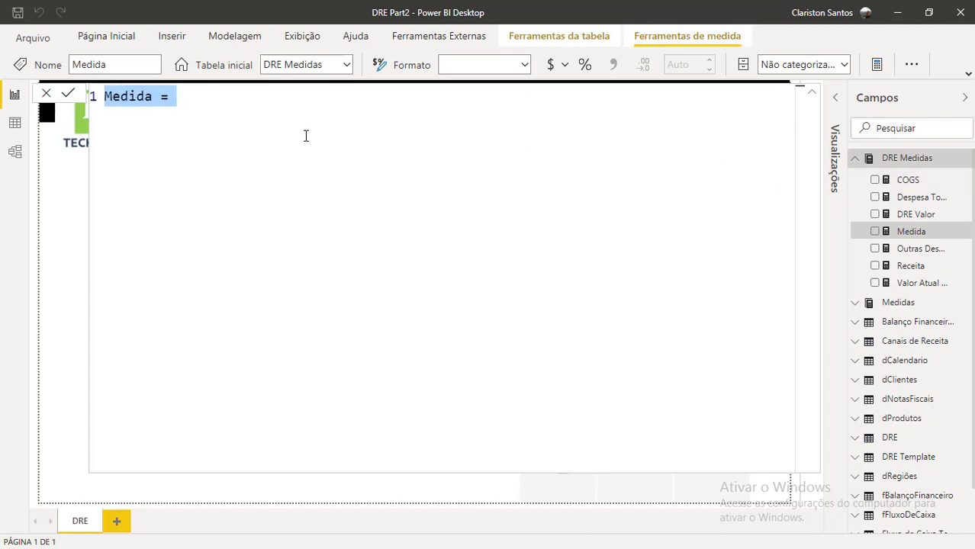
text(1)
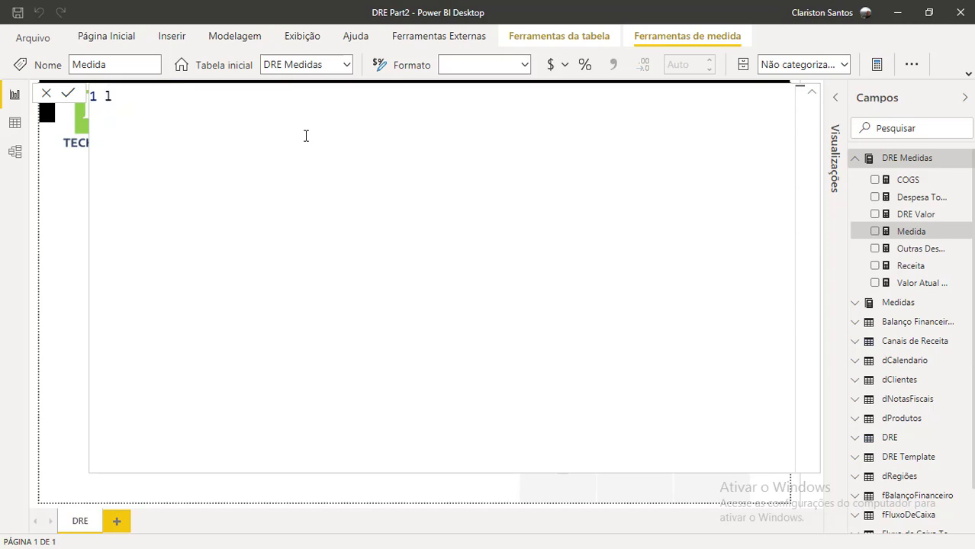
key(BackSpace)
text(Lu)
key(BackSpace)
text(cro Bruto )
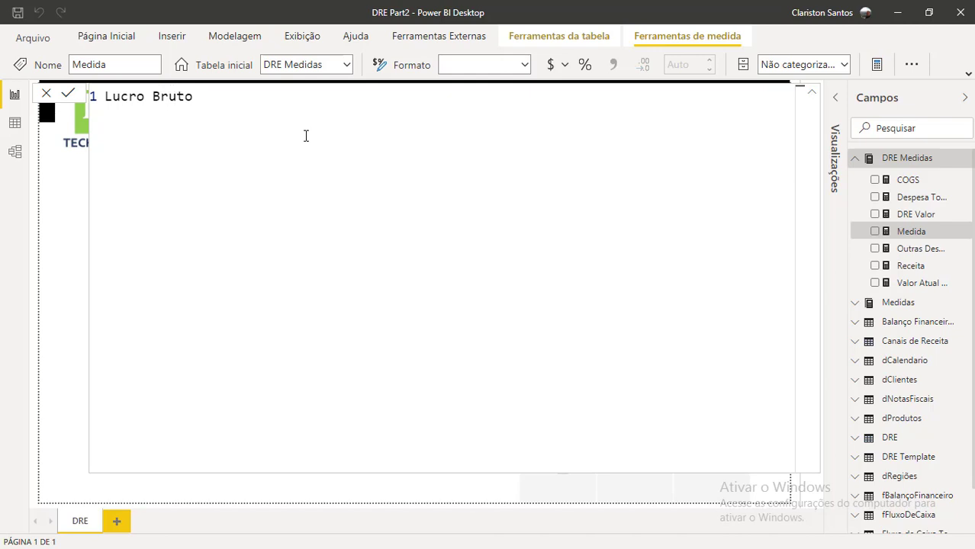
Step: Define the Lucro Bruto measure as [Receita]-([COGS]) and commit the formula
text(= RECE)
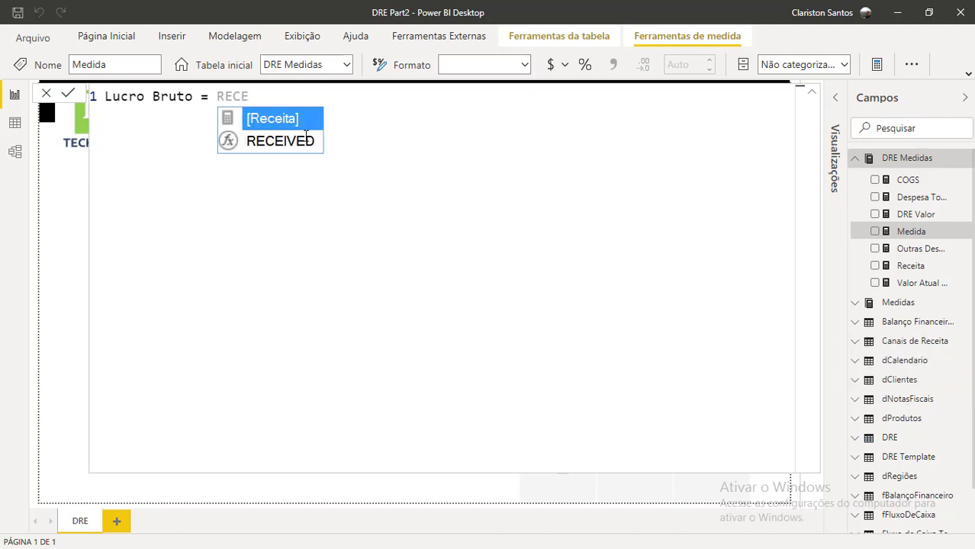
key(Tab)
text(()
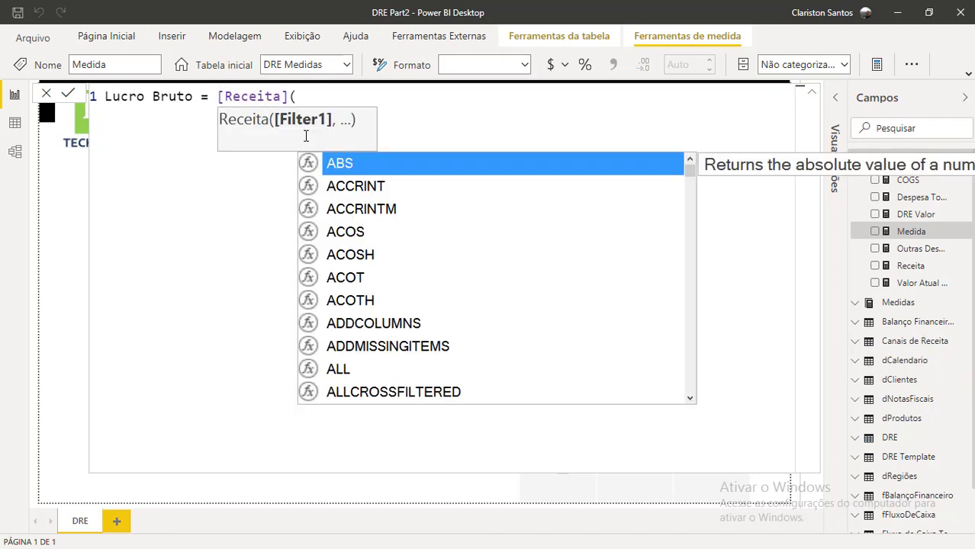
key(Escape)
key(BackSpace)
text(-()
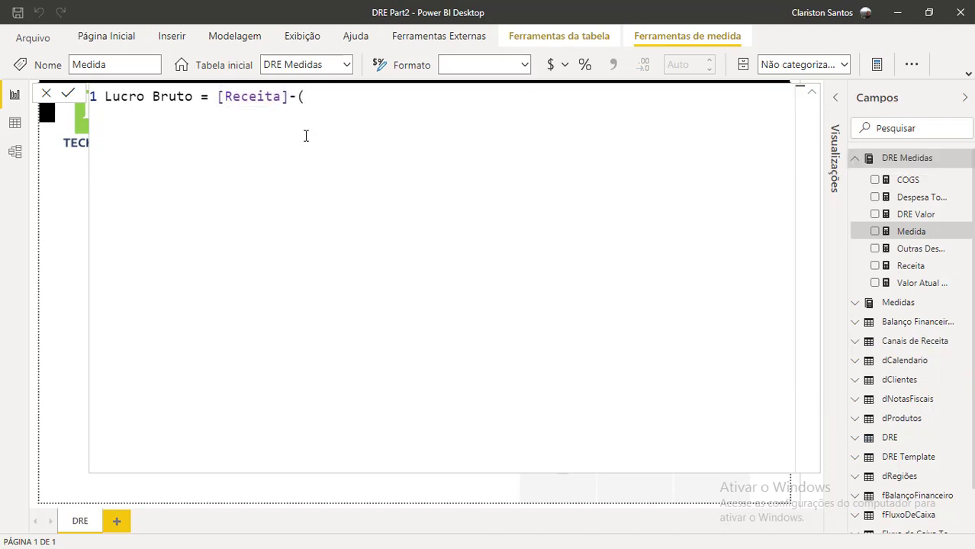
text(CO)
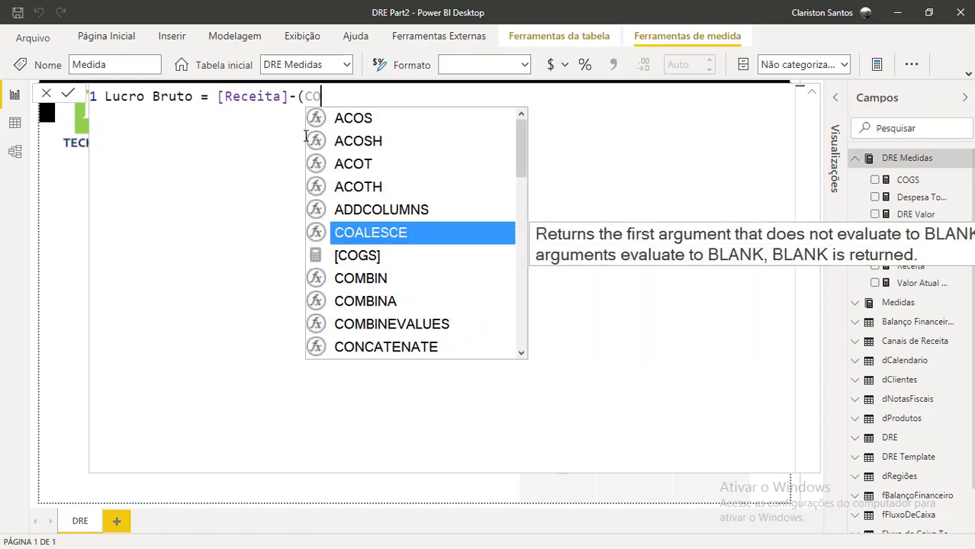
text(GS)
key(Escape)
text())
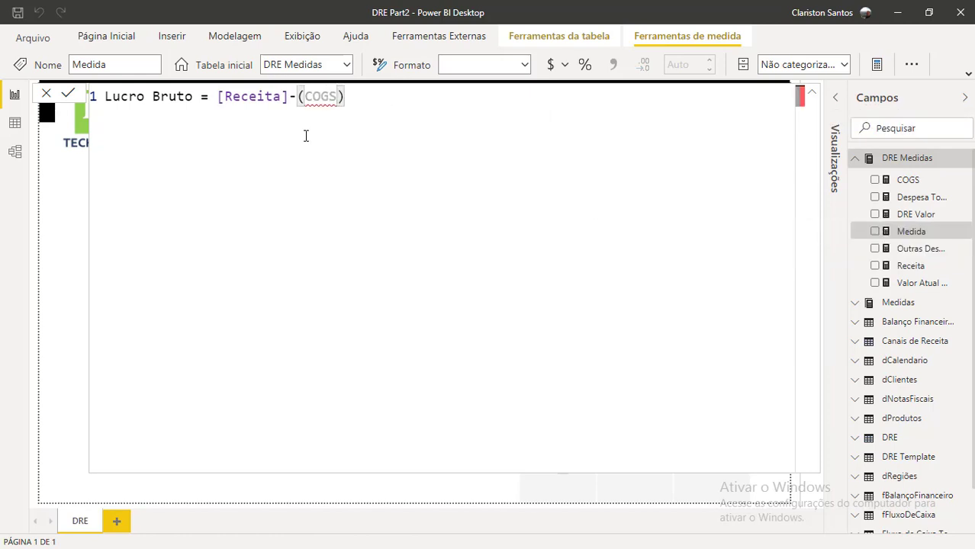
key(BackSpace)
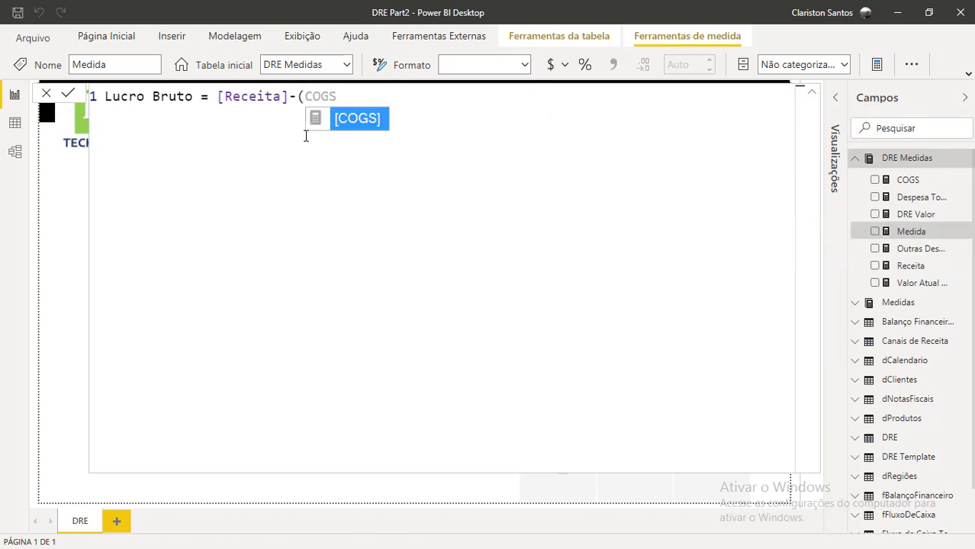
click(374, 127)
text())
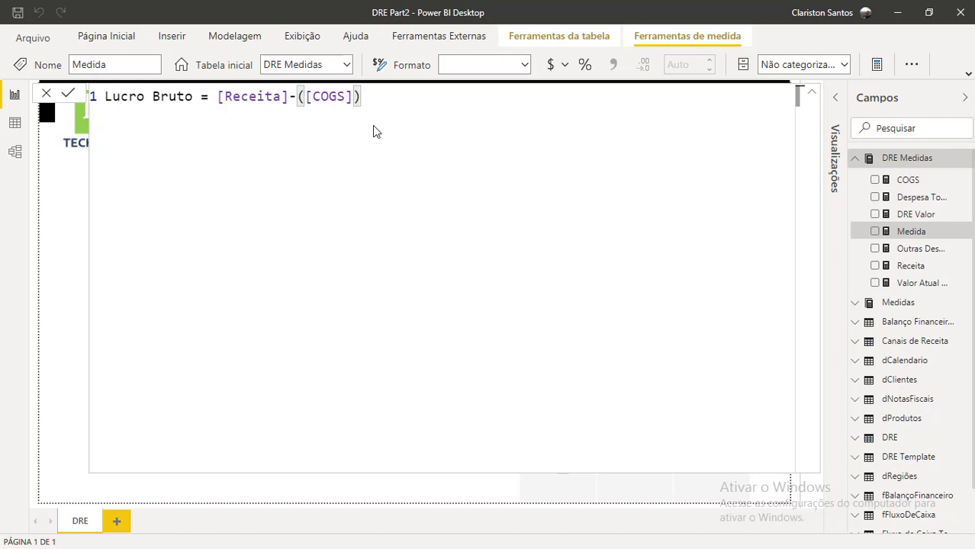
key(Return)
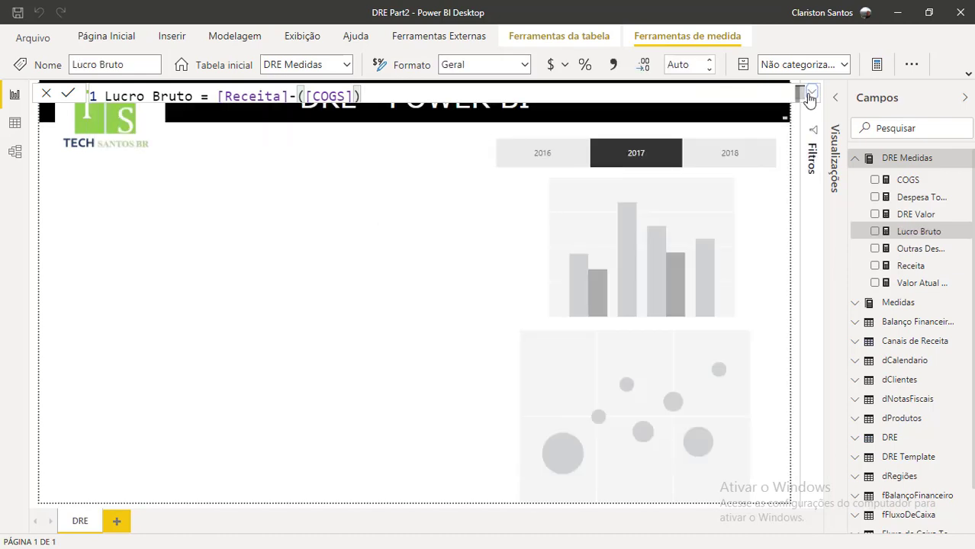
Step: Plot Lucro Bruto in a new chart on the report page, and change the measure's formula to [Receita]-(-[COGS])
drag(919, 232, 248, 290)
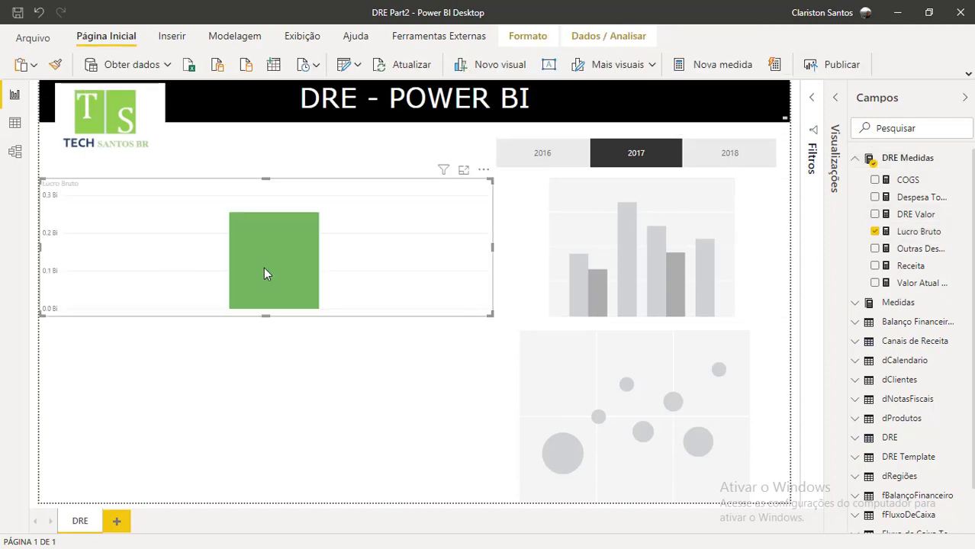
mouse_move(266, 274)
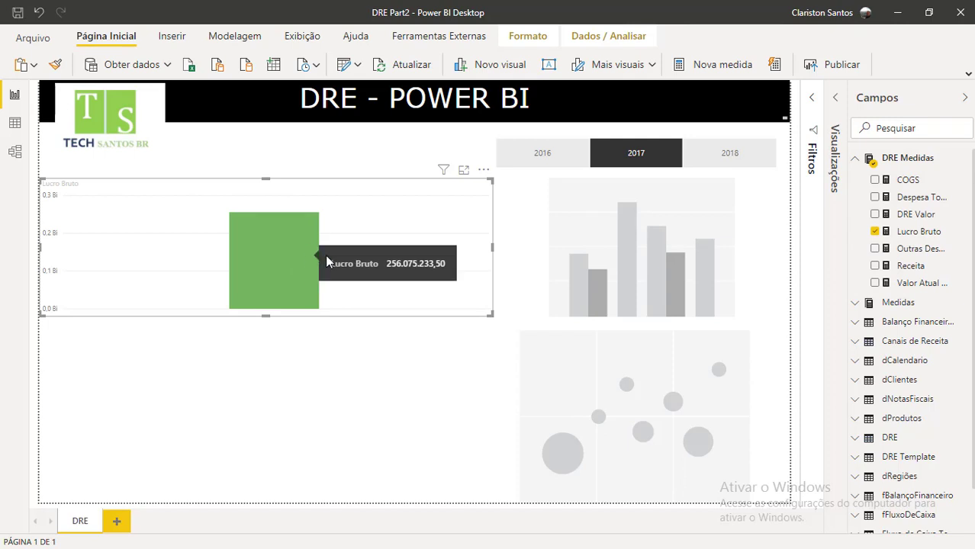
click(919, 231)
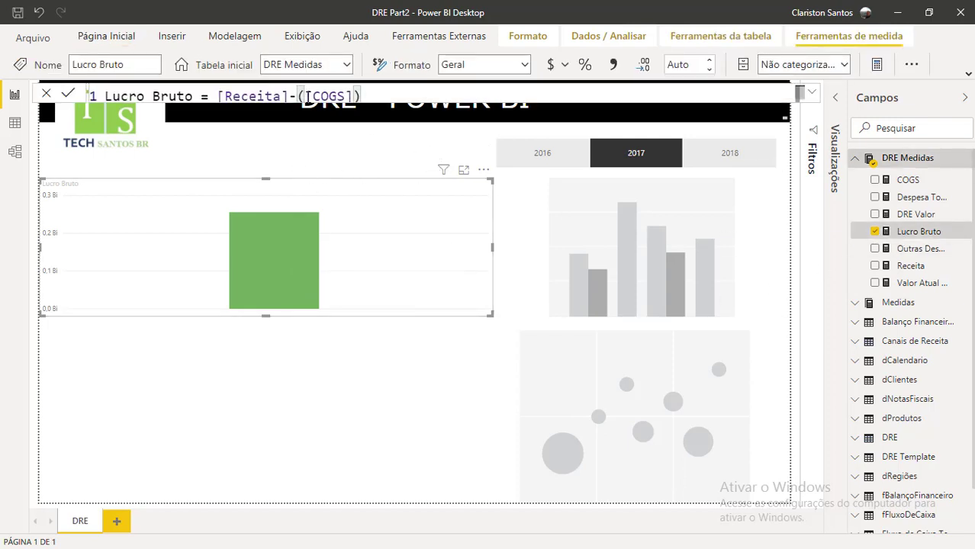
click(307, 96)
text(-)
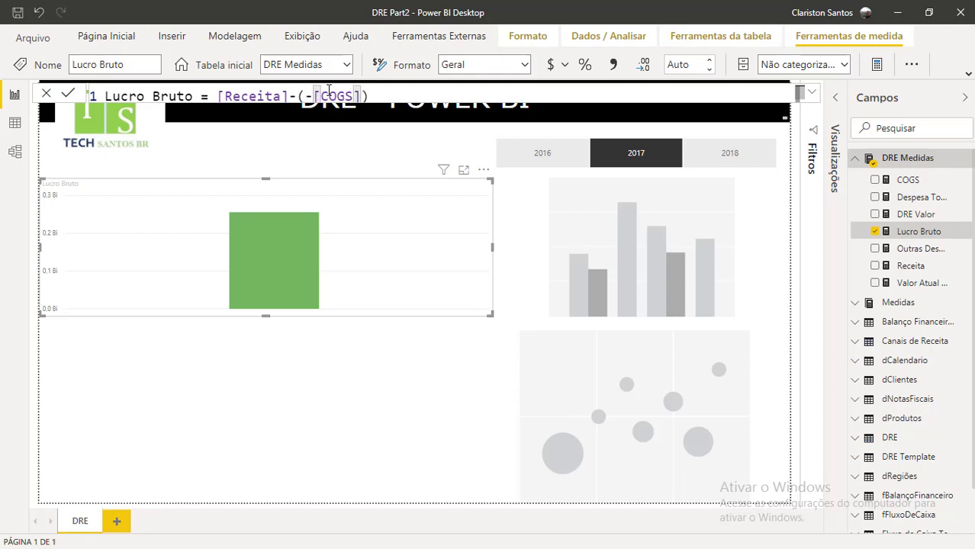
key(Return)
mouse_move(297, 244)
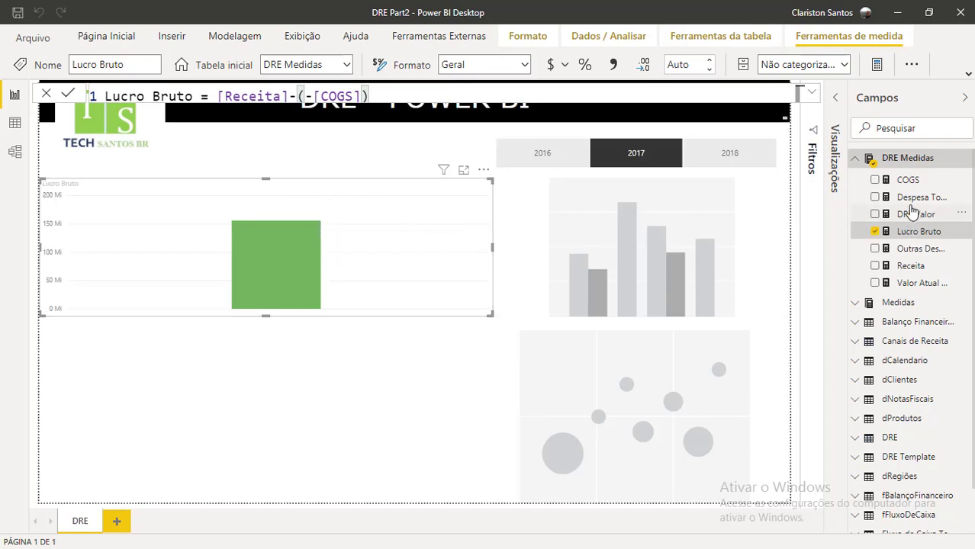
Step: Add the Receita and COGS measures to the Lucro Bruto chart and compare the values of its bars
drag(879, 266, 398, 263)
mouse_move(310, 273)
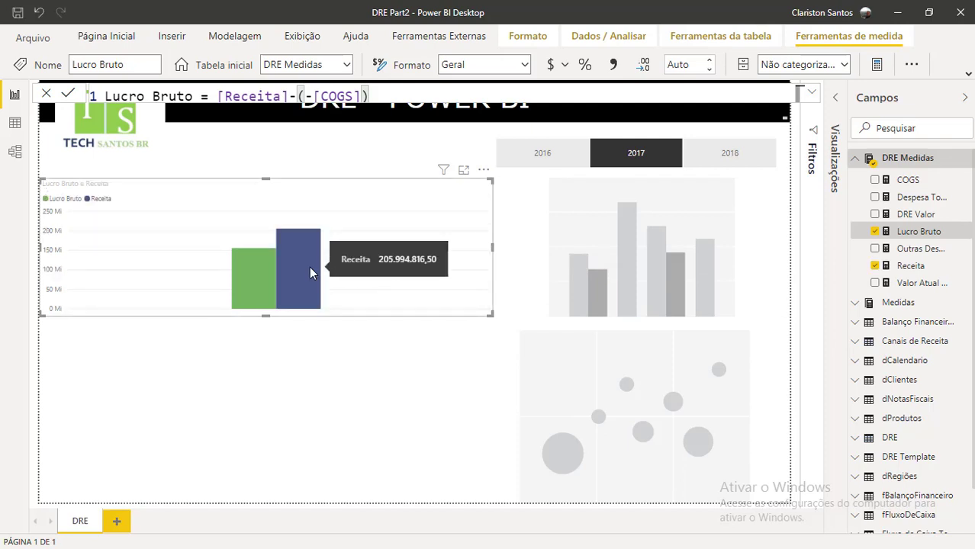
mouse_move(245, 276)
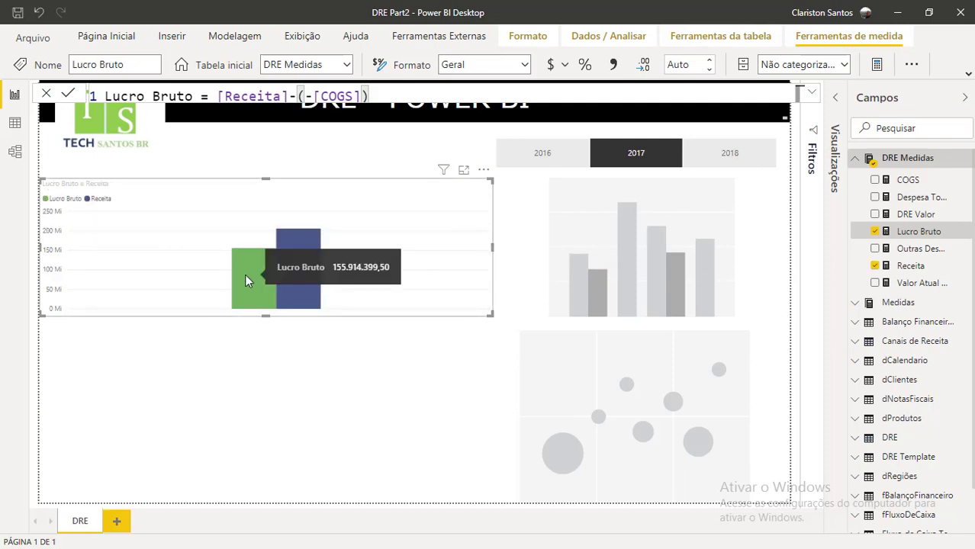
drag(907, 181, 207, 282)
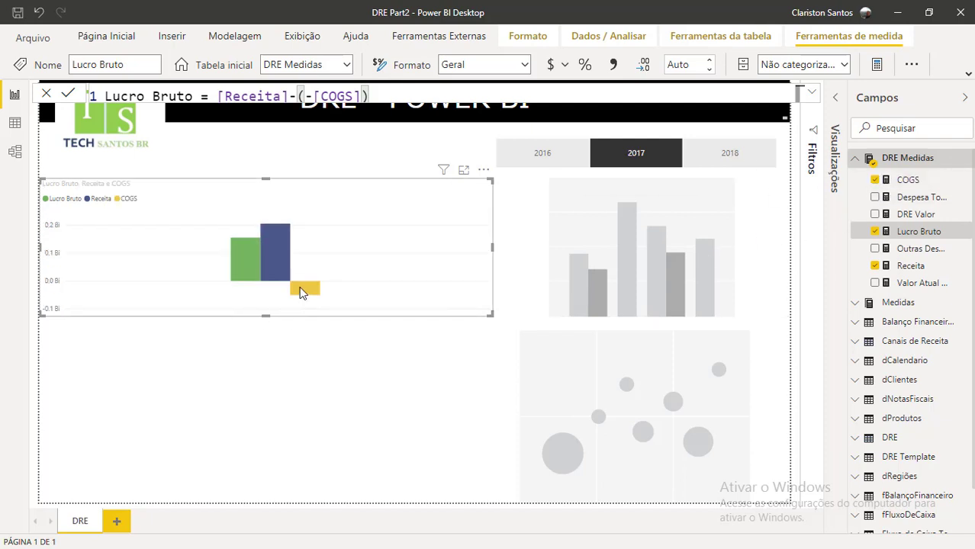
mouse_move(304, 288)
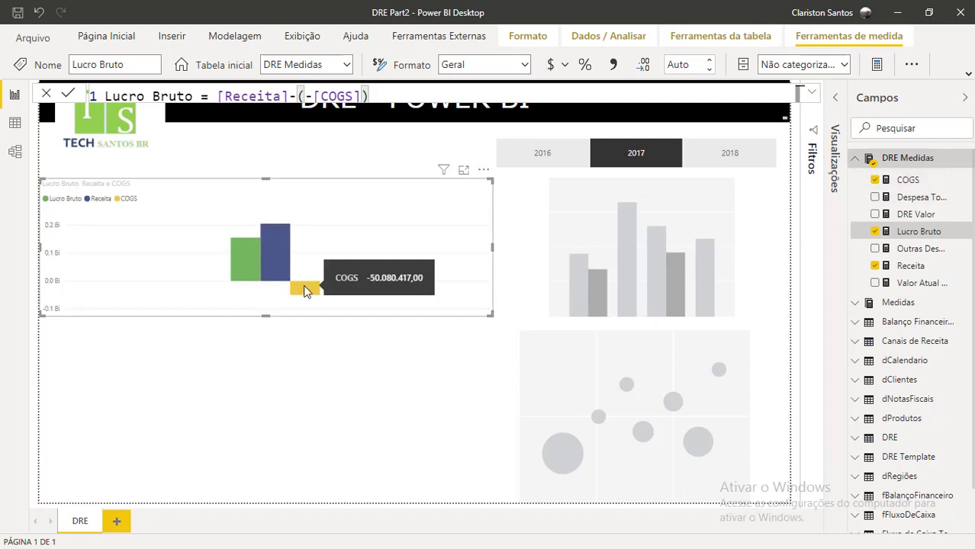
mouse_move(280, 252)
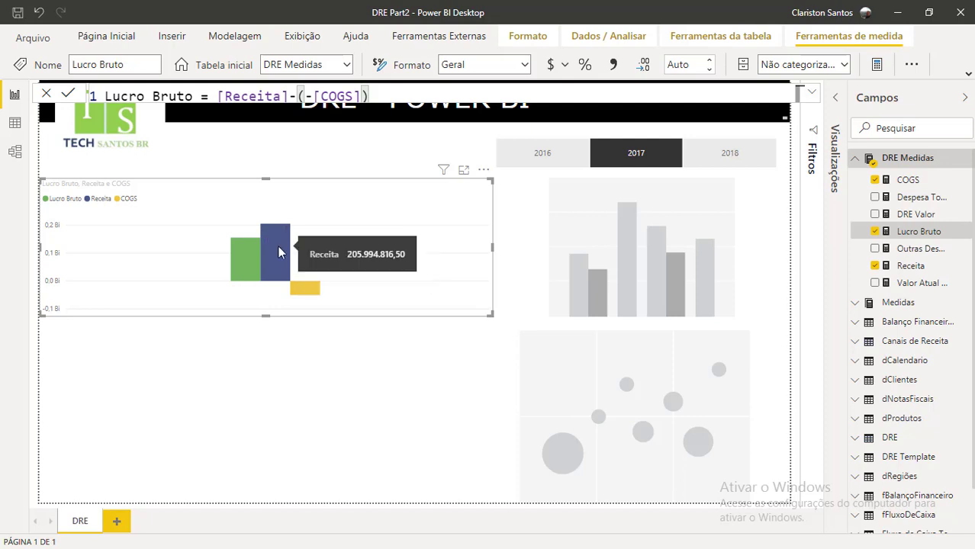
mouse_move(256, 277)
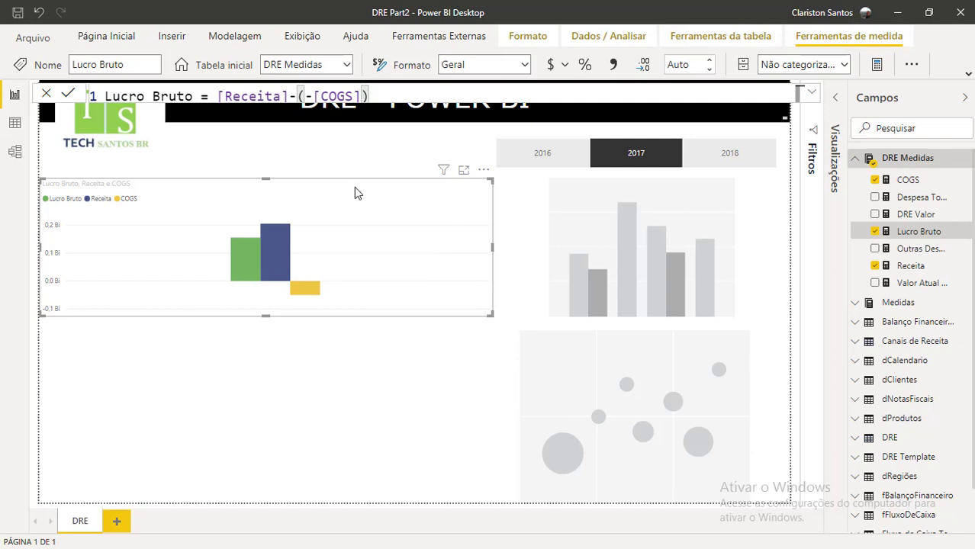
Step: Delete the Lucro Bruto, Receita and COGS chart and select the DRE Medidas table
key(Delete)
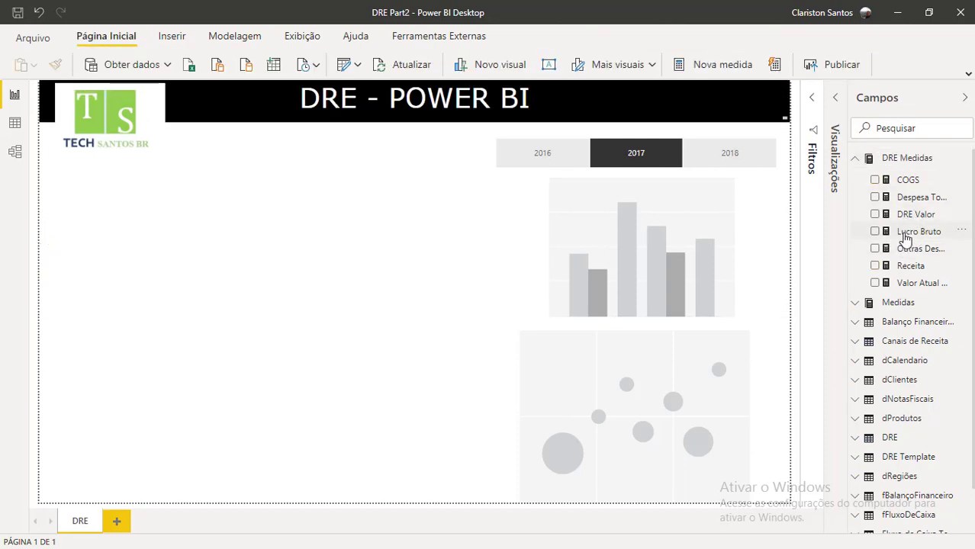
click(902, 162)
click(858, 159)
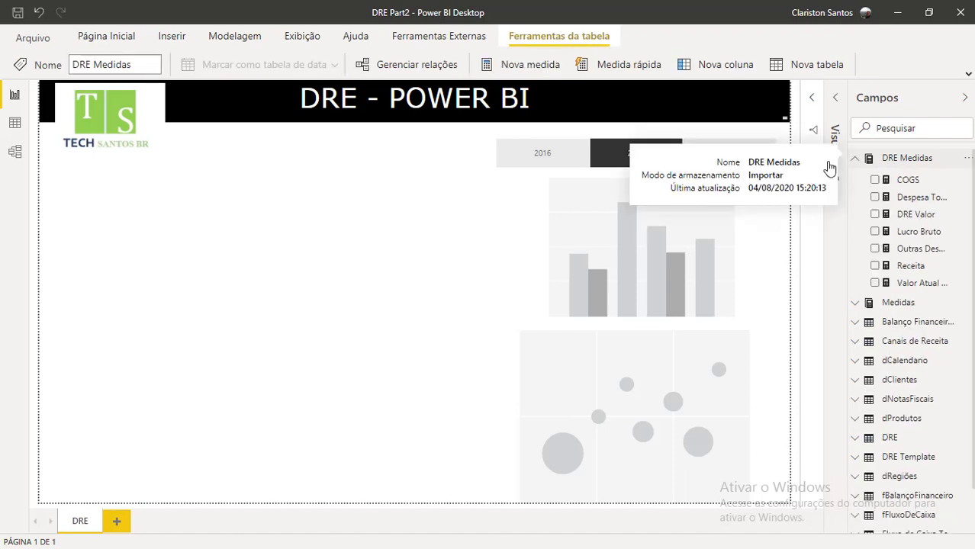
Step: Create another measure in the DRE Medidas table and name it Lucro Bruto%
click(517, 69)
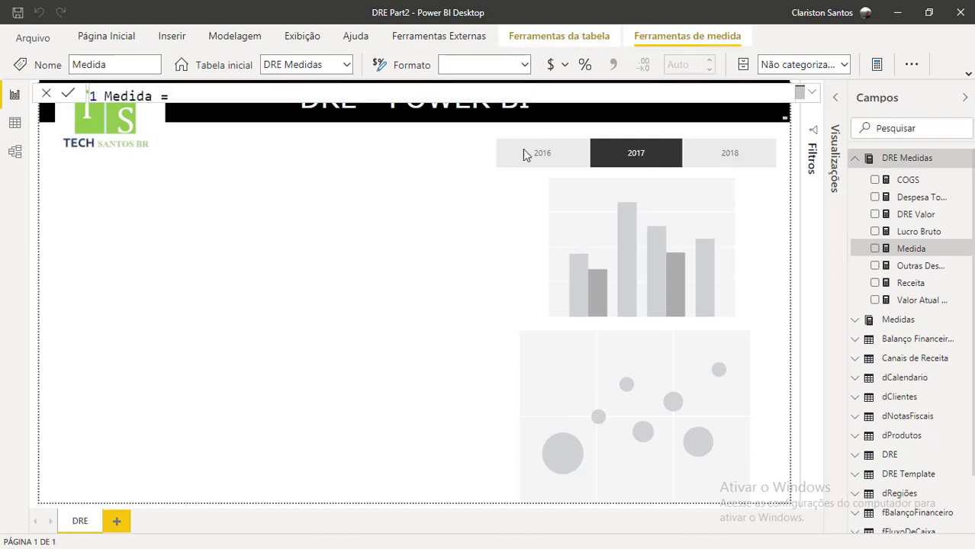
click(812, 92)
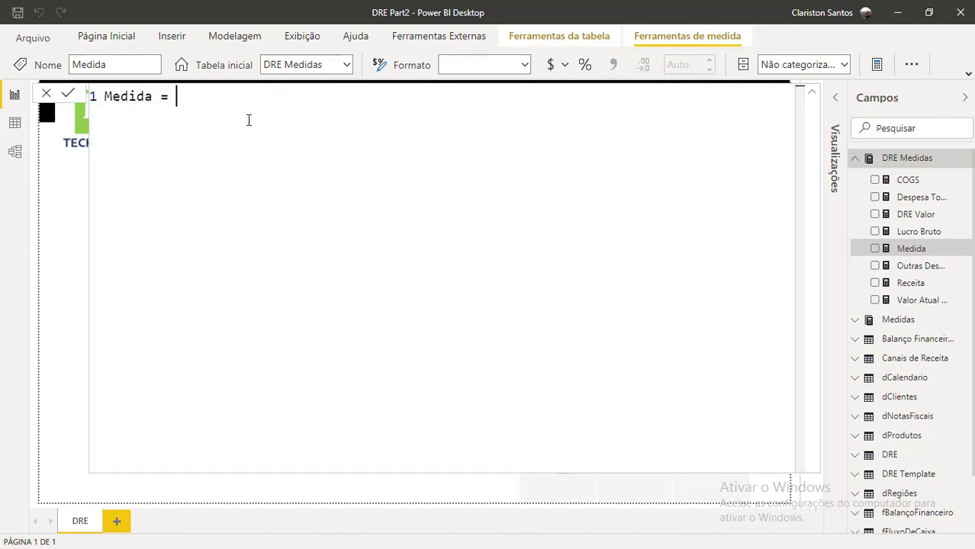
double_click(142, 97)
text(L)
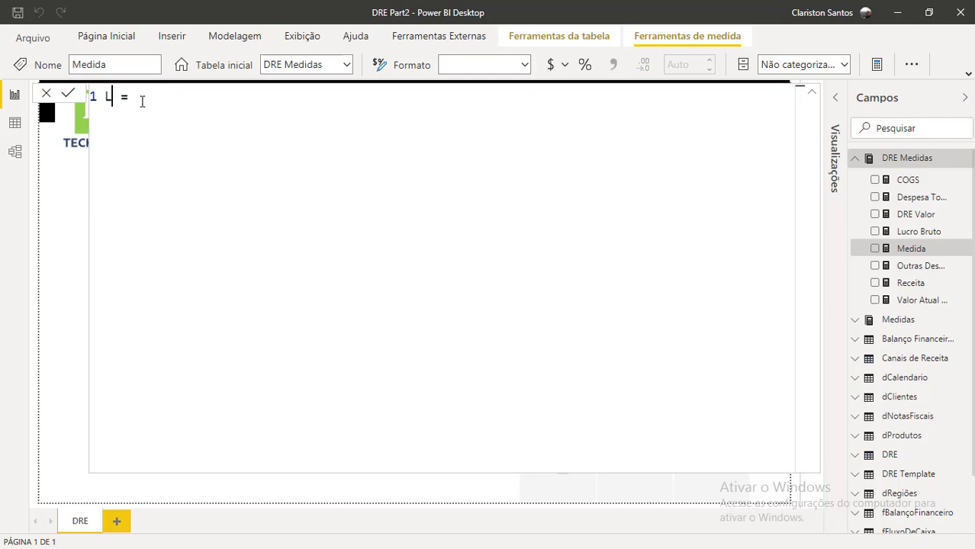
text(ucro Bruto)
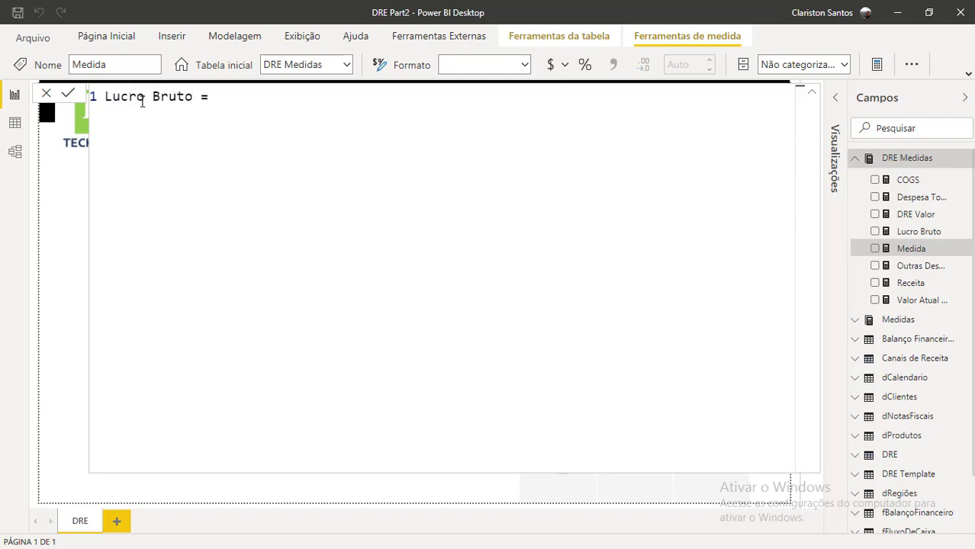
text(%)
Step: Define Lucro Bruto% as DIVIDE([Lucro Bruto],[Receita],0) and format the measure as a percentage
click(258, 107)
text(DIV)
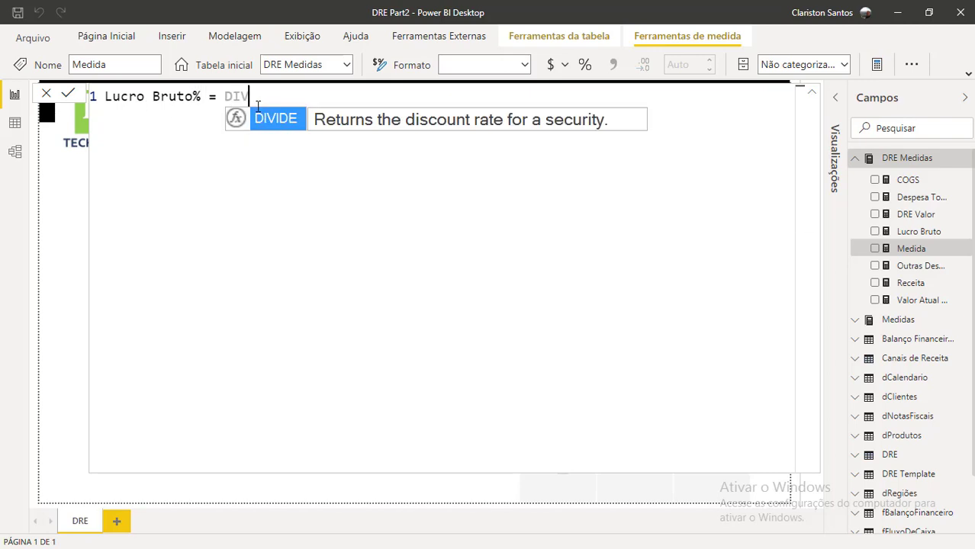
text(IDE(LUCRO)
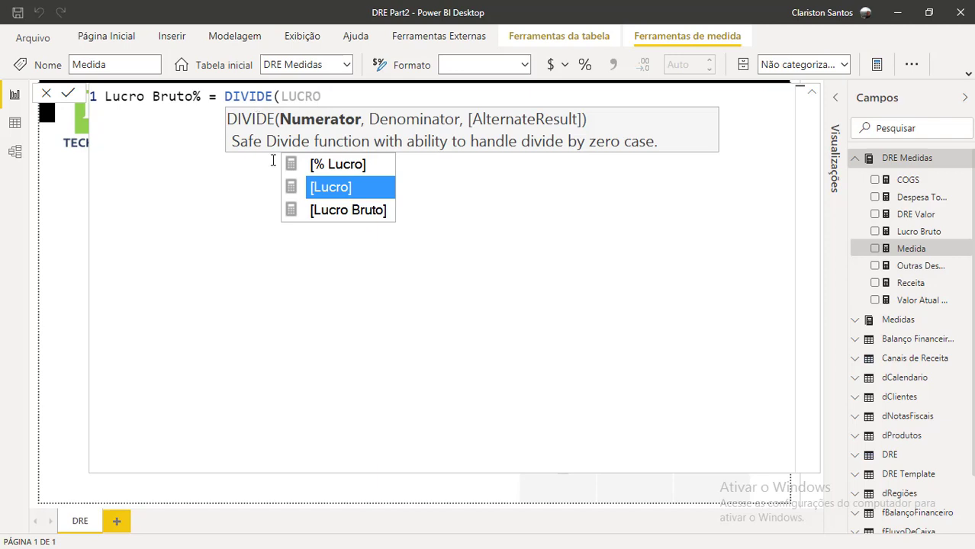
click(328, 212)
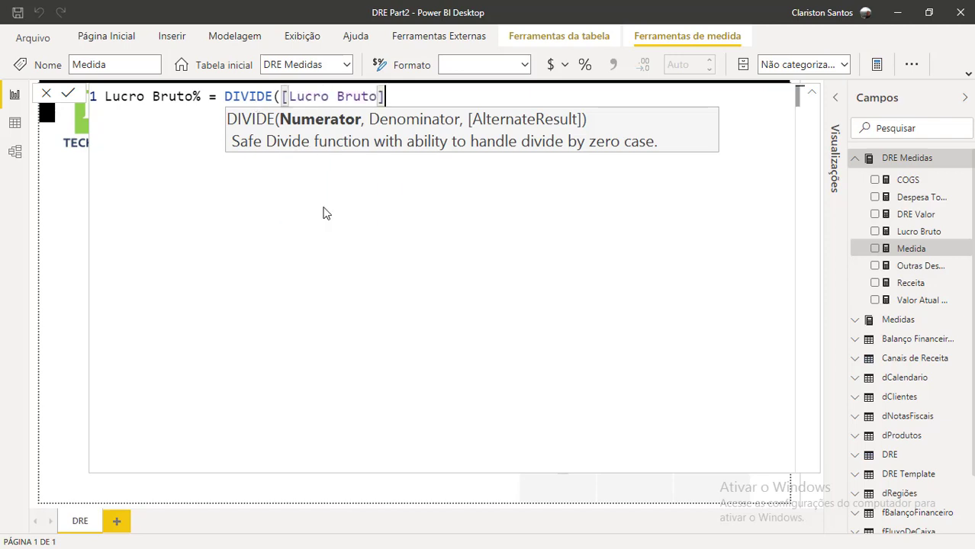
text(,)
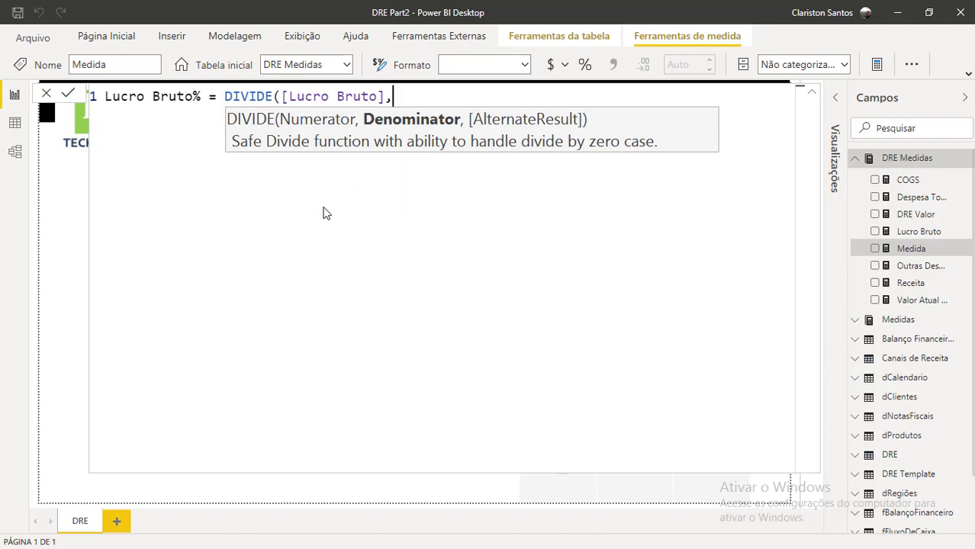
text(RECE)
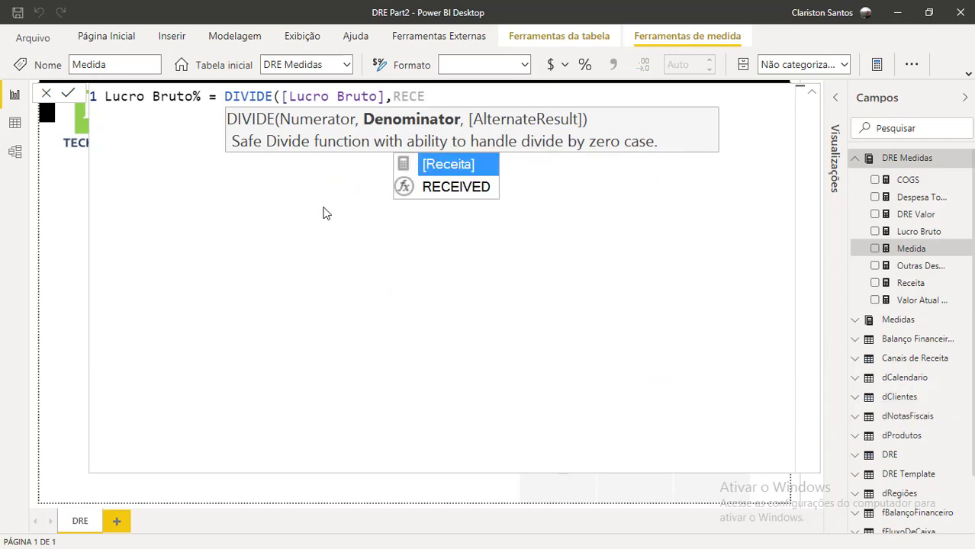
key(Tab)
text(,0))
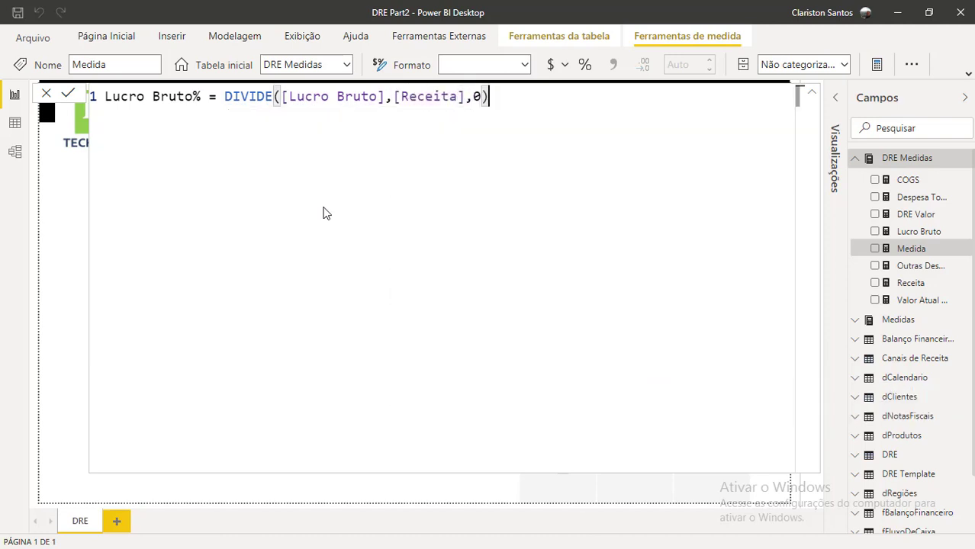
key(Return)
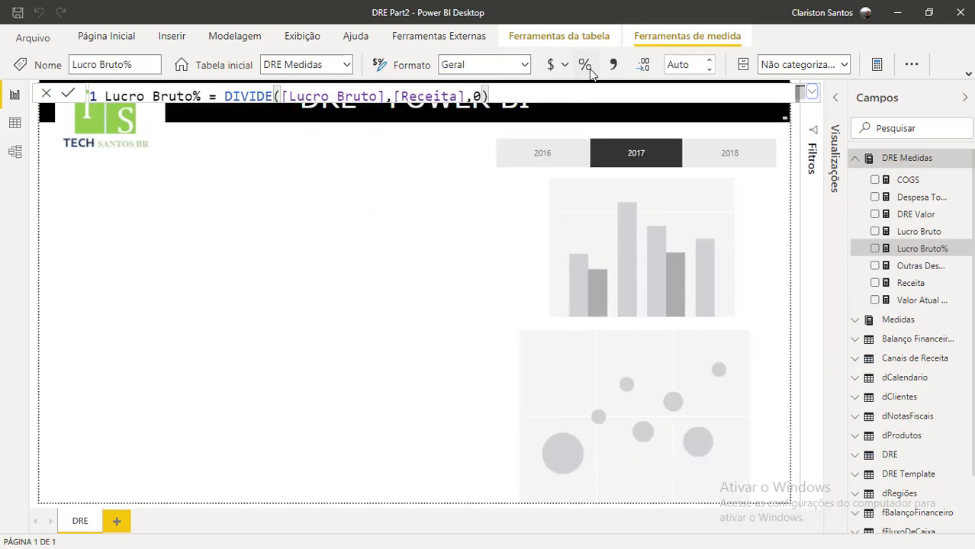
click(585, 66)
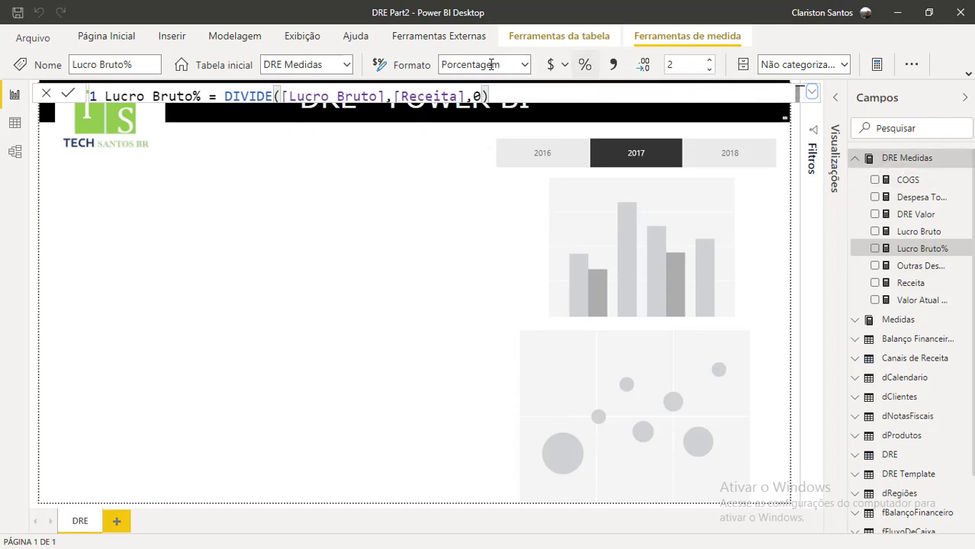
Step: Create another measure in the DRE Medidas table and name it Lucro Liquido
click(106, 37)
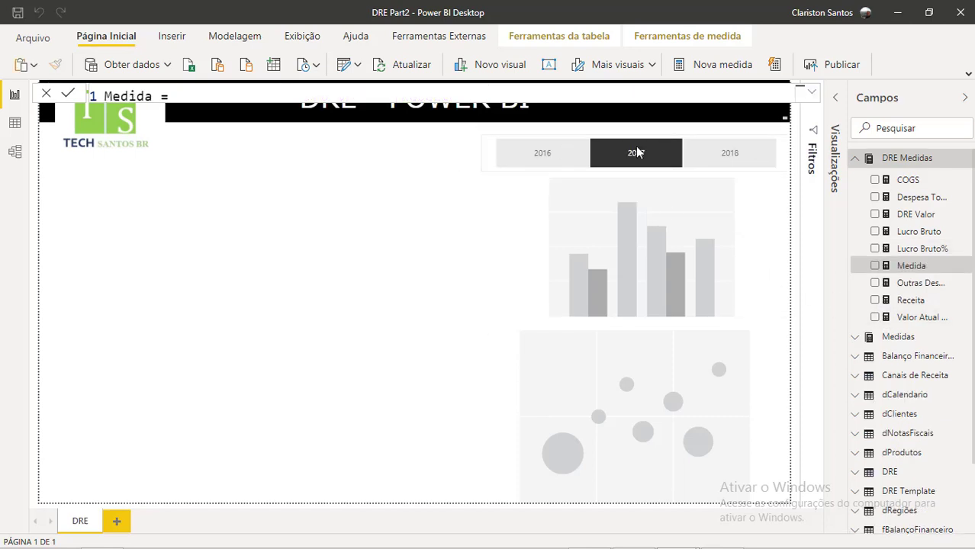
click(811, 92)
double_click(122, 95)
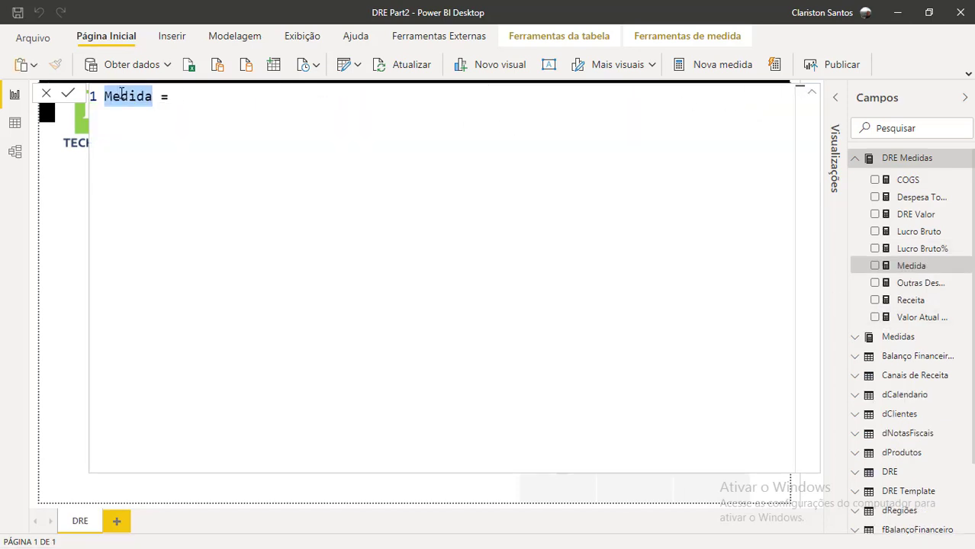
text(LUCRO)
key(BackSpace)
key(BackSpace)
key(BackSpace)
key(BackSpace)
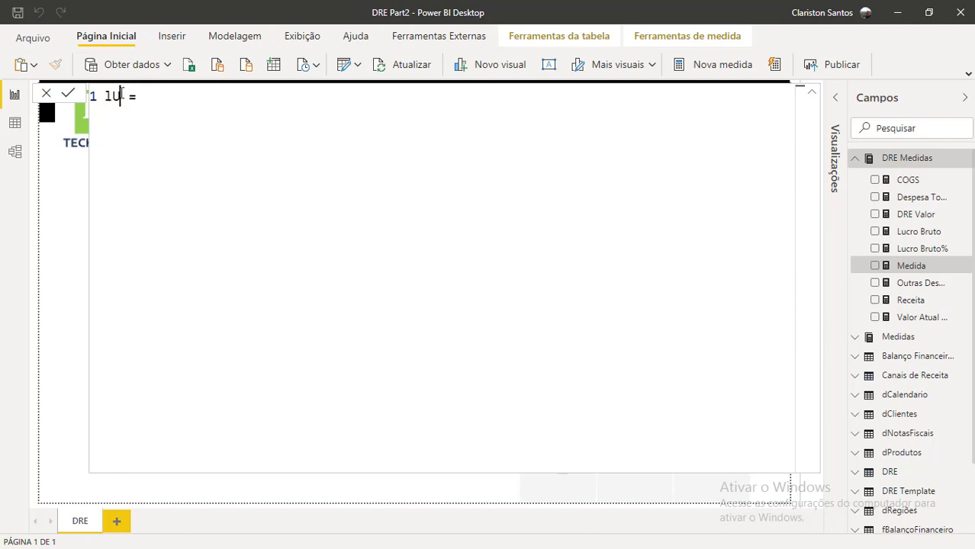
text(ucro Liquid)
text(o = )
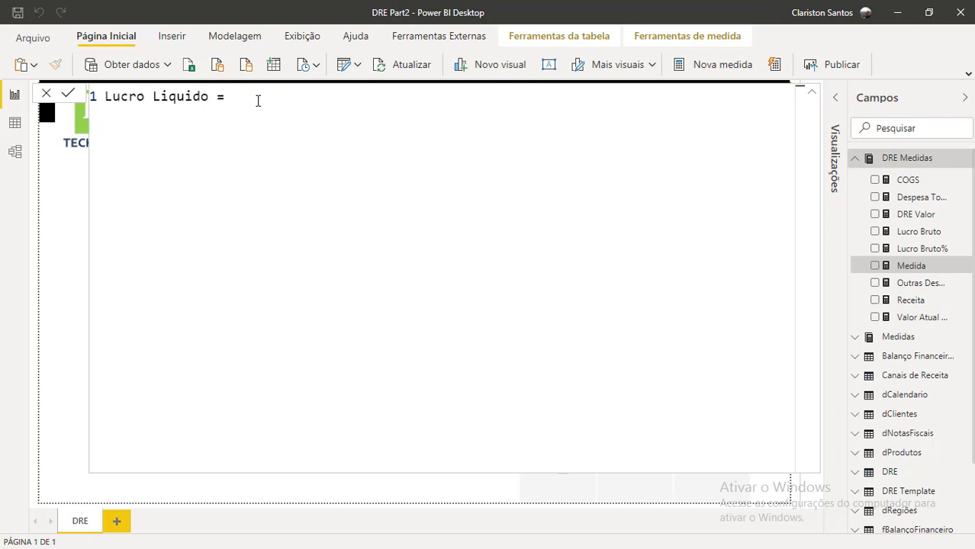
Step: Write the Lucro Liquido formula as [Receita] minus the negated COGS plus Outras Despesas, leaving the outer parenthesis open
text(rec)
key(Tab)
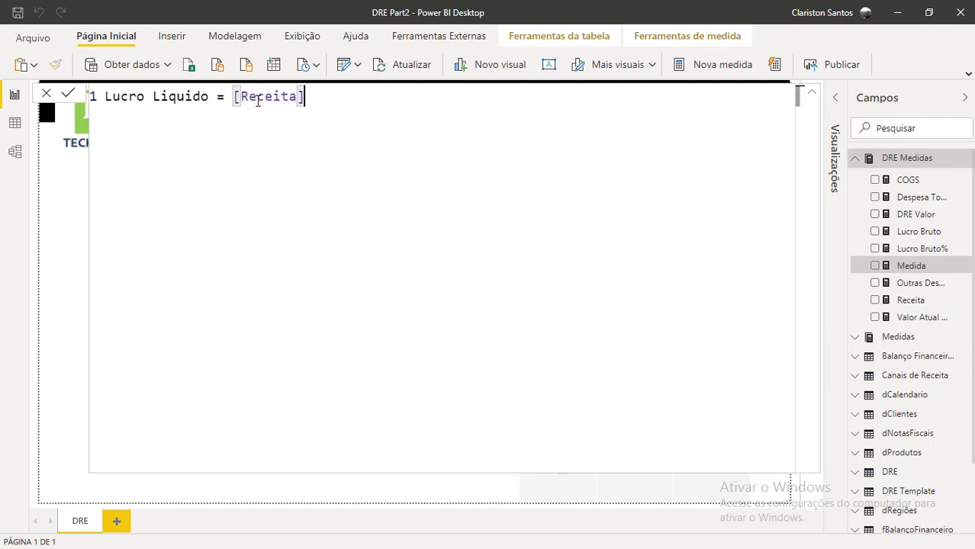
text(-()
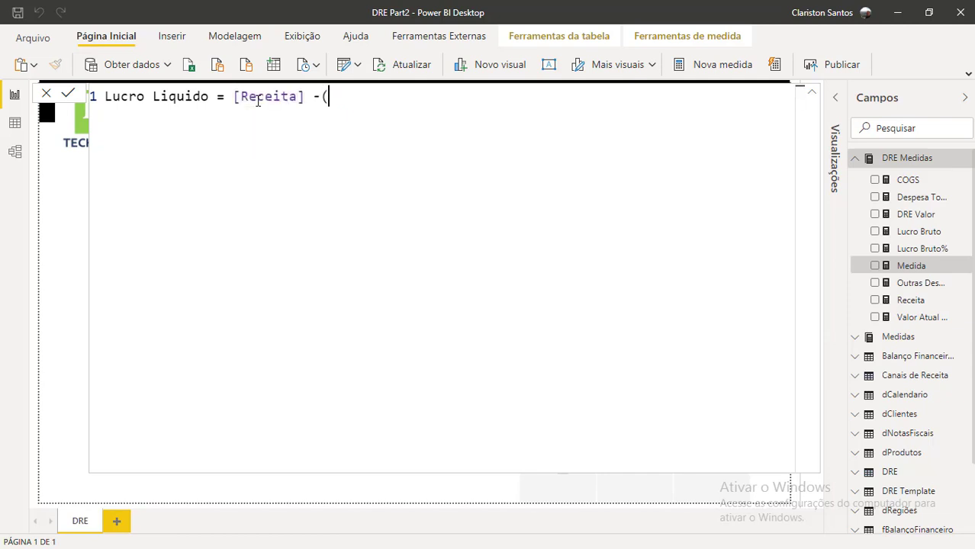
text(-co)
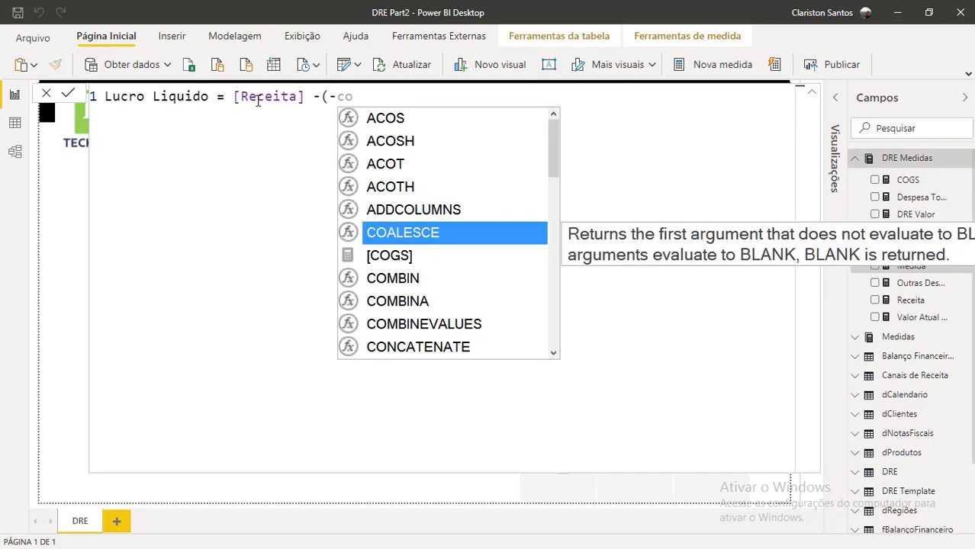
click(457, 256)
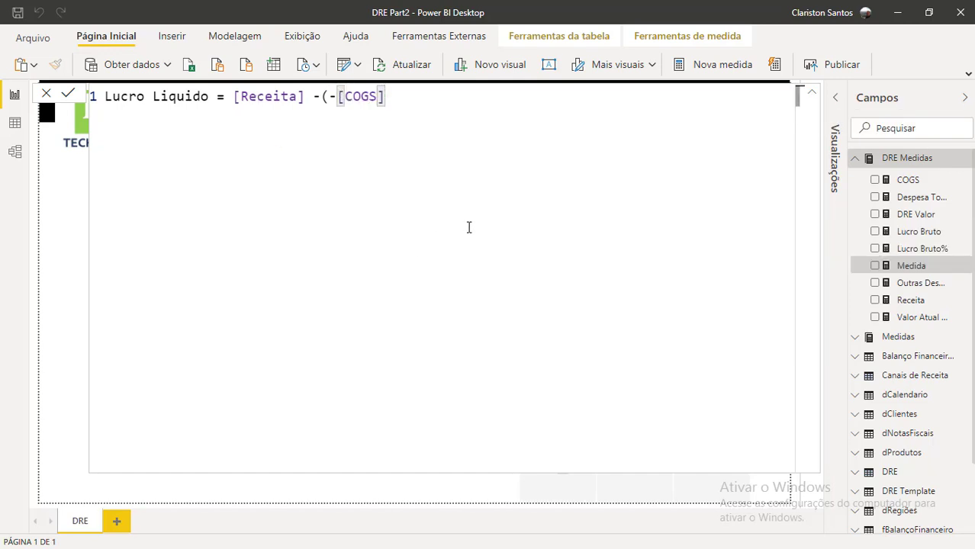
text(+)
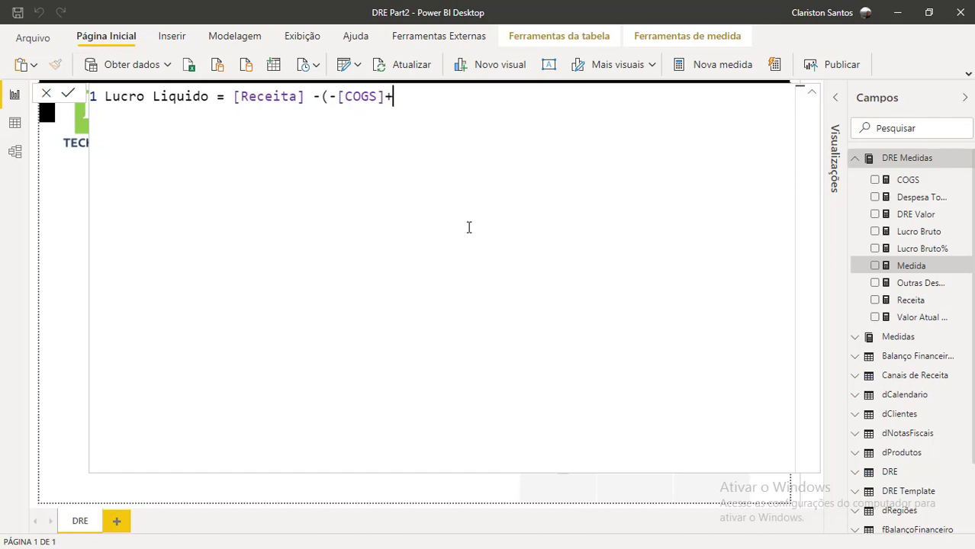
text(outras)
key(Tab)
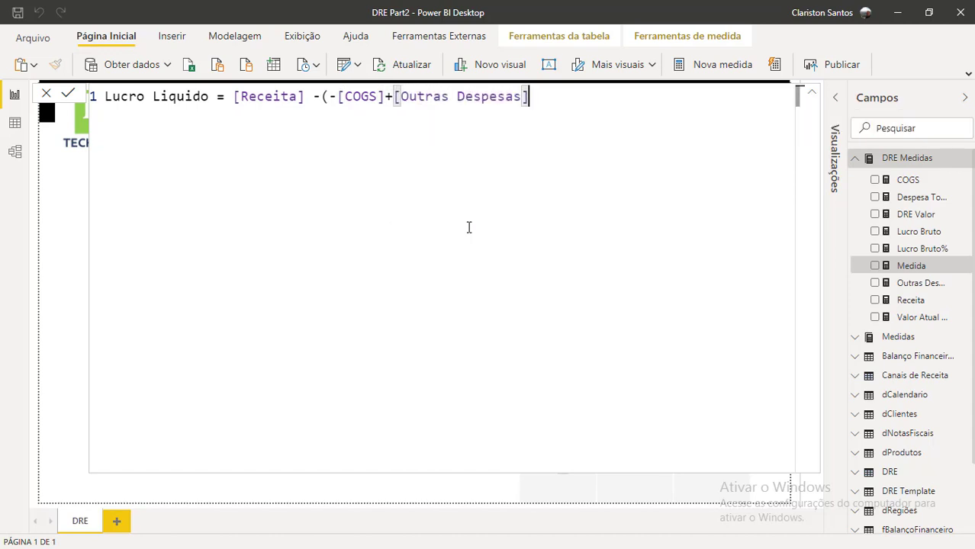
Step: Group COGS and Outras Despesas in their own parentheses and commit the formula [Receita] -(-([COGS]+[Outras Despesas]))
click(339, 98)
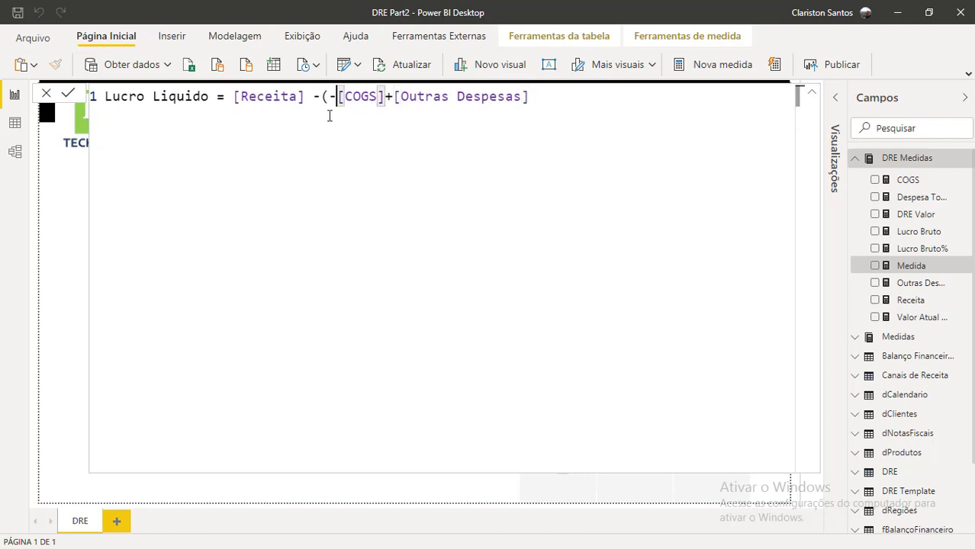
click(330, 100)
key(Right)
text(()
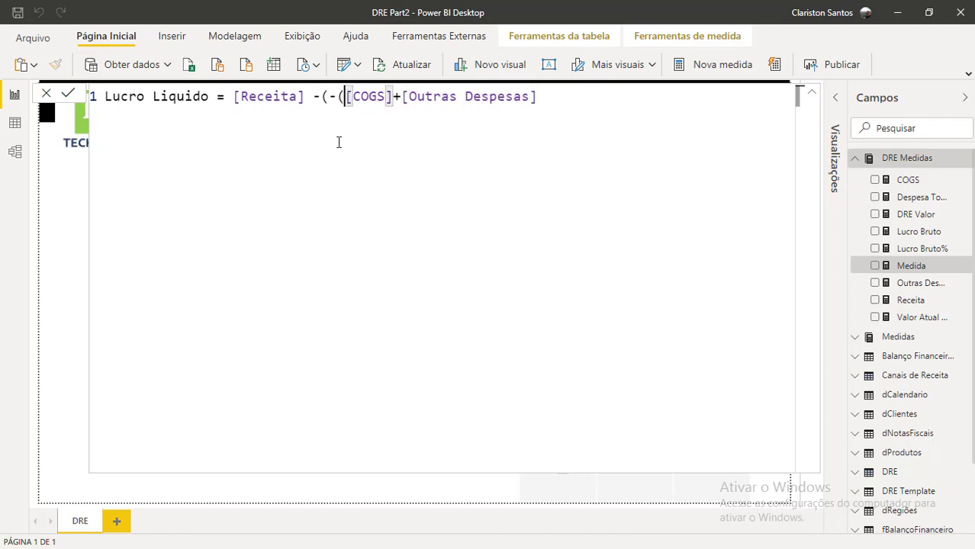
click(537, 97)
text())
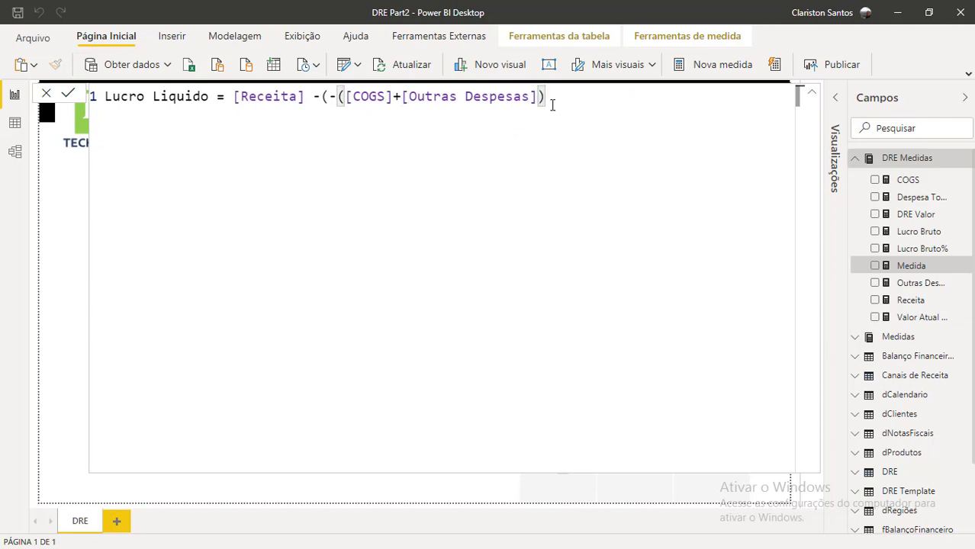
text())
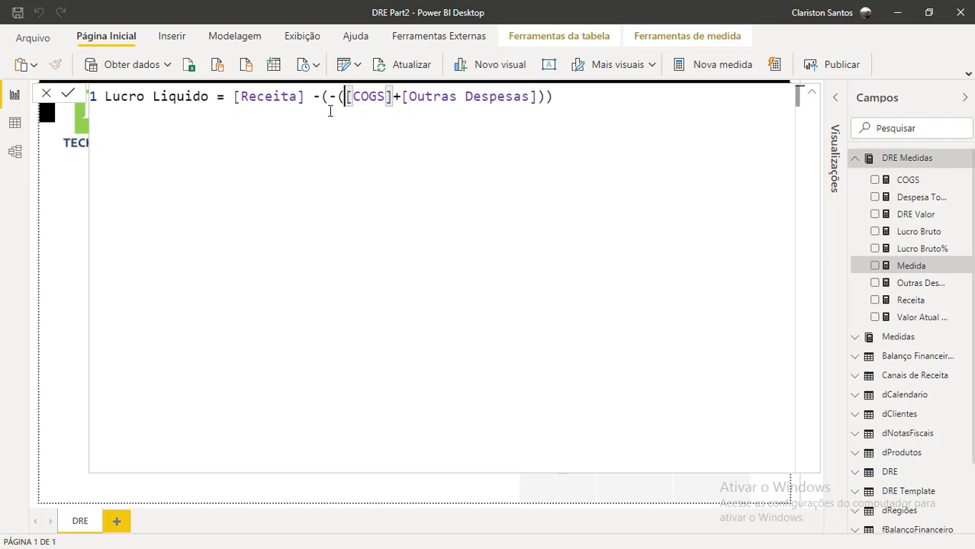
click(557, 97)
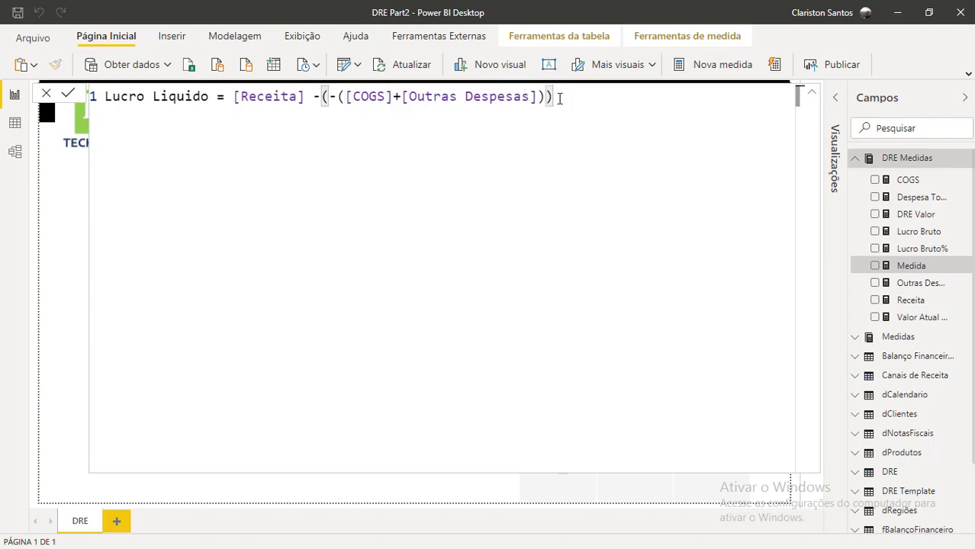
key(Return)
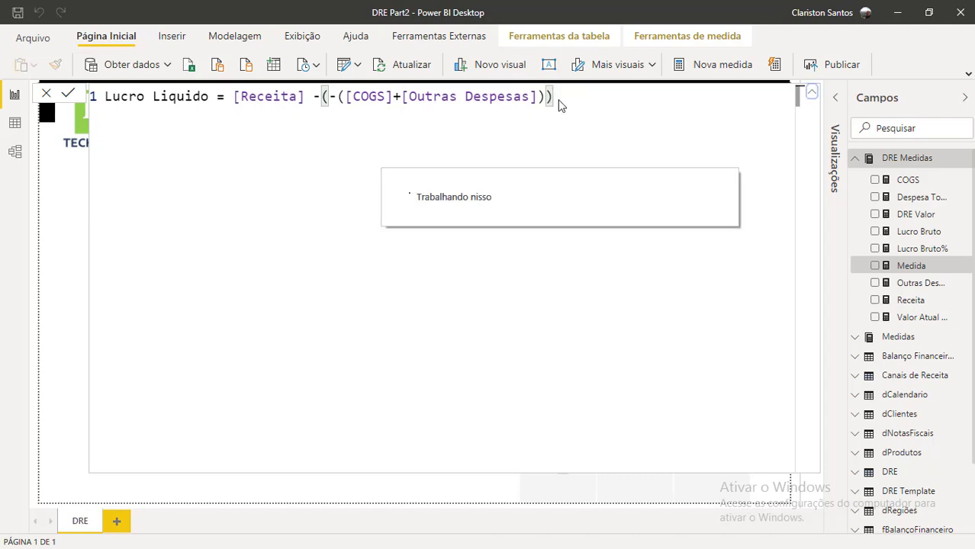
click(814, 94)
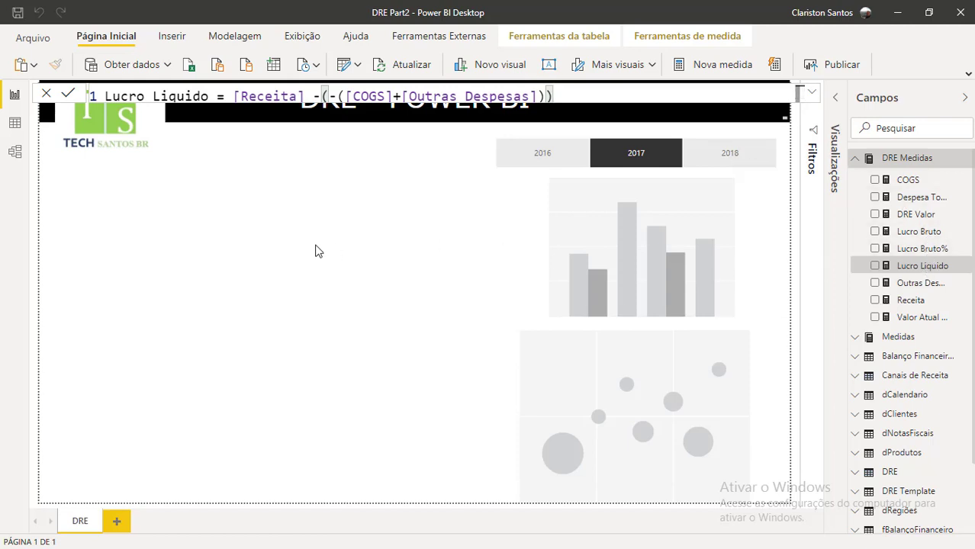
Step: Plot Lucro Liquido in a chart on the report page to check its value, and delete the chart
drag(901, 267, 355, 244)
mouse_move(256, 239)
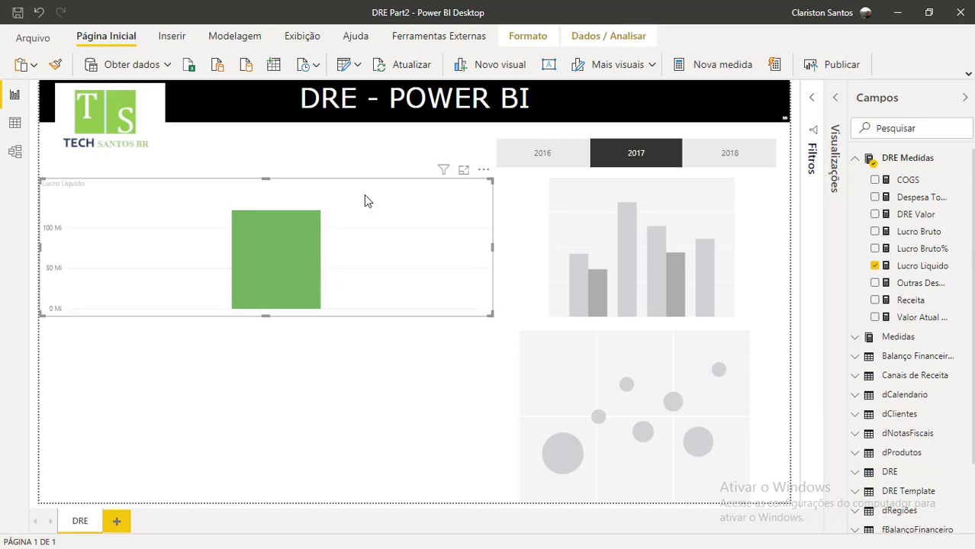
key(Delete)
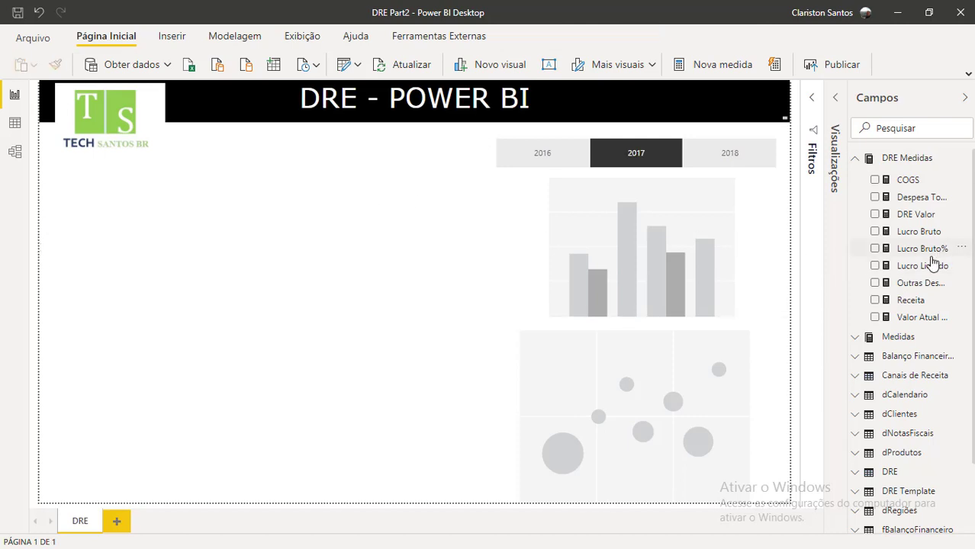
Step: Create a further measure in the DRE Medidas table and name it Lucro Liquido%
click(906, 158)
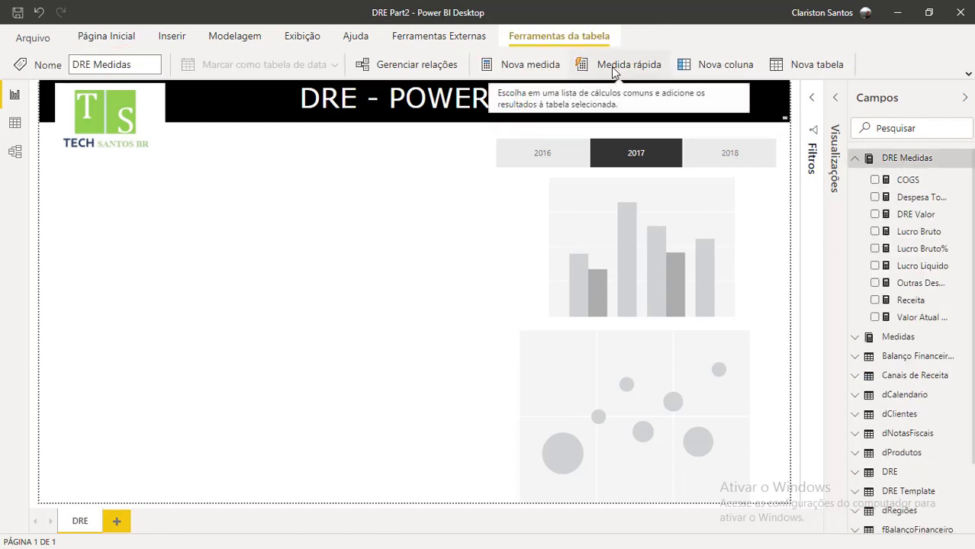
click(524, 65)
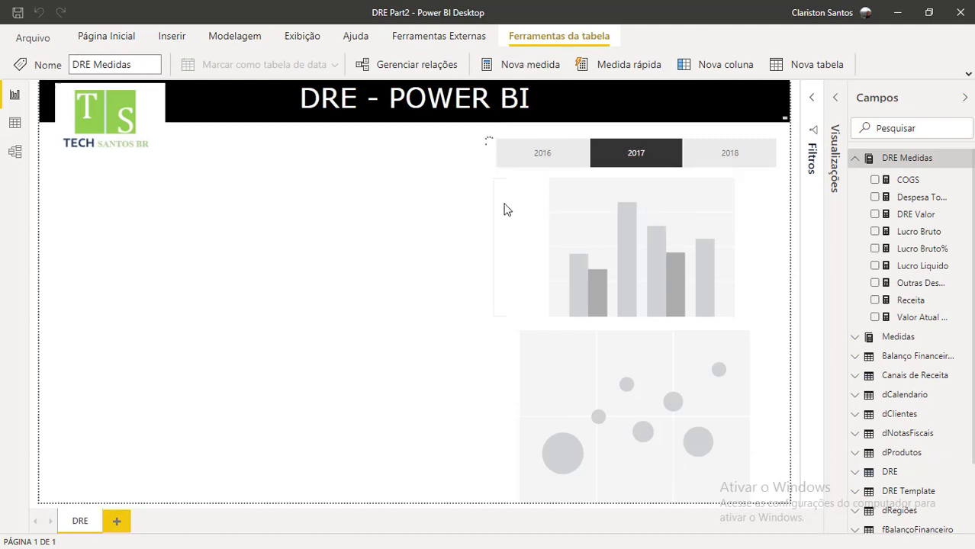
double_click(124, 96)
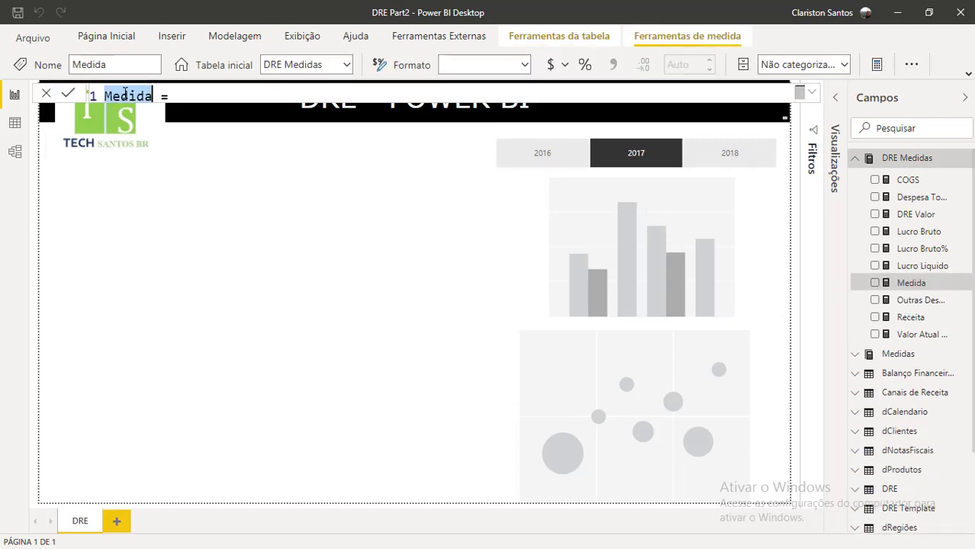
text(Lucro)
key(BackSpace)
key(BackSpace)
key(BackSpace)
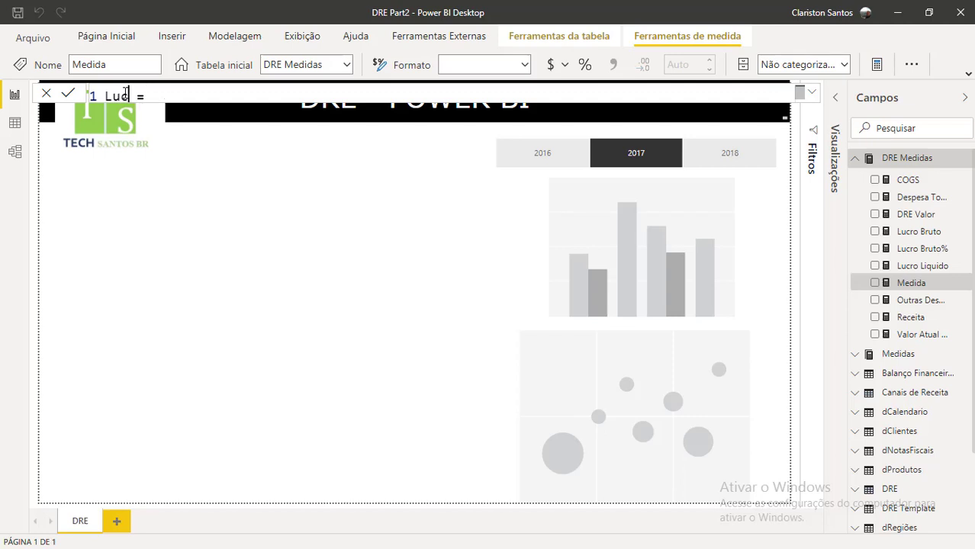
text(cro Liquido)
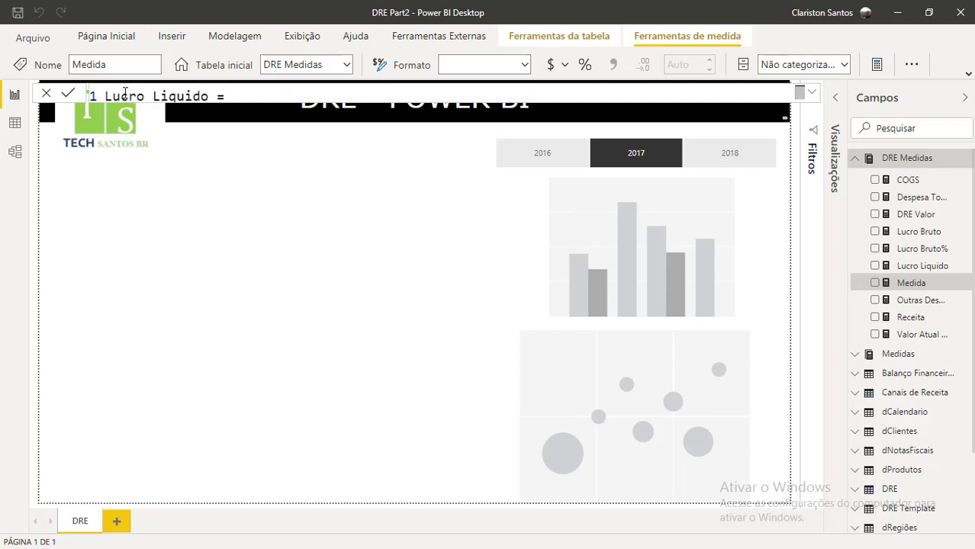
text(%)
Step: Begin the Lucro Liquido% formula with the DIVIDE function, using [Lucro Liquido] as the numerator
text([)
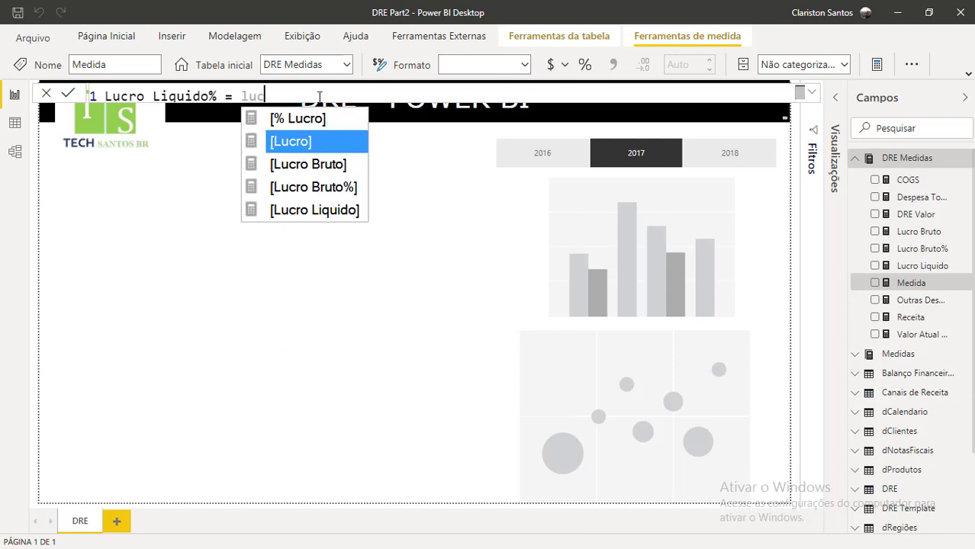
key(BackSpace)
text(l)
key(BackSpace)
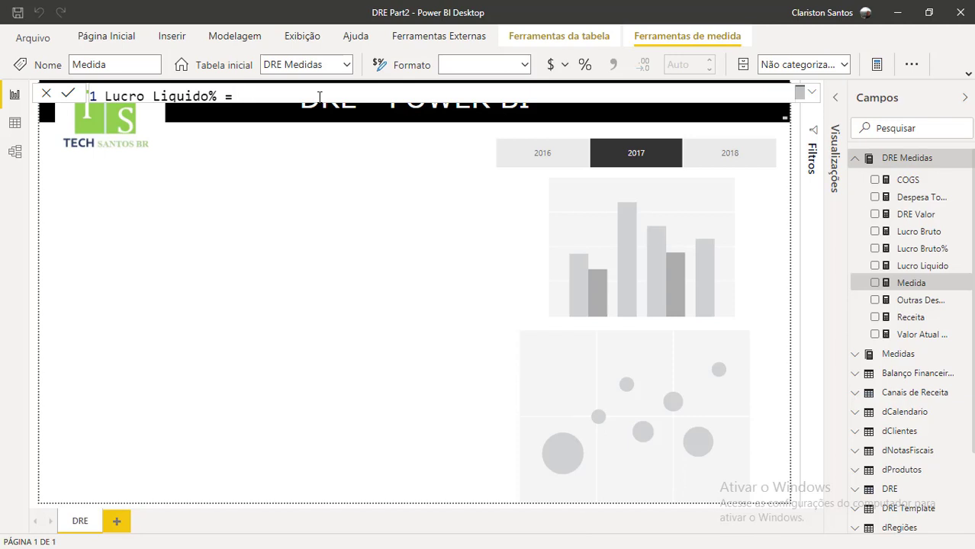
text(DIVOI)
key(BackSpace)
key(Tab)
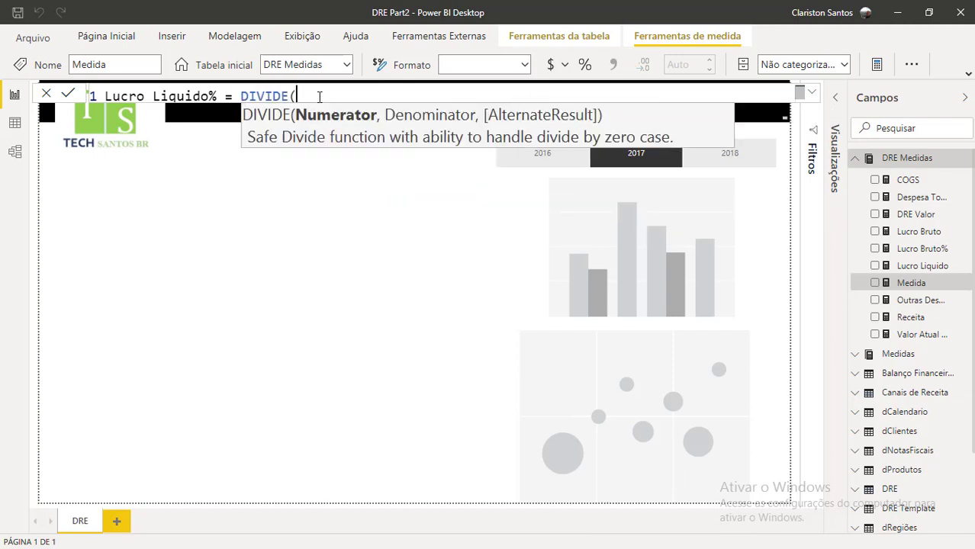
click(812, 92)
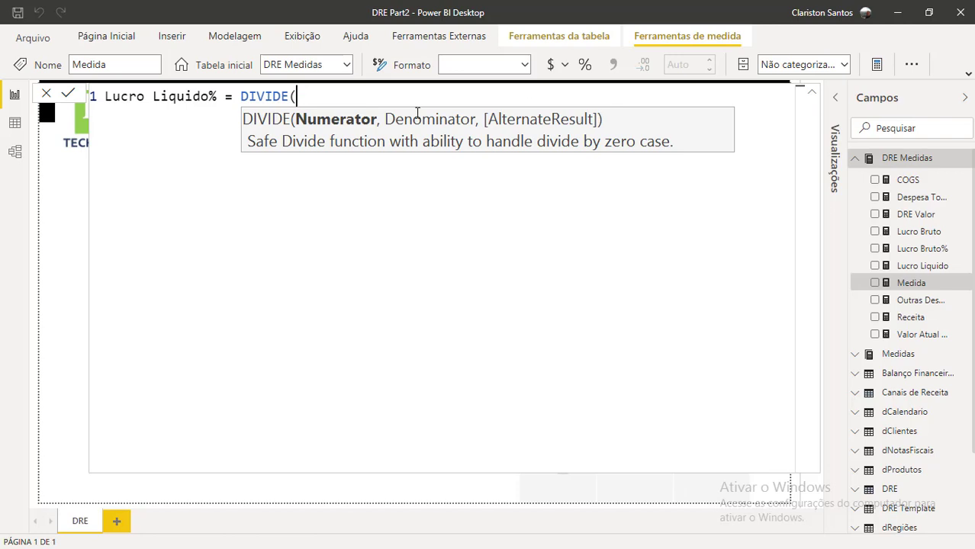
text(luco)
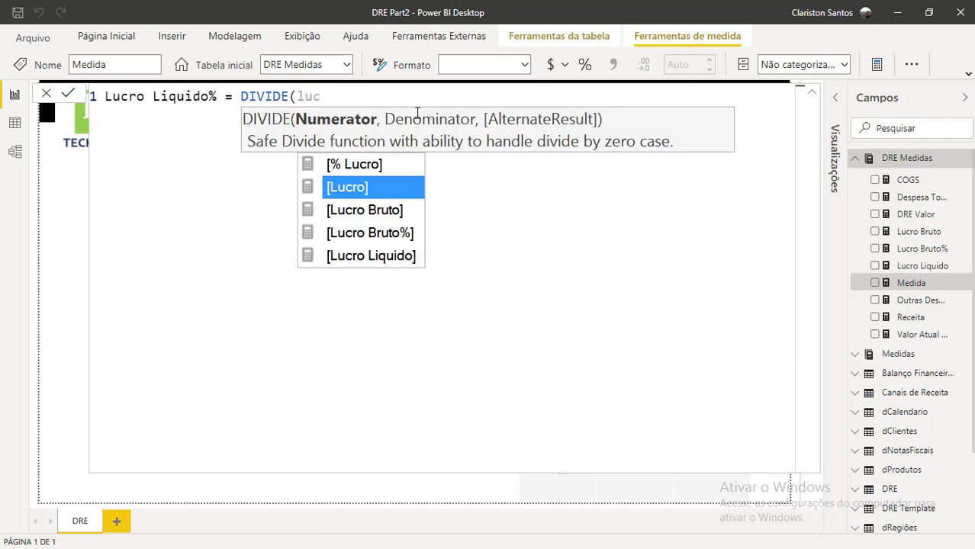
click(372, 256)
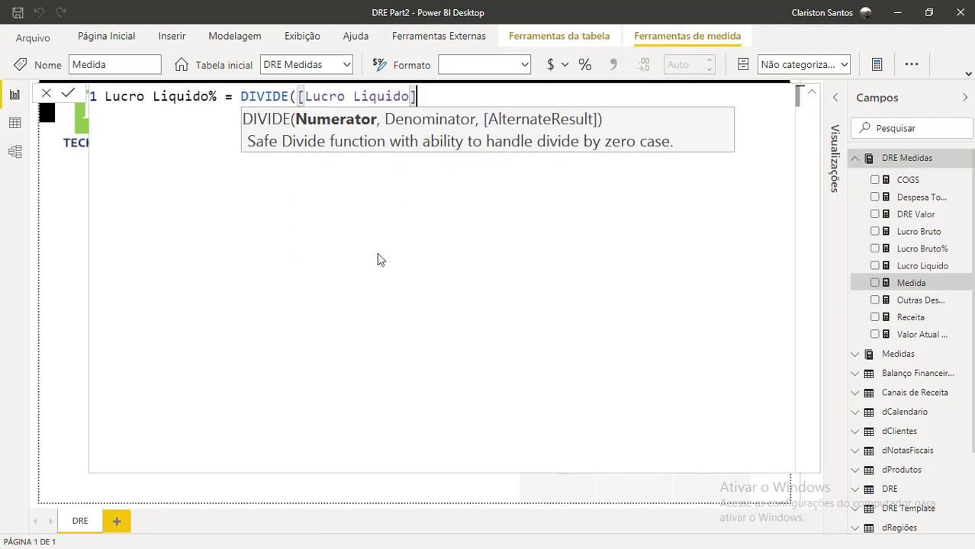
Step: Complete the DIVIDE formula with [Receita] as denominator and 0 as alternate result, commit it, and format the measure as a percentage
text(,)
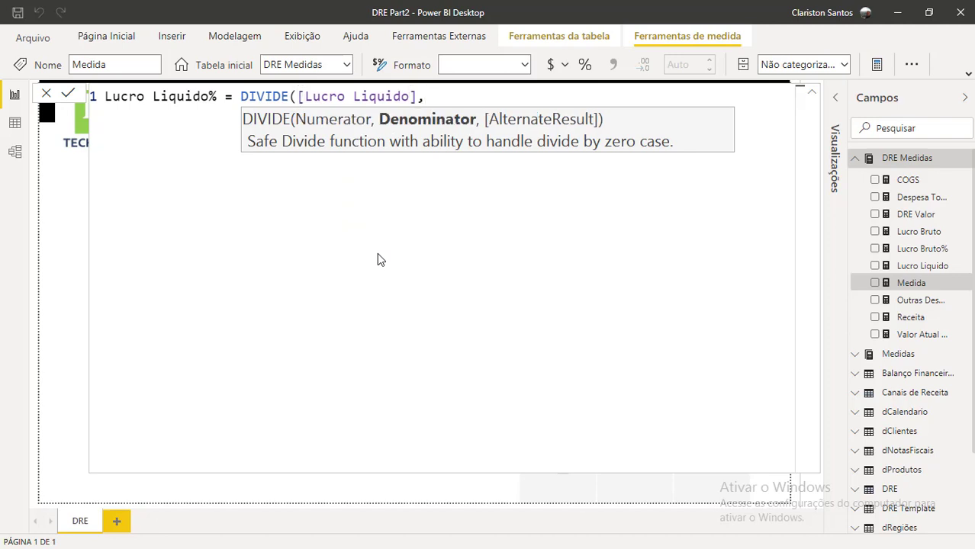
text(rev)
key(BackSpace)
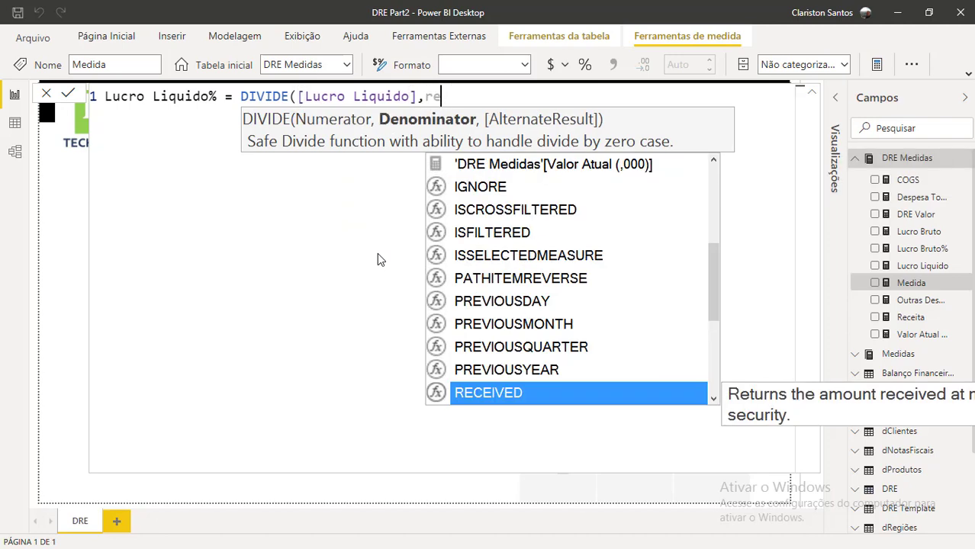
text(ce)
key(Tab)
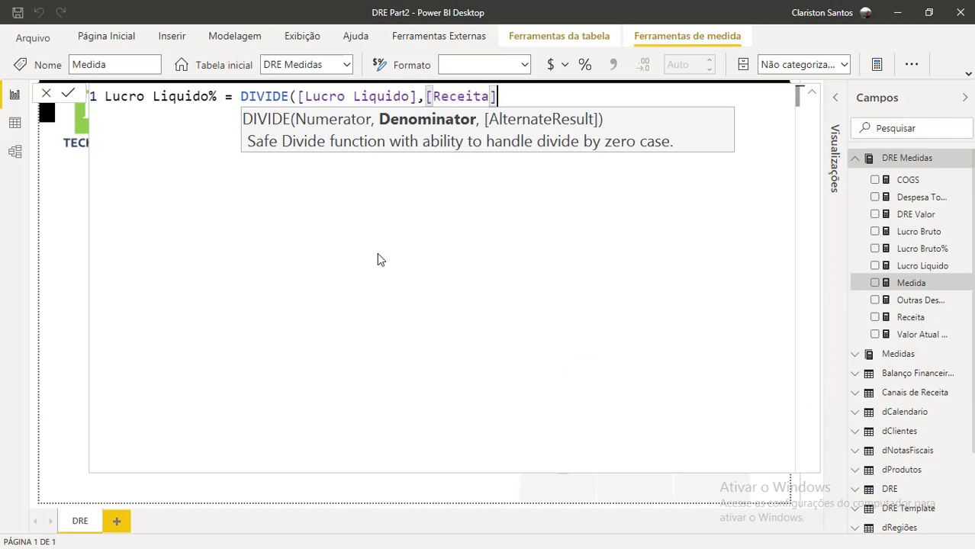
text(,0))
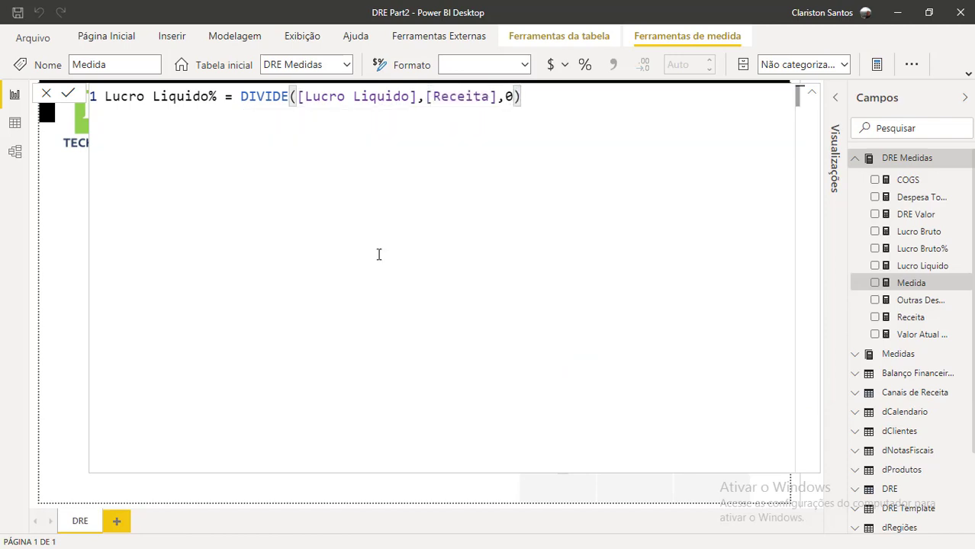
key(Return)
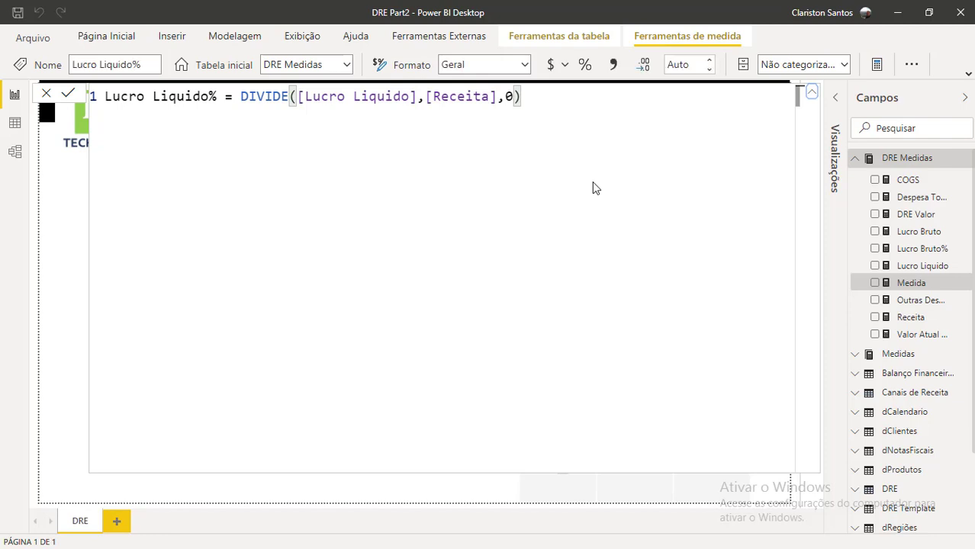
click(585, 67)
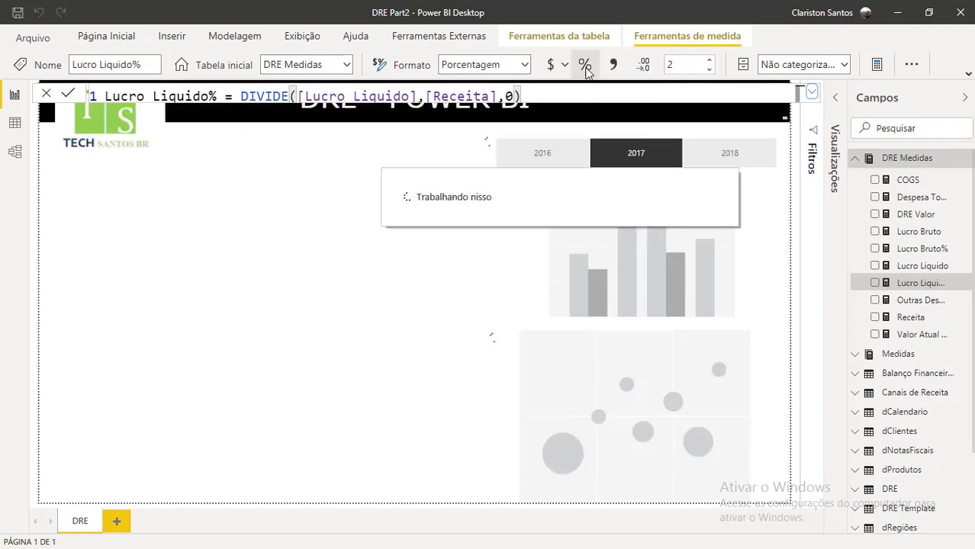
click(367, 247)
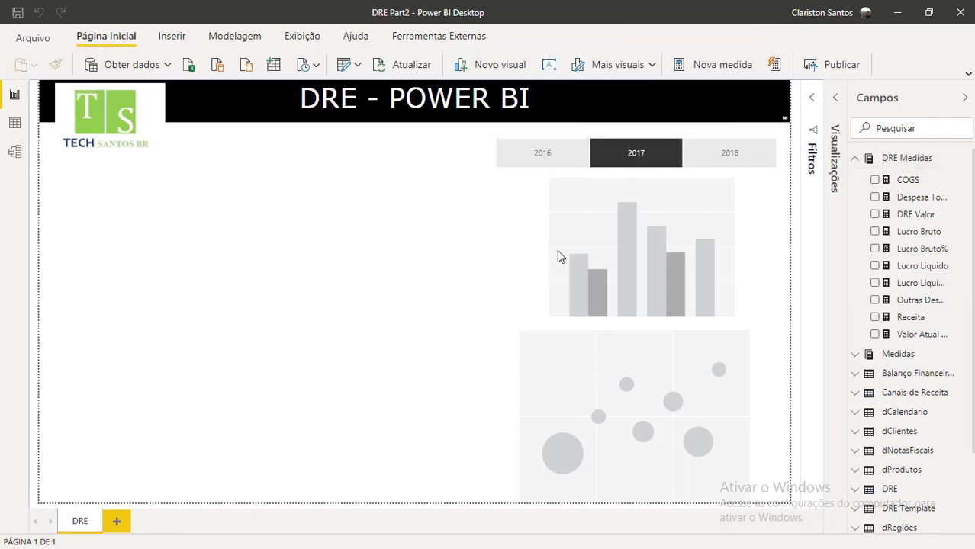
Step: Insert a matrix visual filling the blank area beside the charts, with the DRE Template Items field as its rows
click(835, 96)
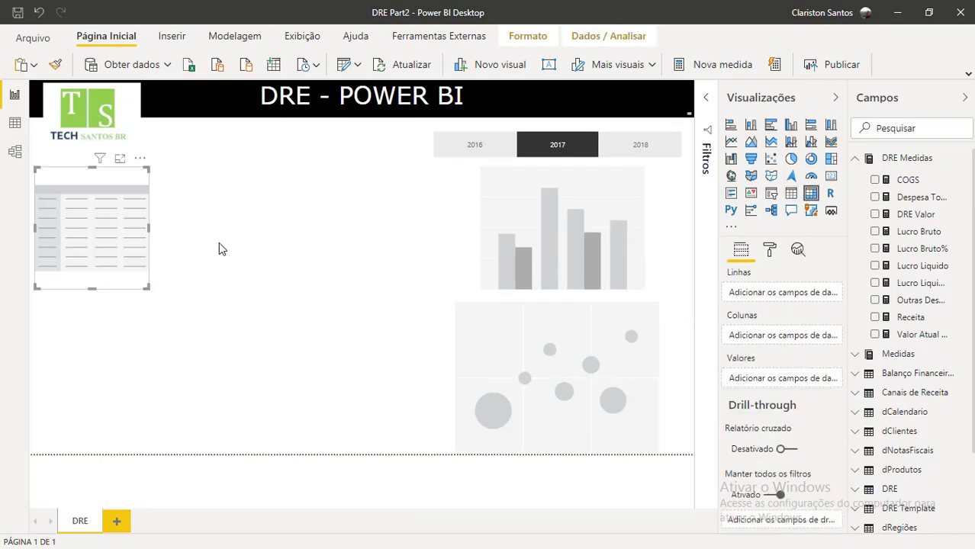
drag(149, 290, 455, 479)
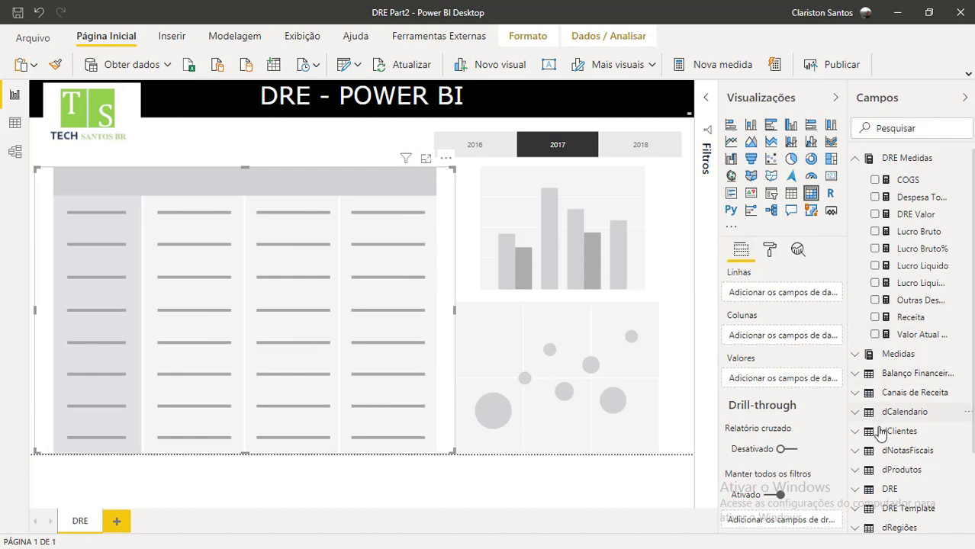
scroll(887, 451, down, 3)
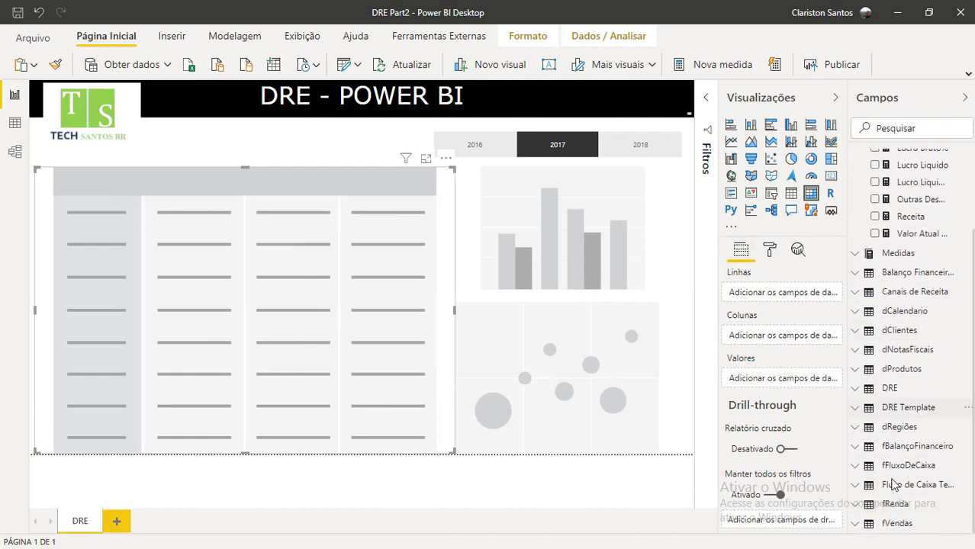
click(898, 409)
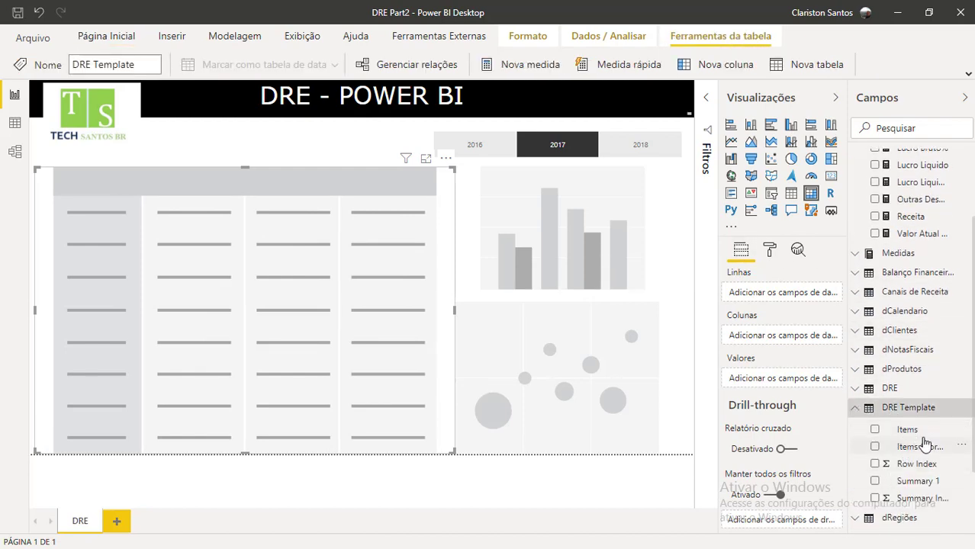
drag(920, 439, 776, 300)
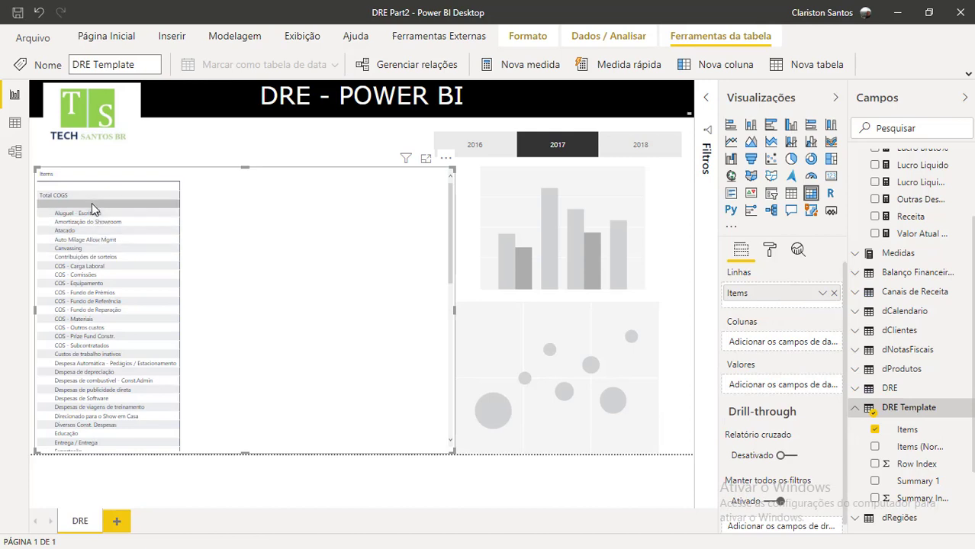
scroll(103, 308, down, 10)
scroll(103, 308, up, 10)
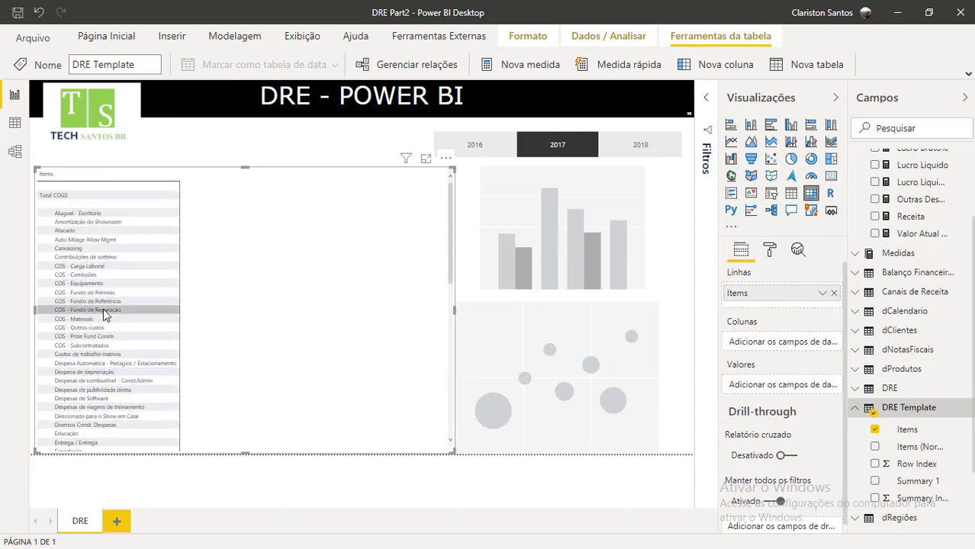
Step: Set the text size of the matrix's column headers to 12 pt
click(767, 254)
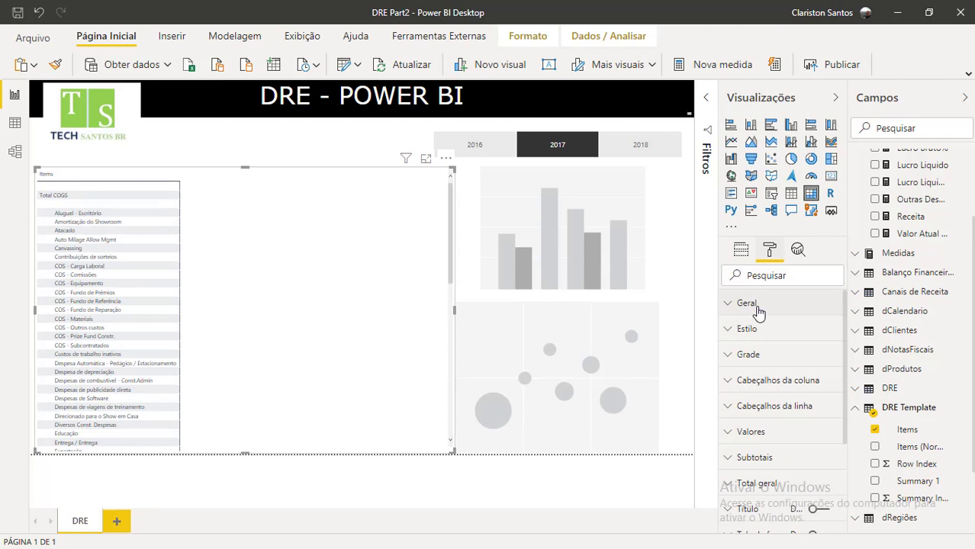
click(763, 383)
scroll(771, 428, down, 5)
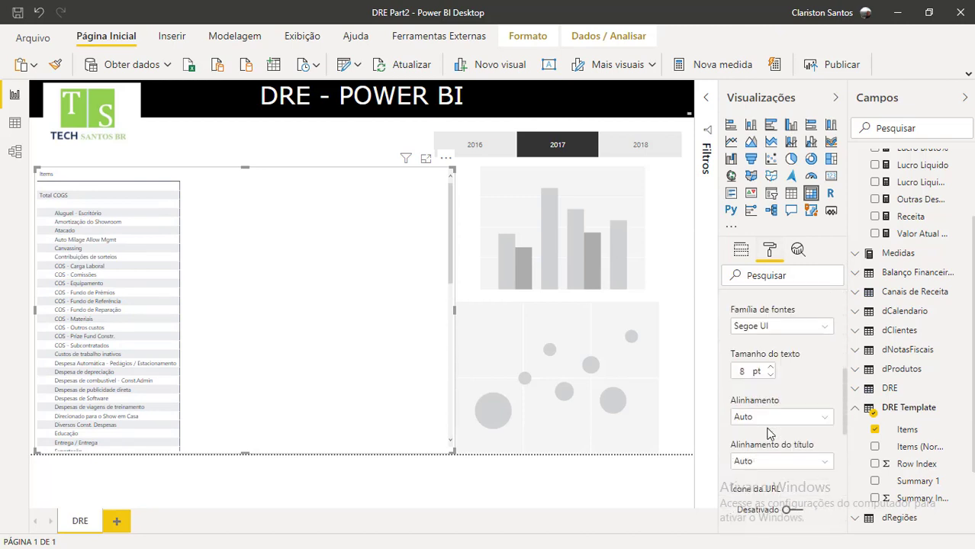
text(12)
scroll(765, 406, down, 2)
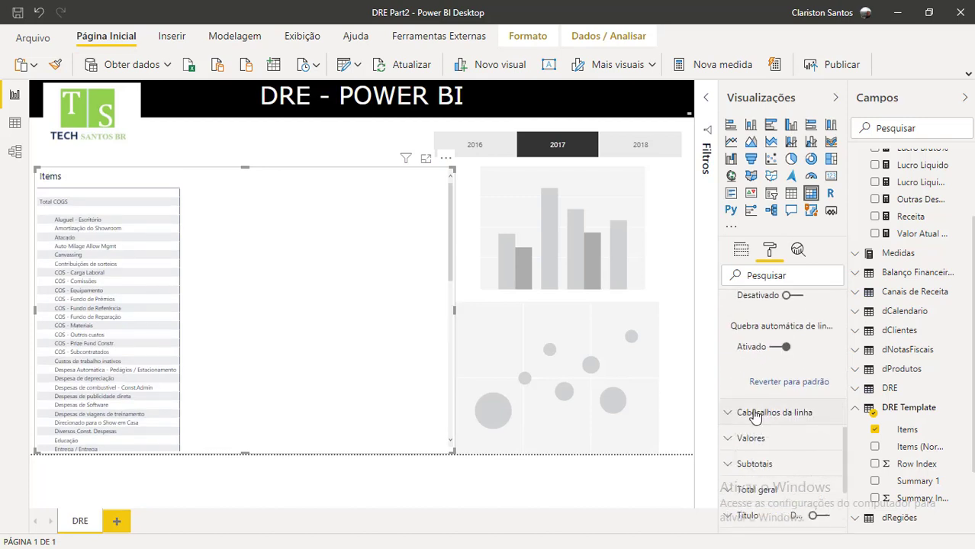
Step: Set the text size of the matrix's row headers to 13 pt, and open its values formatting options
click(754, 413)
scroll(755, 416, down, 2)
scroll(752, 419, down, 5)
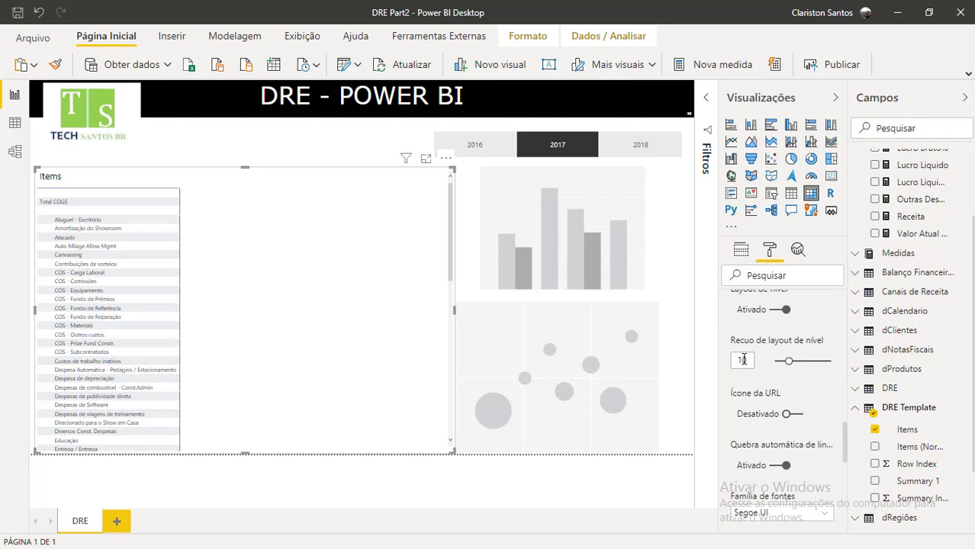
scroll(748, 416, down, 3)
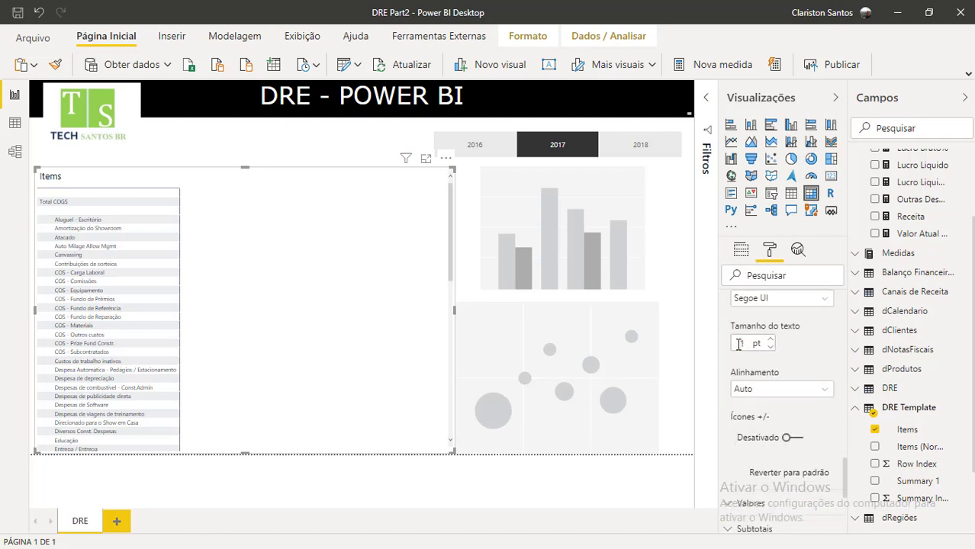
key(Return)
scroll(752, 381, down, 5)
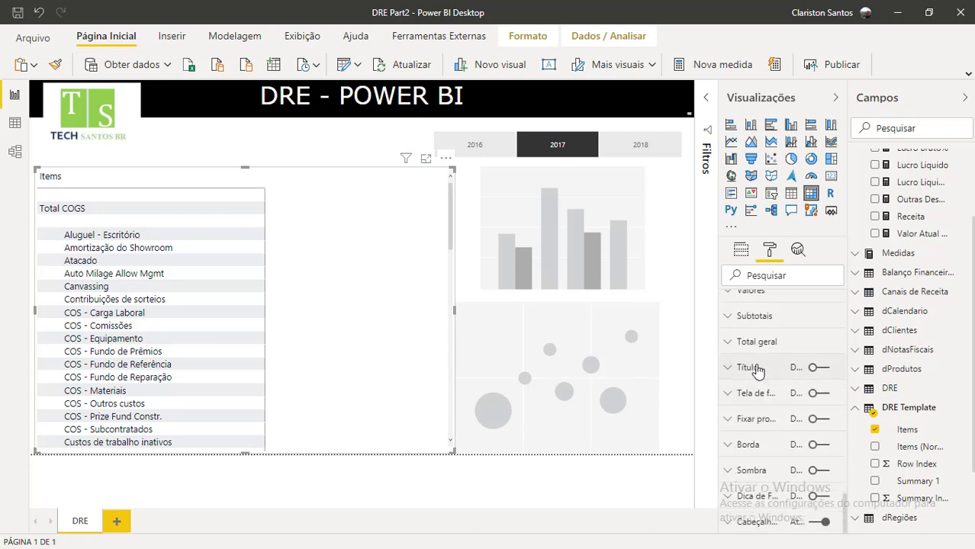
click(767, 298)
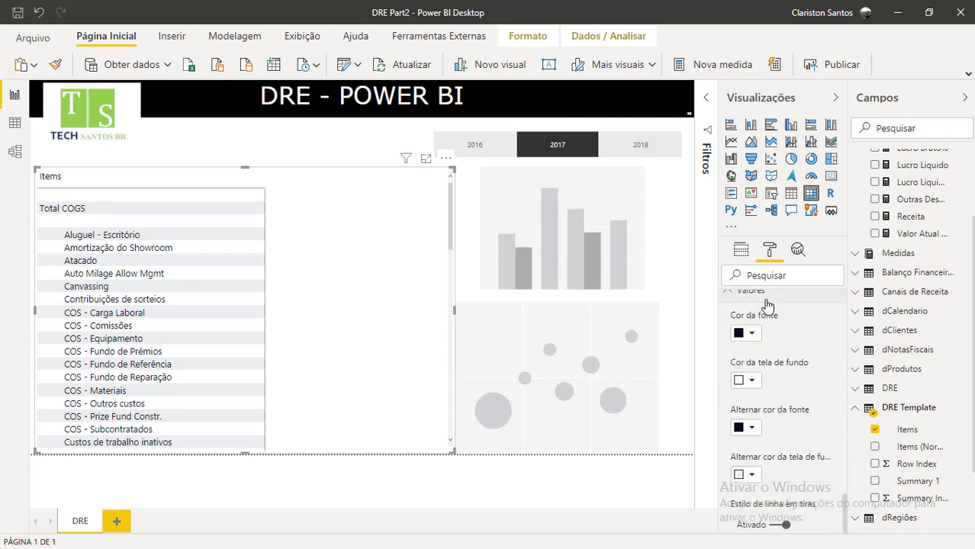
scroll(760, 309, down, 5)
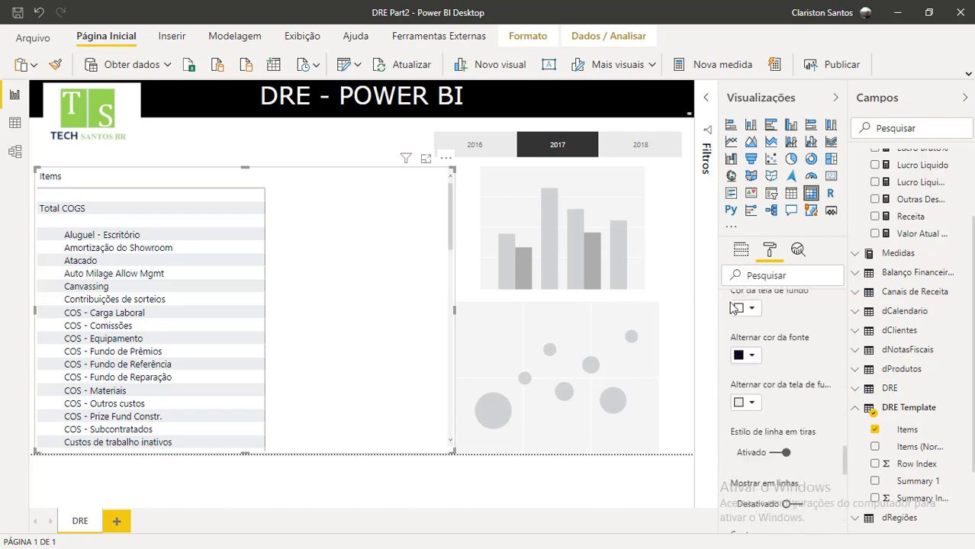
Step: Examine the Row Index column of the DRE Template table in the data view
click(324, 158)
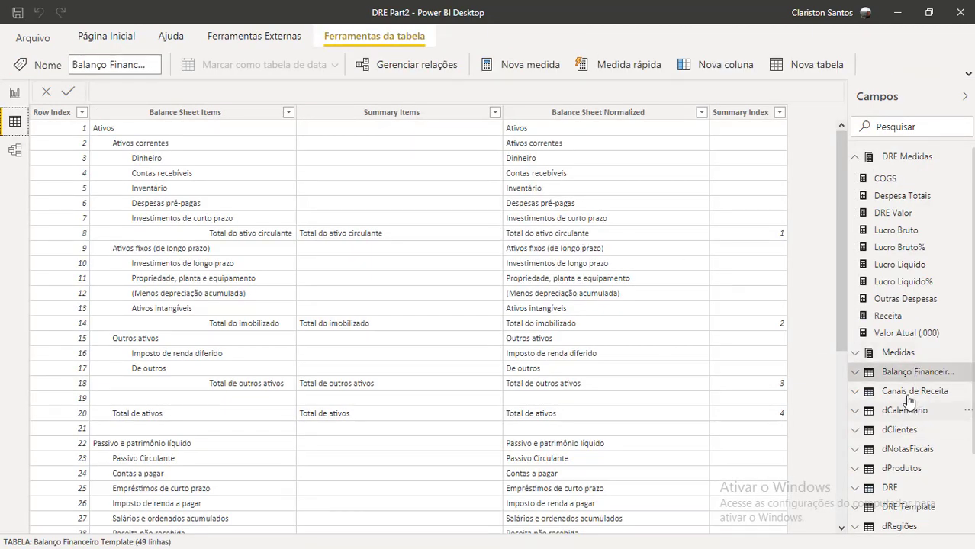
click(909, 507)
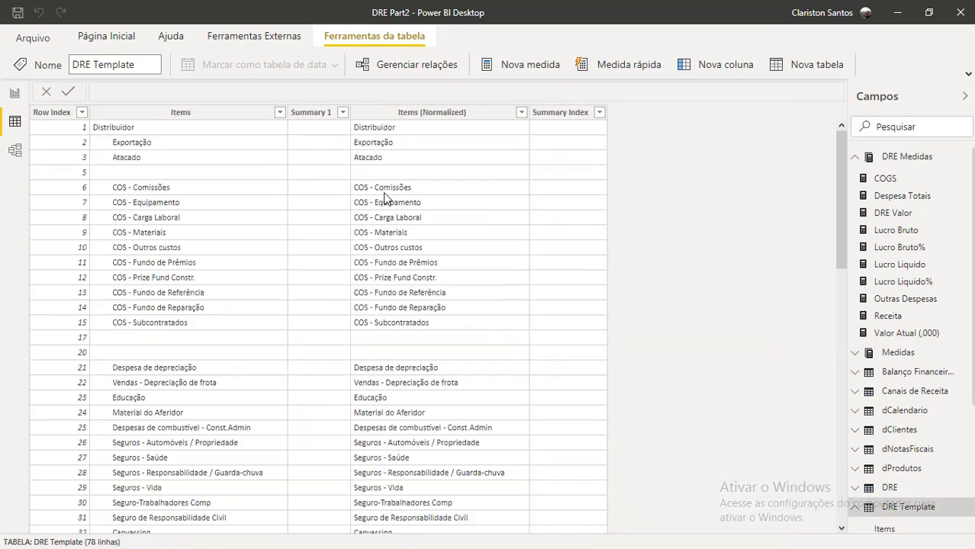
click(67, 115)
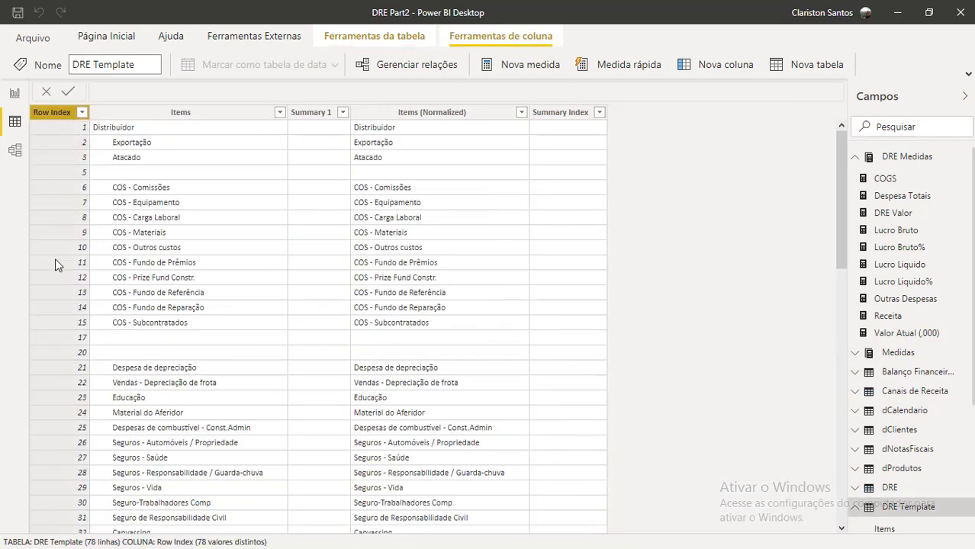
Step: Add the Row Index field above Items in the report matrix's rows and expand the hierarchy down one level
click(15, 94)
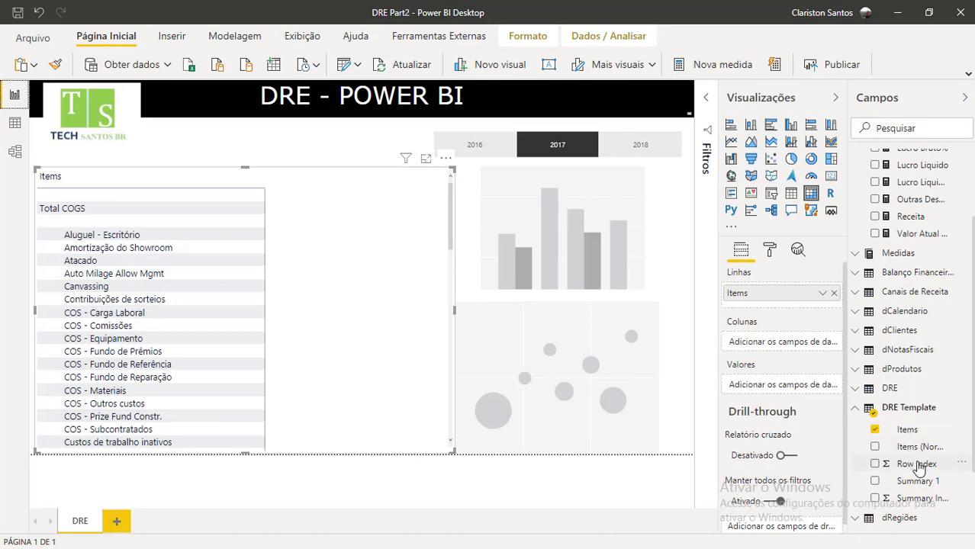
drag(920, 464, 771, 294)
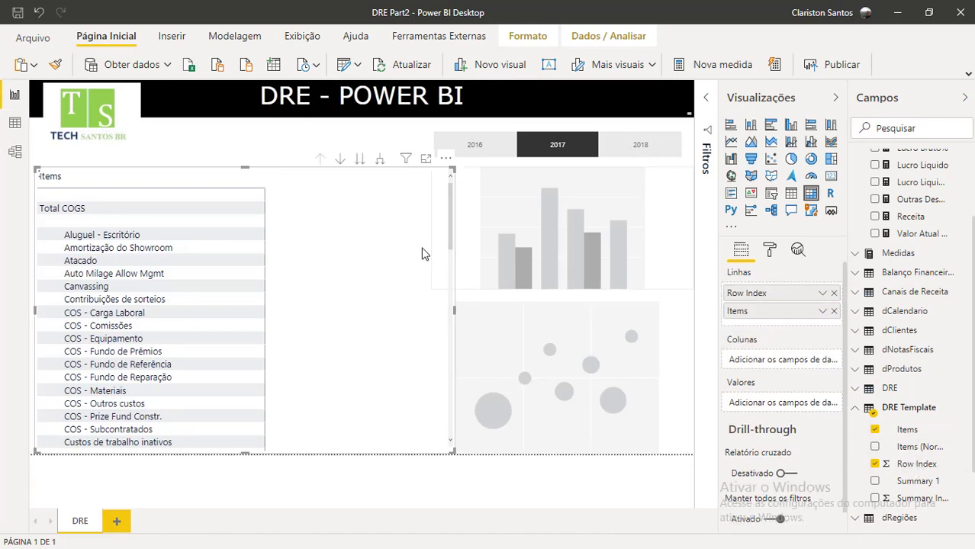
click(381, 163)
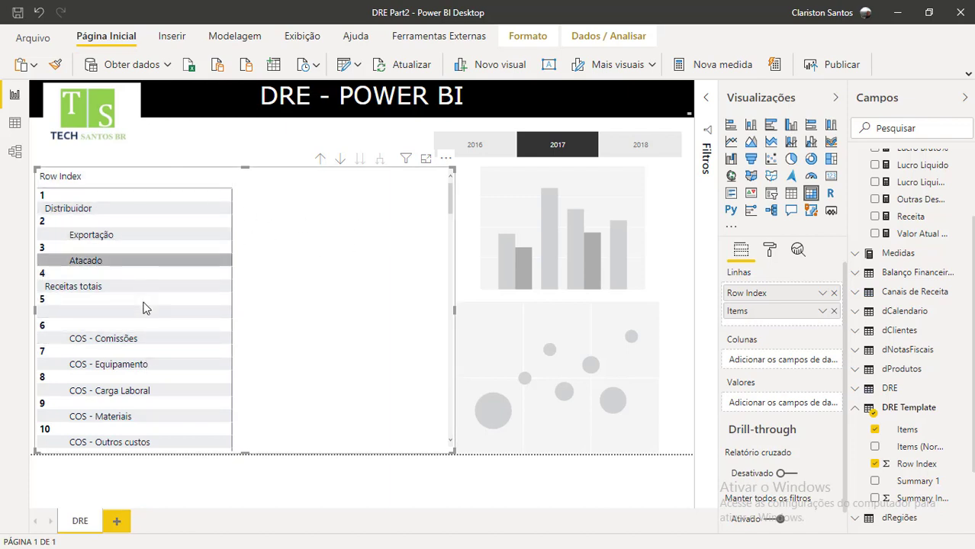
Step: Turn off the stepped layout for the matrix's row headers and narrow the Row Index column
click(770, 249)
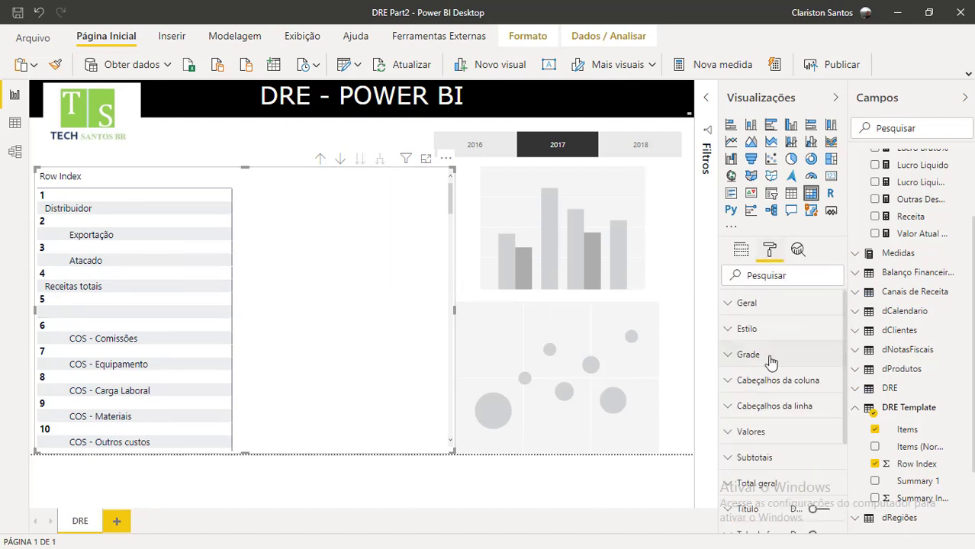
click(764, 406)
scroll(770, 447, down, 10)
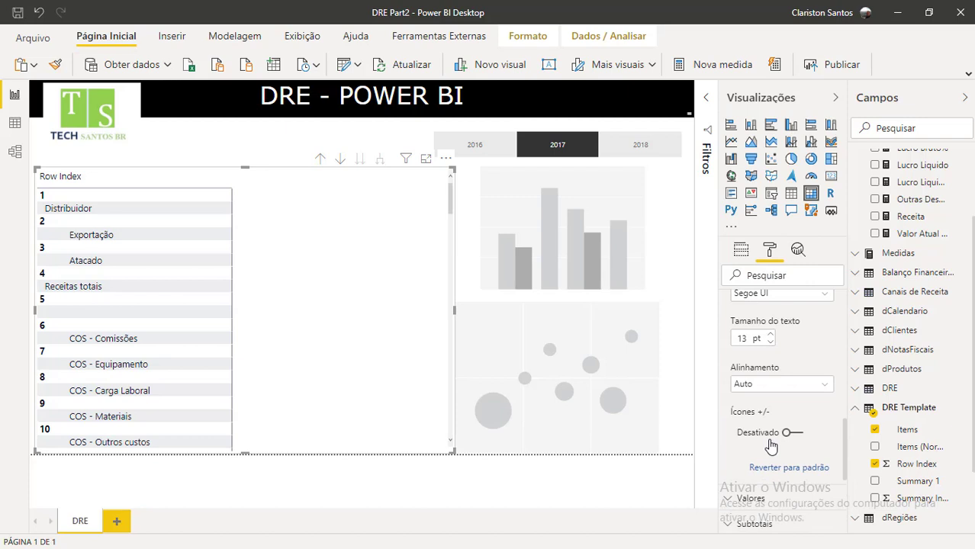
scroll(771, 446, down, 2)
scroll(772, 446, up, 2)
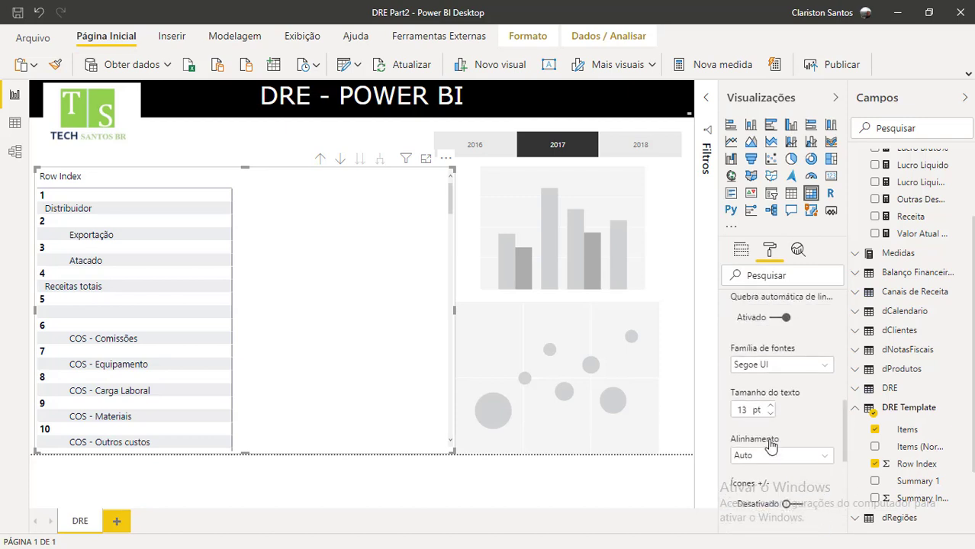
scroll(793, 429, up, 3)
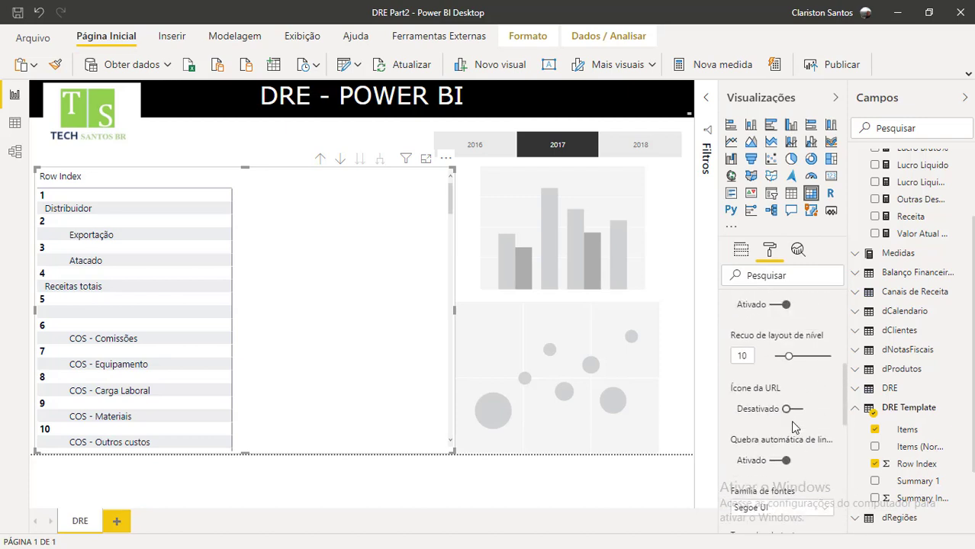
scroll(794, 428, up, 2)
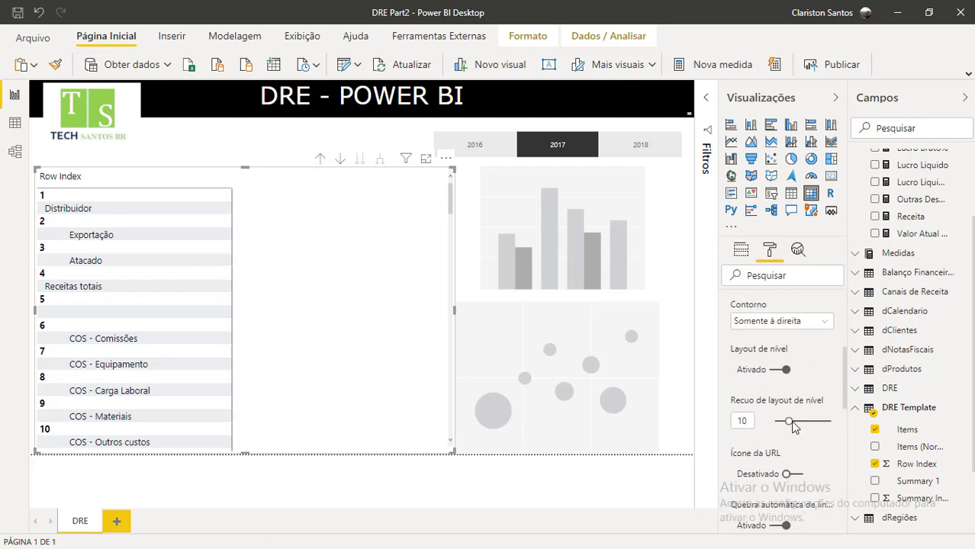
click(782, 378)
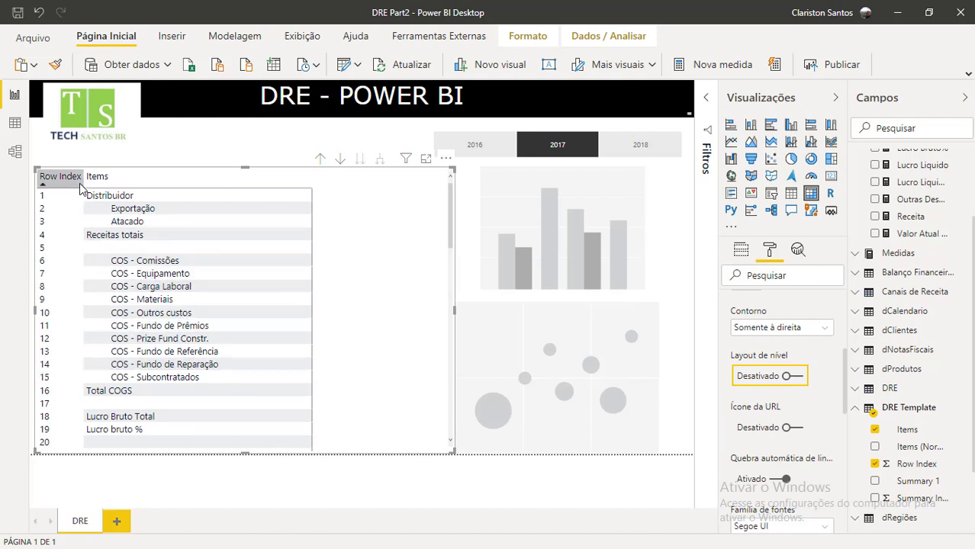
mouse_move(84, 177)
mouse_down()
mouse_move(42, 181)
mouse_move(72, 181)
mouse_up()
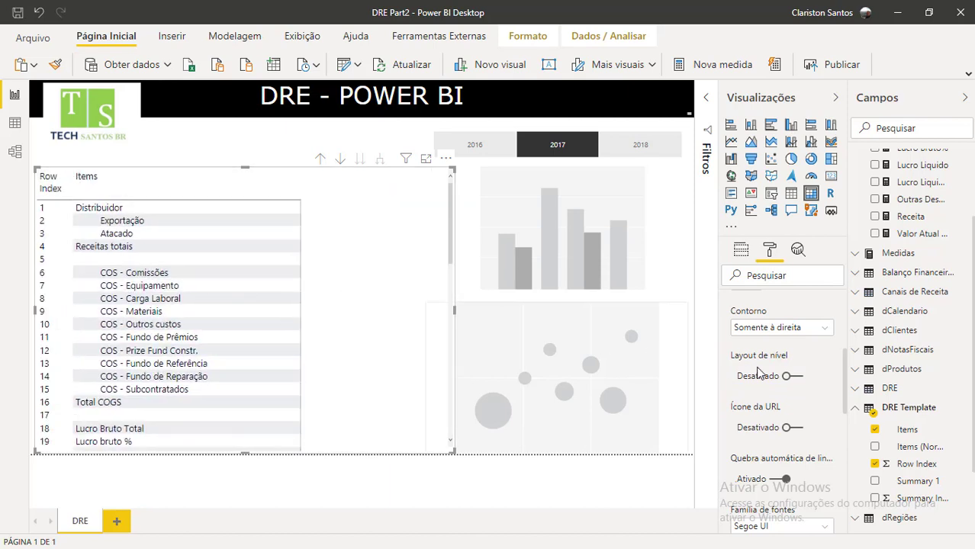
Step: Turn off automatic column width sizing and word wrap for the matrix's column headers
scroll(764, 316, up, 3)
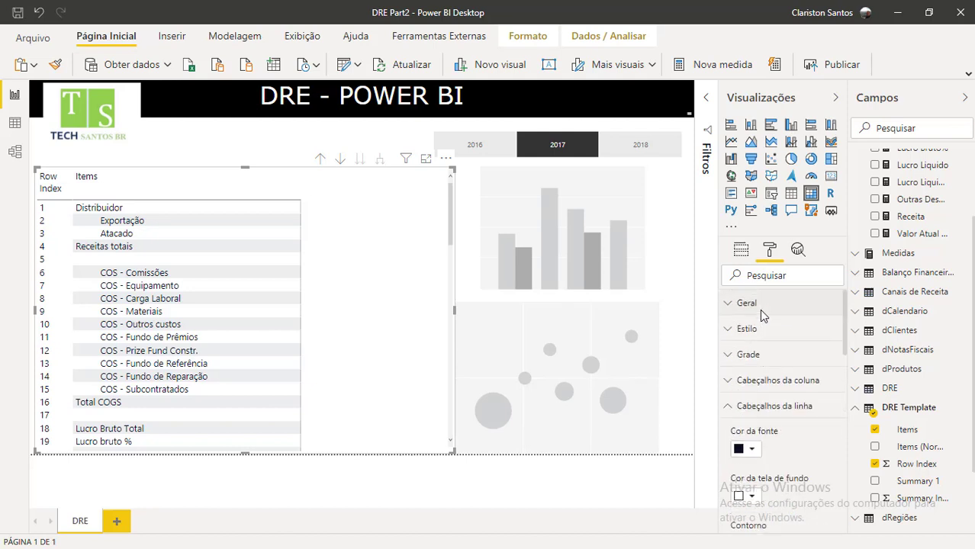
click(764, 380)
scroll(767, 433, down, 3)
scroll(767, 437, down, 3)
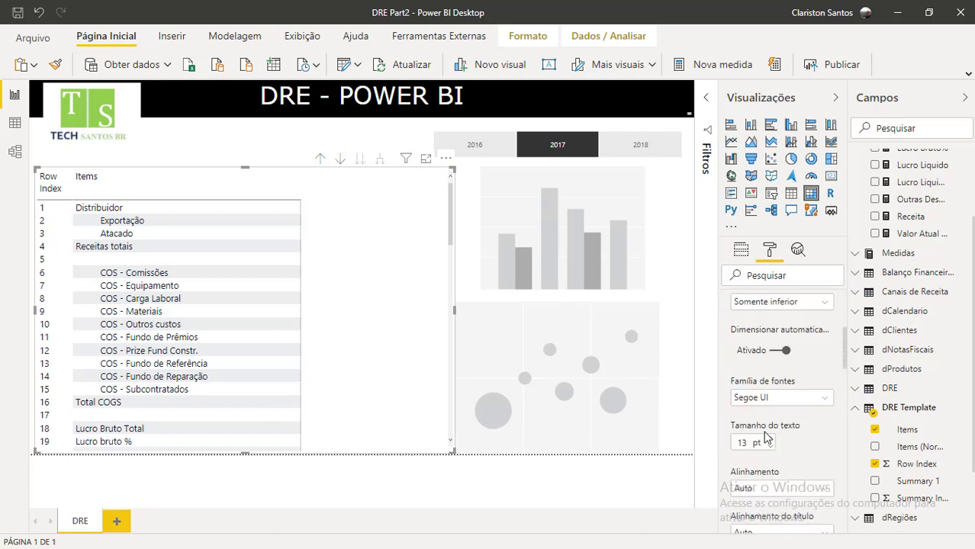
click(769, 350)
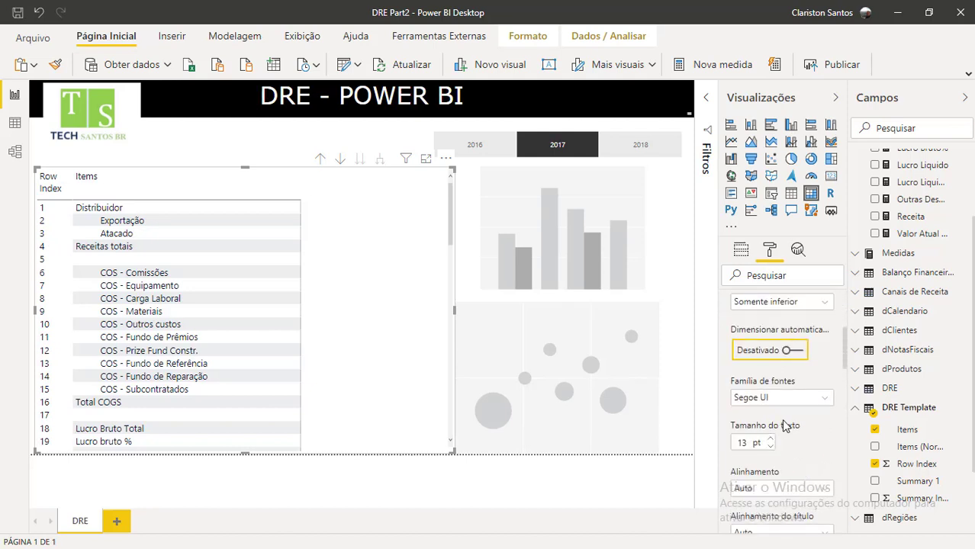
scroll(786, 425, down, 3)
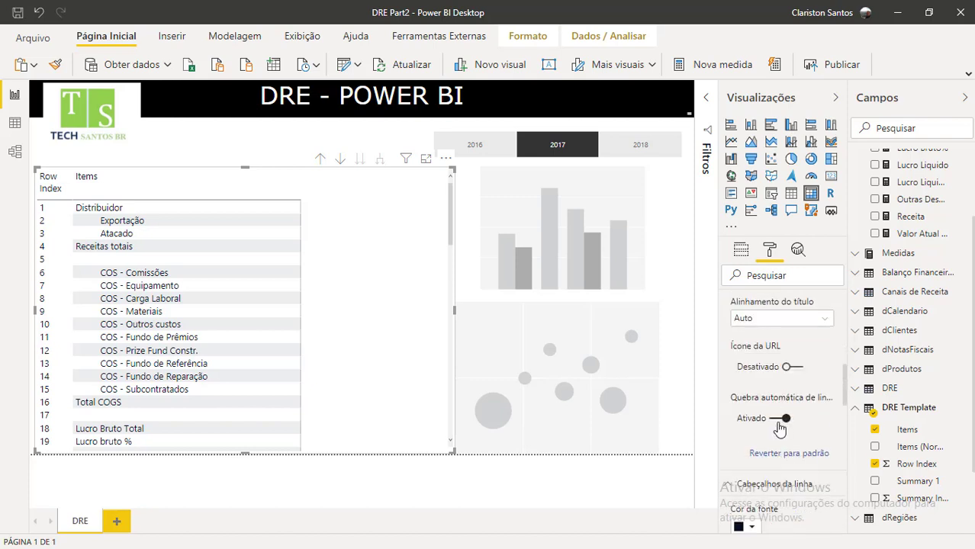
click(787, 419)
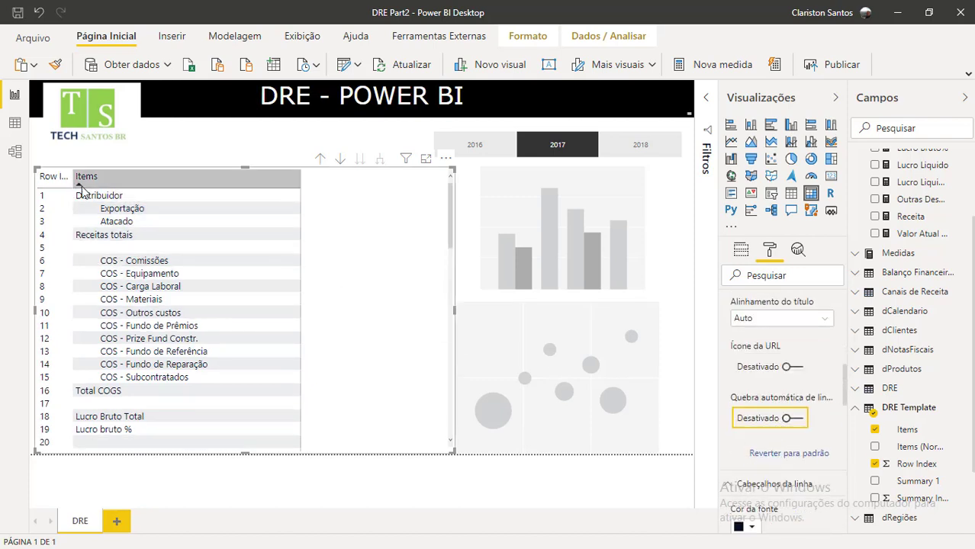
Step: Shrink the matrix's Row Index column until it is hidden, and turn off word wrap for the row headers
drag(72, 177, 34, 176)
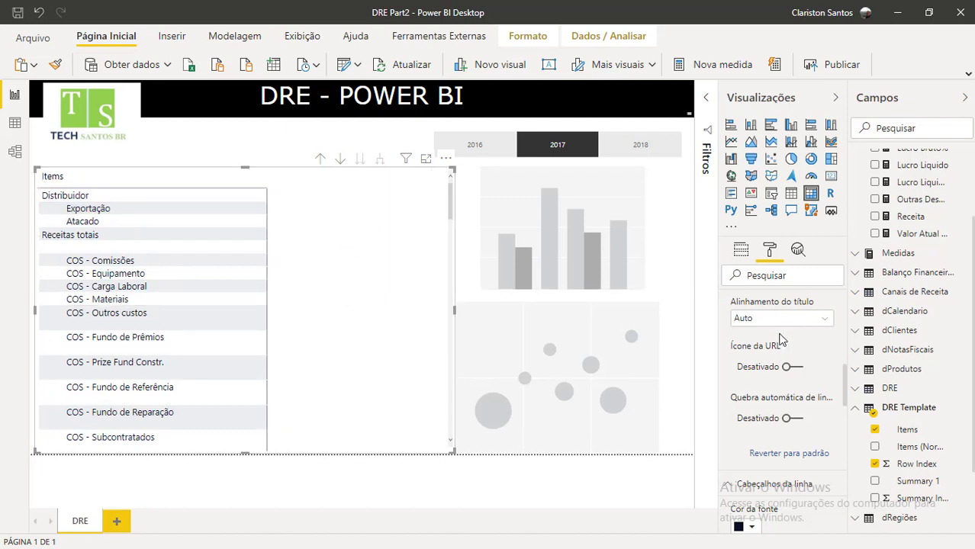
scroll(780, 351, up, 5)
click(774, 381)
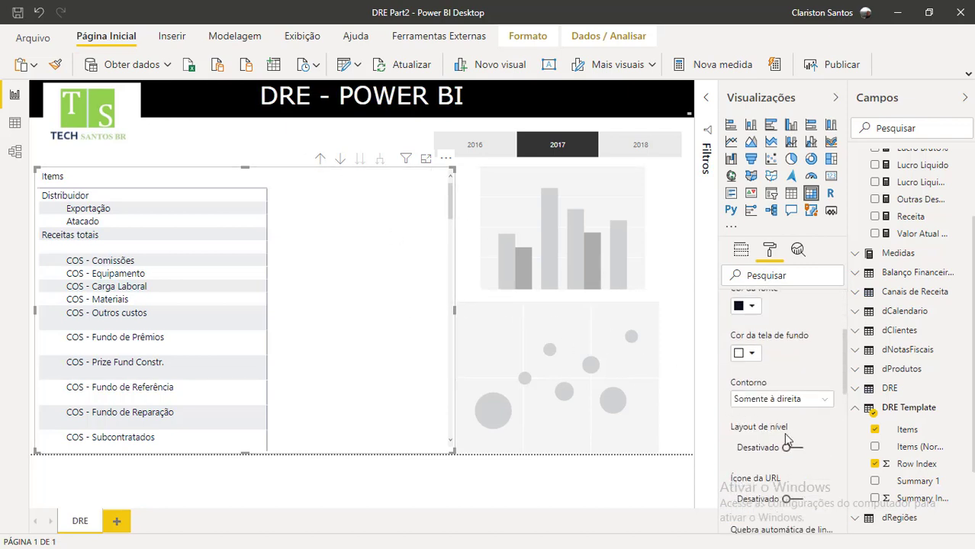
scroll(778, 431, down, 4)
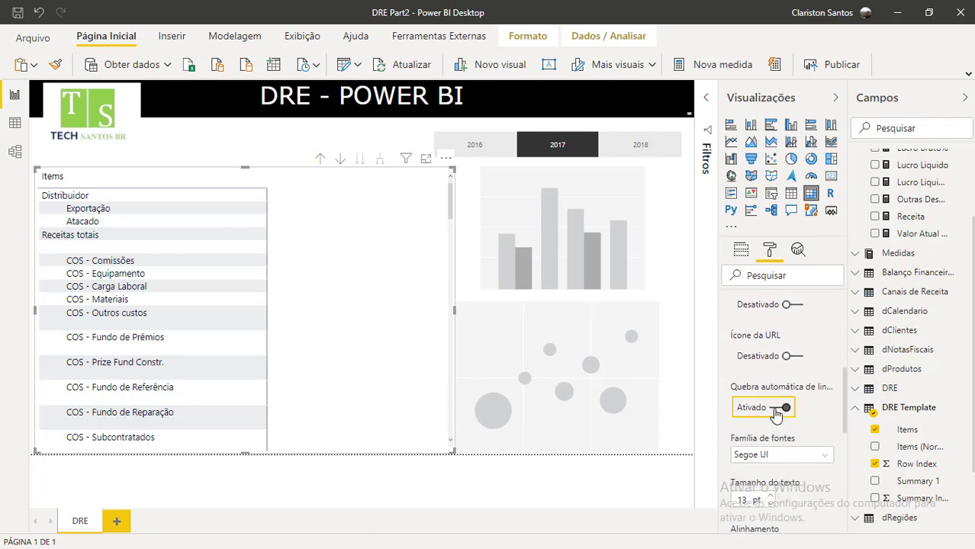
click(784, 408)
scroll(780, 433, down, 5)
scroll(780, 434, down, 2)
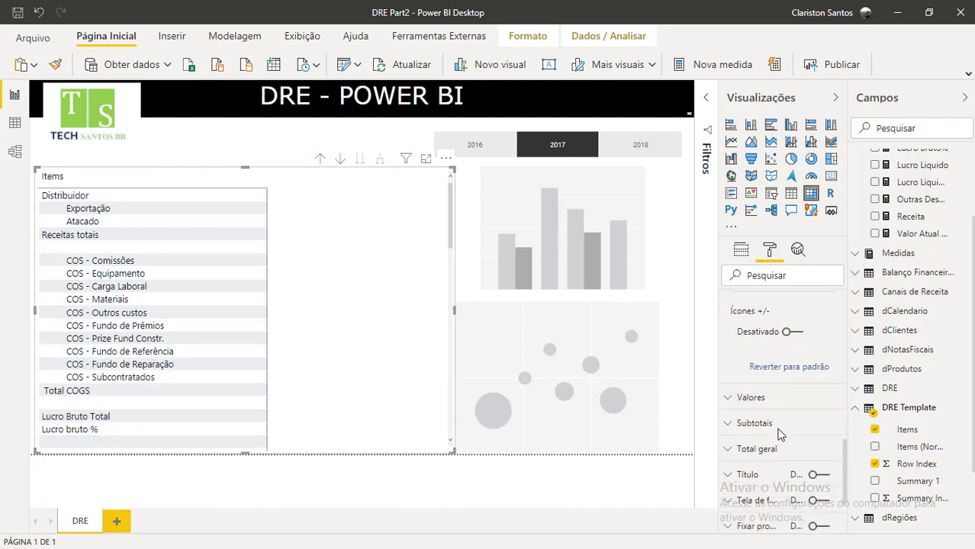
click(769, 388)
scroll(769, 429, down, 6)
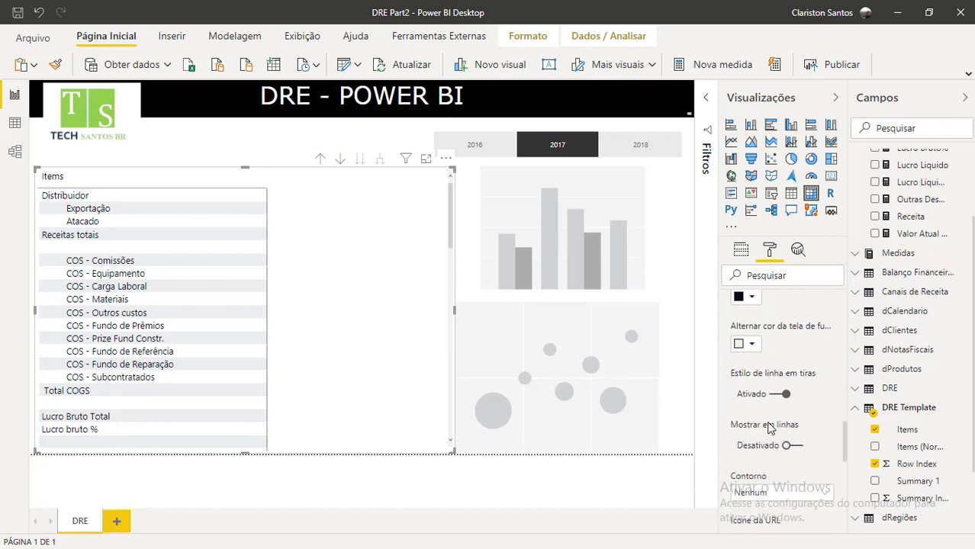
scroll(769, 429, up, 10)
scroll(771, 429, up, 8)
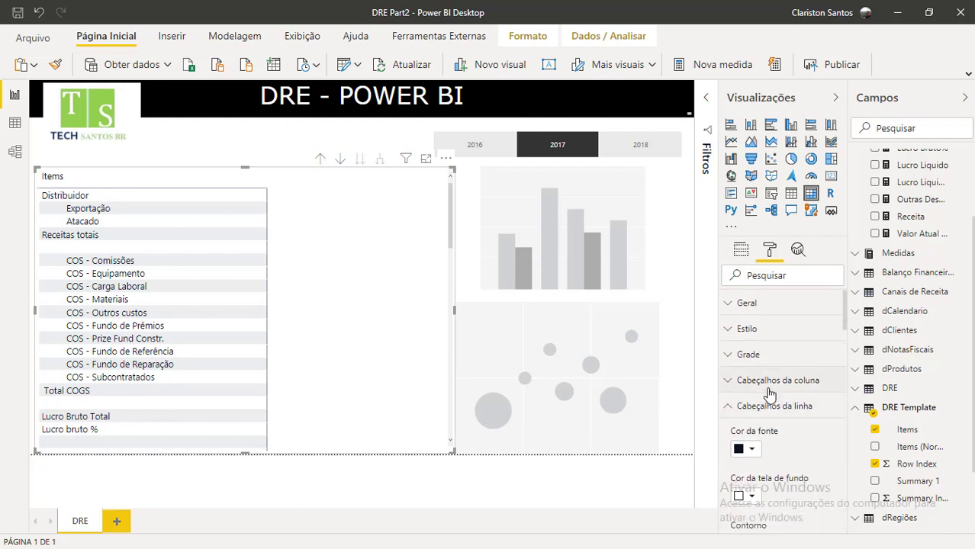
Step: Create a new measure named Realizado in the DRE Medidas table, using the expanded formula editor
click(216, 158)
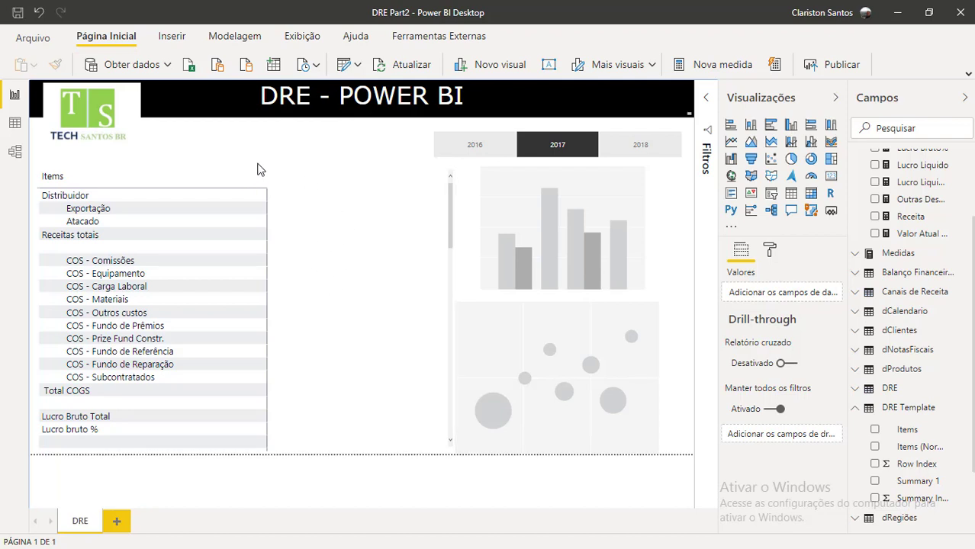
scroll(908, 196, up, 1)
scroll(908, 196, up, 3)
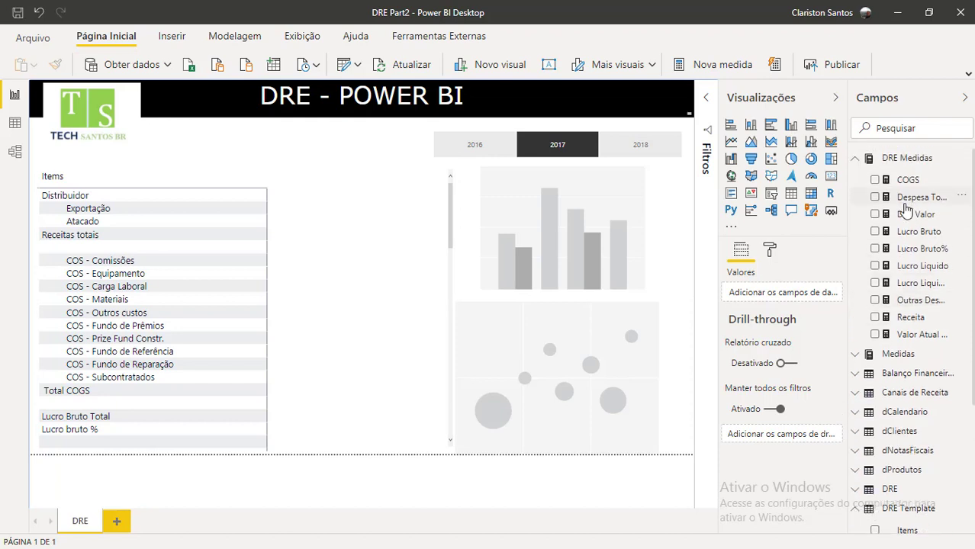
click(906, 159)
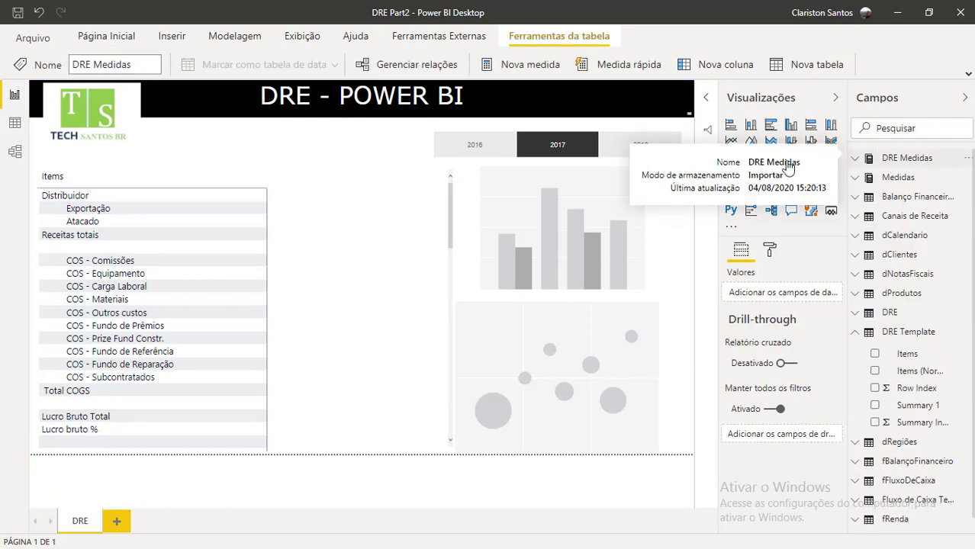
click(907, 159)
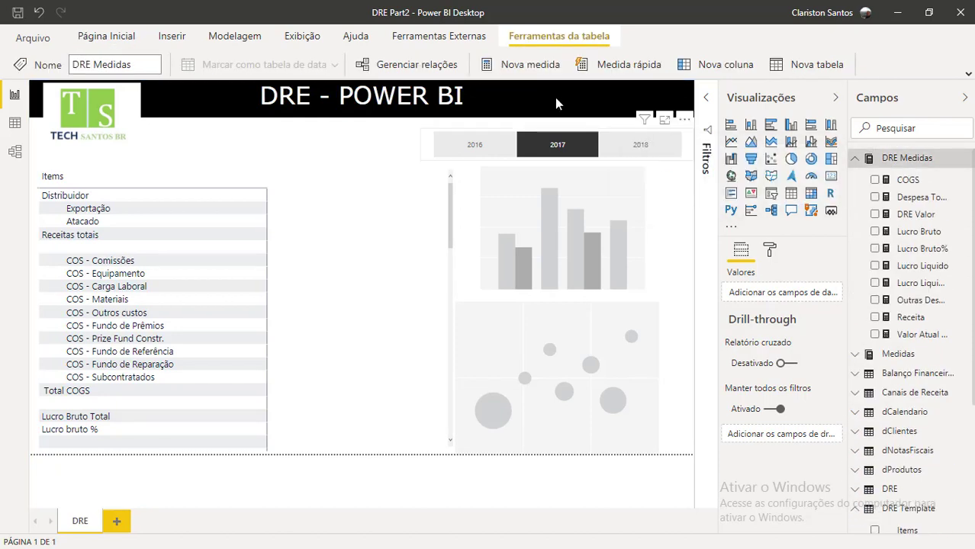
click(504, 67)
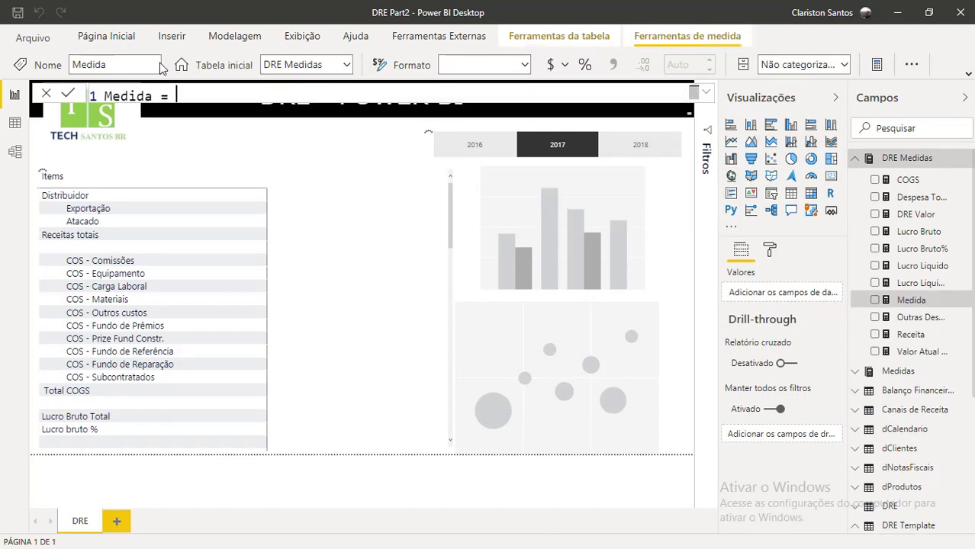
click(706, 92)
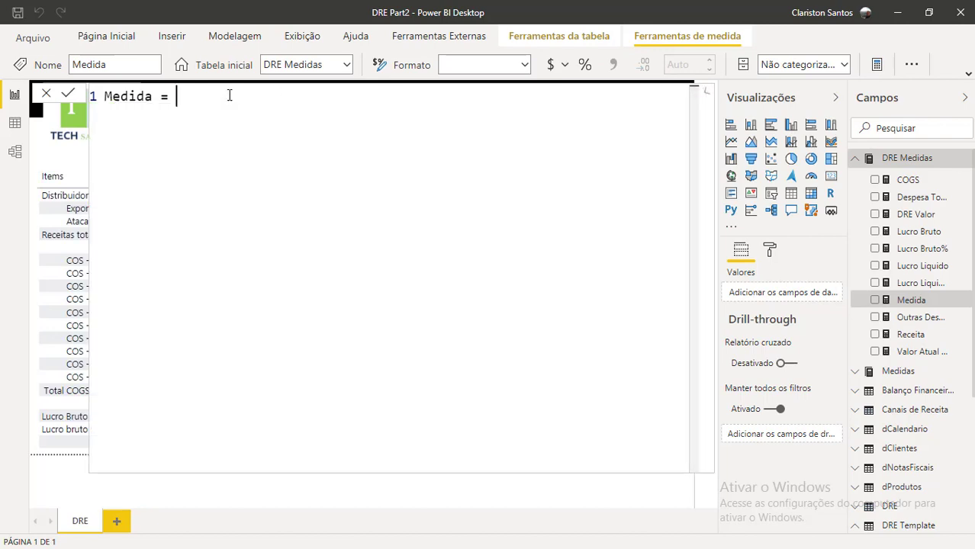
double_click(130, 95)
text(Reali)
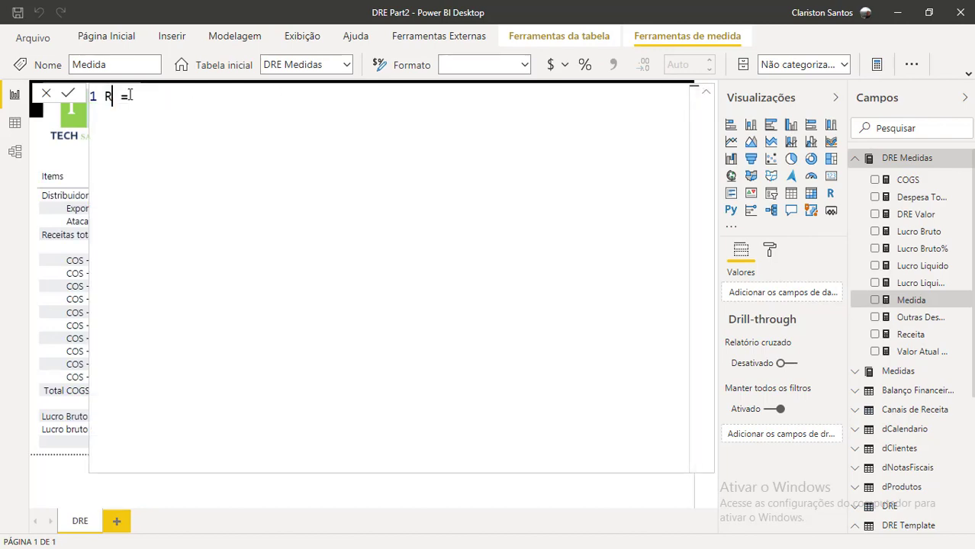
text(zado)
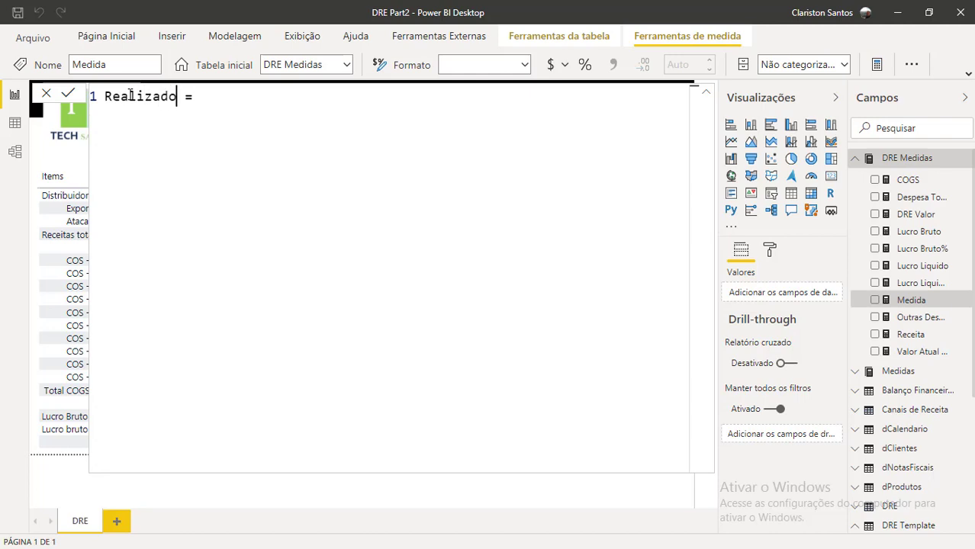
Step: Declare an indented variable named ItemAtual on a new line of the Realizado formula
click(273, 111)
key(shift+Return)
key(Tab)
key(Tab)
key(Tab)
text(VAR)
text(Ite)
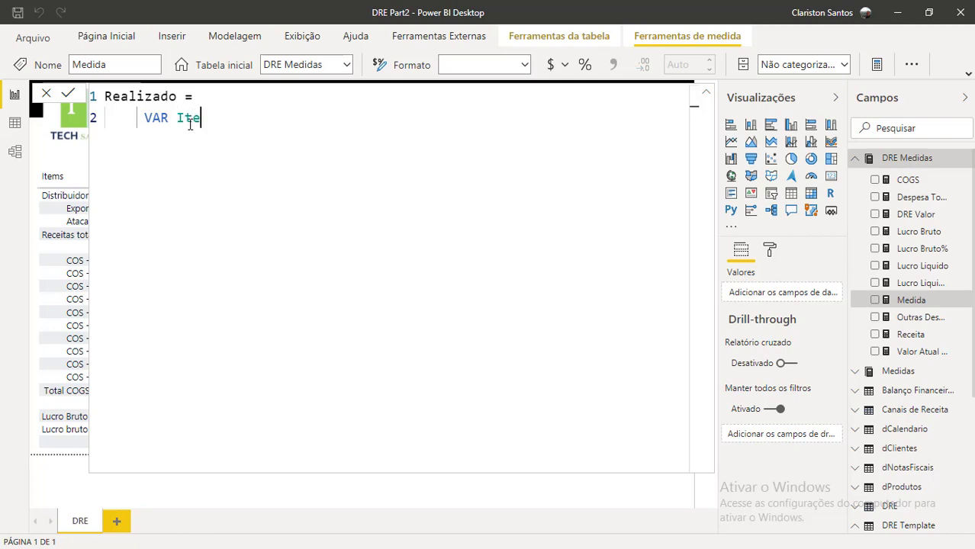
text(mAtual =)
key(Return)
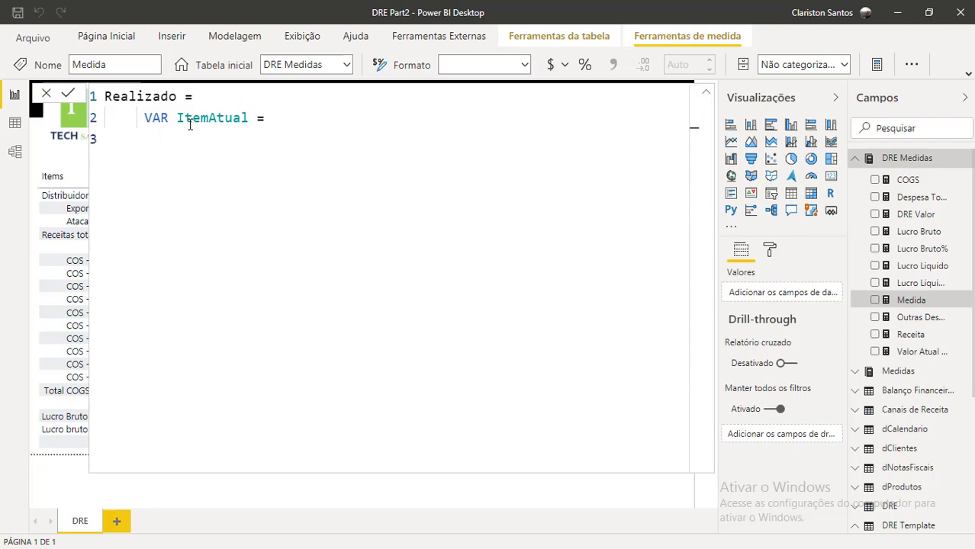
Step: Assign SELECTEDVALUE('DRE Template'[Items (Normalized)]) to the ItemAtual variable and begin a new line
text(SE)
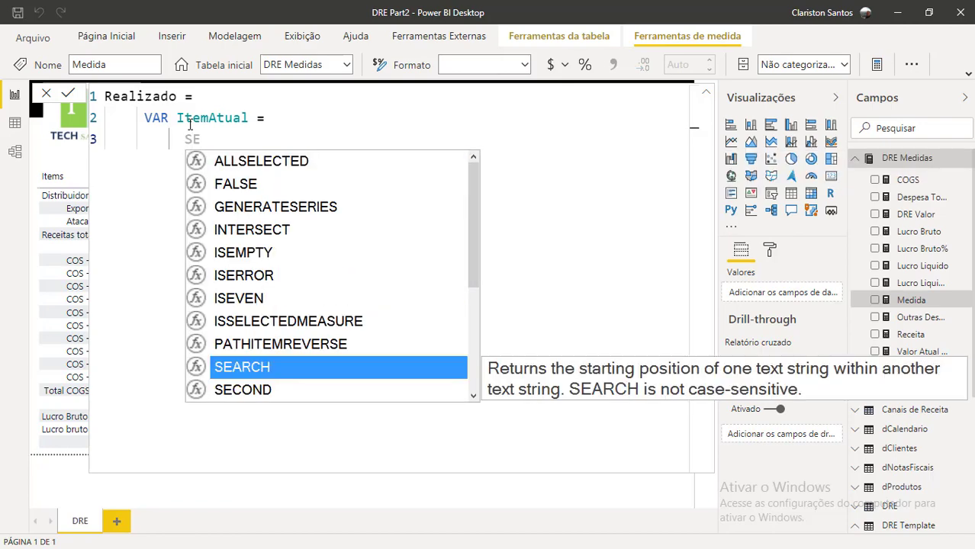
text(LECTEDVA)
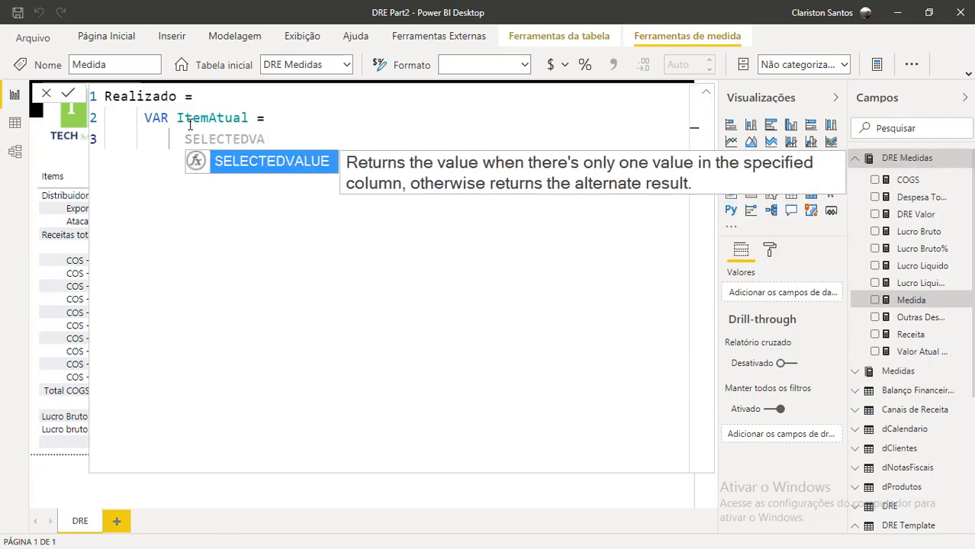
click(256, 162)
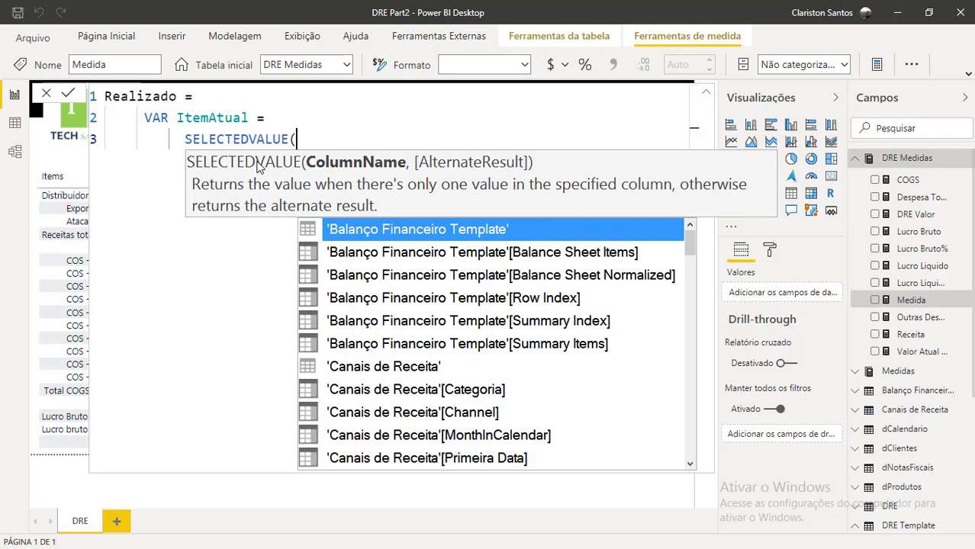
text(DRE)
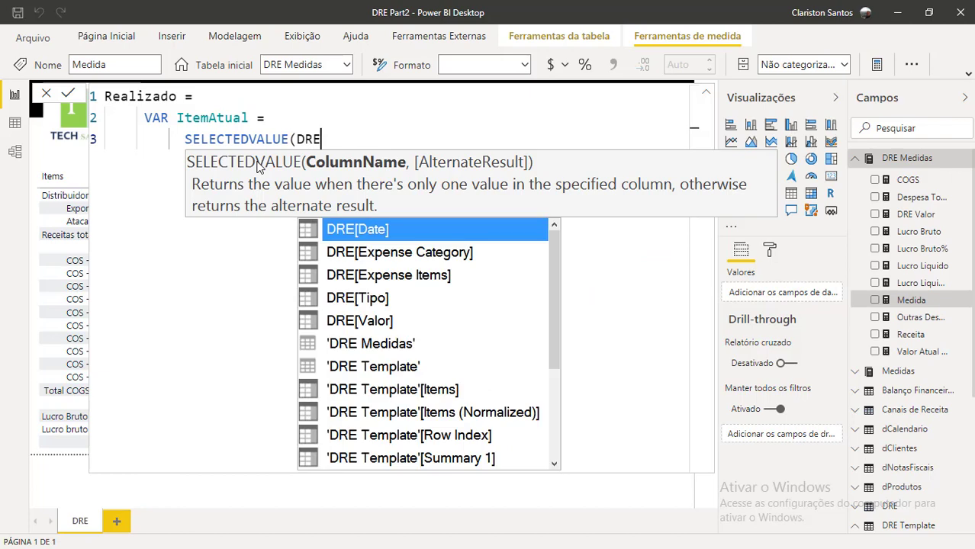
click(463, 416)
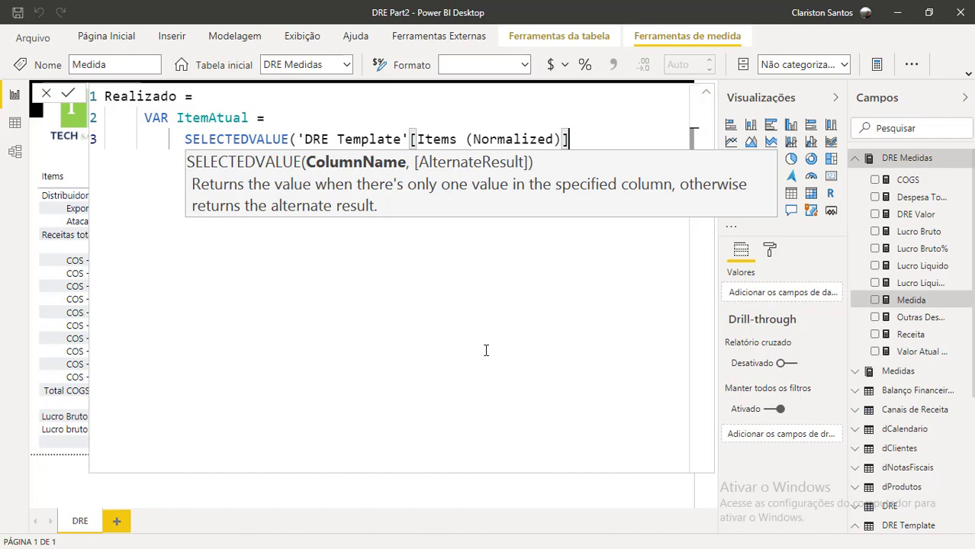
text())
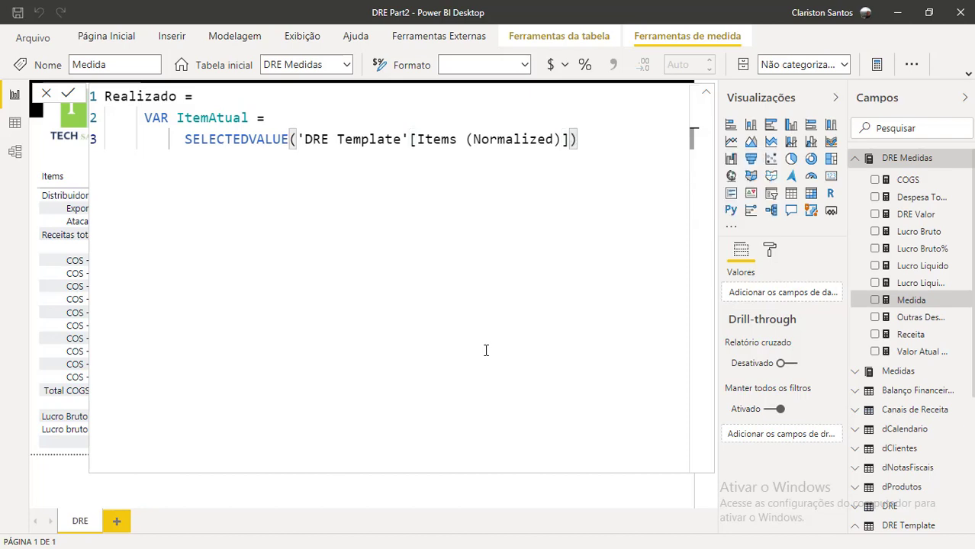
key(shift+Return)
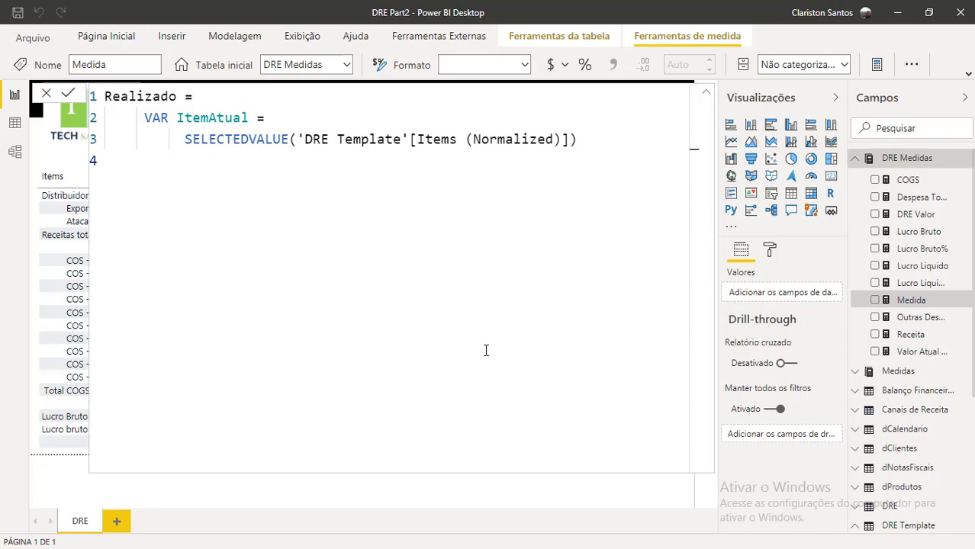
Step: Add RETURN to the Realizado formula and open a SWITCH with TRUE() as its expression, continuing on a new line
text(RETURN)
key(Return)
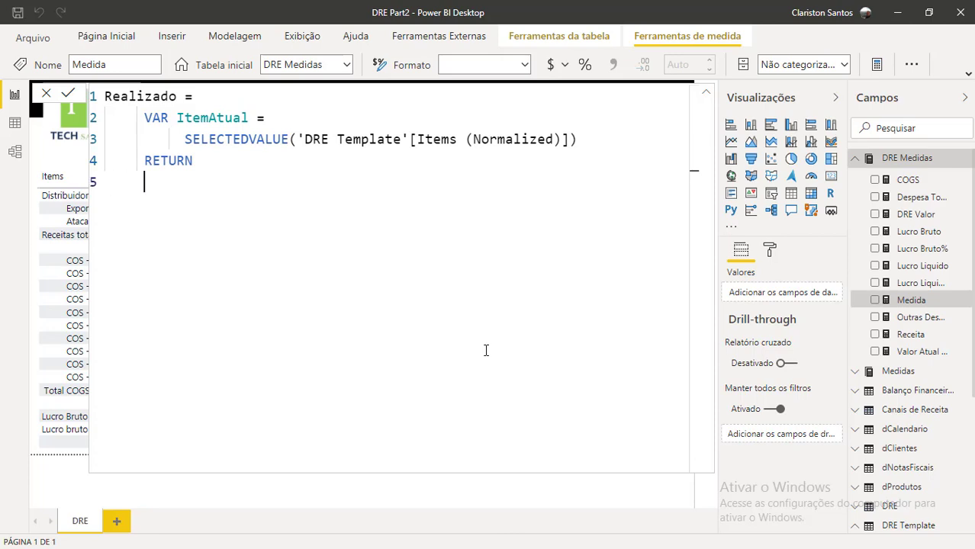
text(SWIT)
key(Tab)
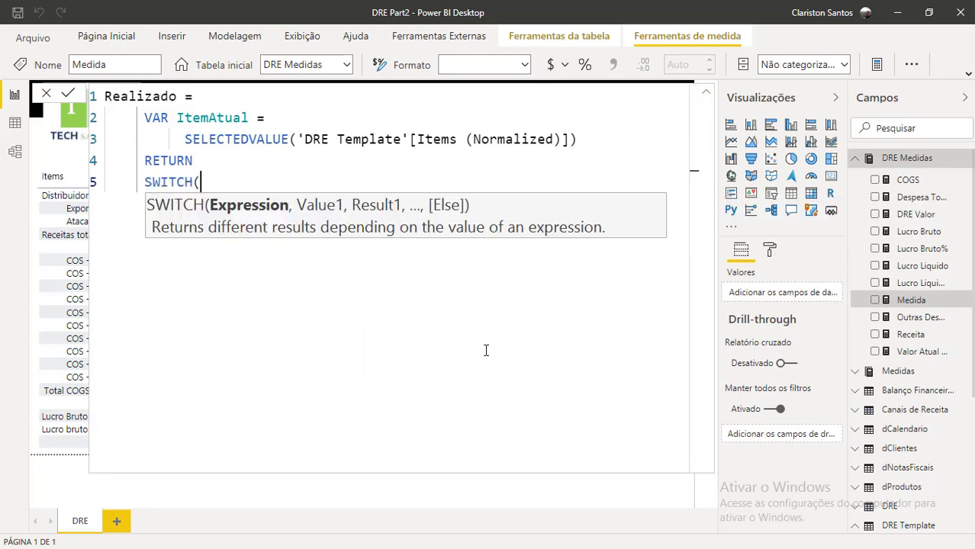
text(TR)
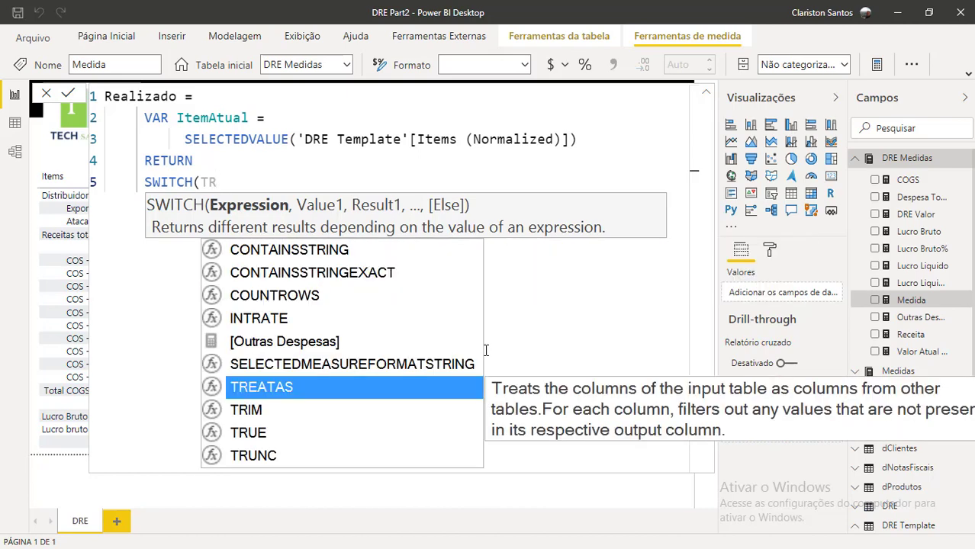
text(UE())
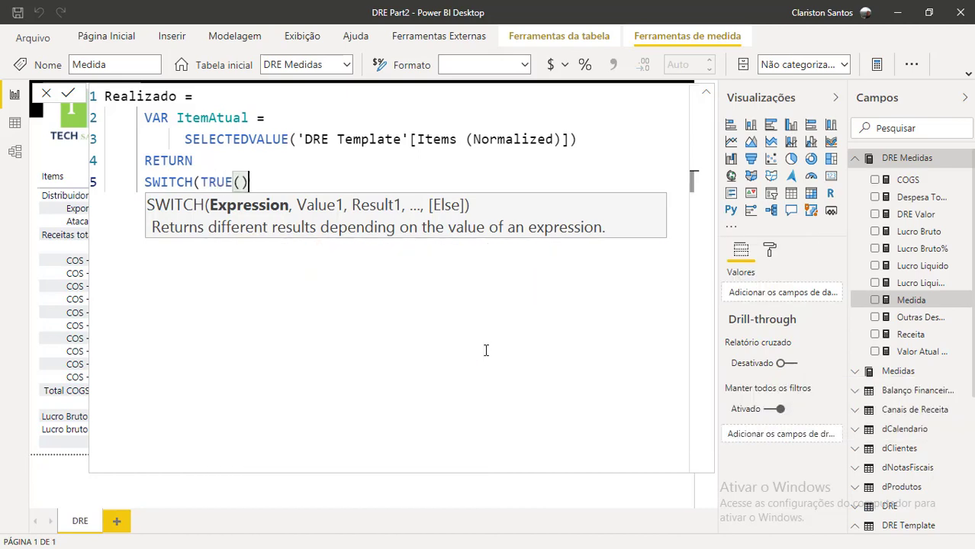
text(,)
key(shift+Return)
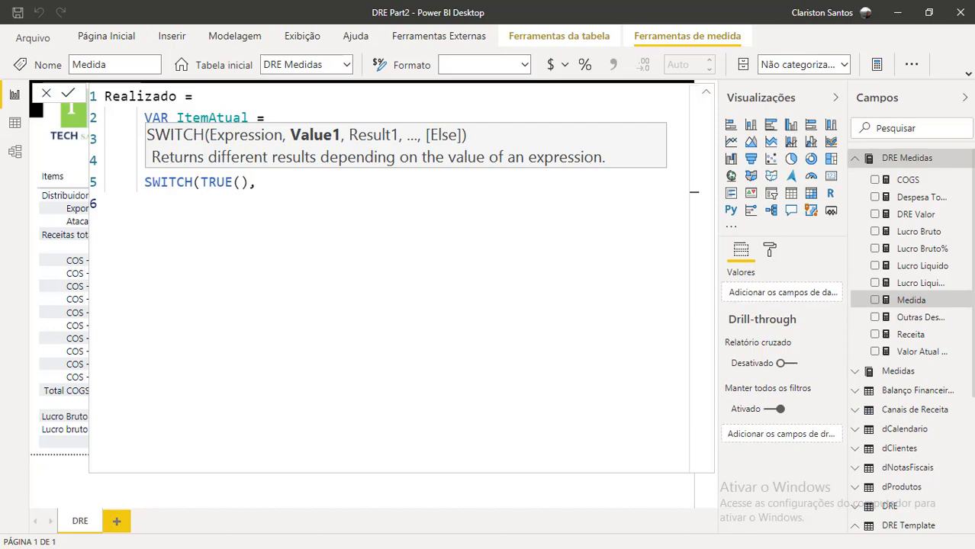
key(Escape)
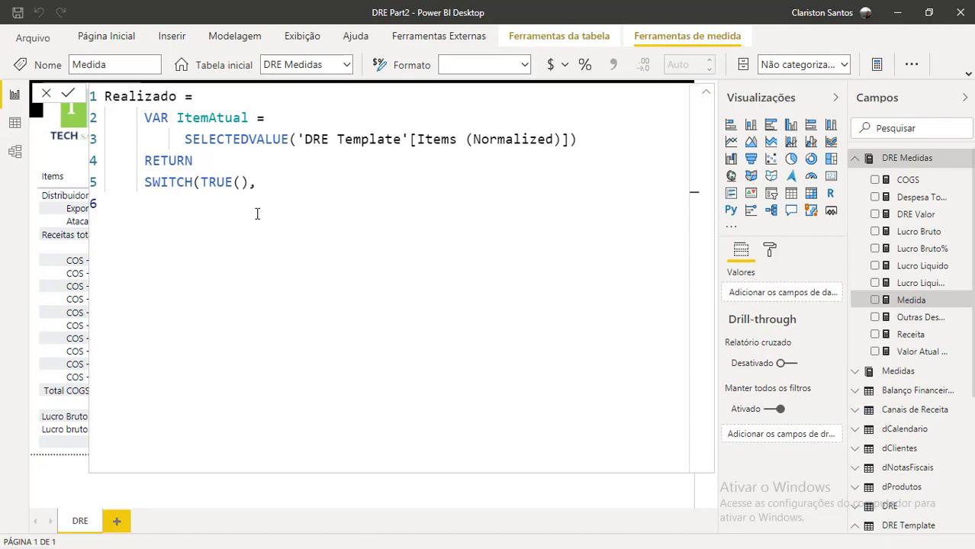
Step: Add SWITCH branches on ItemAtual dividing [Receita], [COGS], [Lucro Bruto], [Outras Despesas] and [Lucro Liquido] by 1000, and formatting [Lucro Bruto%] and [Lucro Liquido%] as "0.00%"
text(temAtual = "Receitas totais", DIVIDE ( [Receita], 1000, 0 ), ItemAtual = "Total COGS", DIVIDE ([COGS], 1000, 0 ), ItemAtual = "Lucro Bruto Total", DIVIDE ( [Lucro Bruto], 1000, 0 ), ItemAtual = "Total de outras despesas", DIVIDE ( [Outras Despesas], 1000, 0 ), ItemAtual = "Lucro Líquido Total", DIVIDE ( [Lucro Liquido], 1000, 0 ), ItemAtual = "Lucro bruto%", FORMAT ( [Lucro Bruto%], "0.00%" ), ItemAtual = "Lucro líquido %", FORMAT ([Lucro Liquido%], "0.00%" ),)
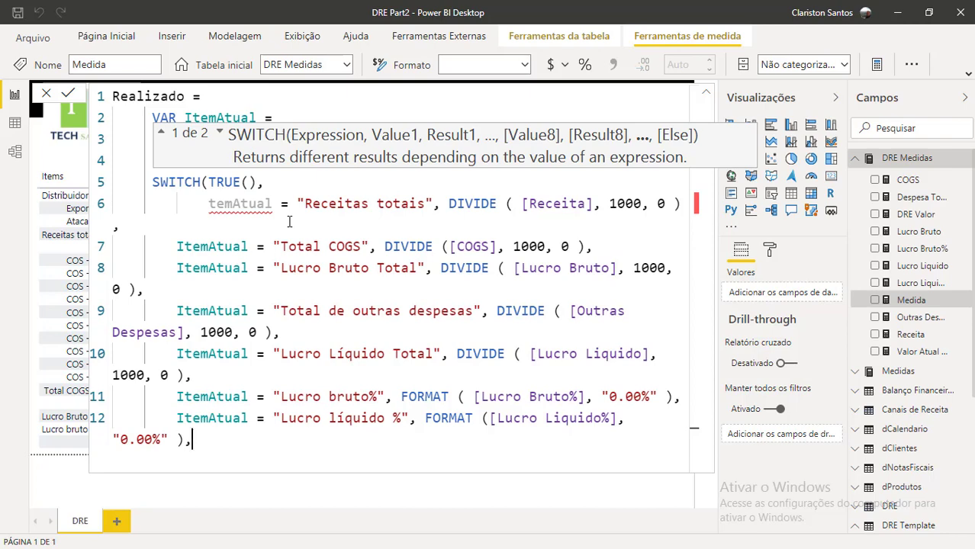
scroll(289, 221, down, 2)
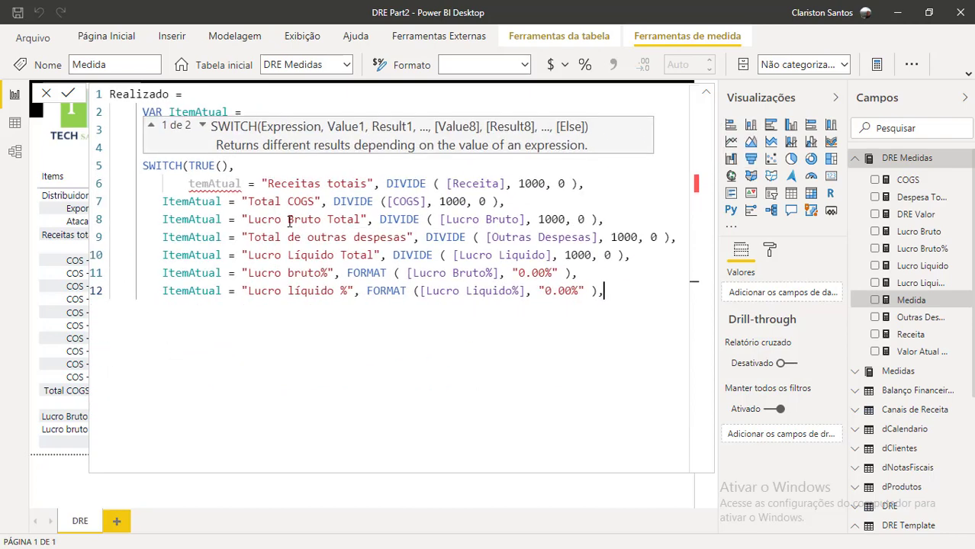
scroll(289, 221, down, 1)
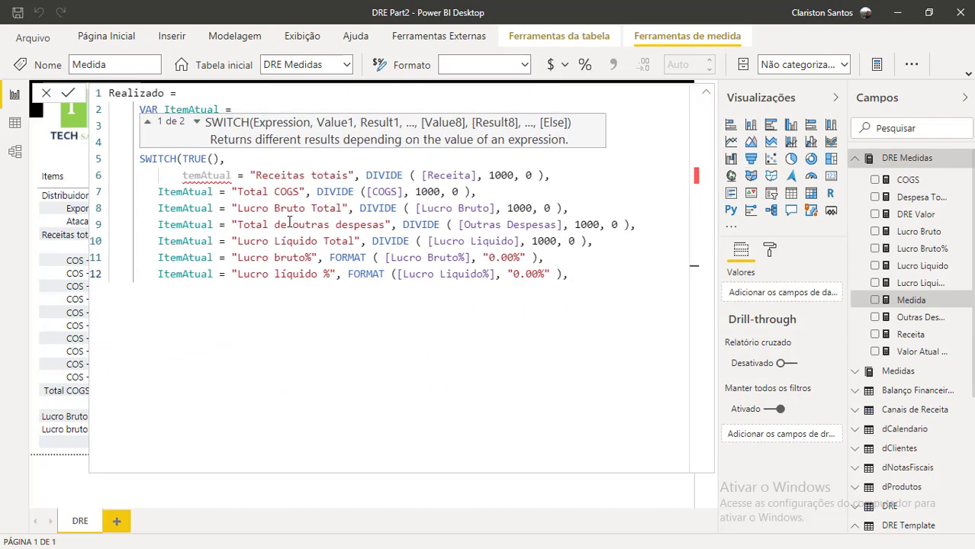
Step: Correct the misspelled variable in the "Receitas totais" branch to ItemAtual and align it with the other branches
click(184, 177)
key(Delete)
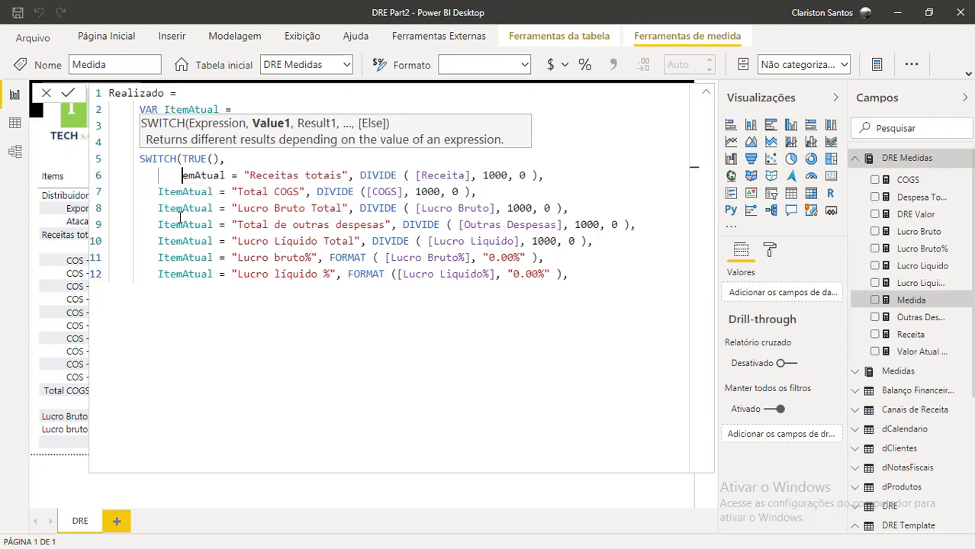
text(I)
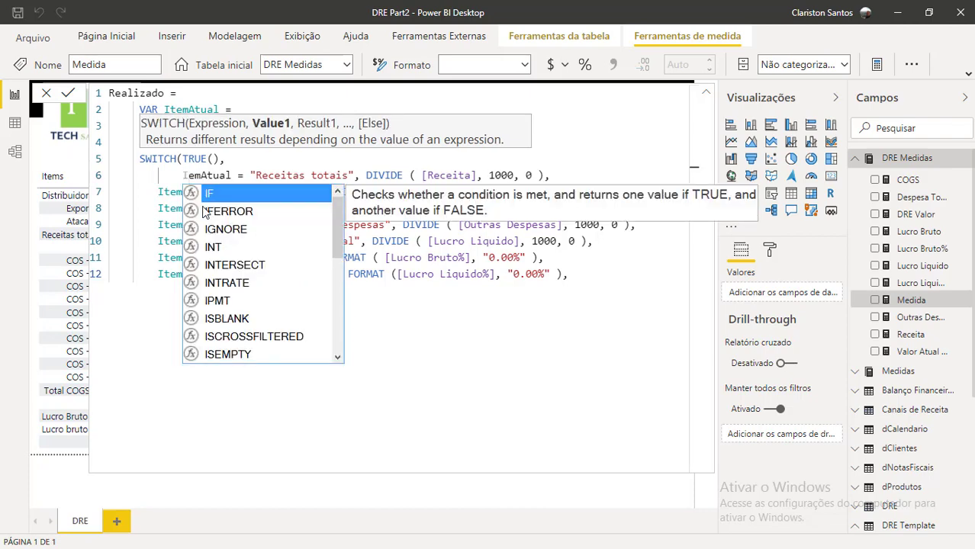
key(Escape)
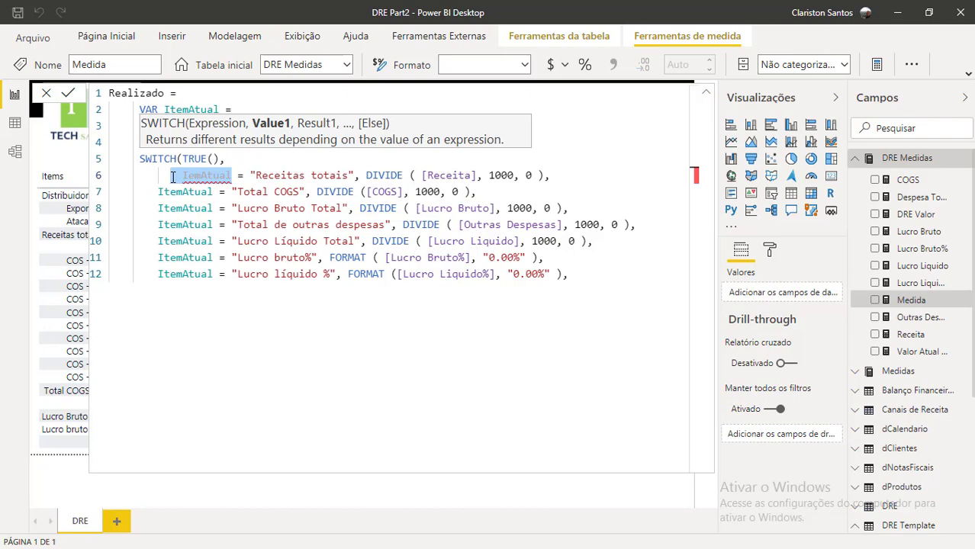
key(BackSpace)
key(BackSpace)
text(Ite)
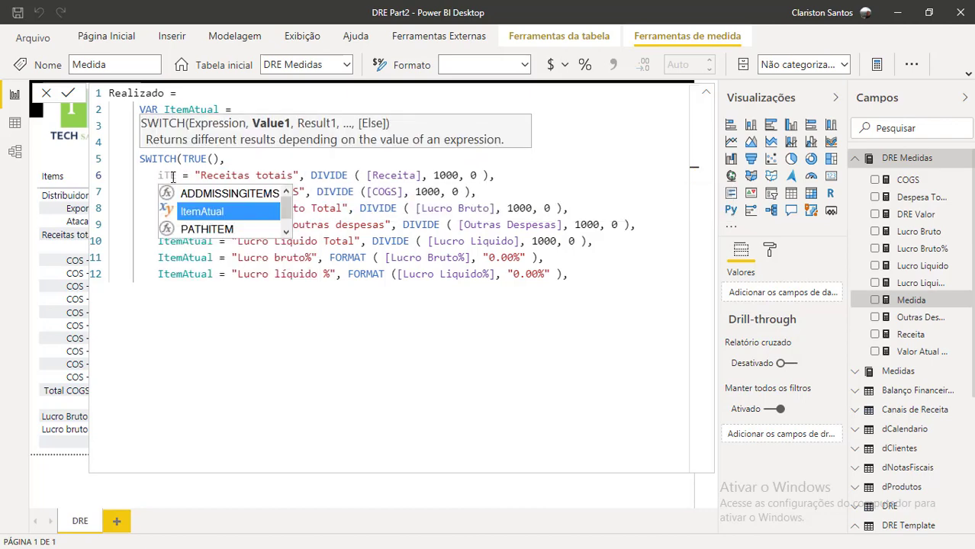
click(212, 213)
click(223, 293)
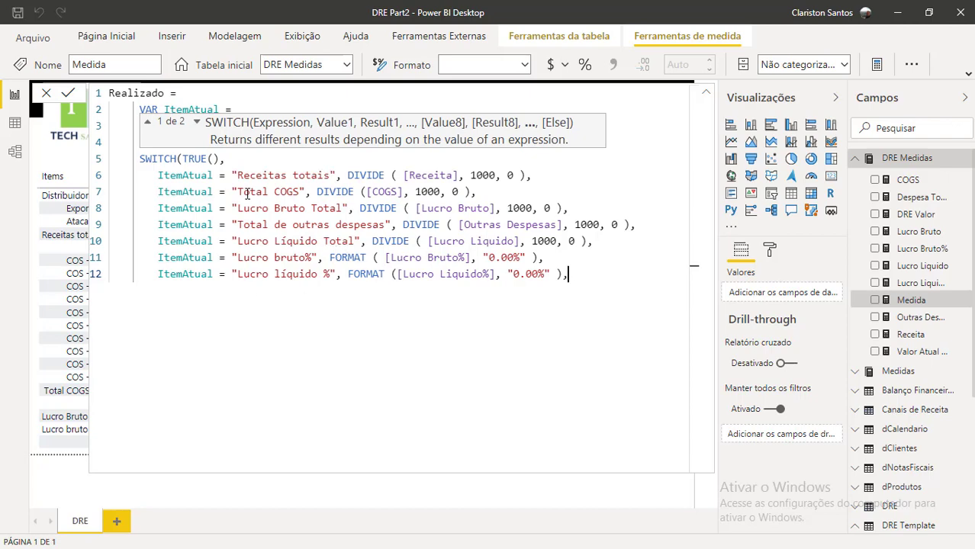
Step: Review how each SWITCH branch matches ItemAtual to an item name and returns its DIVIDE or FORMAT expression
scroll(247, 194, up, 2)
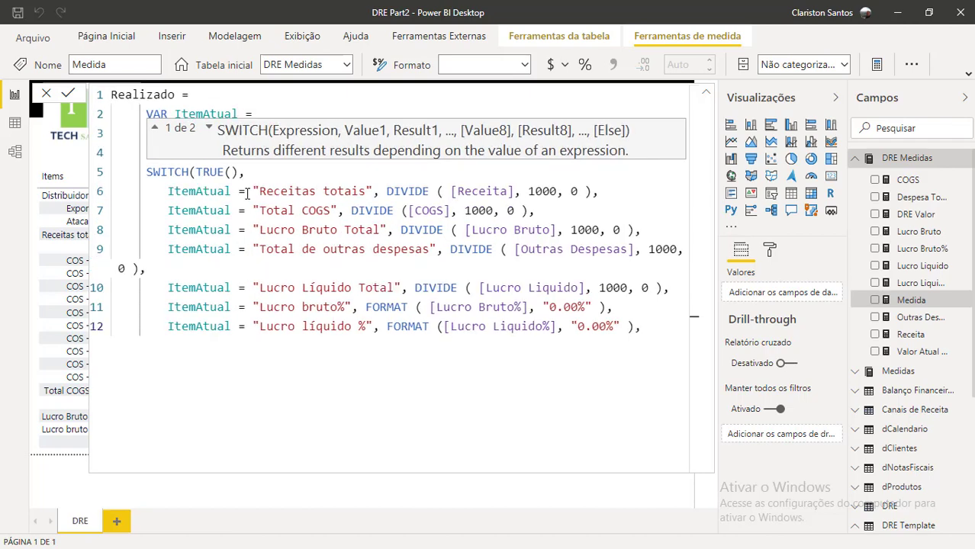
scroll(247, 194, down, 1)
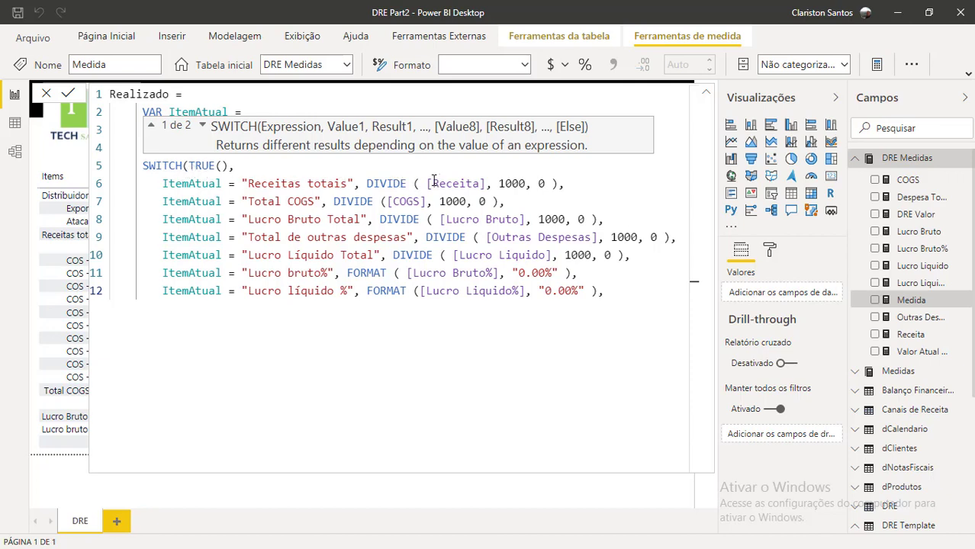
drag(559, 184, 362, 184)
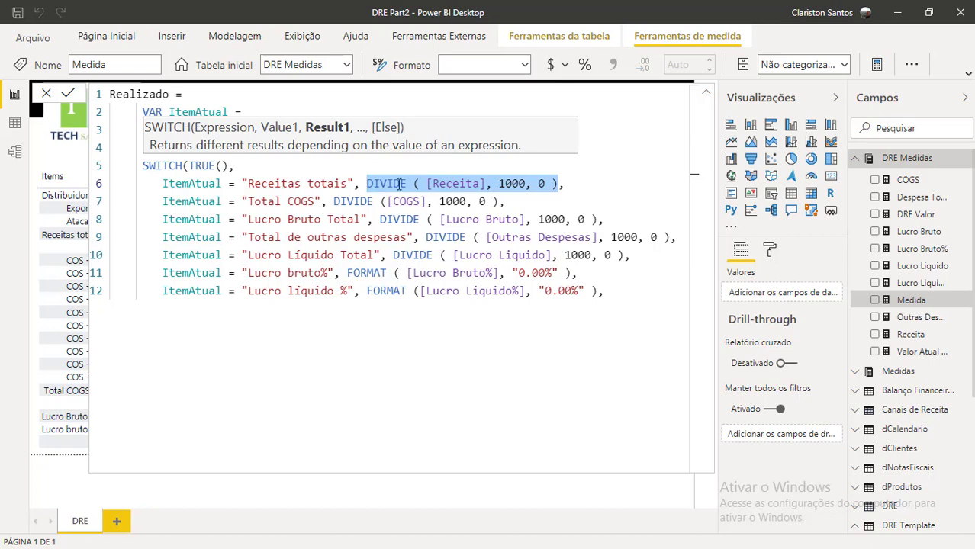
drag(504, 201, 333, 202)
drag(604, 219, 380, 221)
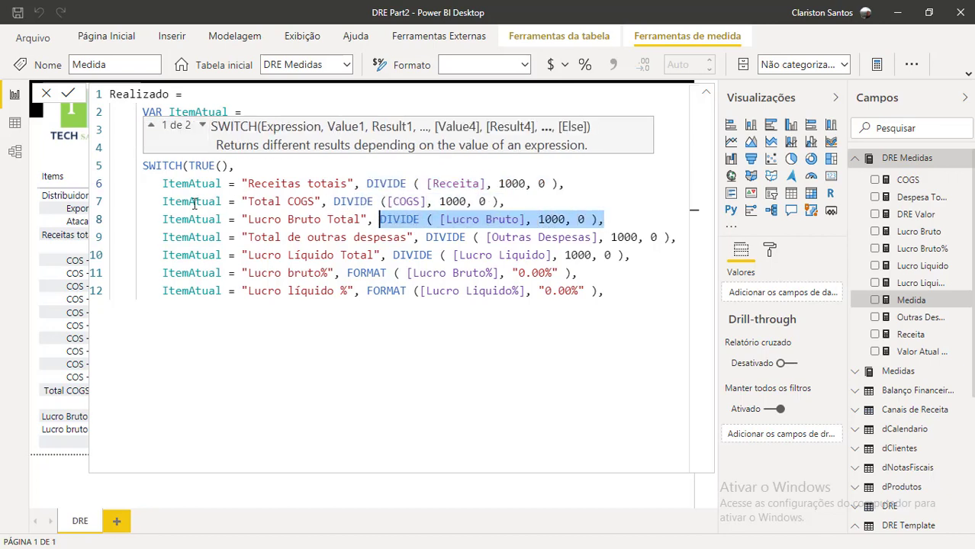
drag(161, 184, 225, 183)
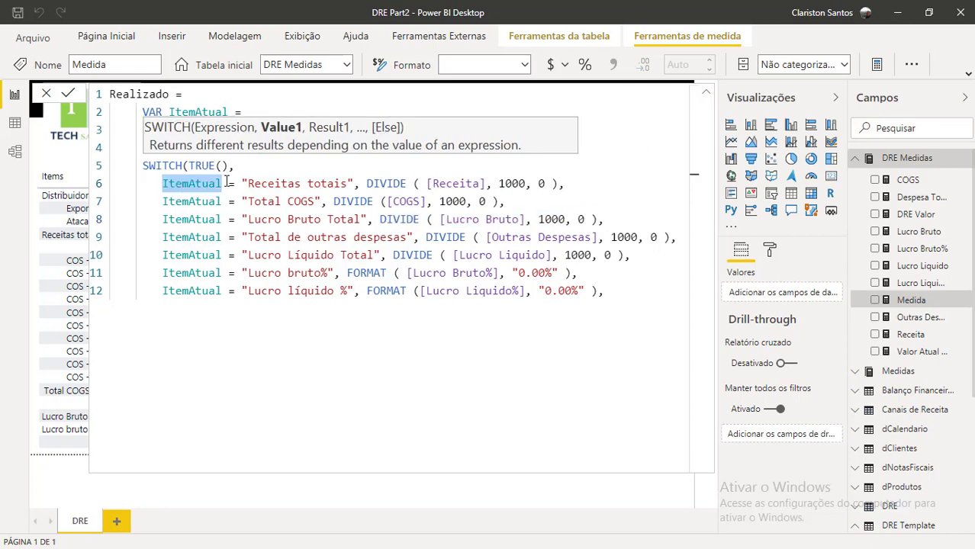
drag(170, 112, 210, 113)
drag(249, 184, 533, 184)
click(247, 201)
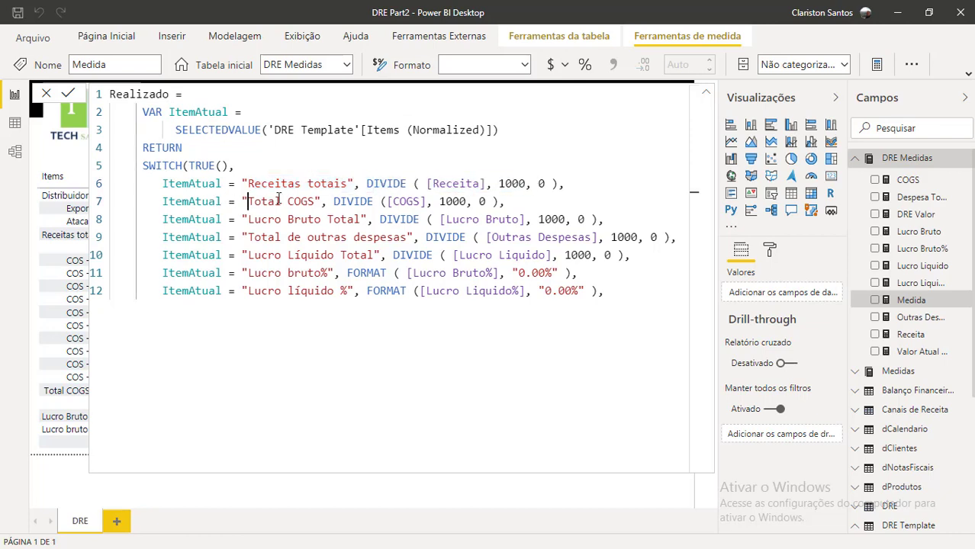
drag(279, 202, 480, 202)
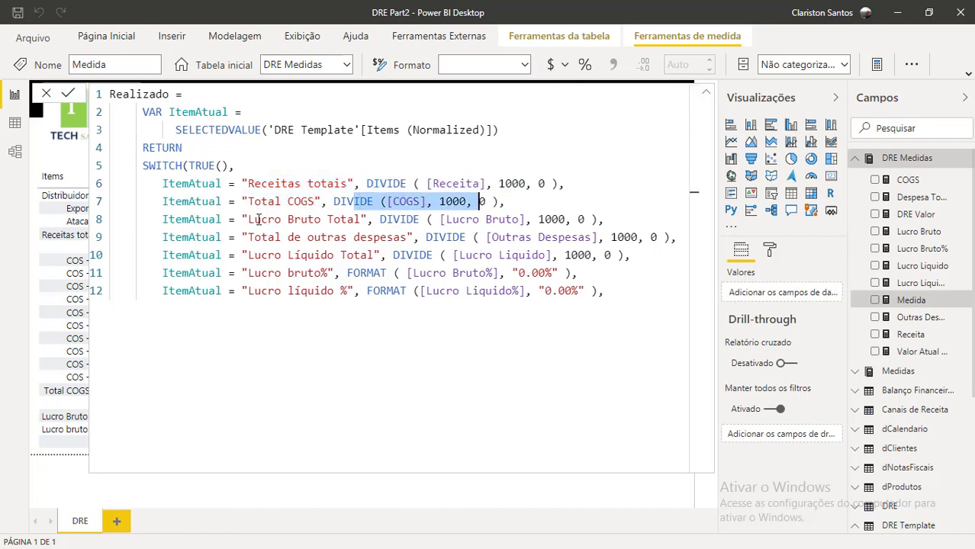
drag(289, 220, 433, 219)
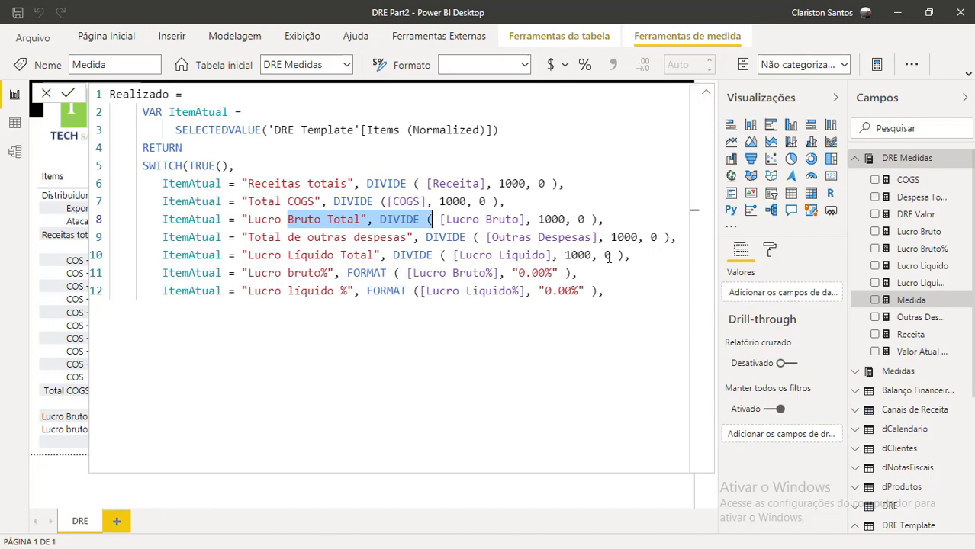
drag(348, 273, 459, 274)
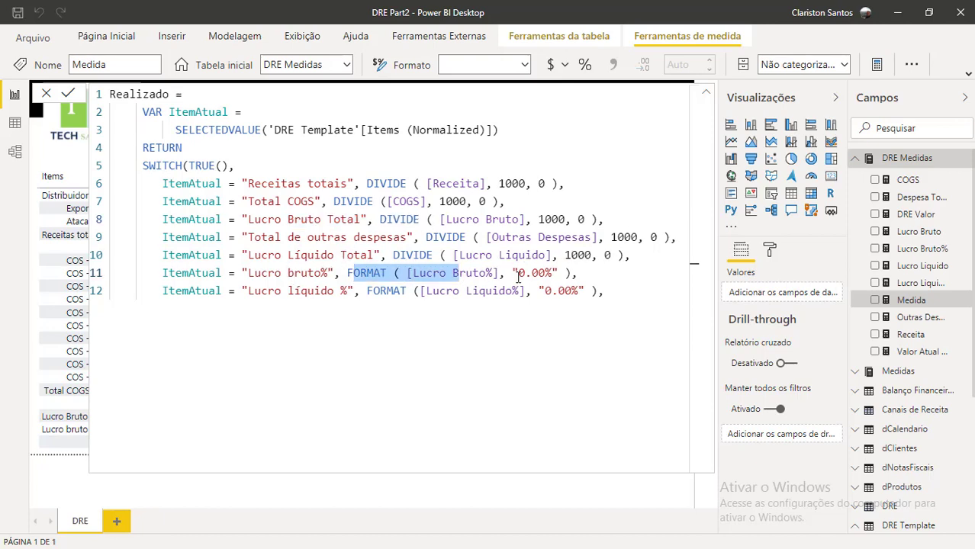
drag(518, 277, 579, 274)
drag(367, 292, 592, 296)
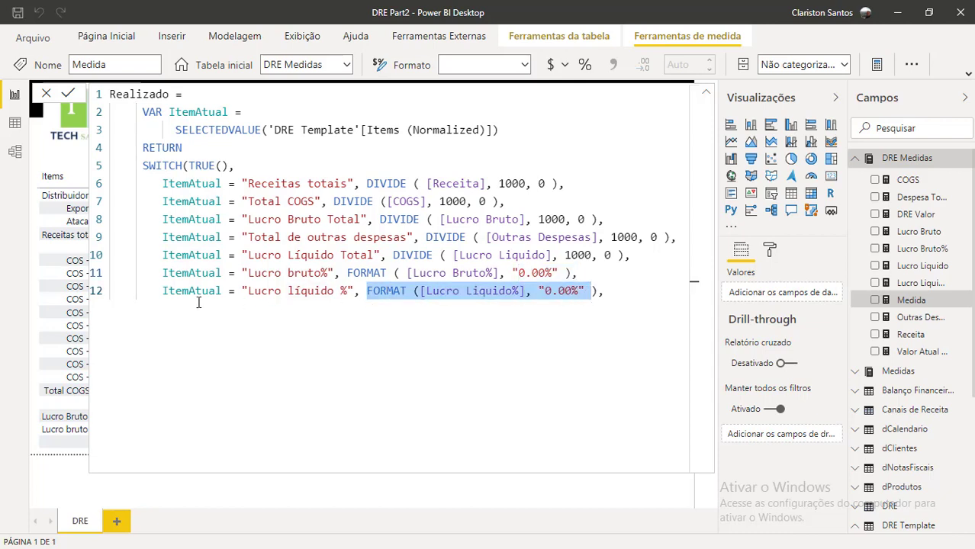
drag(175, 293, 603, 290)
Step: Open a CALCULATE of [Valor Atual (,000)] as the SWITCH's fallback result, after the "Lucro líquido %" branch
click(594, 322)
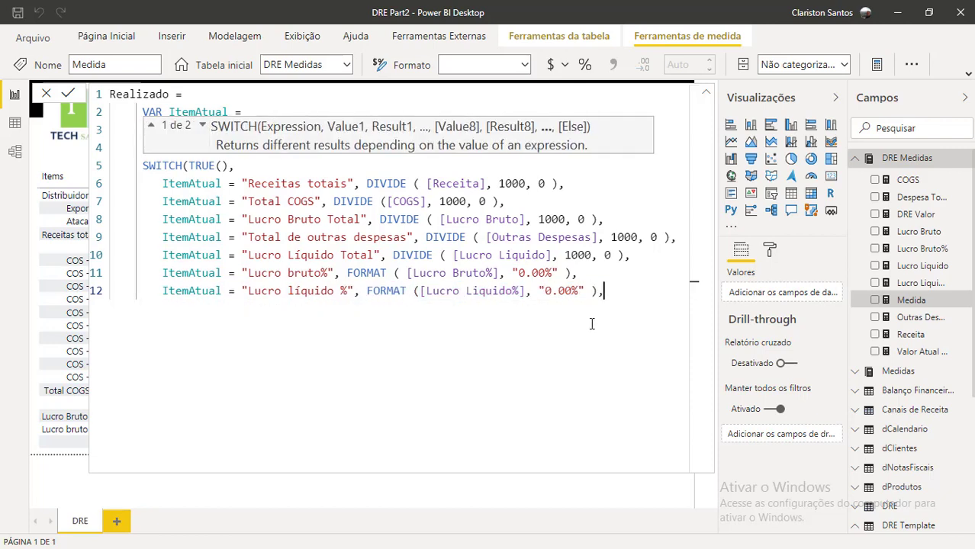
key(Return)
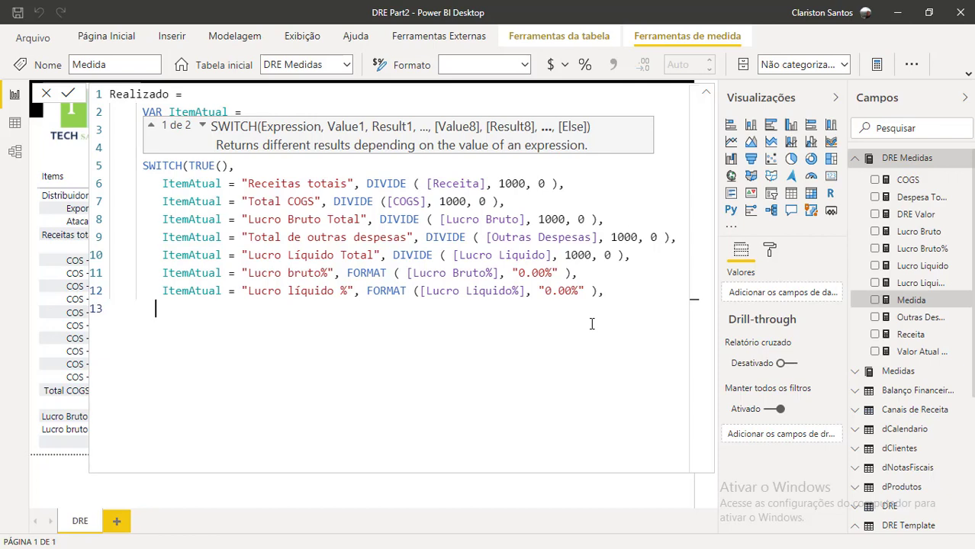
text(CAL)
key(Tab)
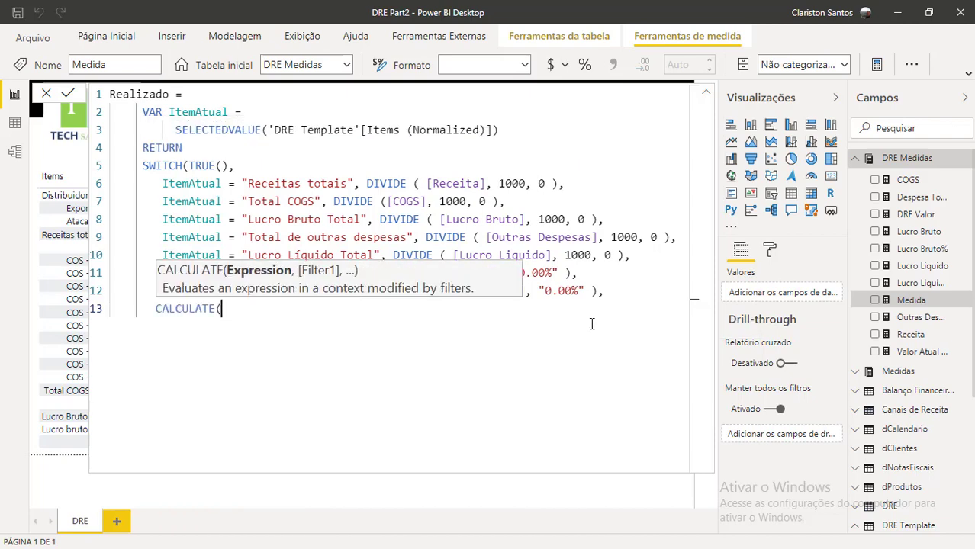
key(shift+Return)
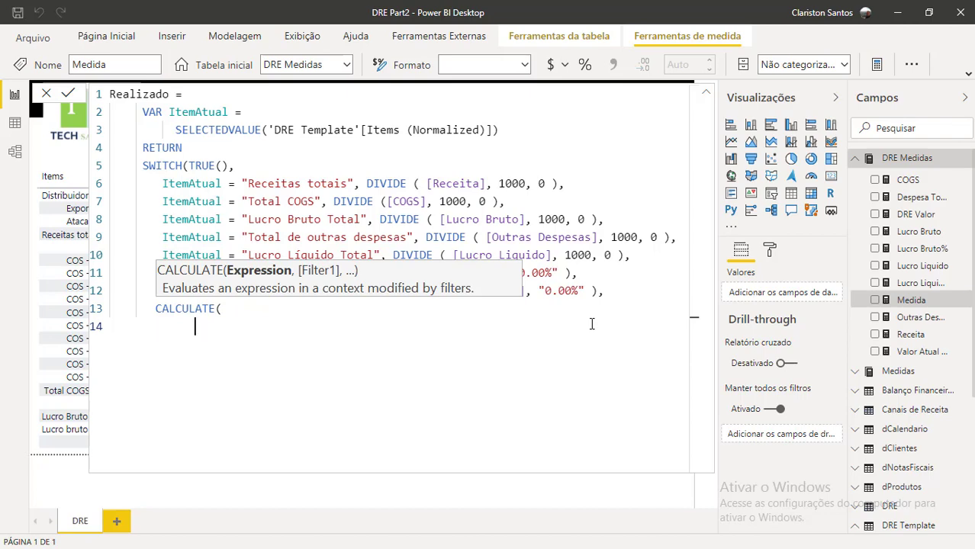
text(VA;)
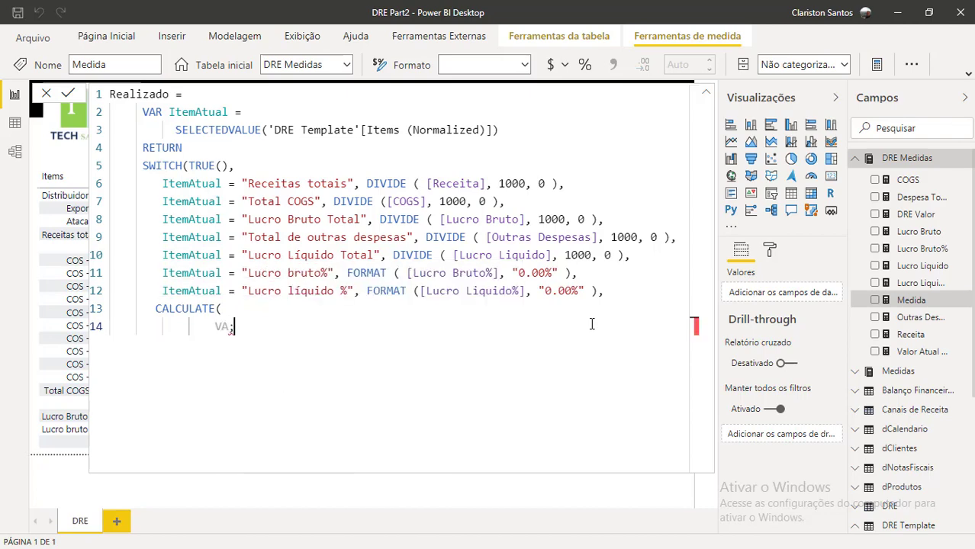
key(BackSpace)
text(lo)
key(Tab)
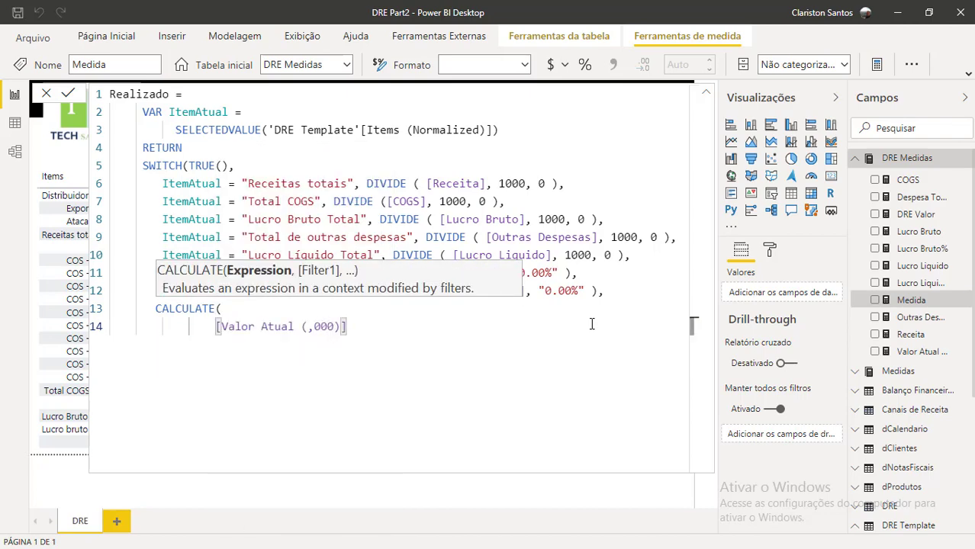
text(,)
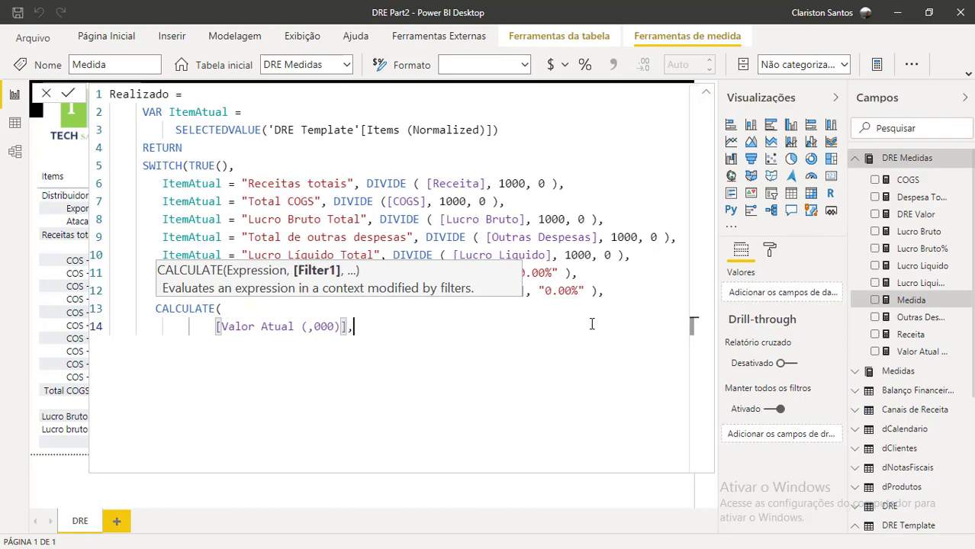
Step: Add a FILTER over the DRE table on a new line as the CALCULATE's filter argument
key(shift+Return)
key(Escape)
text(F)
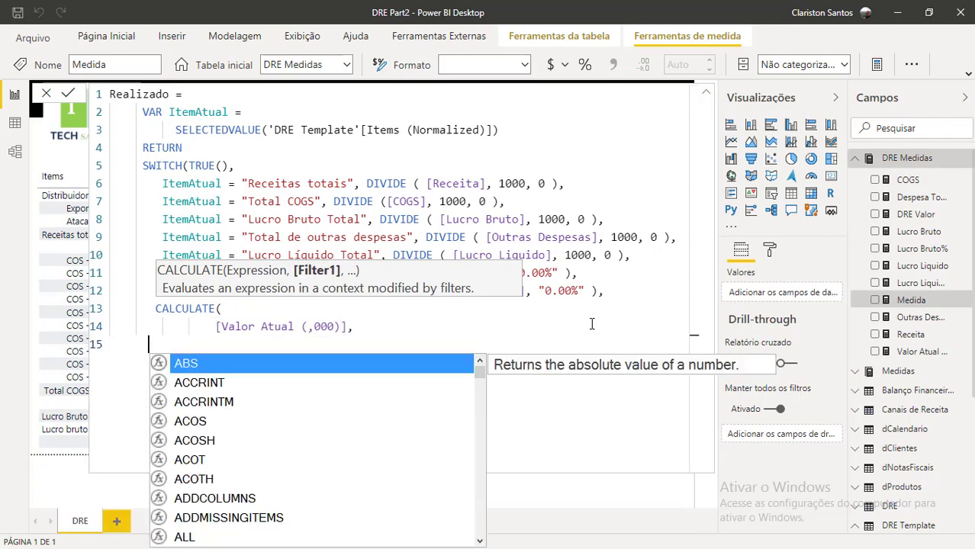
text(IL)
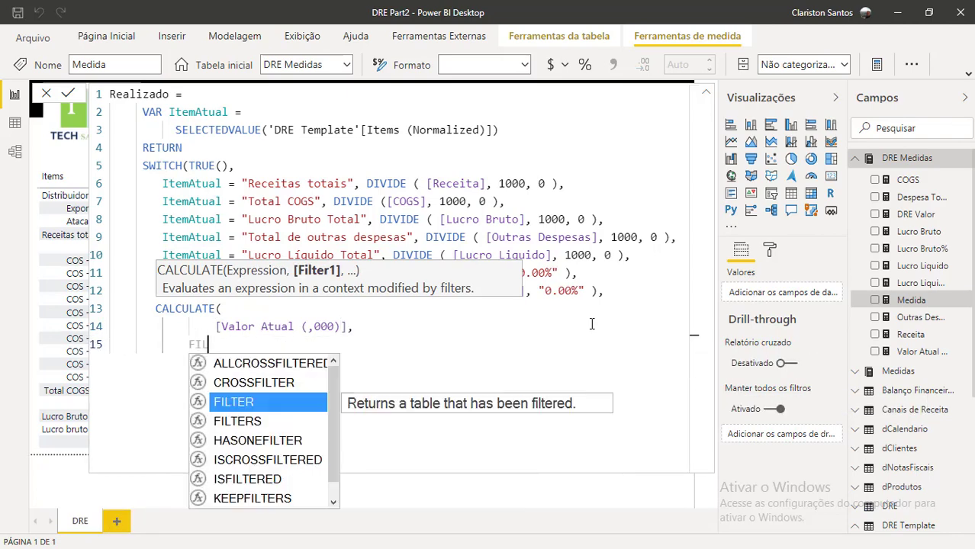
key(Tab)
text(()
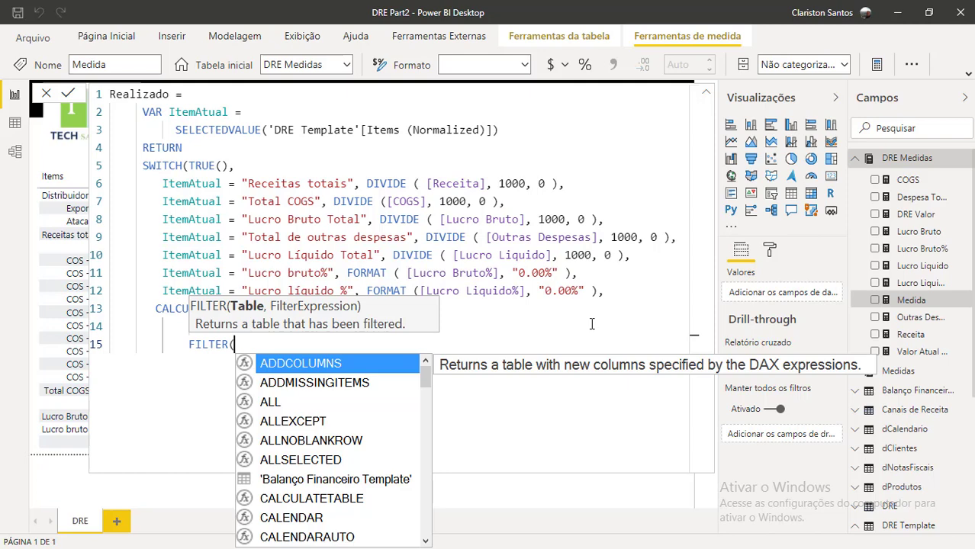
text(DRE)
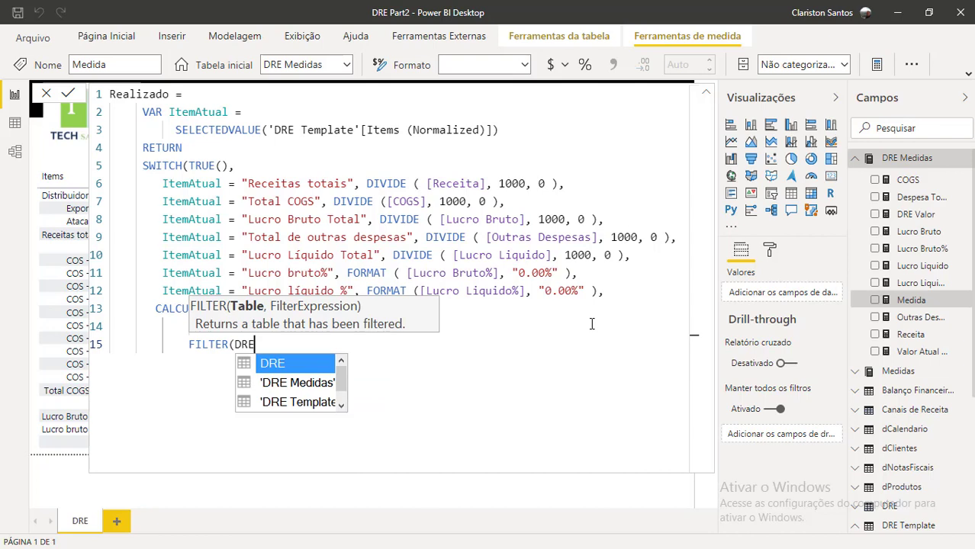
key(Escape)
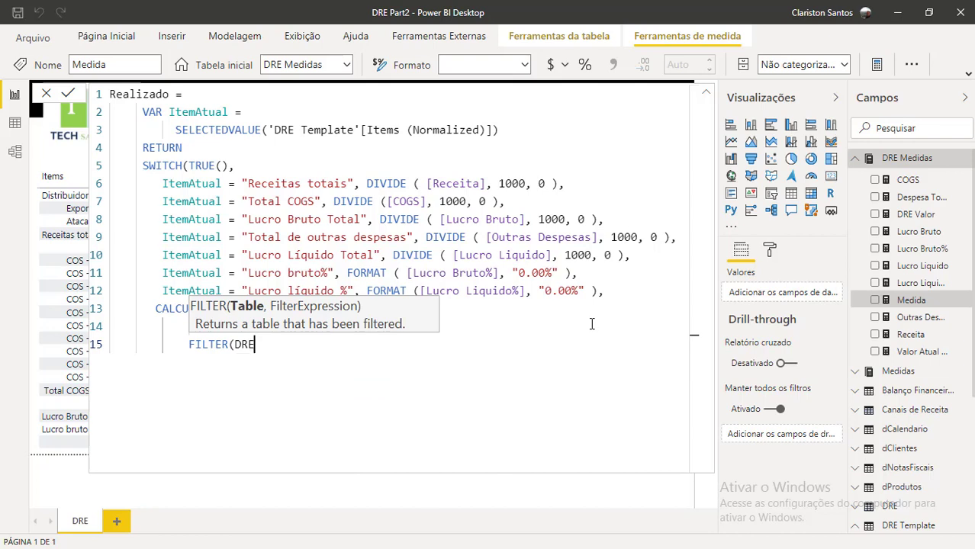
text(,)
key(shift+Return)
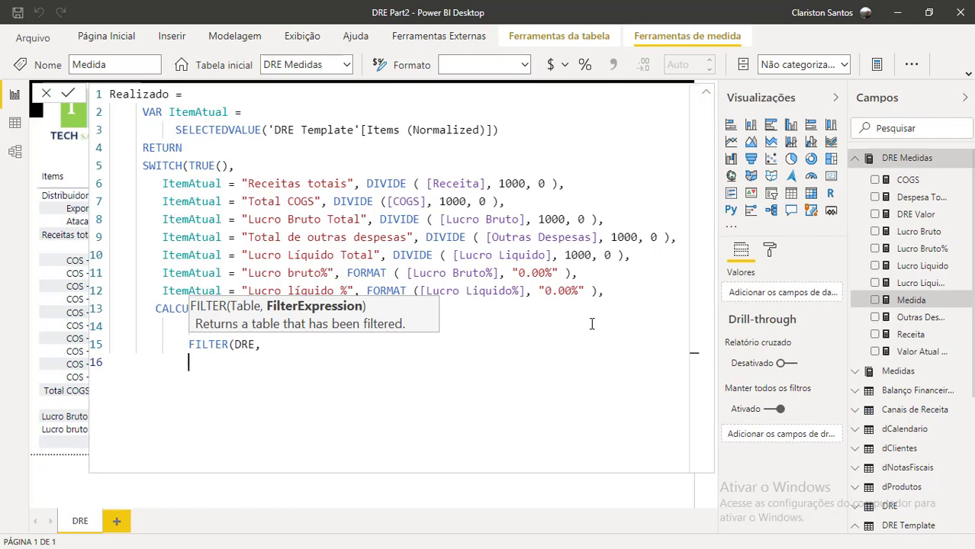
Step: Set the FILTER condition to DRE[Expense Items]=ItemAtual, close all open functions and commit the Realizado measure
text(EX)
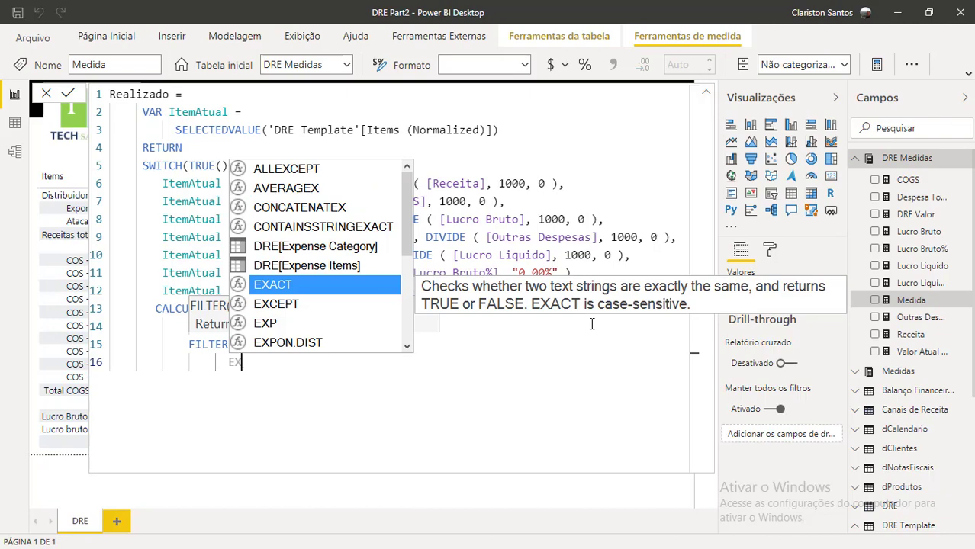
key(Up)
key(Tab)
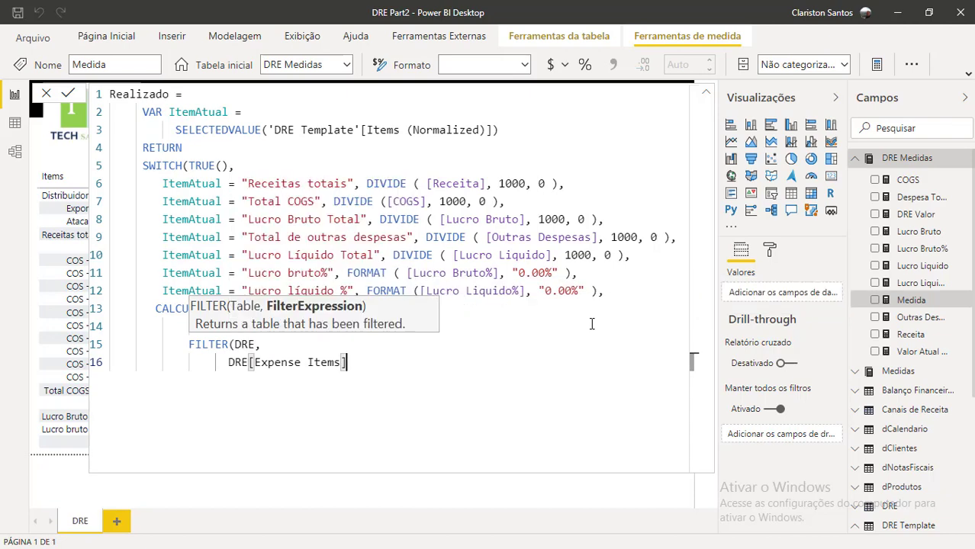
text(=ITEM)
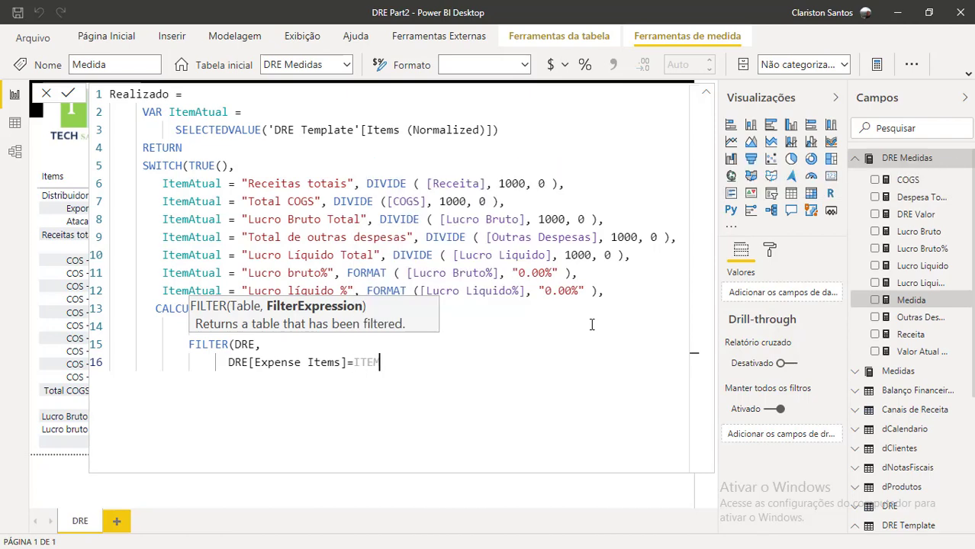
key(Tab)
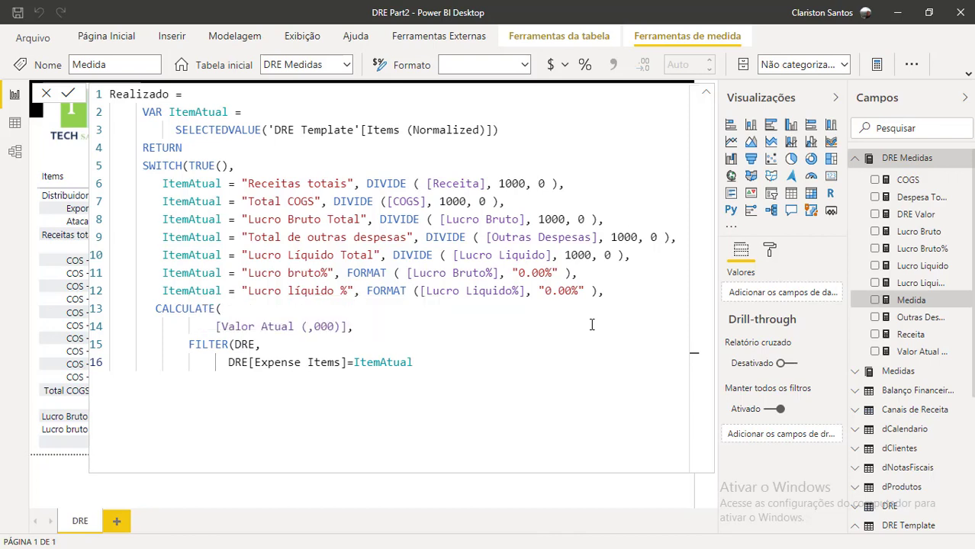
key(Return)
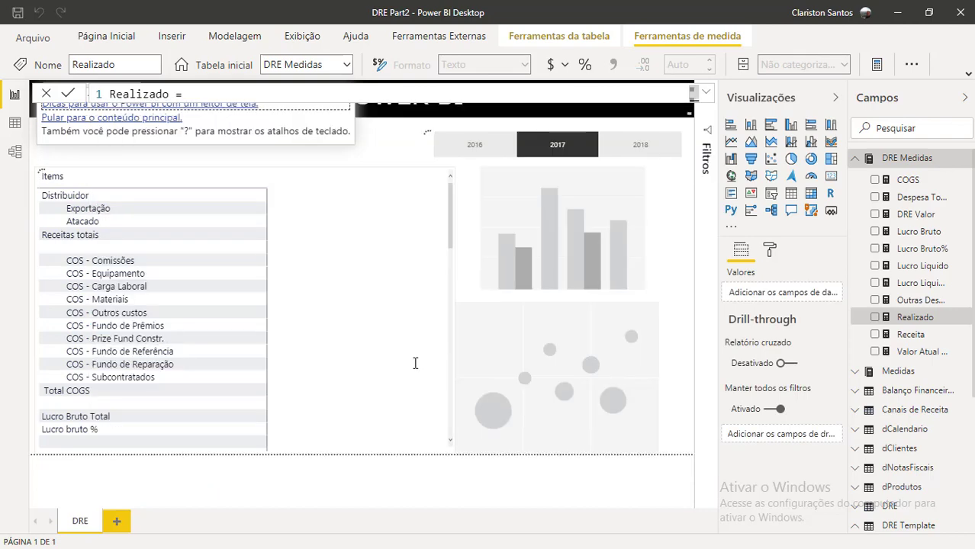
Step: Place the closing parentheses of CALCULATE and SWITCH on separate lines, align the last one under FILTER and commit the measure
click(706, 91)
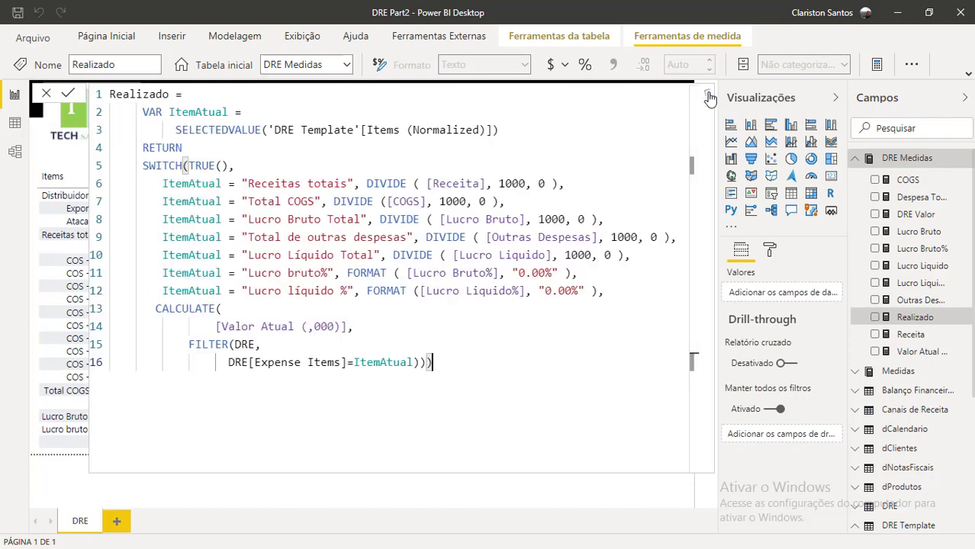
click(421, 362)
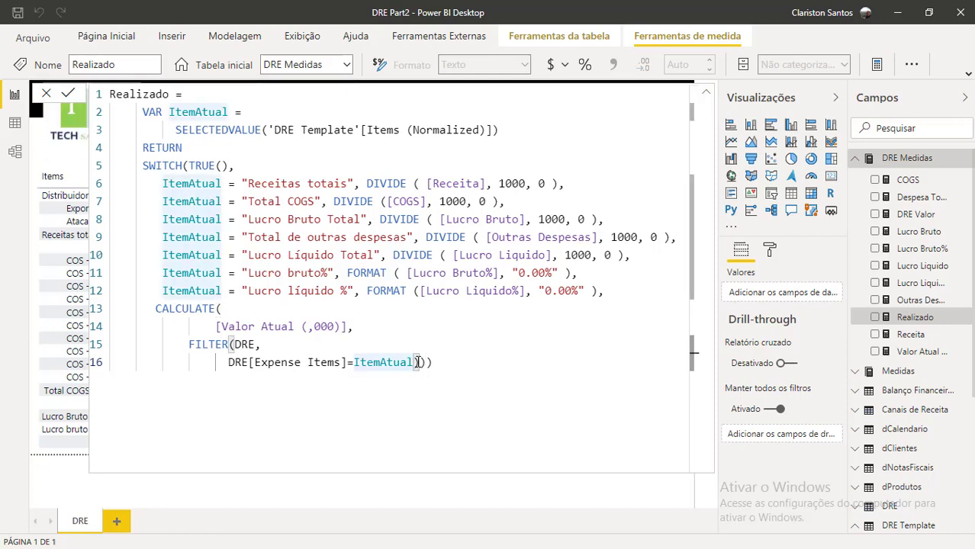
key(shift+Return)
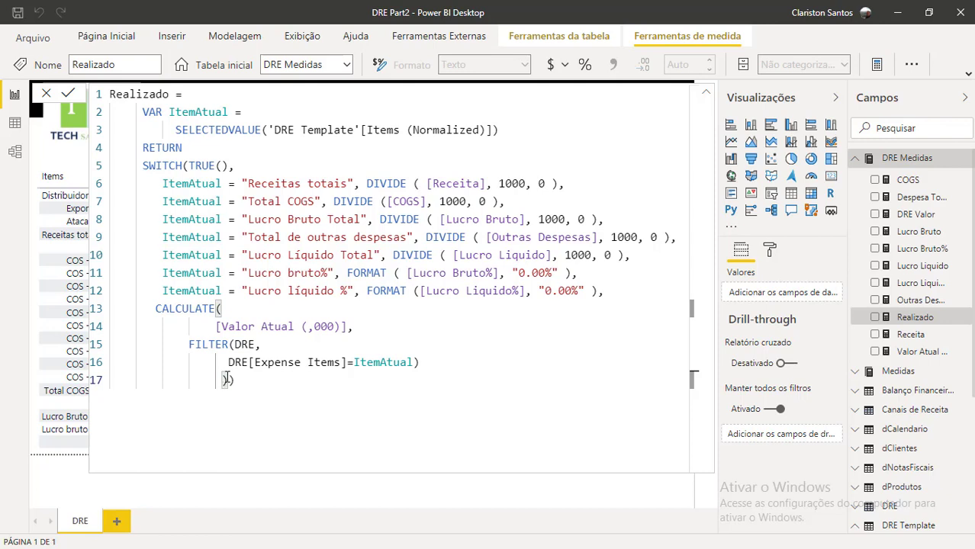
click(226, 418)
key(Return)
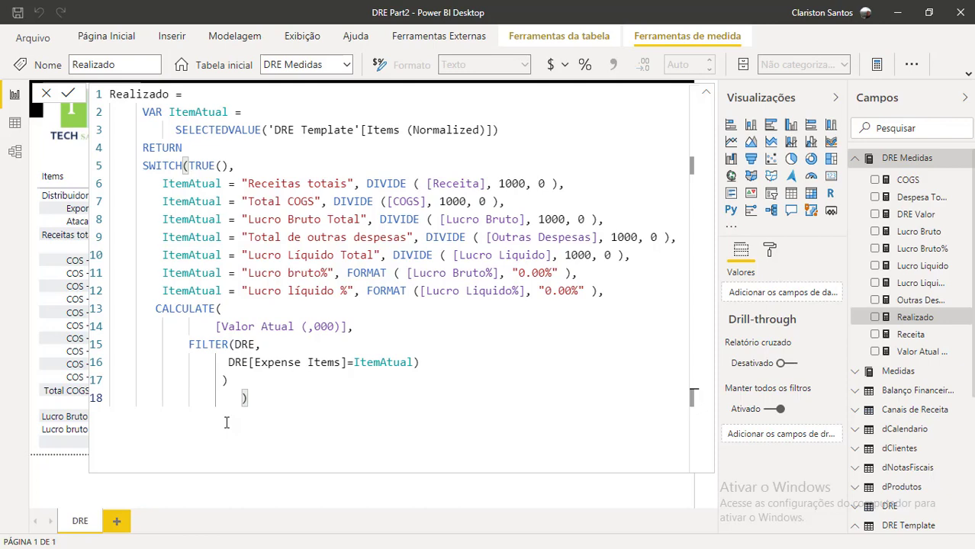
key(BackSpace)
key(BackSpace)
key(BackSpace)
key(BackSpace)
key(BackSpace)
key(BackSpace)
key(BackSpace)
key(BackSpace)
key(Return)
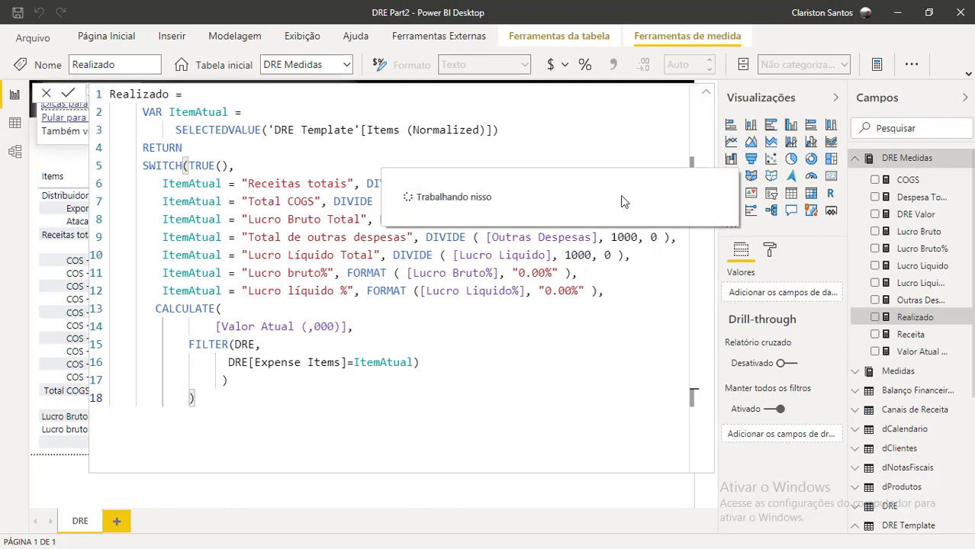
Step: Compare the SWITCH branches in the Realizado formula with the item rows of the matrix
click(707, 96)
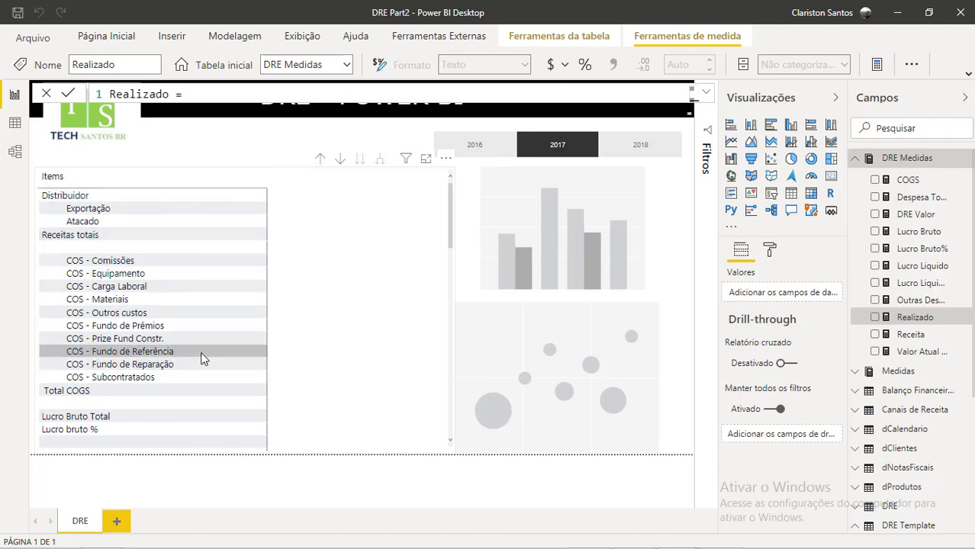
click(707, 94)
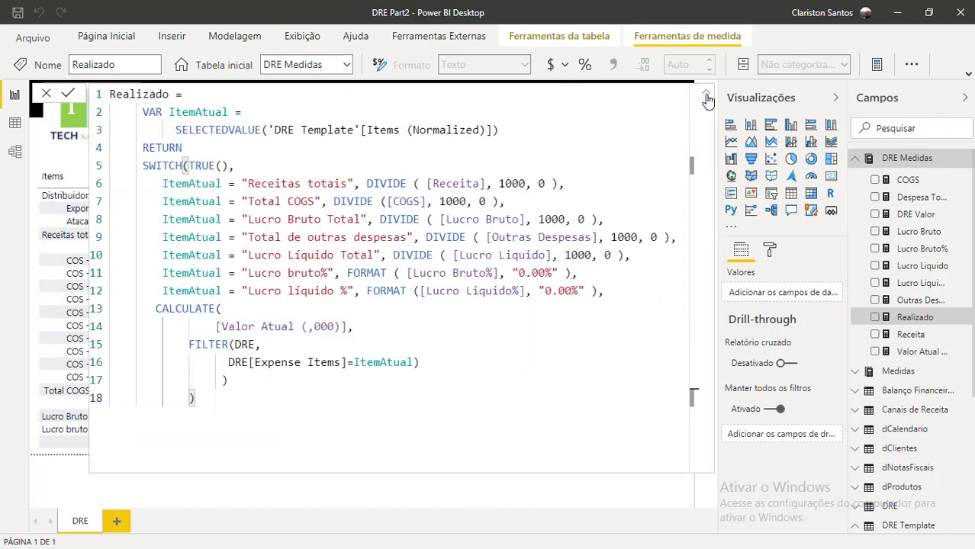
click(707, 97)
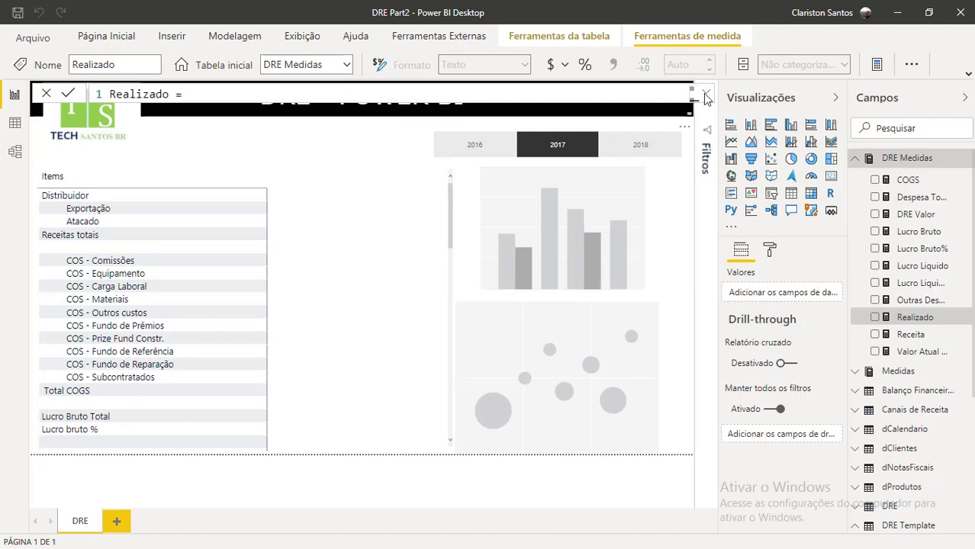
click(707, 92)
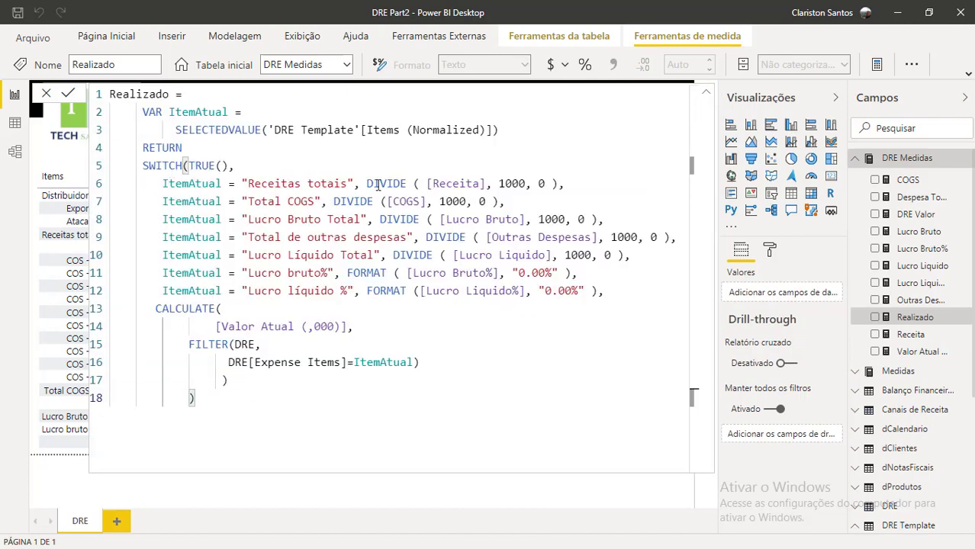
click(708, 94)
drag(160, 202, 507, 202)
click(706, 93)
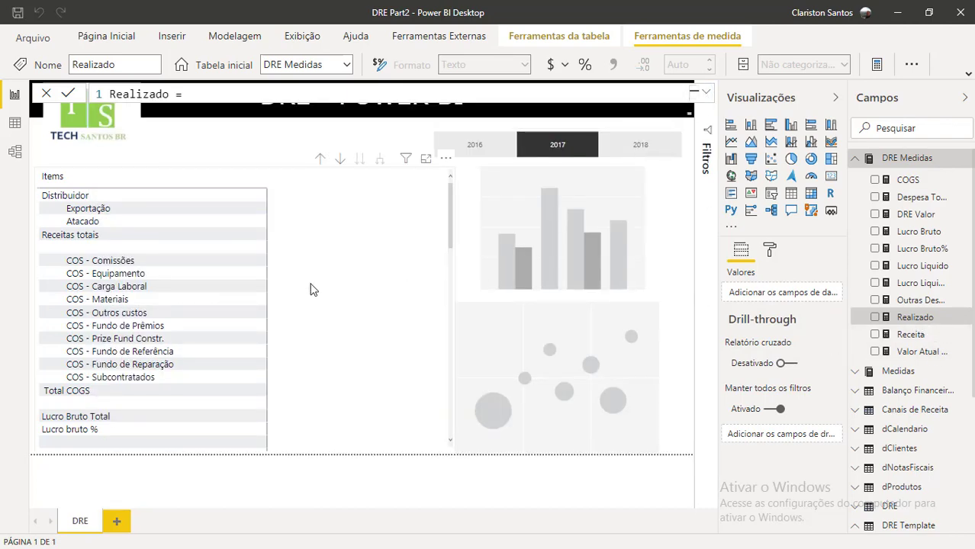
Step: Add the Realizado measure to the item matrix's values and turn off its row subtotals
drag(914, 317, 361, 272)
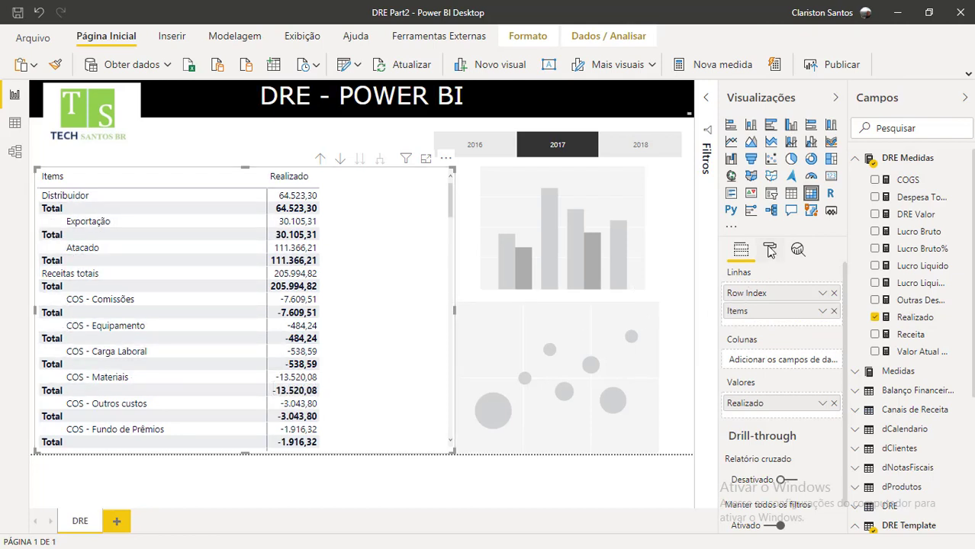
click(769, 251)
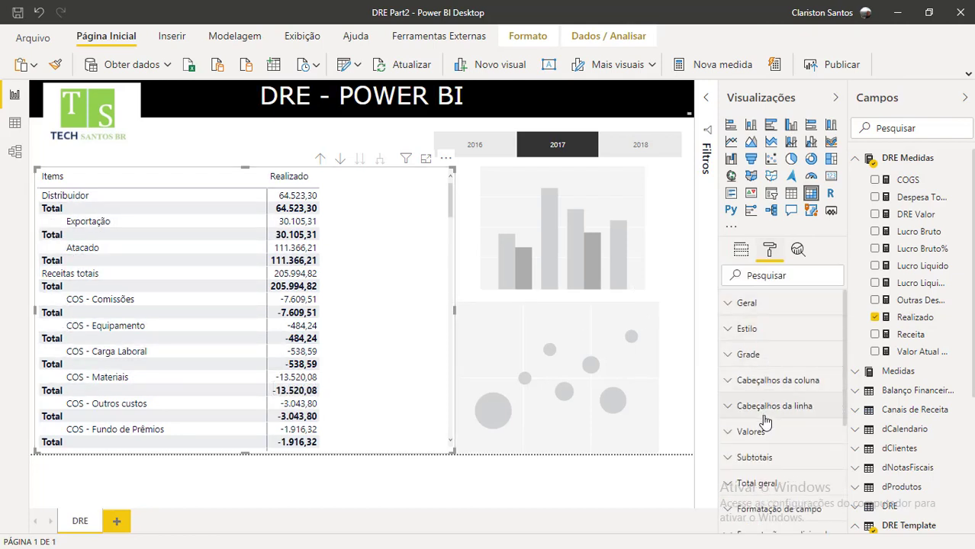
click(767, 460)
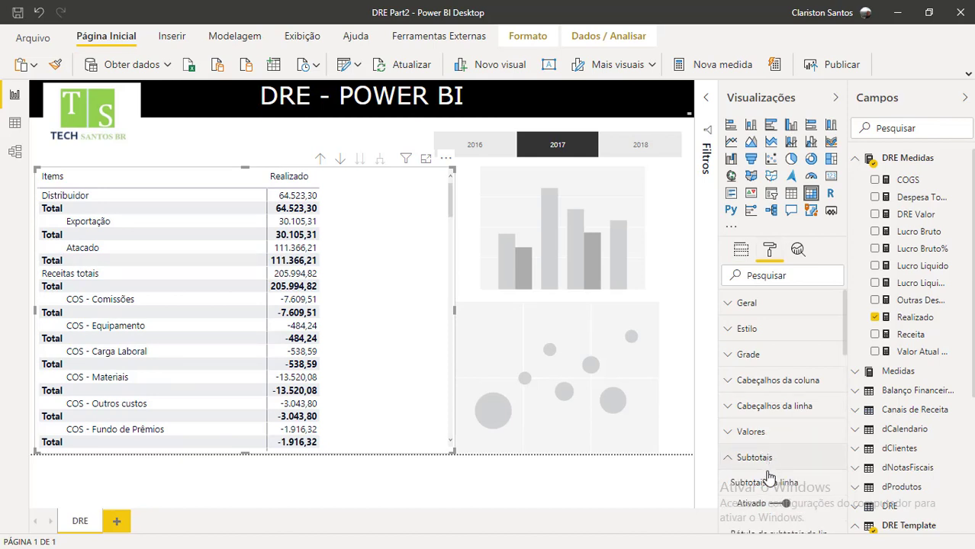
click(778, 504)
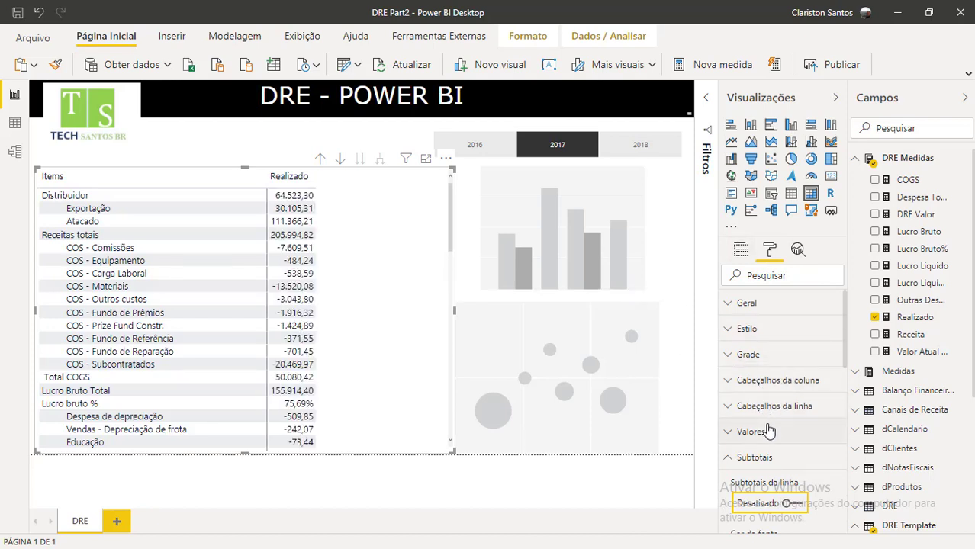
click(760, 458)
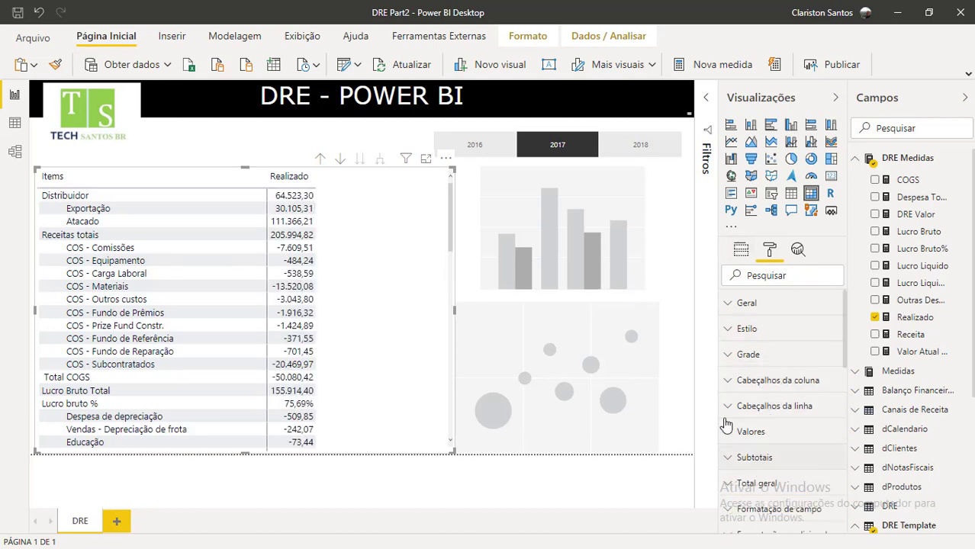
Step: Examine the Realizado values across the matrix items alongside the formula of the Receita measure
click(53, 196)
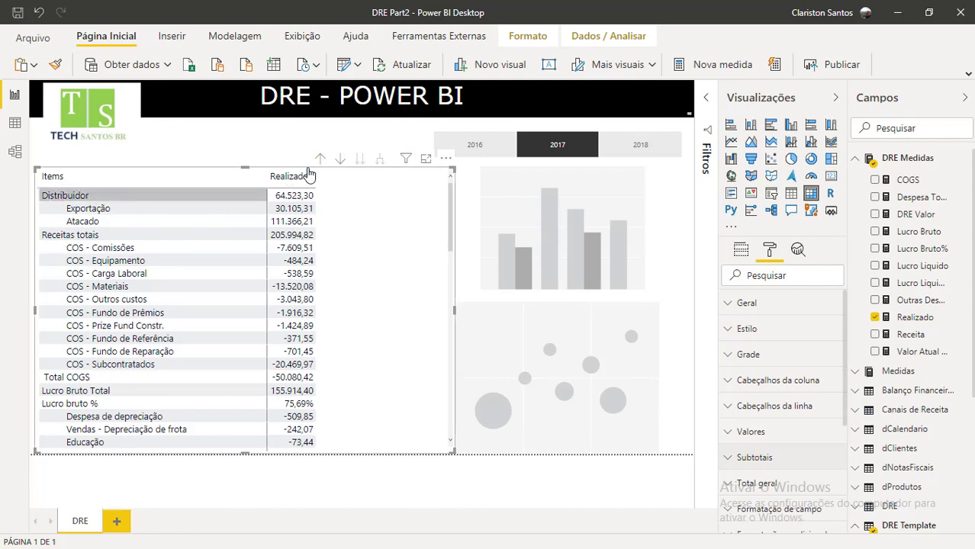
click(217, 135)
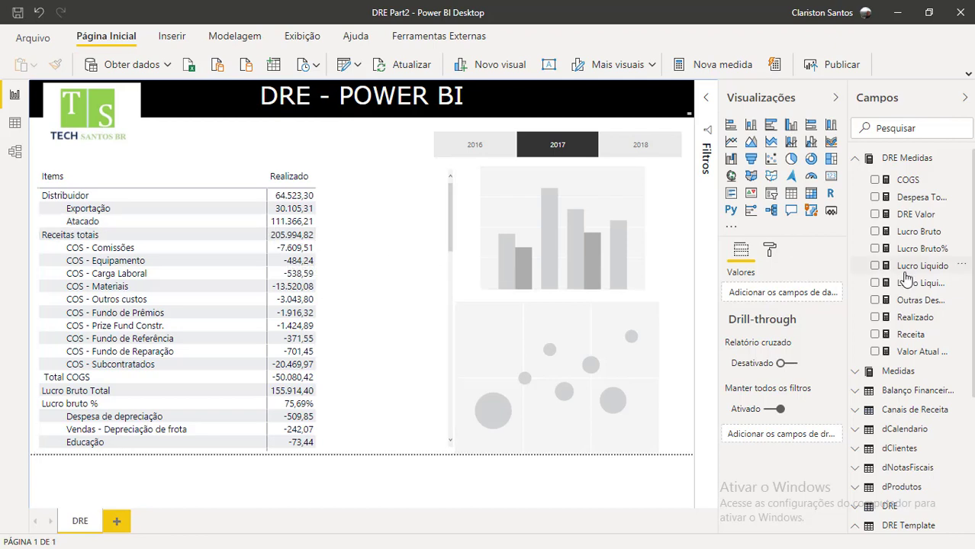
click(913, 337)
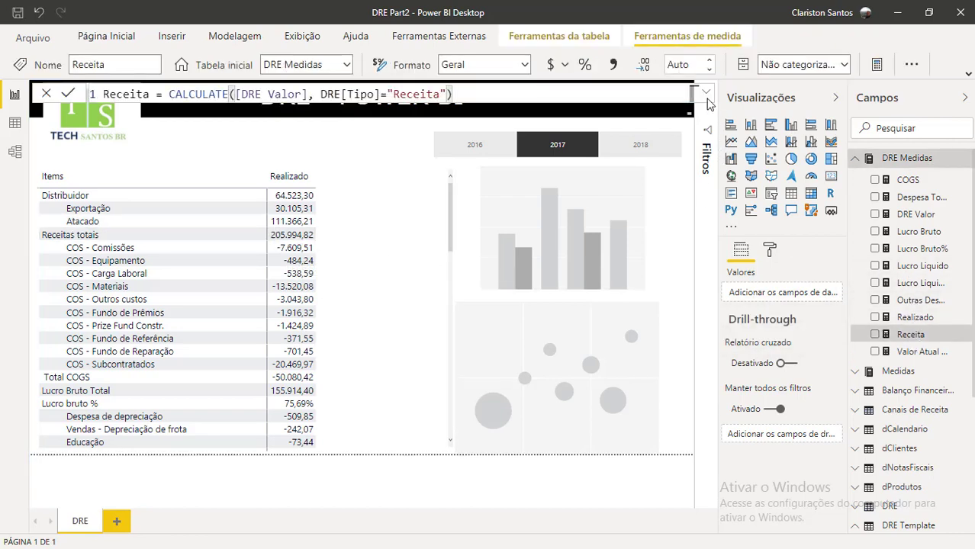
click(708, 94)
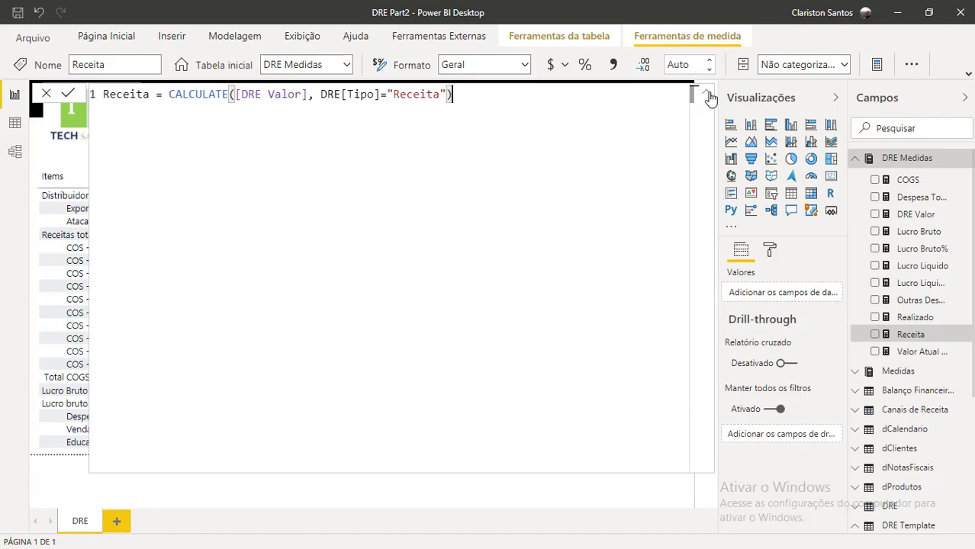
click(709, 96)
click(709, 95)
click(709, 96)
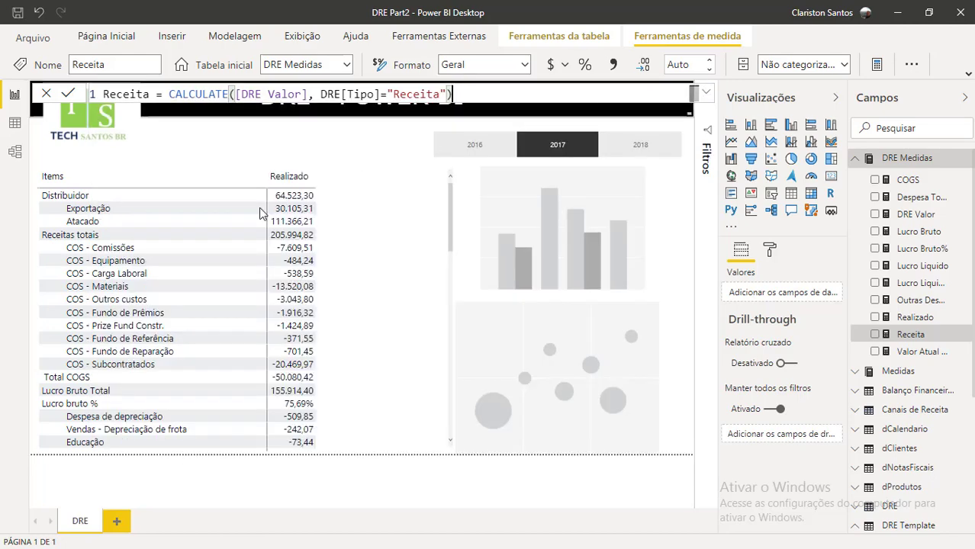
scroll(284, 351, down, 5)
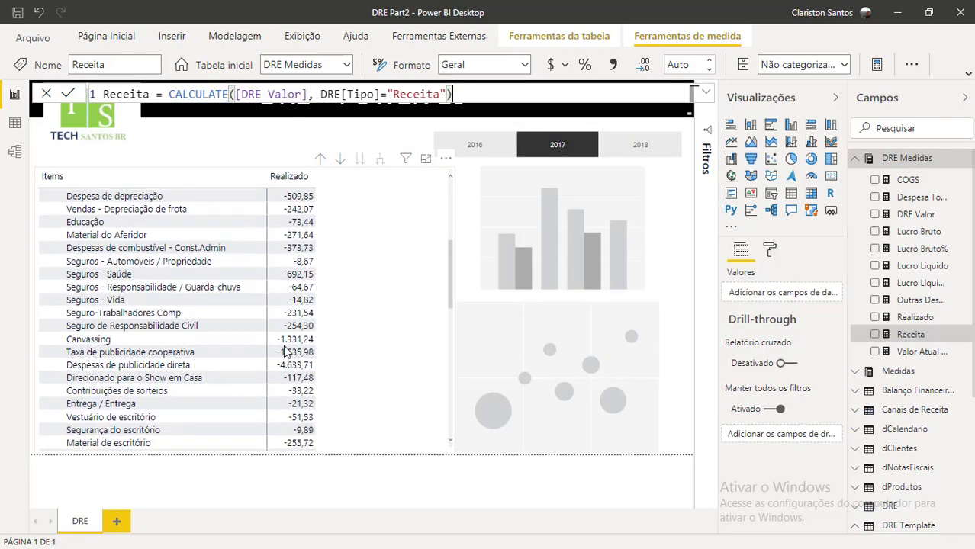
scroll(284, 352, down, 10)
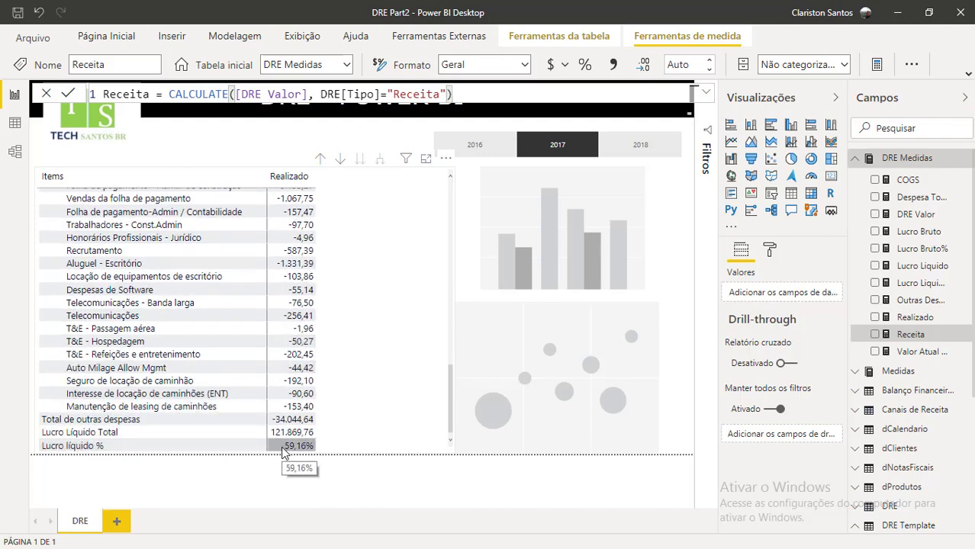
scroll(282, 404, up, 15)
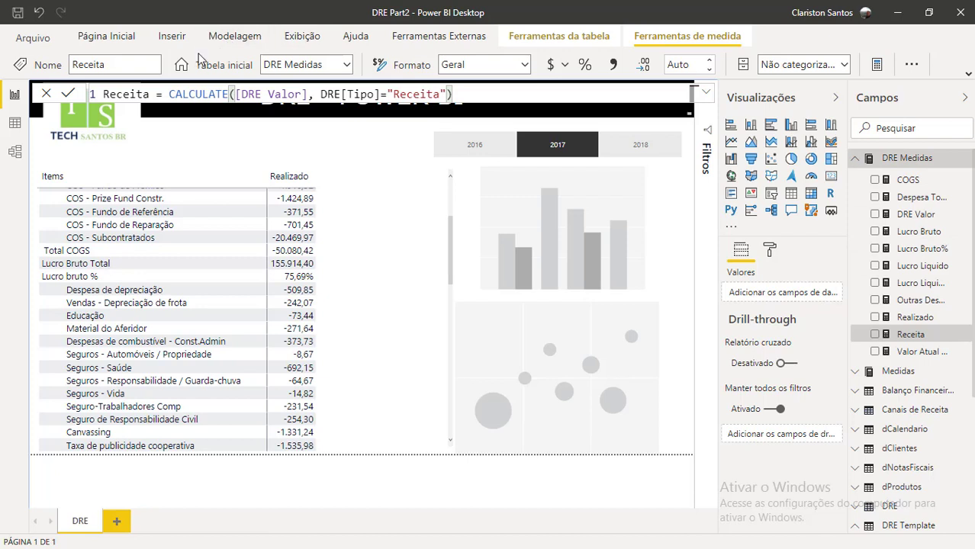
click(172, 36)
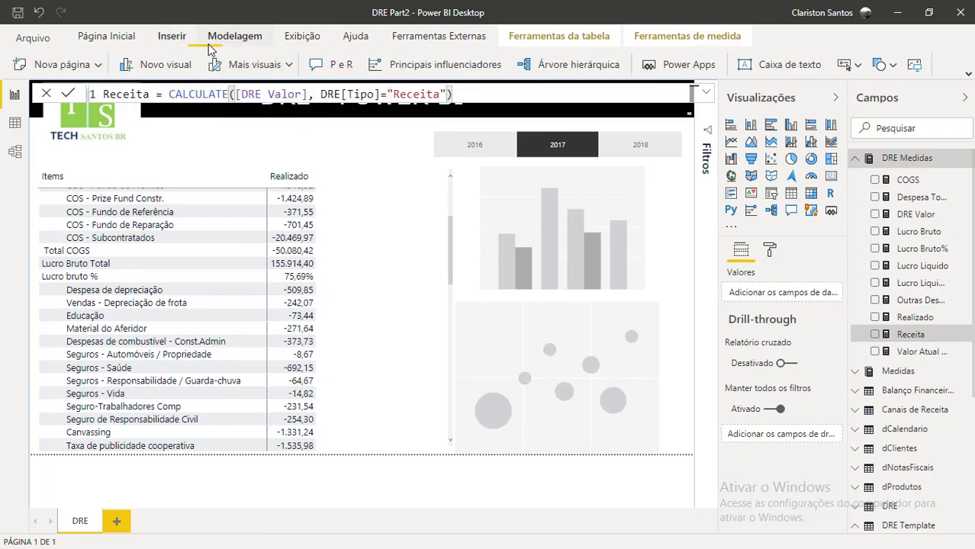
Step: Create an empty table named Comparativo Periodo and load it into the model
click(106, 36)
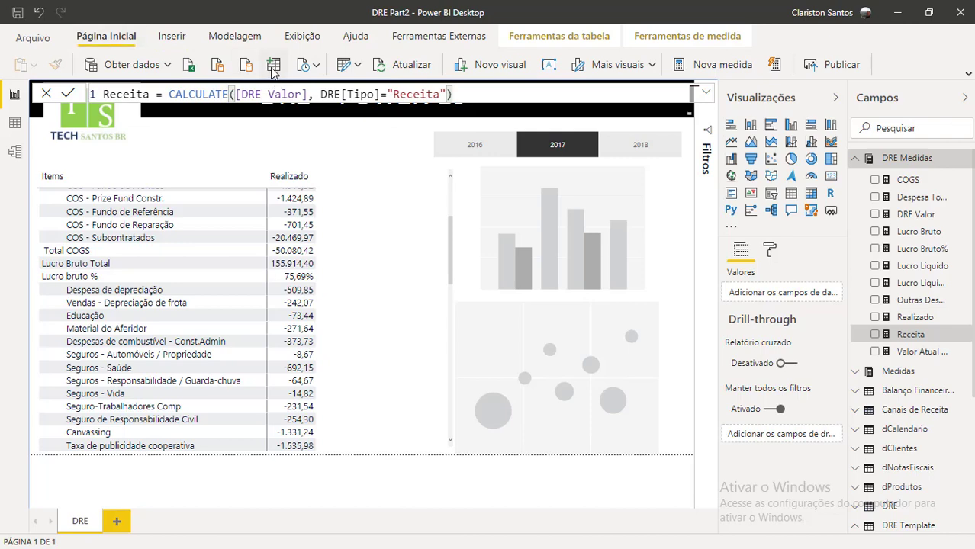
click(273, 69)
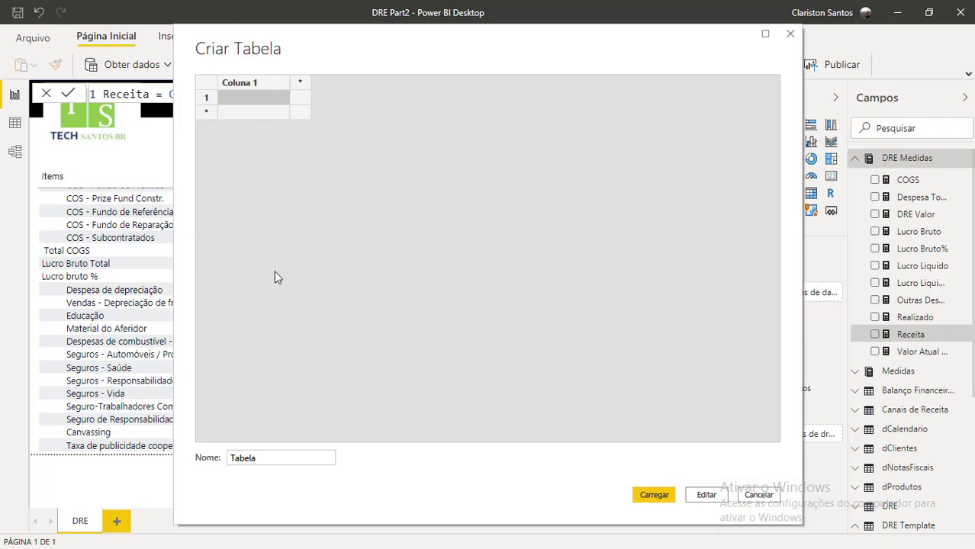
double_click(293, 462)
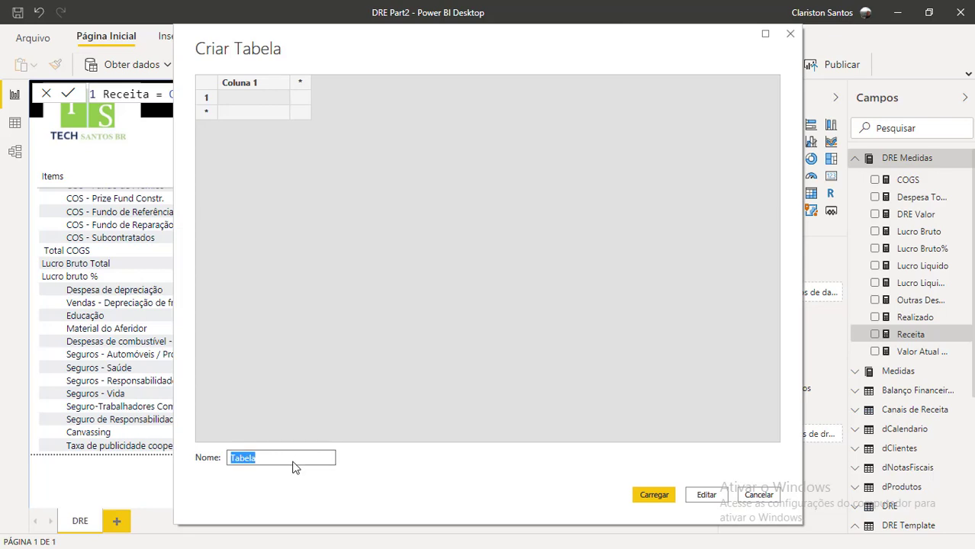
text(c)
key(BackSpace)
key(Left)
text(p)
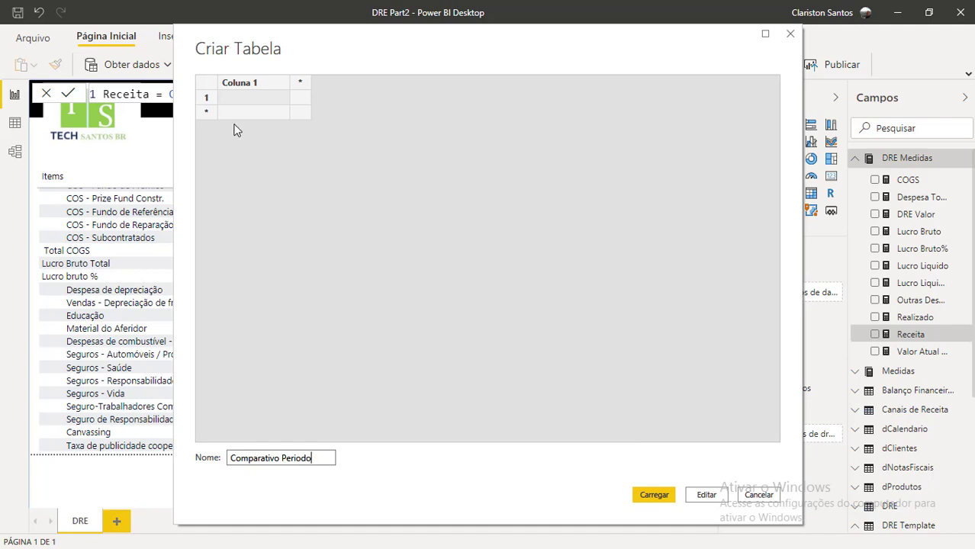
click(654, 496)
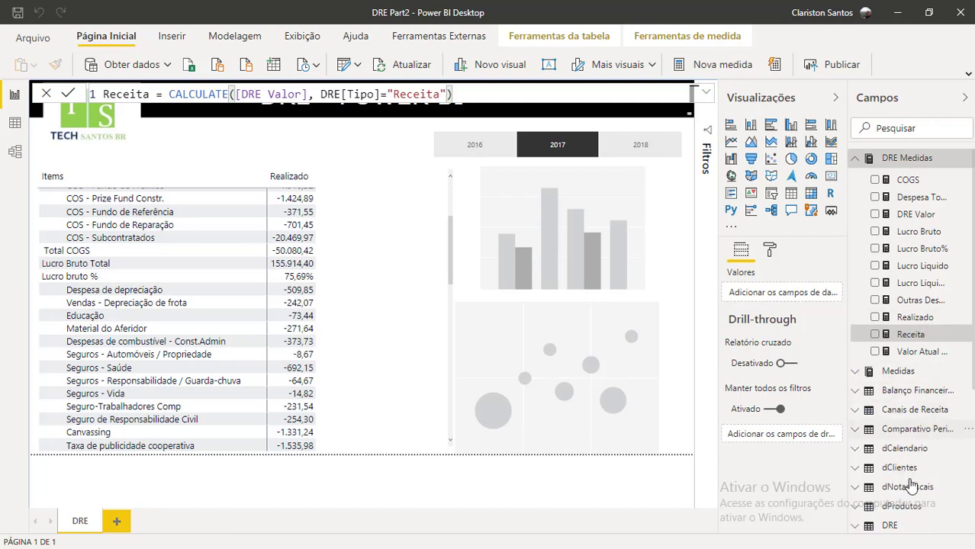
Step: Add a new measure to the Comparativo Periodo table and enlarge its formula editor
click(911, 432)
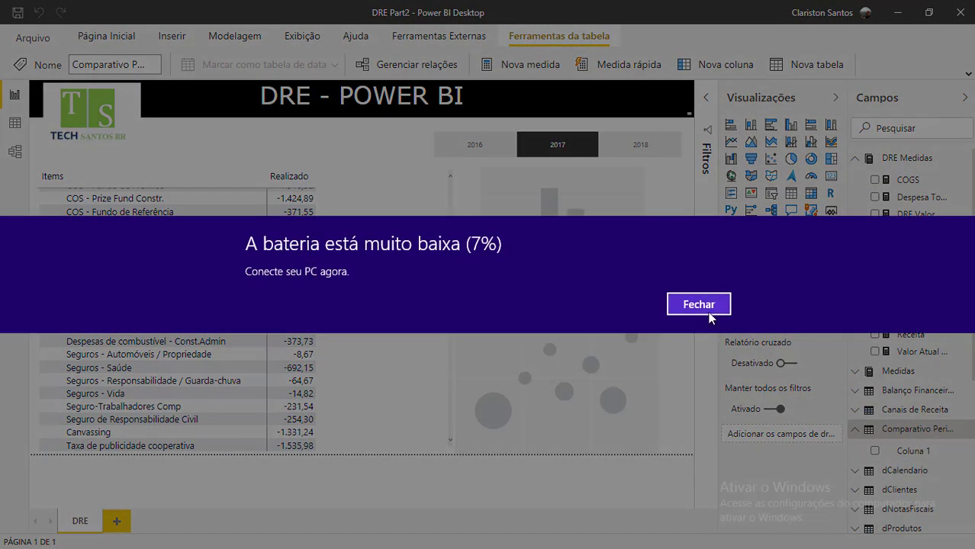
click(708, 310)
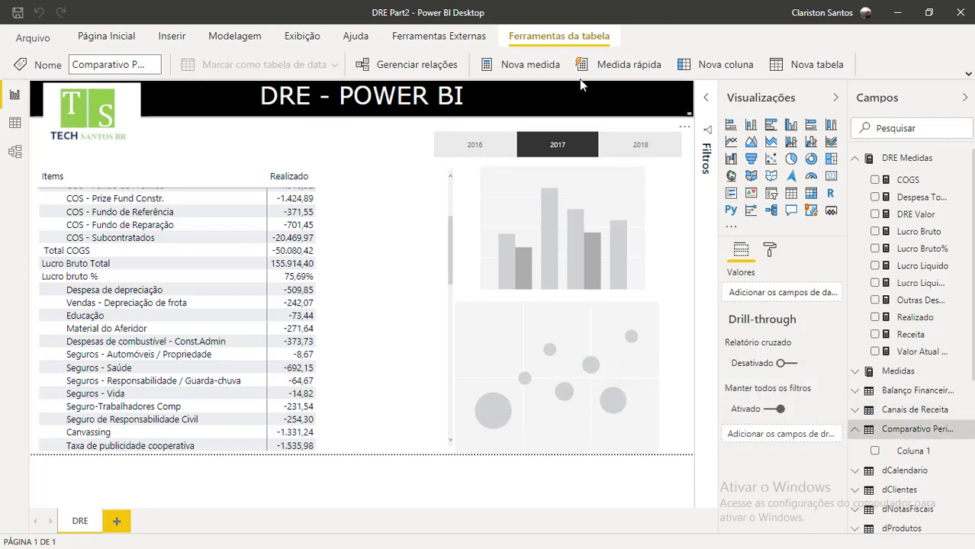
click(526, 65)
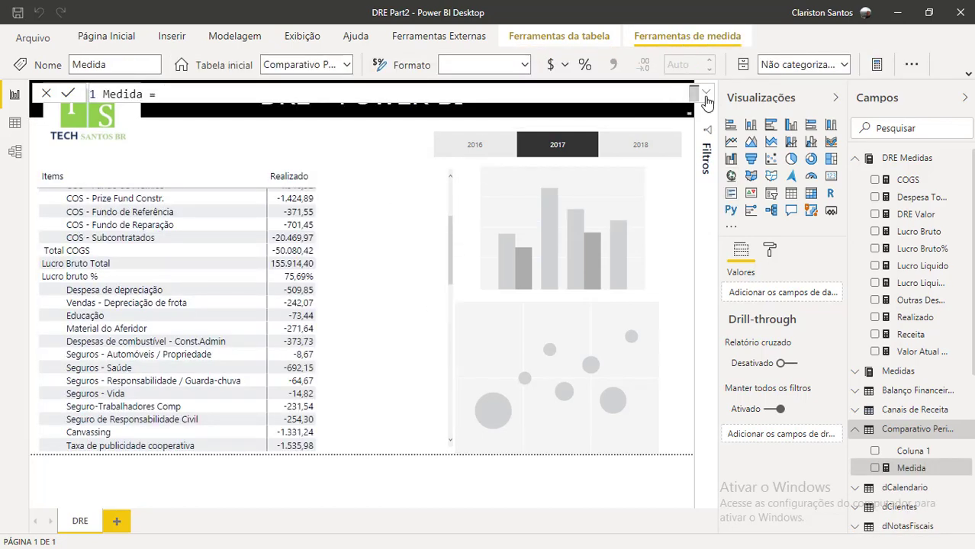
click(706, 92)
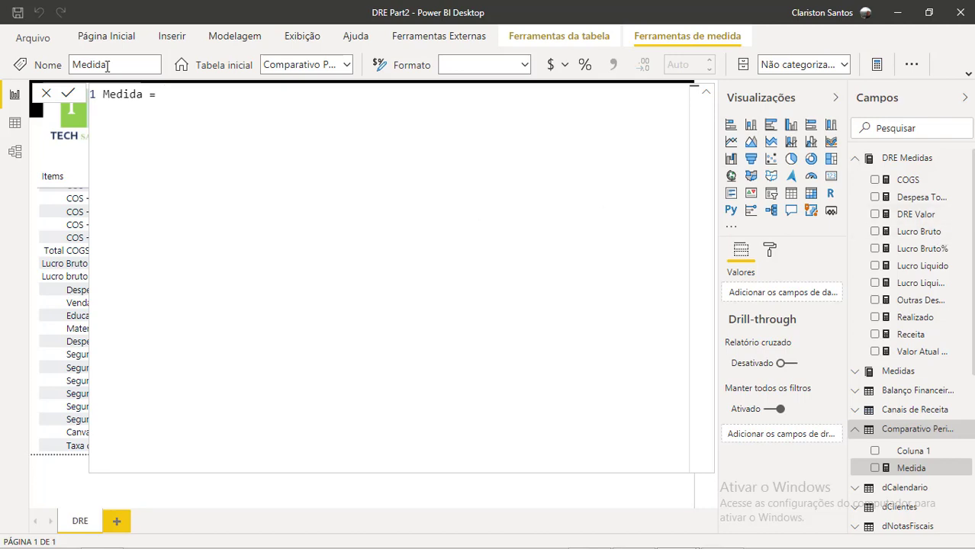
Step: Name the new measure Realizado LY and start a second line for its expression
double_click(125, 94)
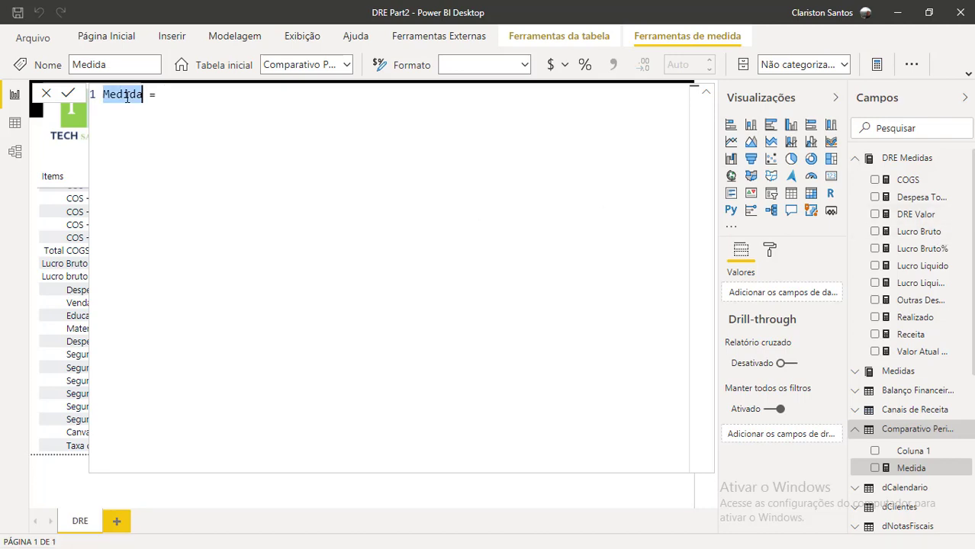
text(Realixa)
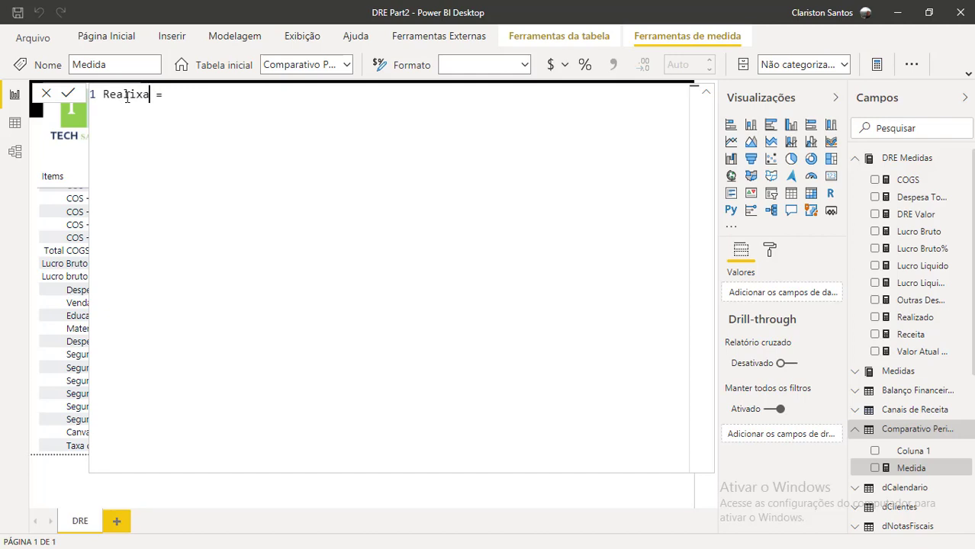
text(dos)
key(BackSpace)
key(BackSpace)
key(BackSpace)
key(BackSpace)
text(ad)
key(BackSpace)
key(BackSpace)
key(BackSpace)
key(BackSpace)
text(izado Ly)
key(BackSpace)
text(Y)
key(shift+Return)
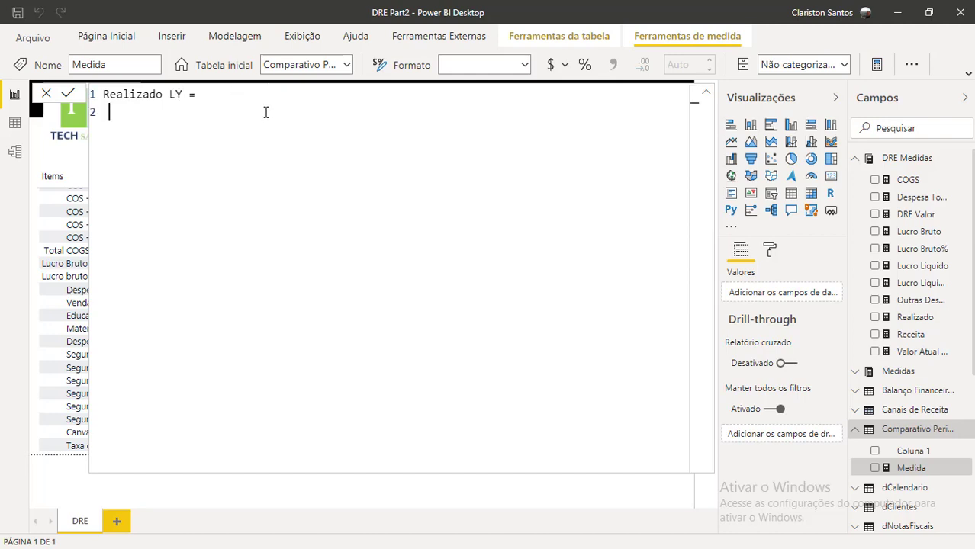
Step: Begin the measure's expression with CALCULATE on the [Realizado] measure
text(Ca)
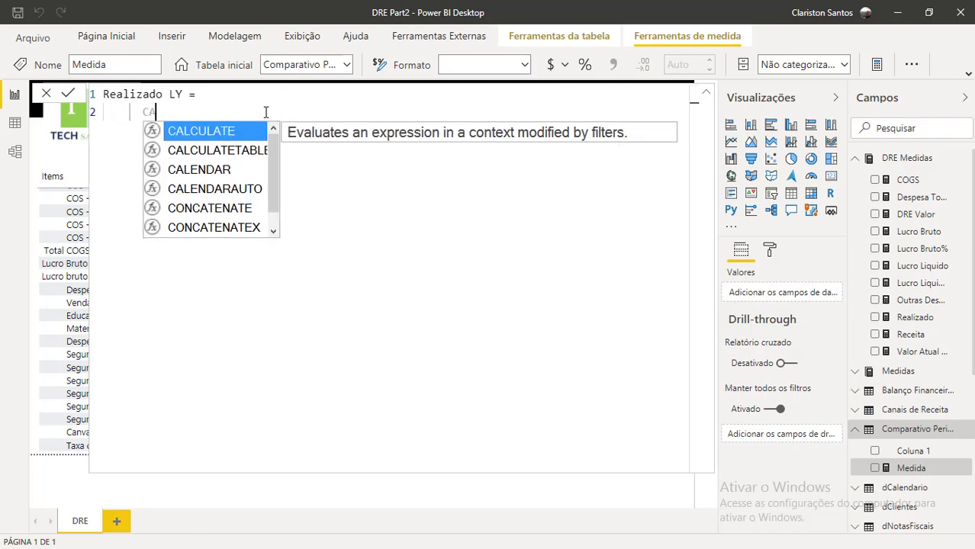
key(Tab)
text(RE)
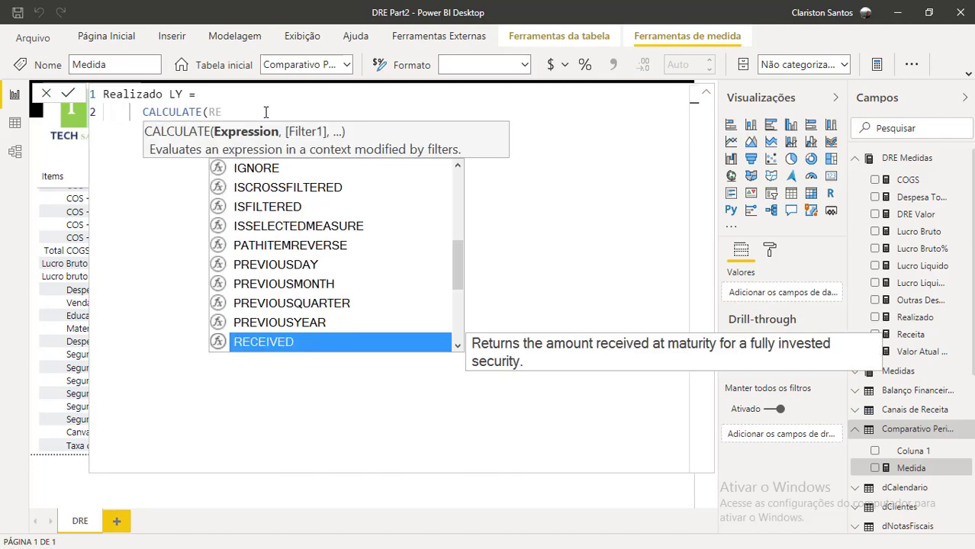
text(AL)
key(Tab)
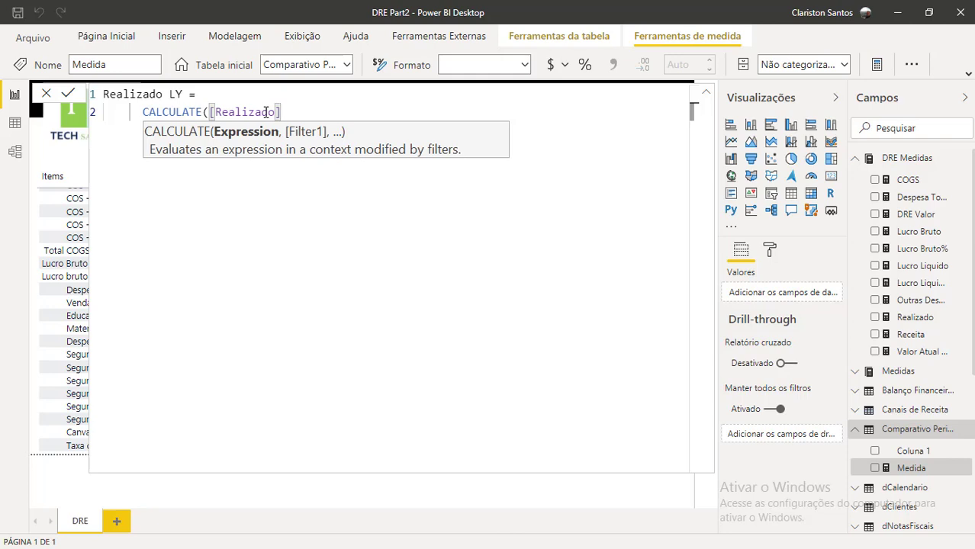
Step: Add the filter DATEADD(dCalendario[Date],-1,YEAR) to the CALCULATE expression, close the parentheses and commit the measure
text(,D)
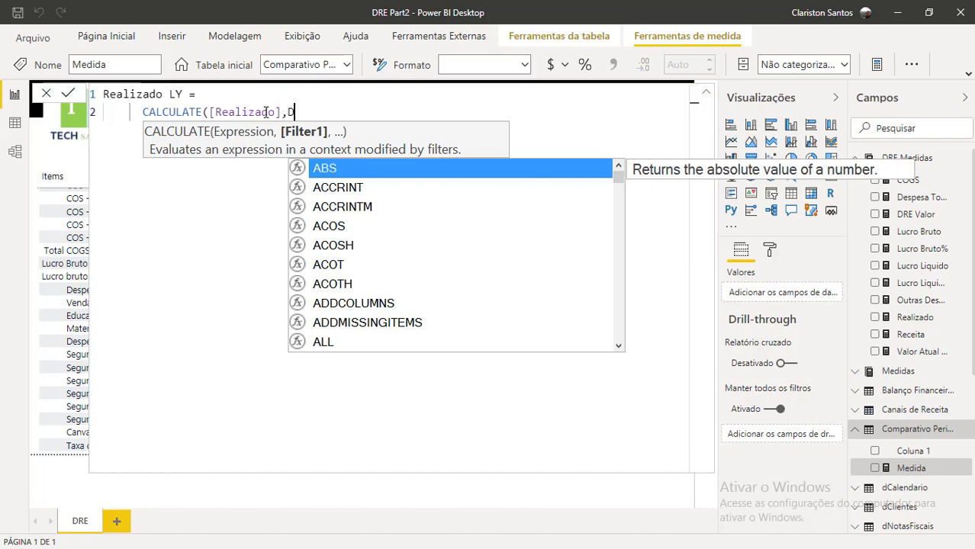
text(ATEA)
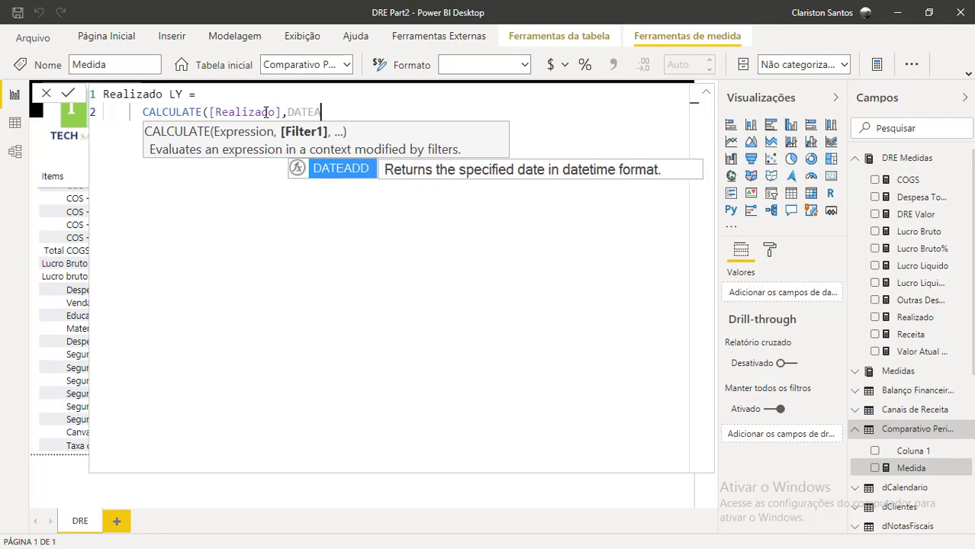
key(Tab)
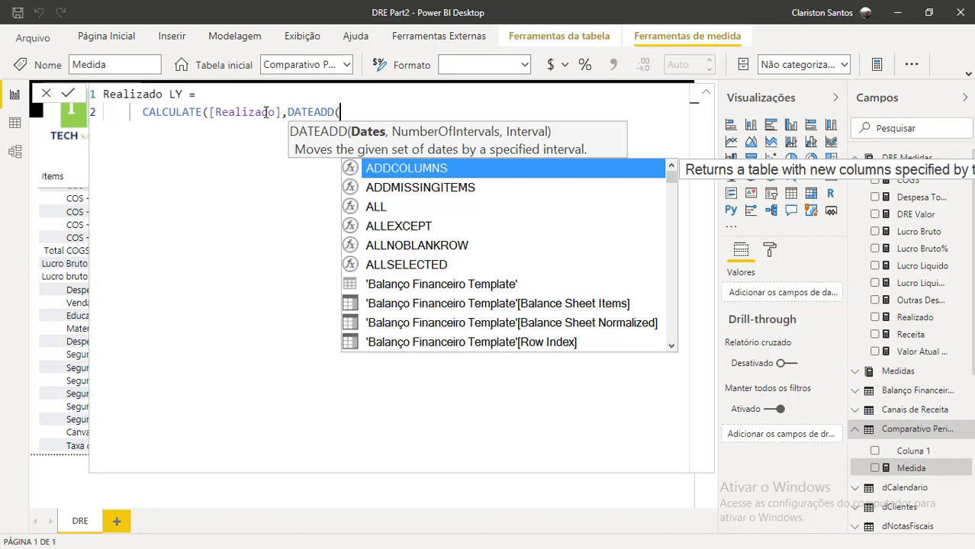
text(DCA)
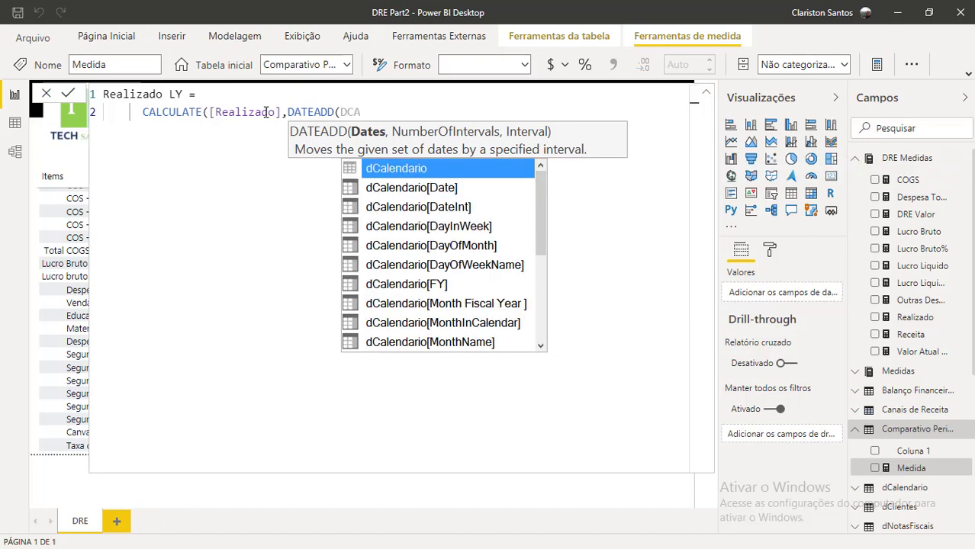
key(Down)
key(Tab)
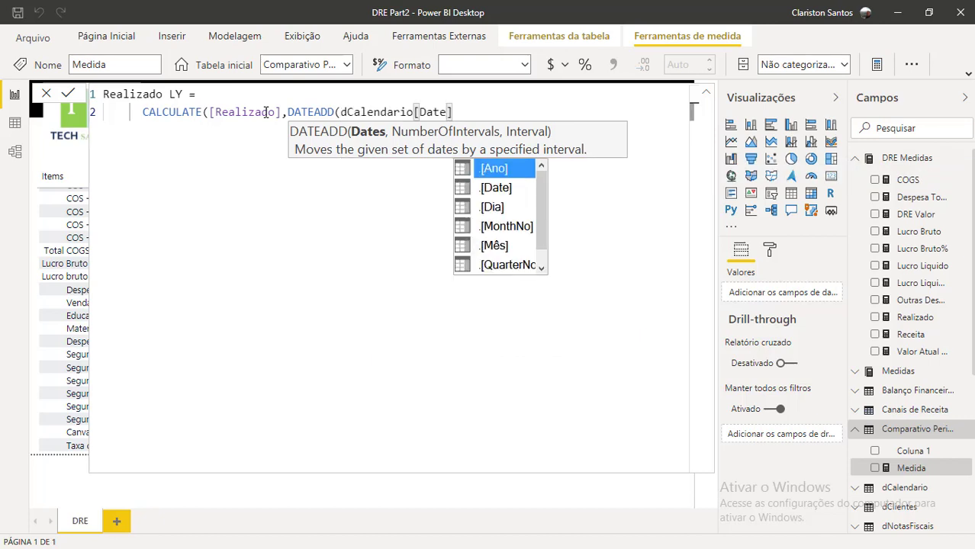
text(,)
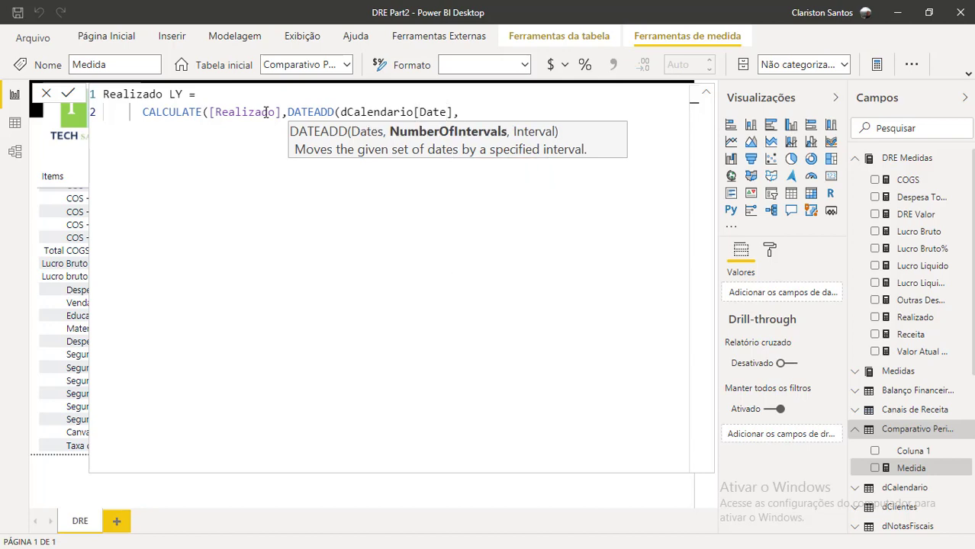
text(-1,)
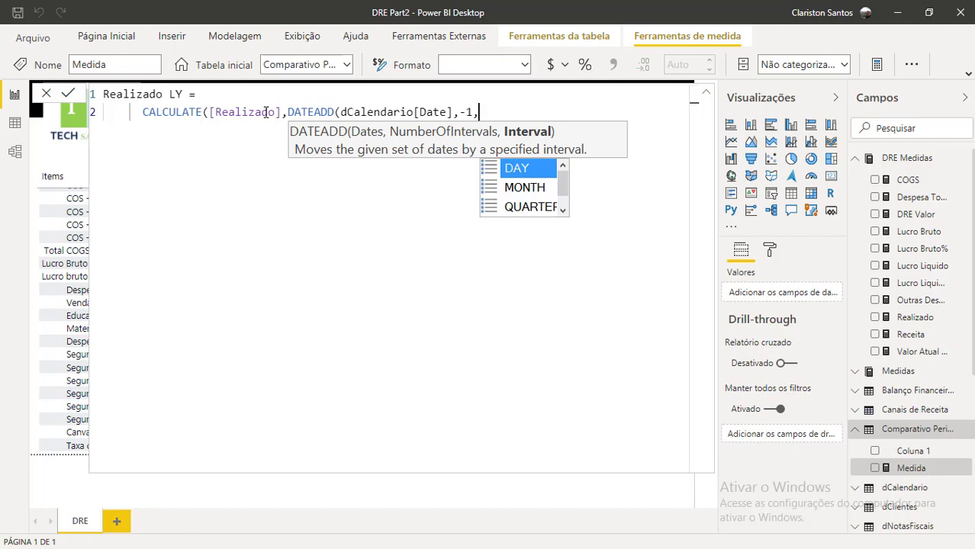
key(Down)
key(Down)
key(Down)
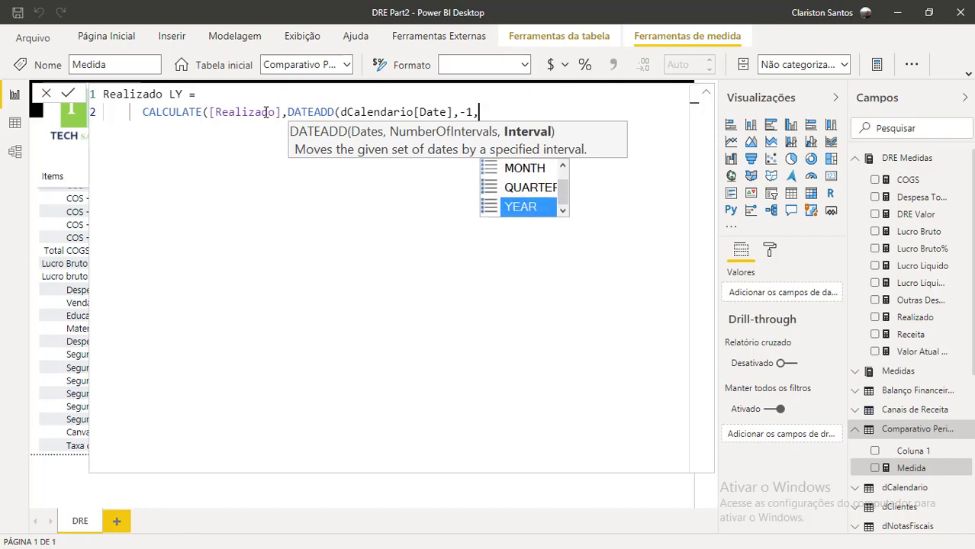
key(Tab)
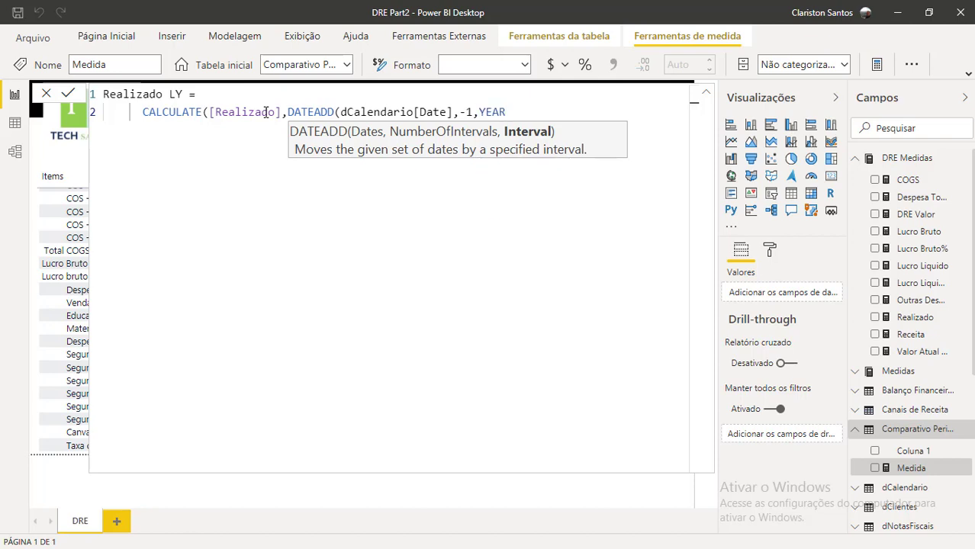
text()))
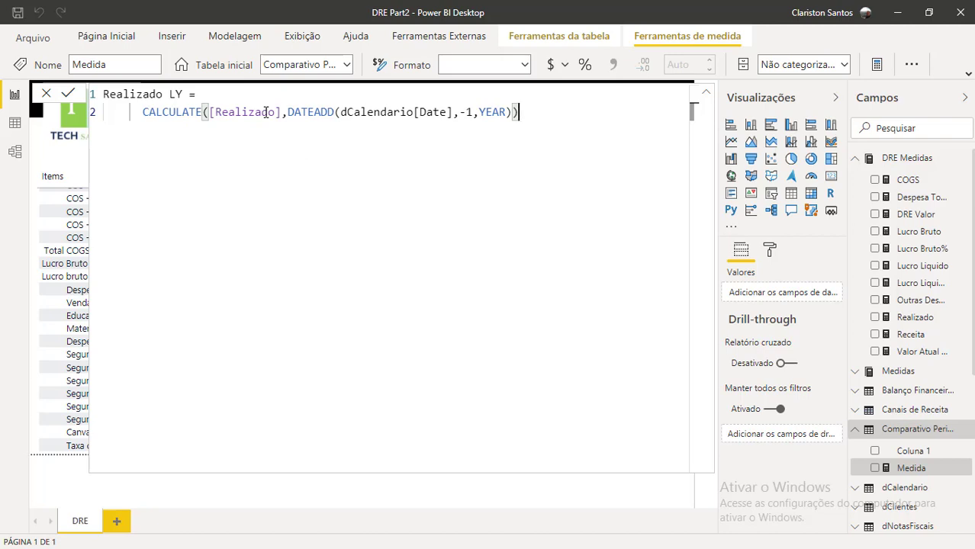
key(Return)
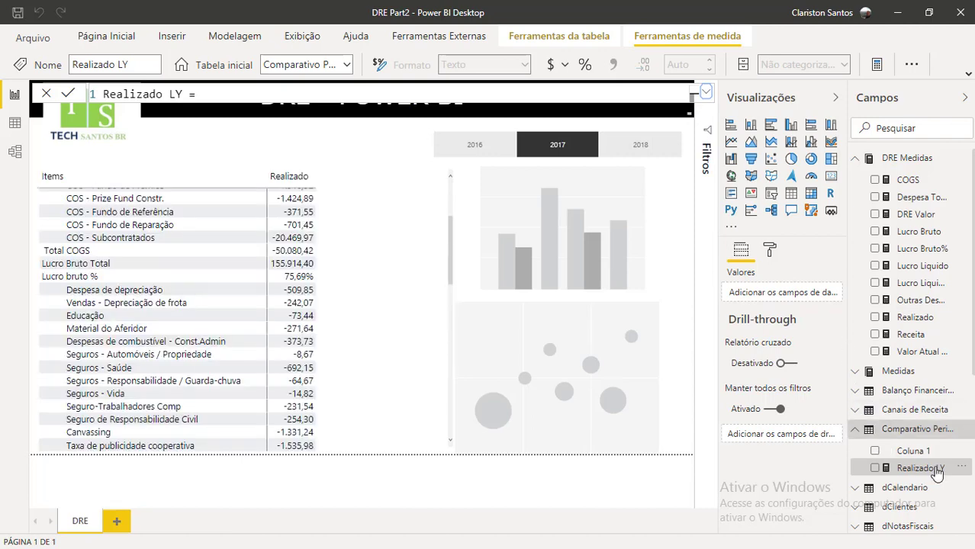
Step: Add Realizado LY before Realizado in the DRE matrix's values and filter the year slicer to 2016
click(375, 403)
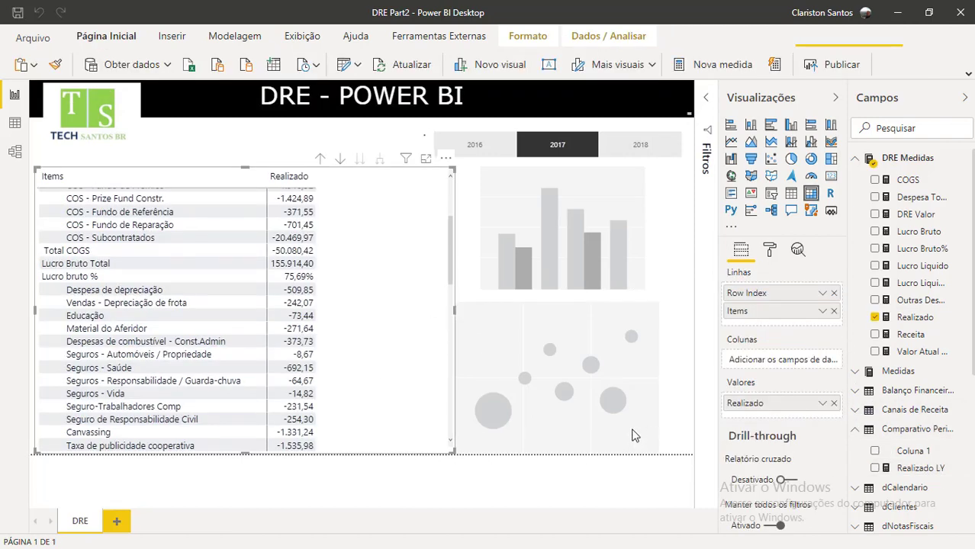
drag(903, 474, 791, 405)
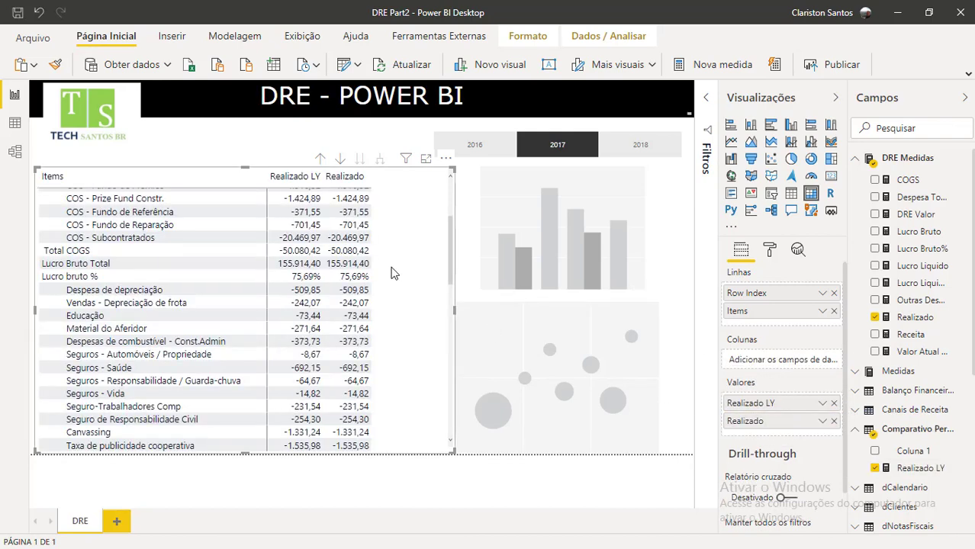
scroll(393, 273, up, 5)
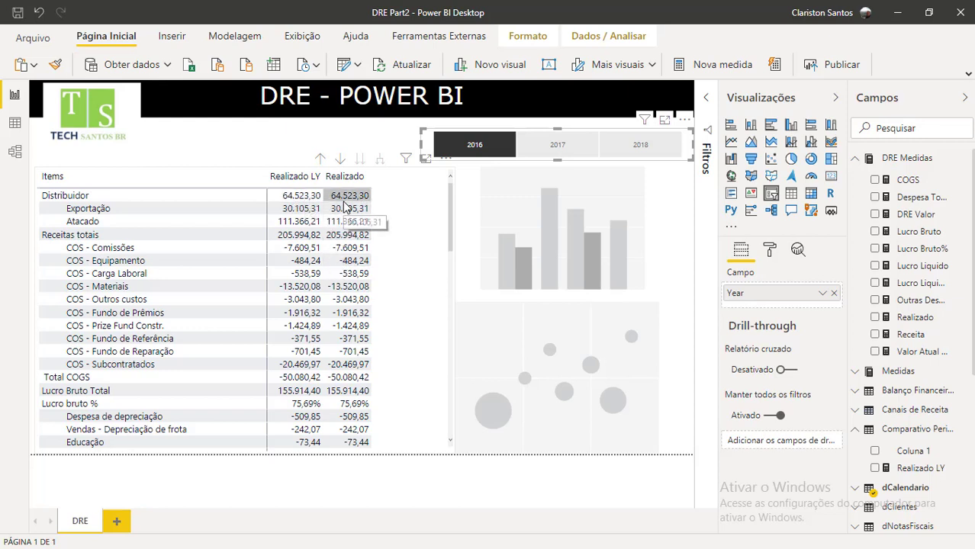
Step: Check the full formula of the Realizado LY measure
click(909, 468)
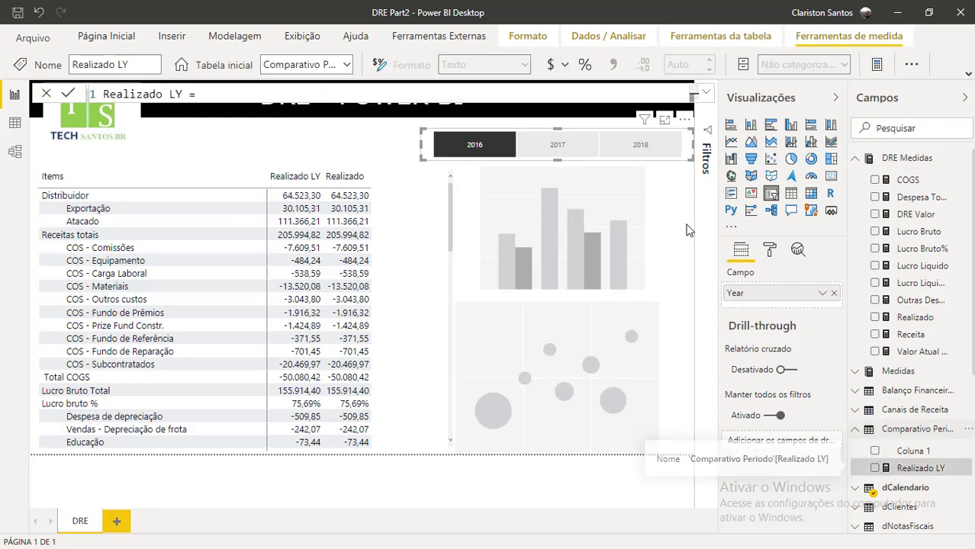
click(706, 93)
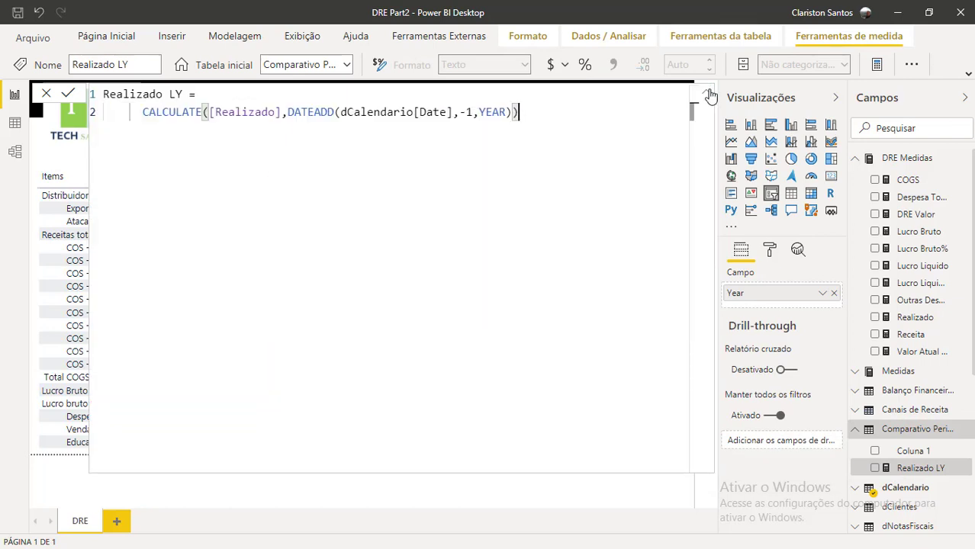
click(707, 93)
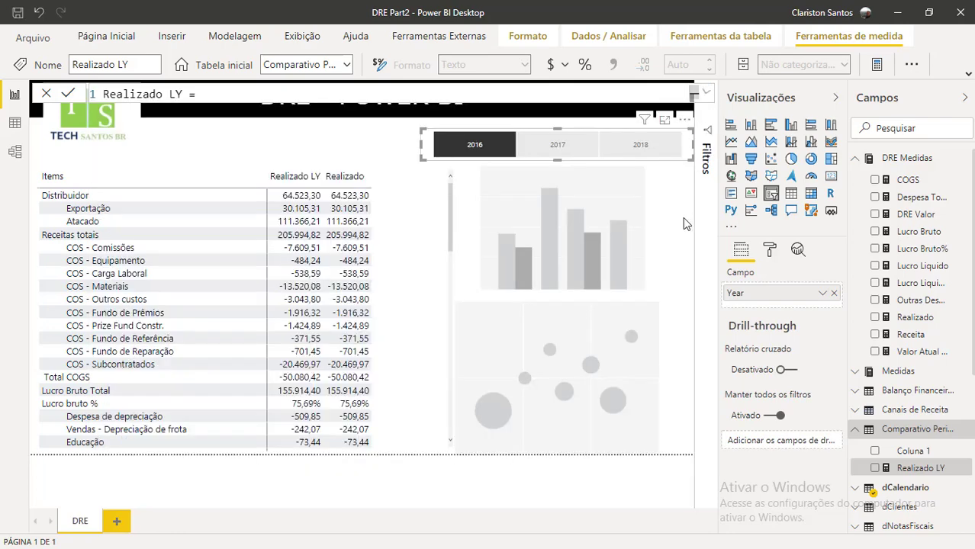
Step: Move the DRE table in the model diagram next to fFluxoDeCaixa, in the row of fact tables below dCalendario
click(15, 152)
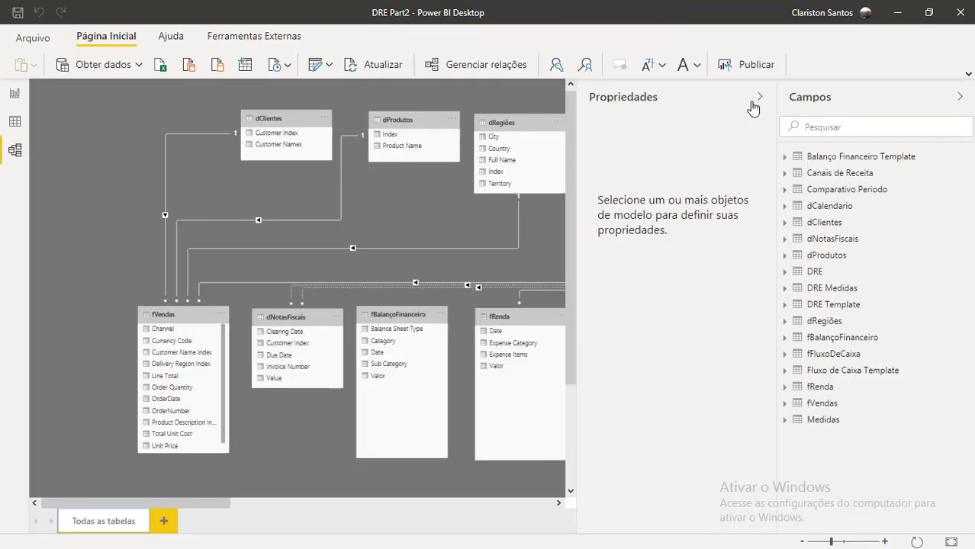
click(760, 100)
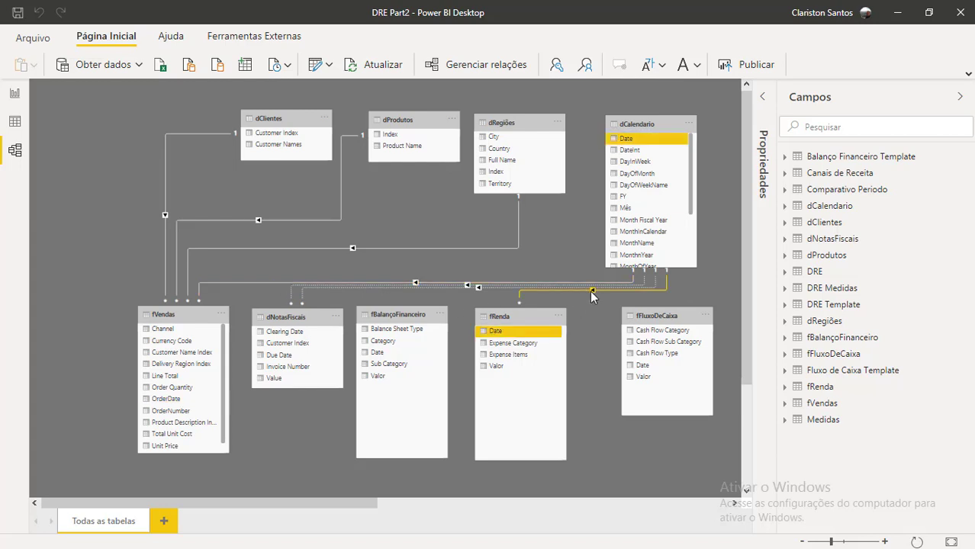
drag(376, 503, 731, 504)
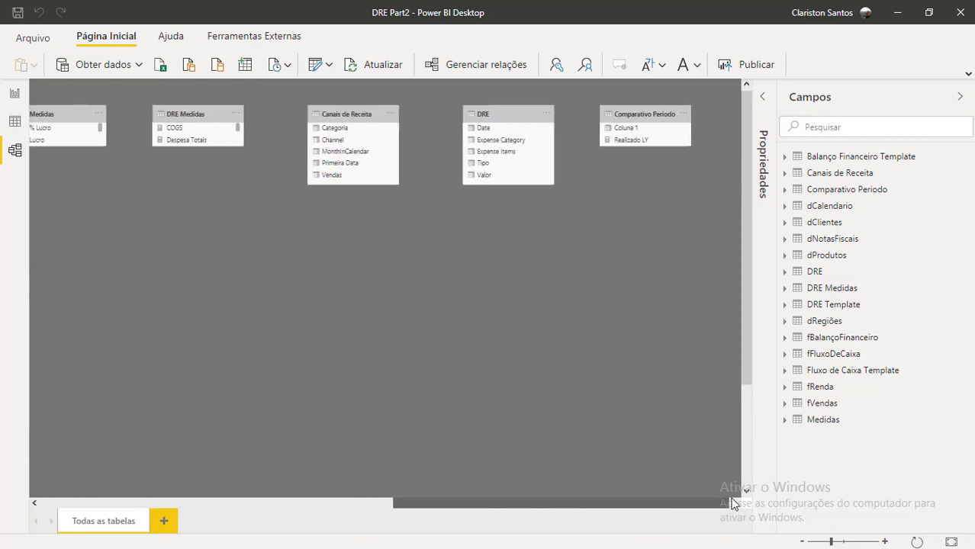
drag(492, 119, 428, 338)
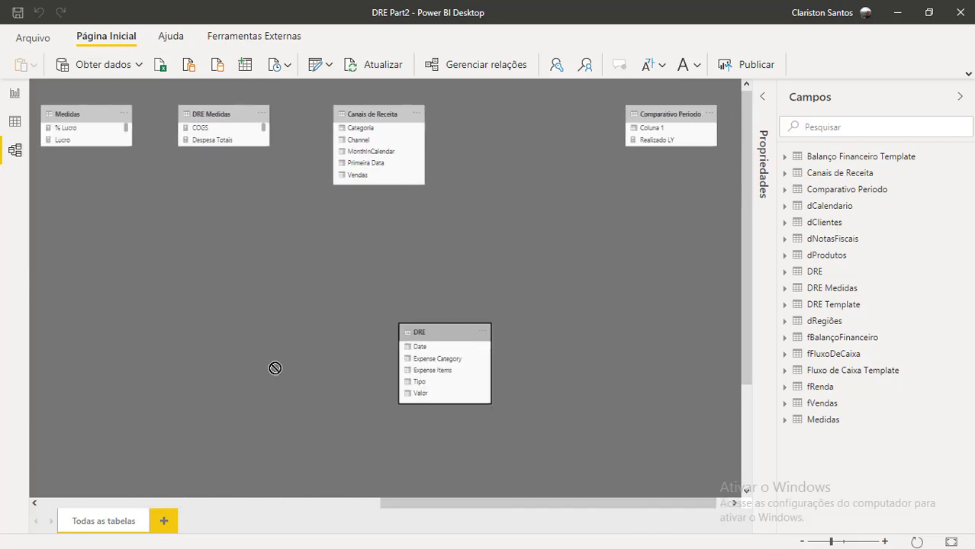
drag(275, 369, 221, 359)
drag(442, 498, 329, 531)
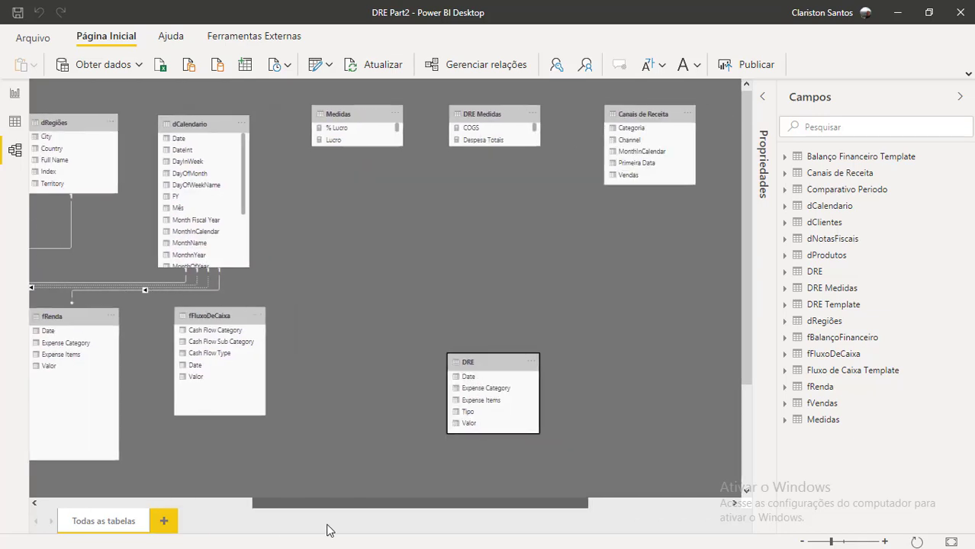
drag(461, 362, 313, 401)
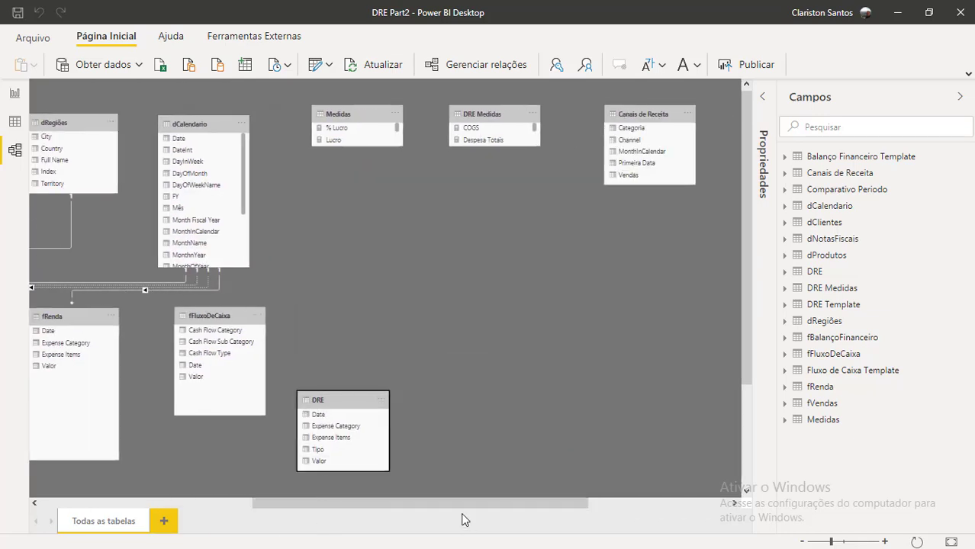
drag(465, 505, 347, 527)
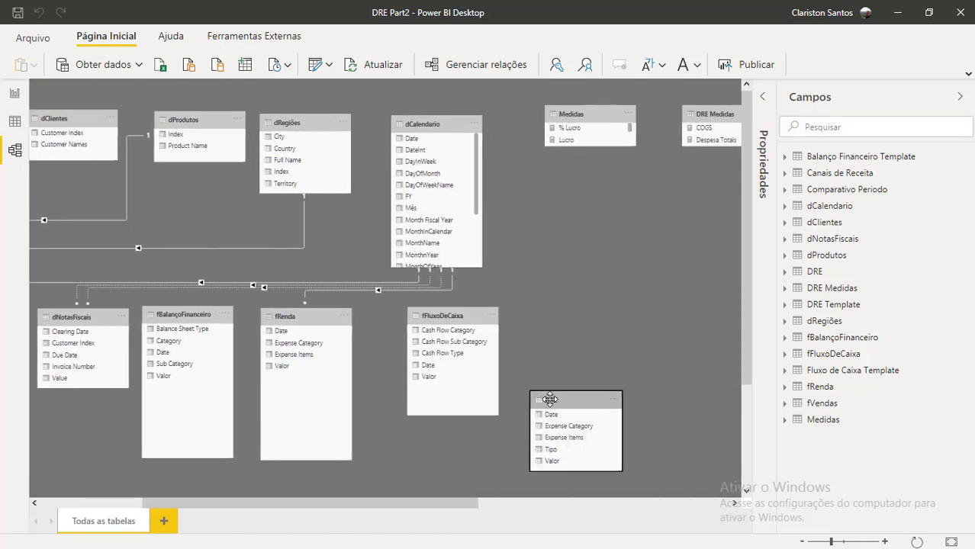
drag(550, 399, 545, 316)
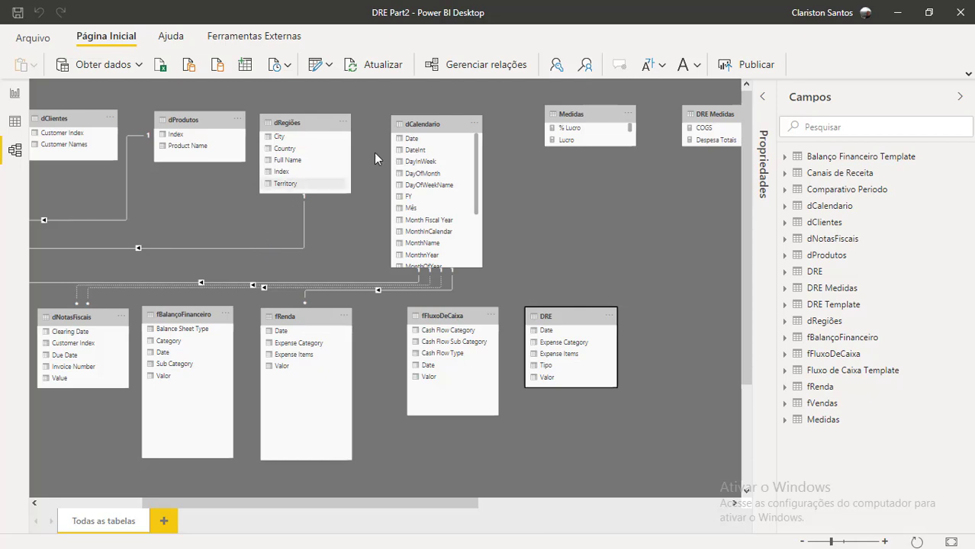
Step: Create an active one-to-many relationship with single cross-filter direction from dCalendario's Date column to DRE's Date column
click(456, 68)
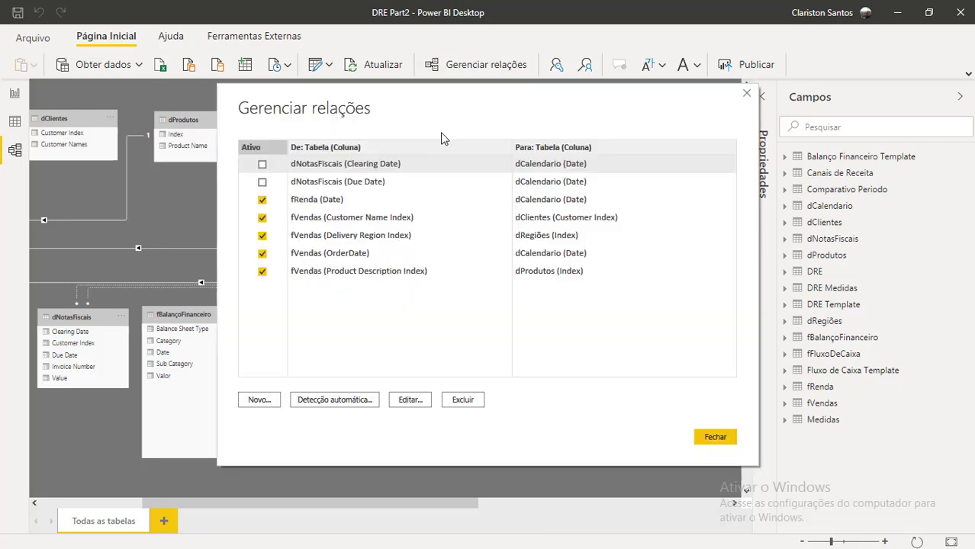
click(272, 405)
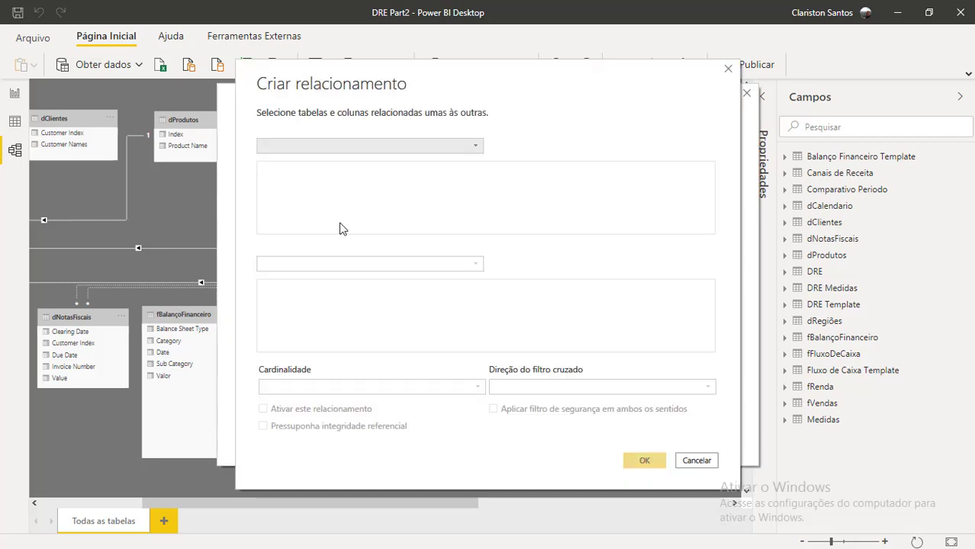
click(306, 148)
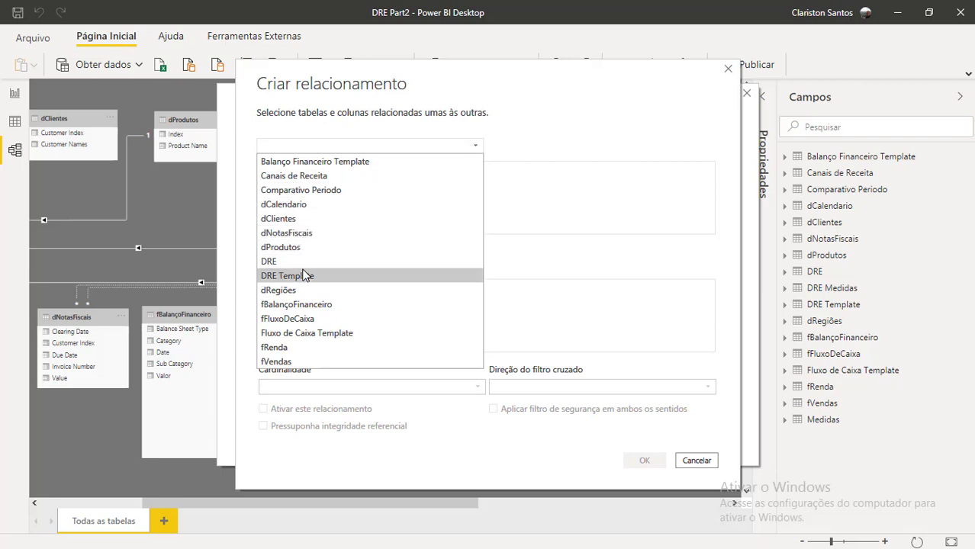
click(327, 205)
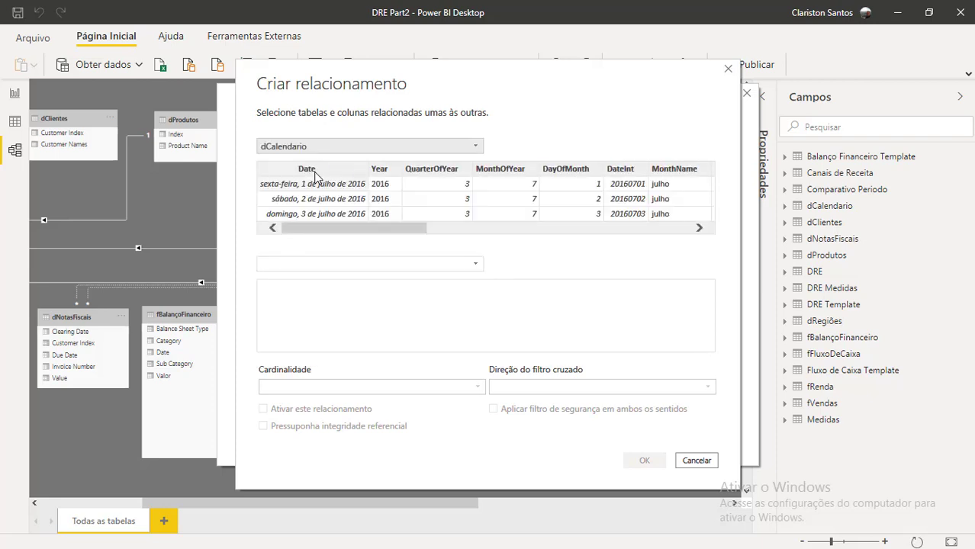
click(316, 174)
click(325, 264)
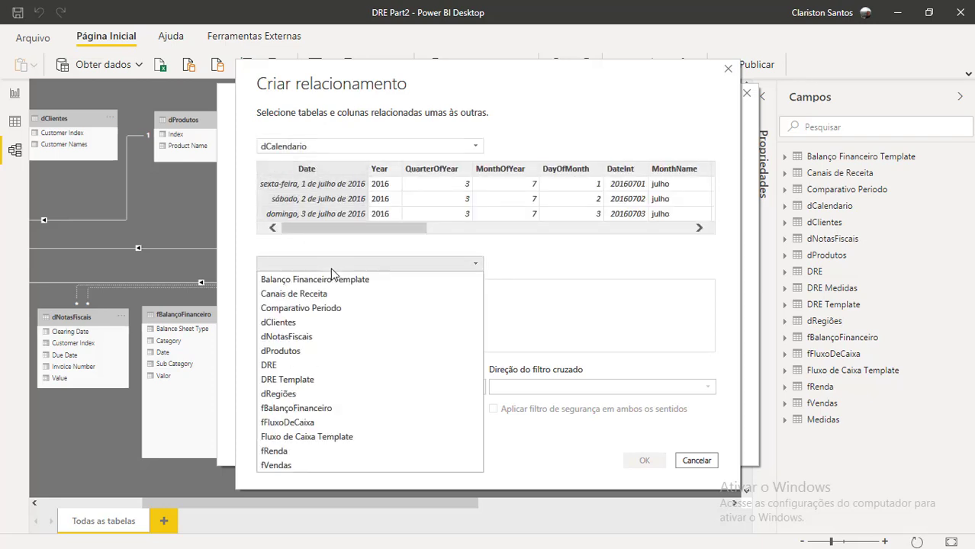
click(318, 366)
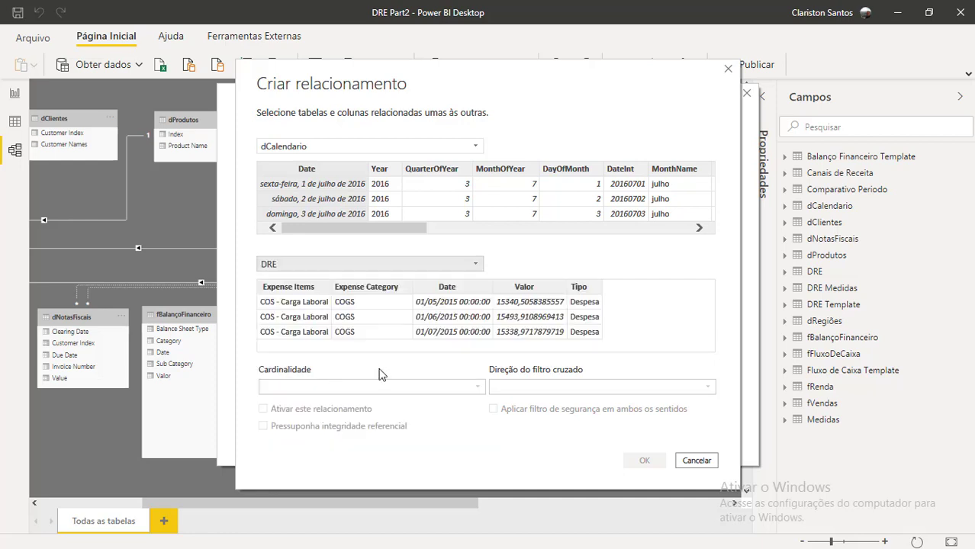
click(450, 303)
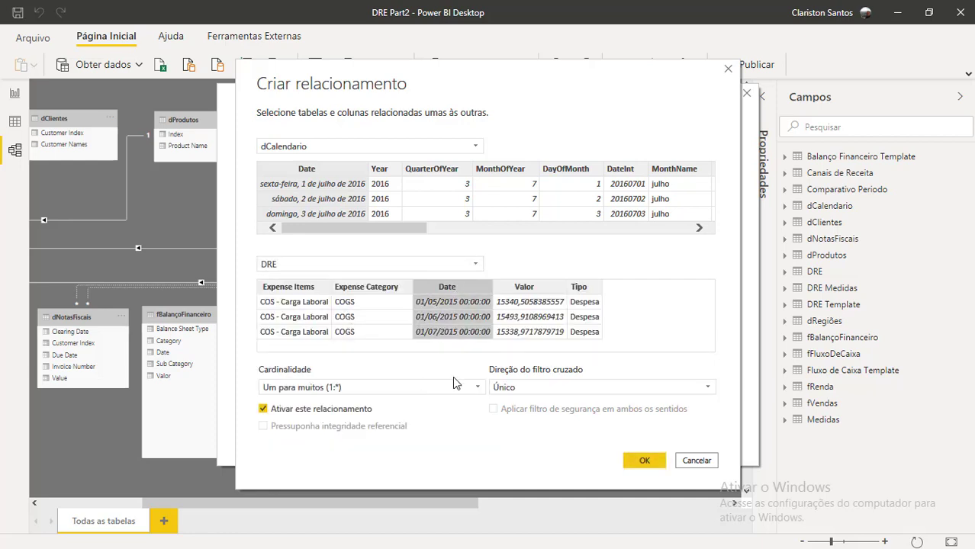
click(643, 461)
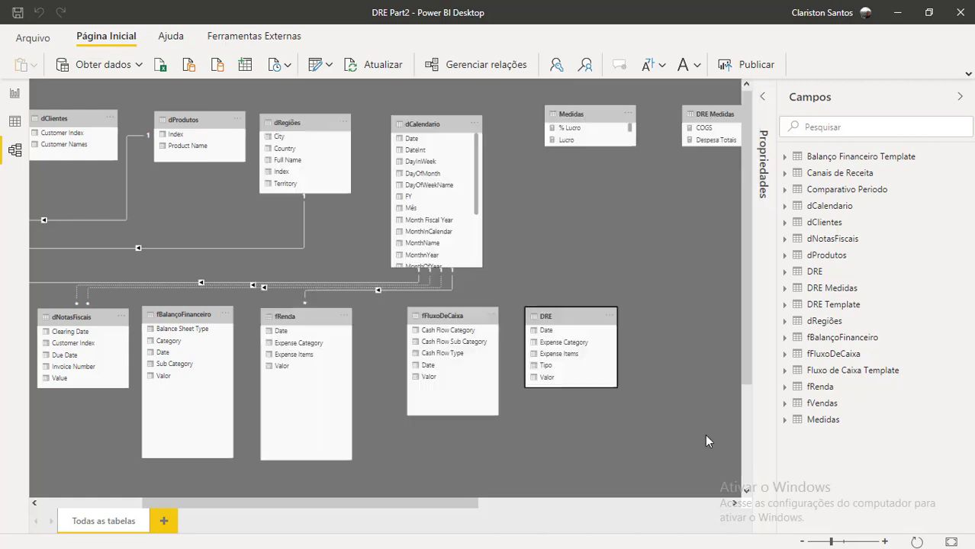
click(710, 437)
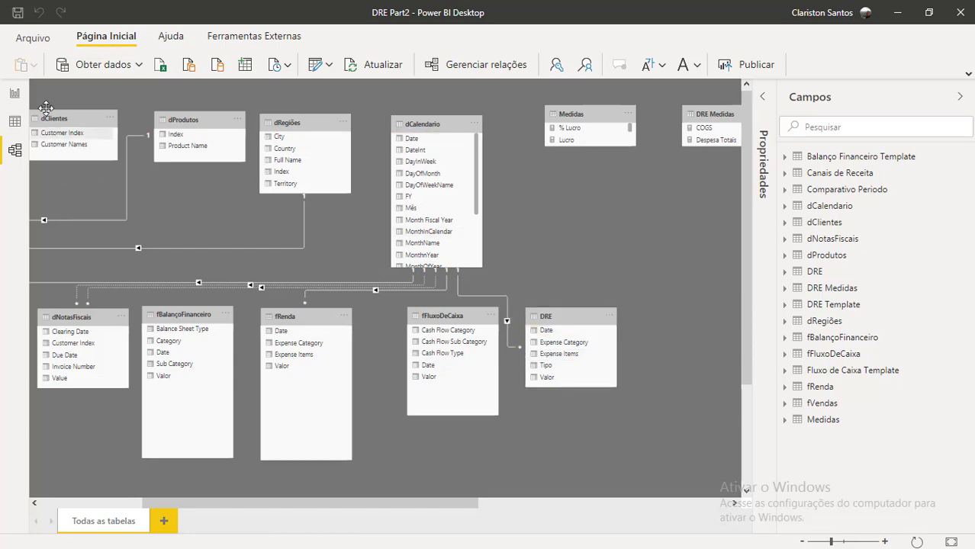
Step: Compare Realizado LY with Realizado in the report's DRE matrix for 2017, 2016 and 2018, leaving the year slicer on 2018
click(16, 95)
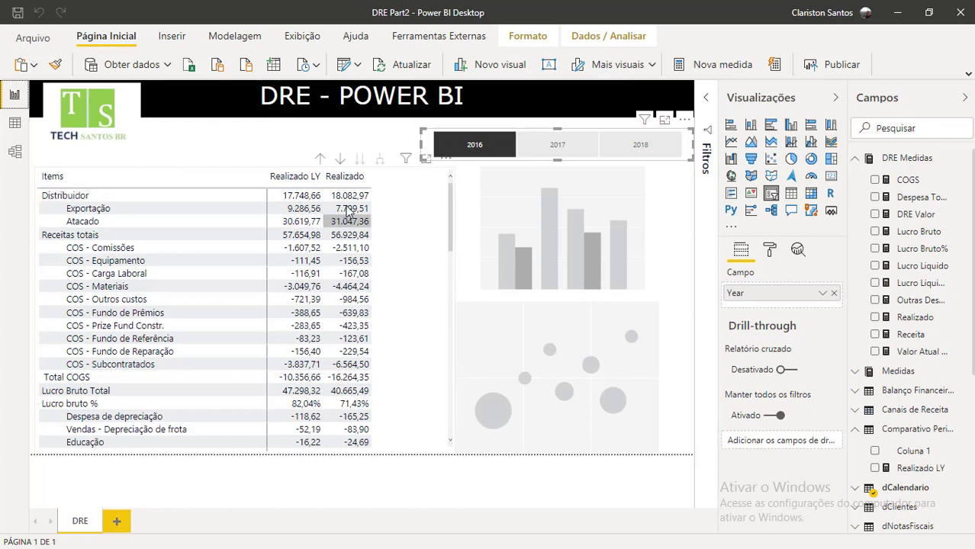
click(549, 151)
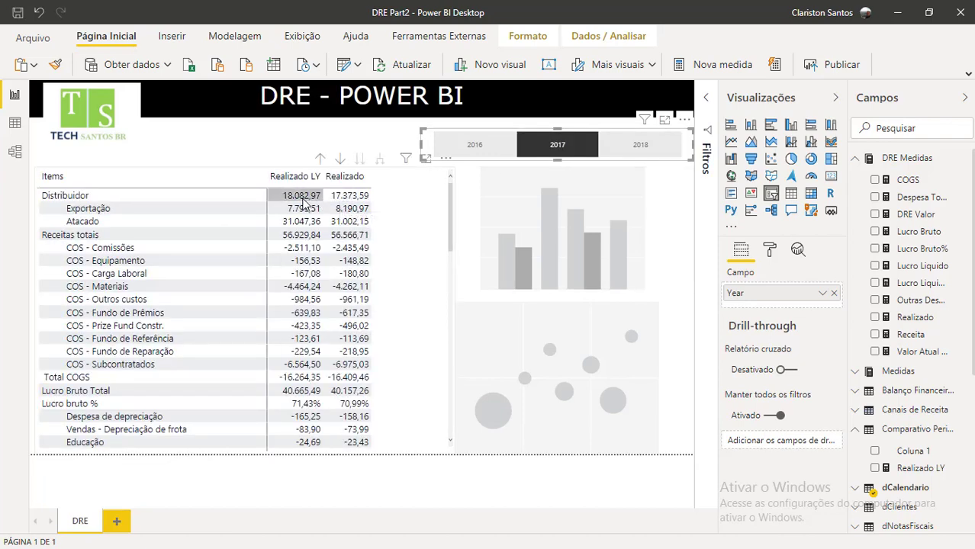
click(480, 148)
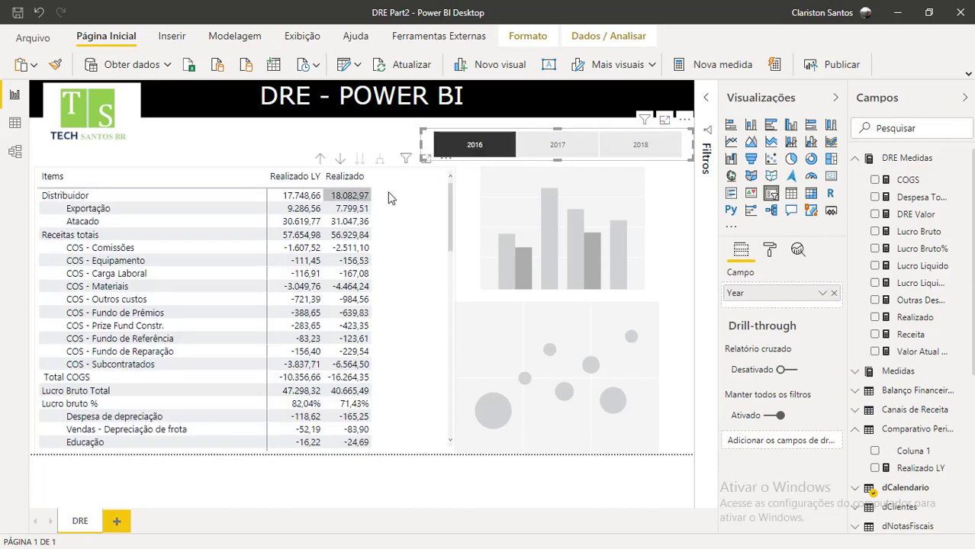
click(545, 153)
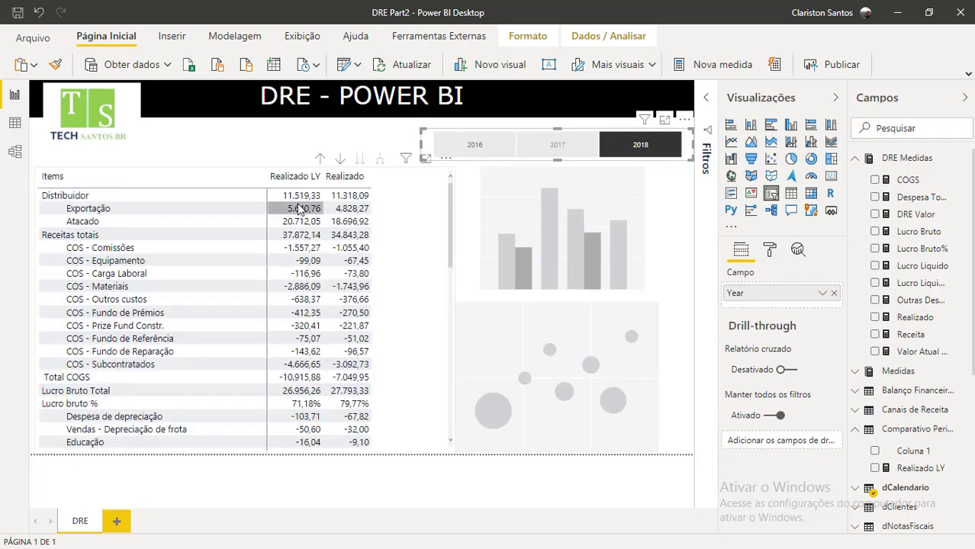
click(615, 148)
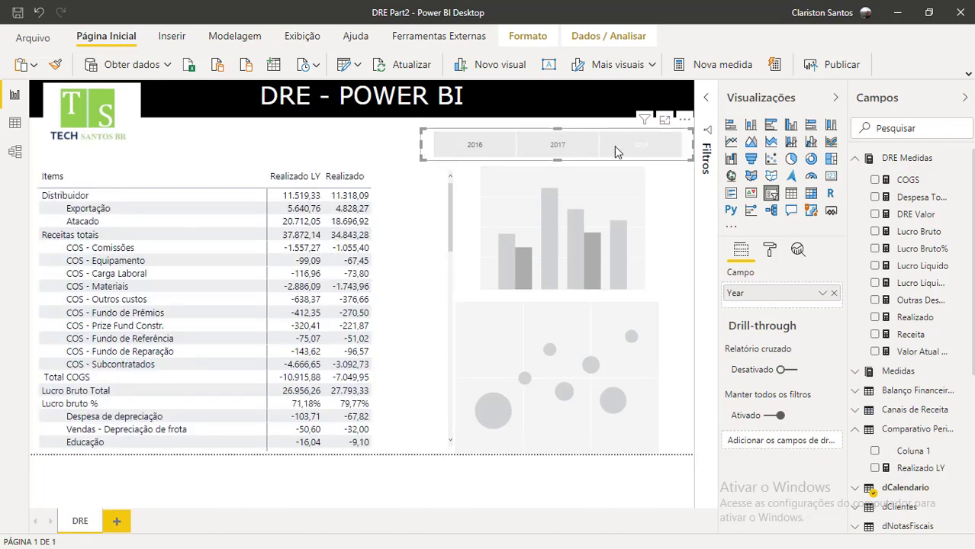
click(614, 146)
click(367, 149)
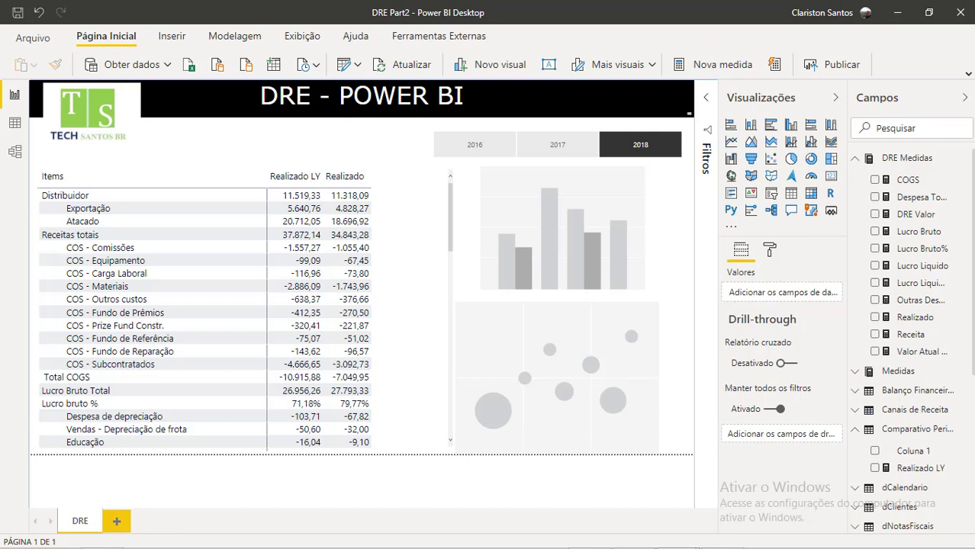
Step: Create the measure COGS Ano Anterior = CALCULATE([COGS], DATEADD(dCalendario[Date],-1,YEAR)) in the Comparativo Periodo table
click(905, 430)
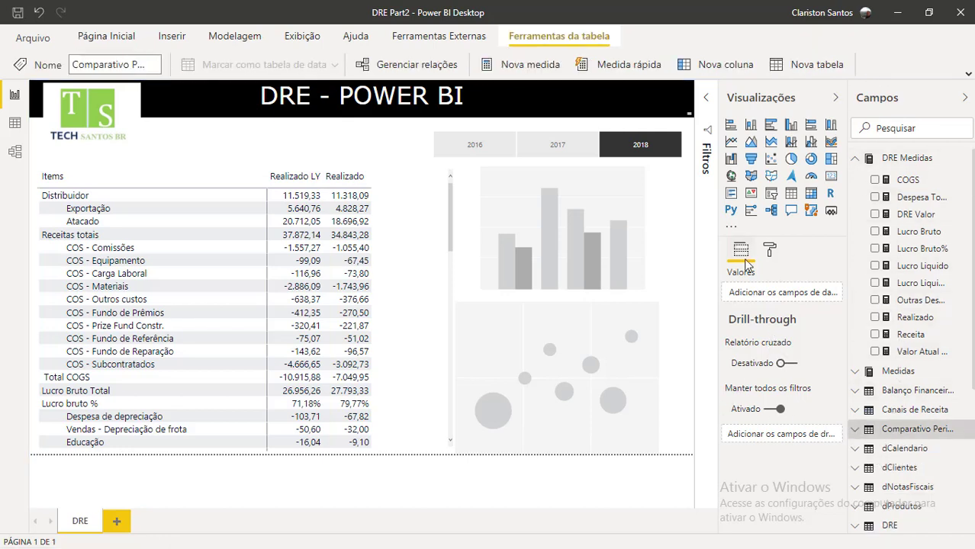
click(530, 65)
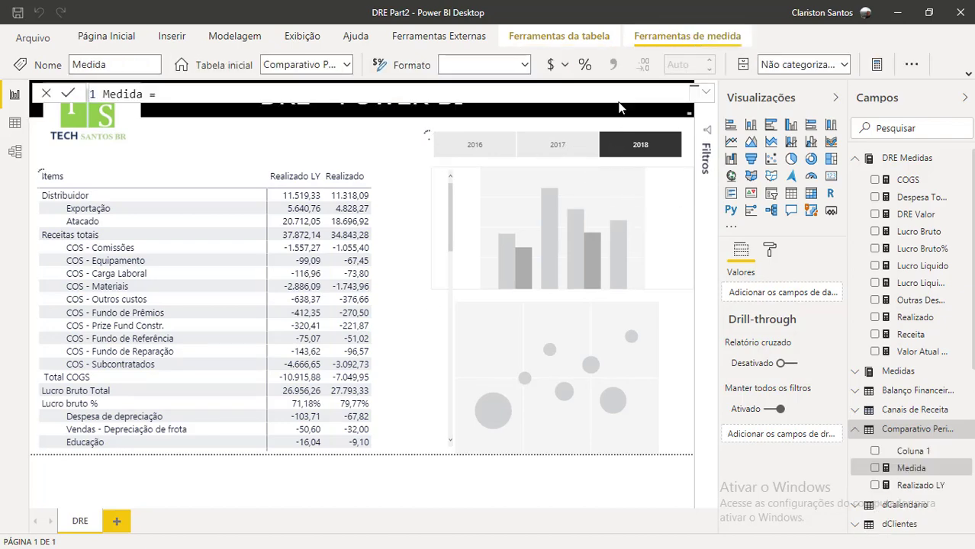
click(702, 93)
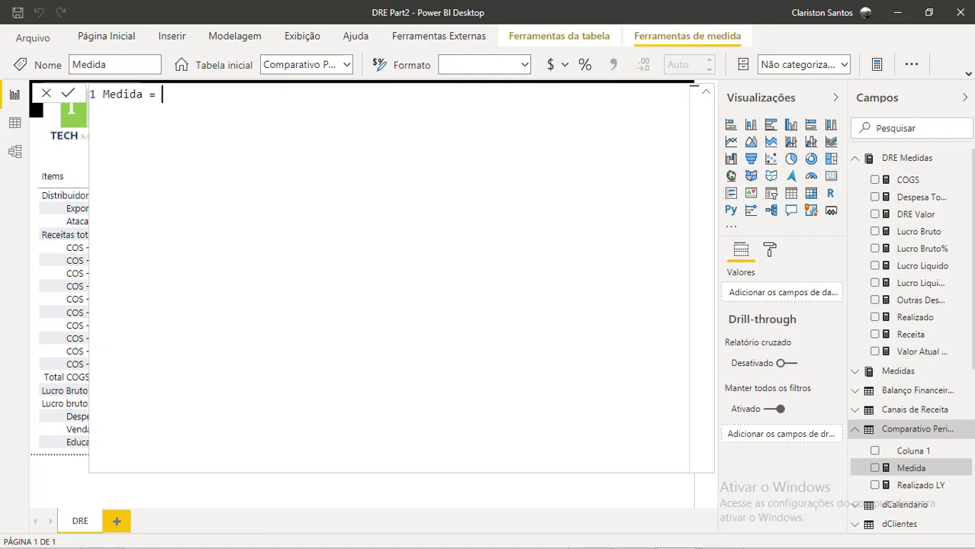
key(ctrl+a)
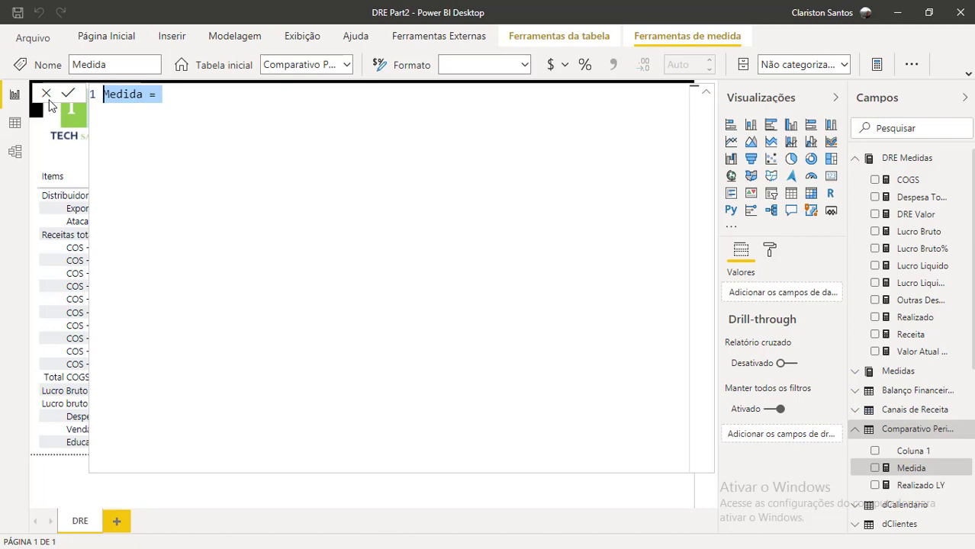
text(COGS Ano Anterior = CALCULATE([COGS], DATEADD(dCalendario[Date],-1,YEAR)))
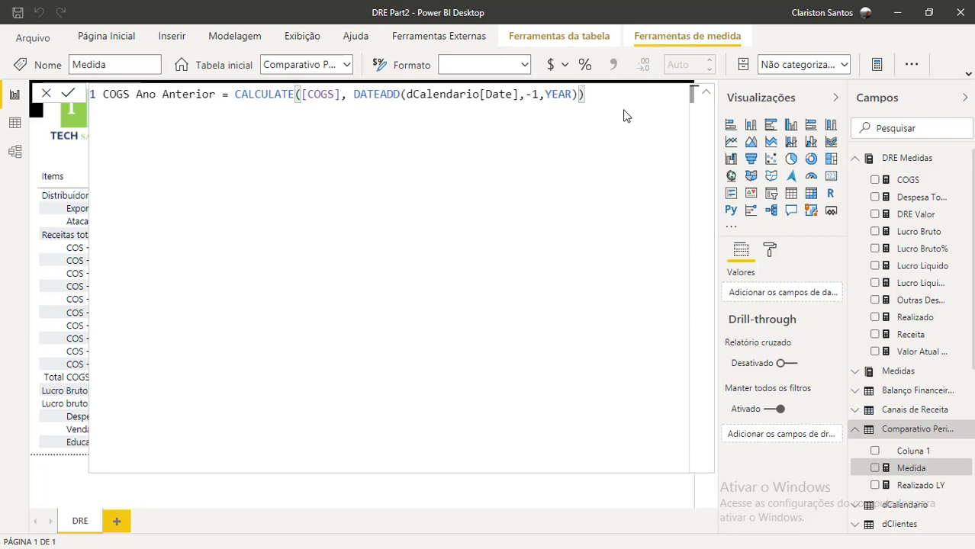
key(Return)
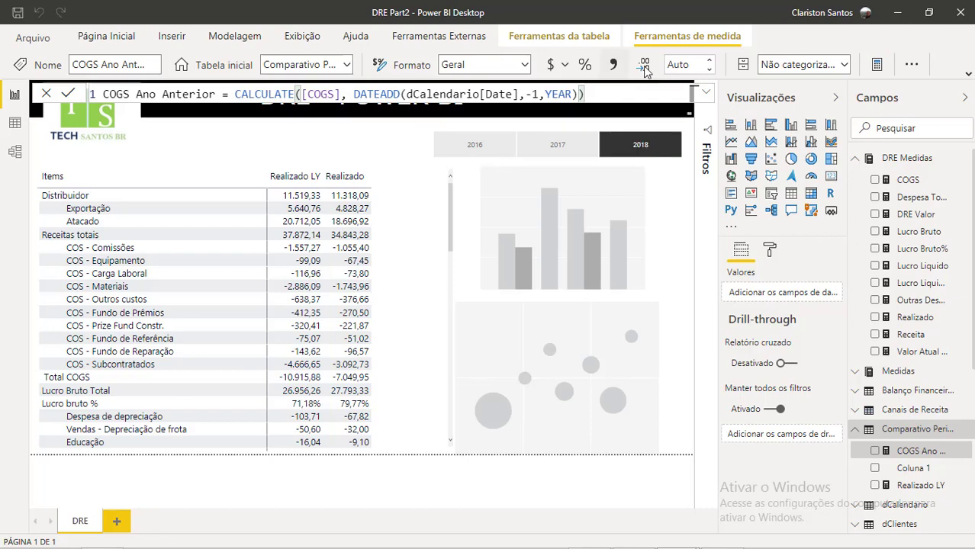
Step: Add the measure Lucro Bruto Ano Anterior = CALCULATE([Lucro Bruto], DATEADD(dCalendario[Date],-1,YEAR)) to the Comparativo Periodo table
click(111, 37)
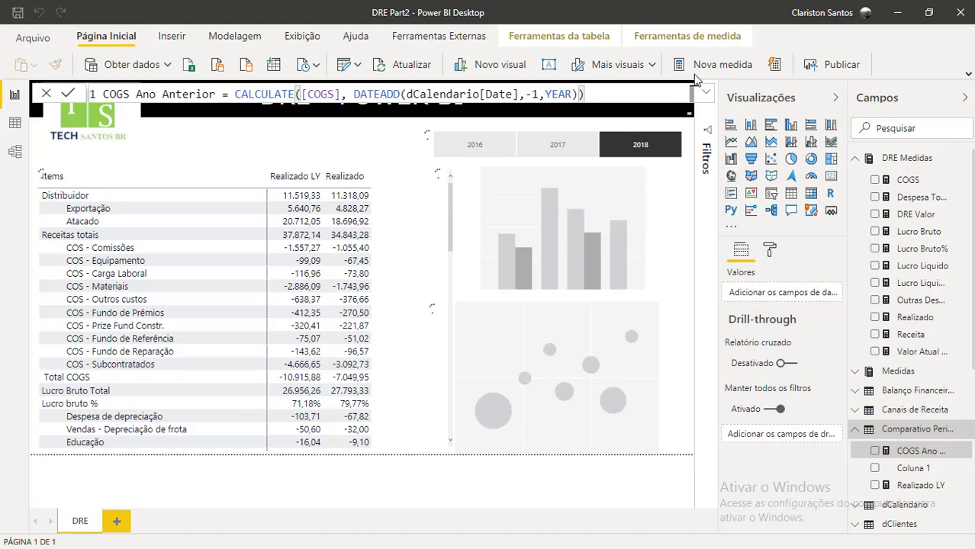
click(701, 67)
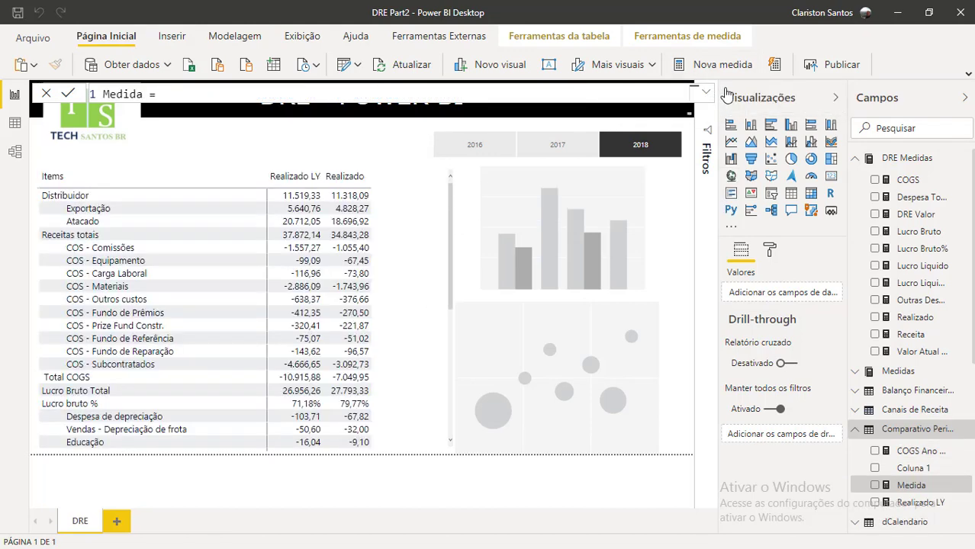
click(706, 92)
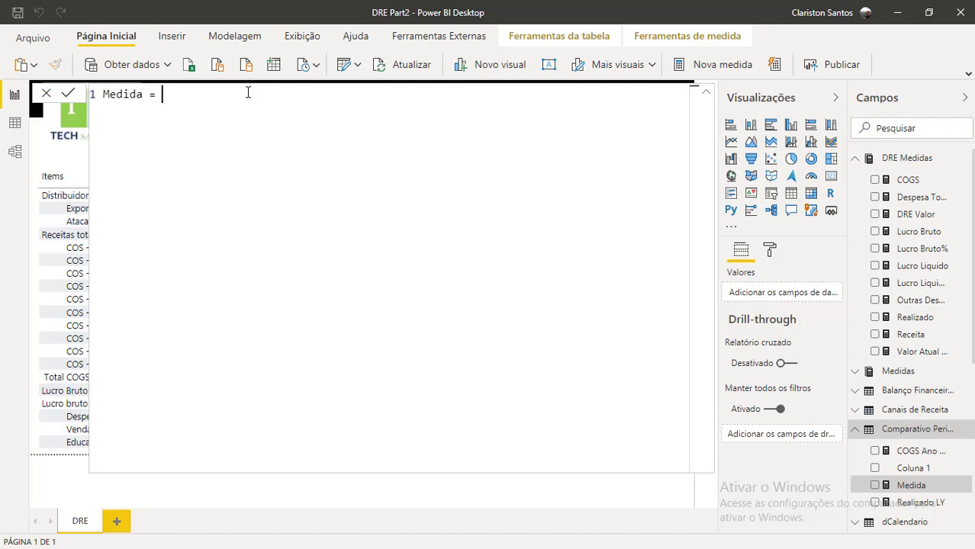
key(ctrl+a)
text(Lucro Bruto Ano Anterior = CALCULATE([Lucro Bruto], DATEADD(dCalendario[Date],-1,YEAR)))
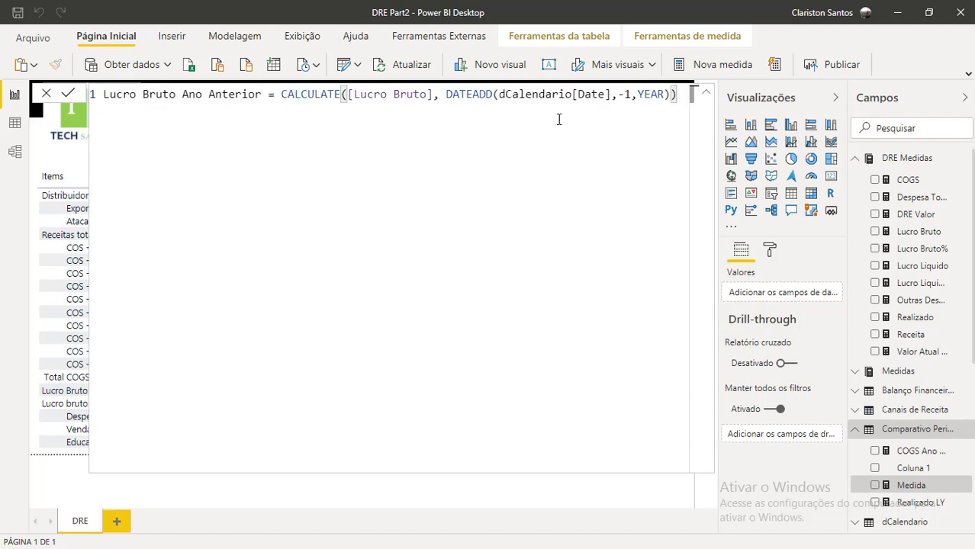
key(Return)
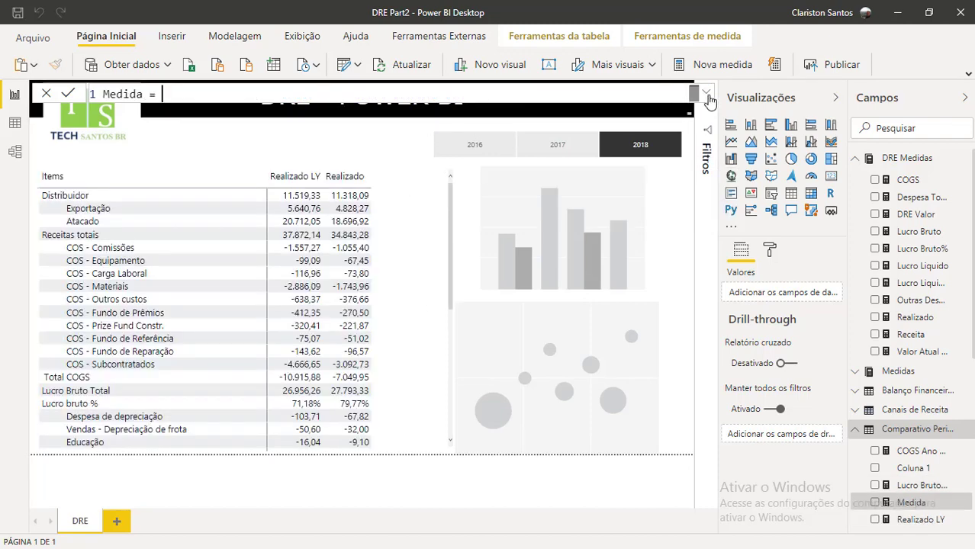
Step: Create the measure Lucro Líquido Ano Anterior = CALCULATE([Lucro Liquido],DATEADD(dCalendario[Date],-1,YEAR)) in the Comparativo Periodo table
drag(292, 102, 91, 99)
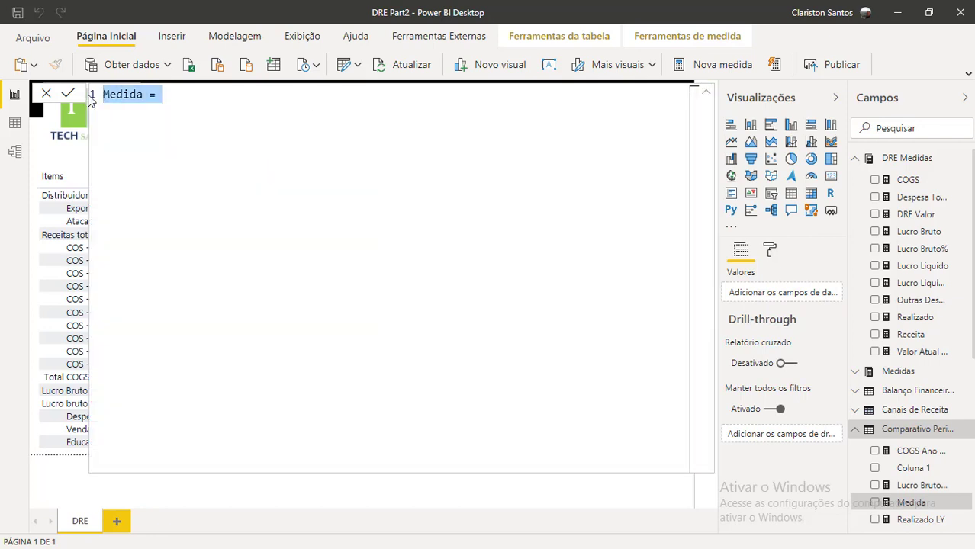
text(Lucro Líquido Ano Anterior = CALCULATE([Lucro Liquido],DATEADD(dCalendario[Date],-1,YEAR)))
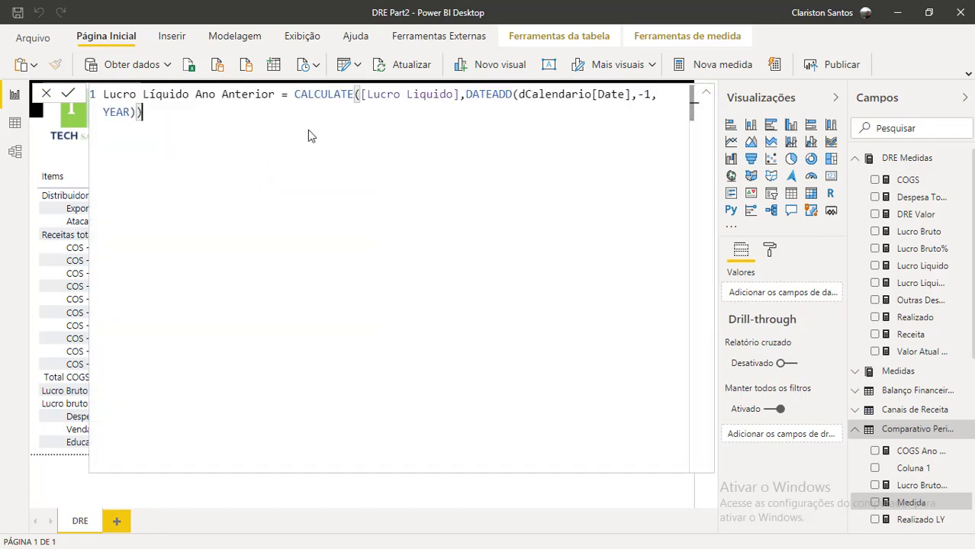
key(Return)
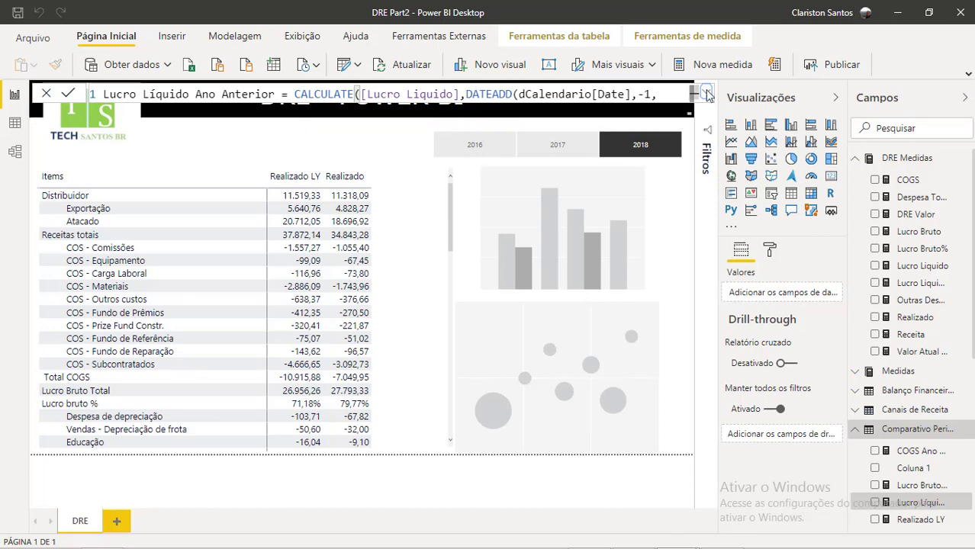
click(708, 93)
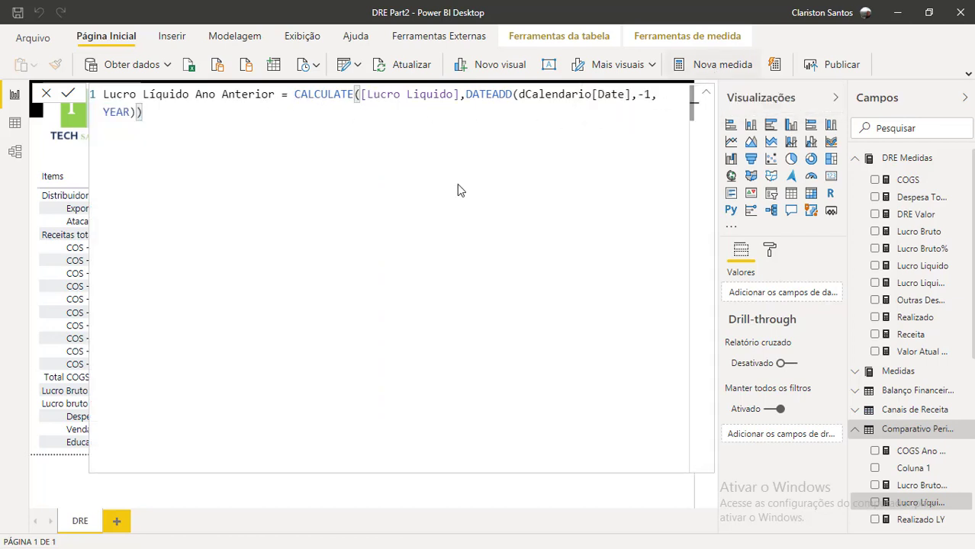
key(Return)
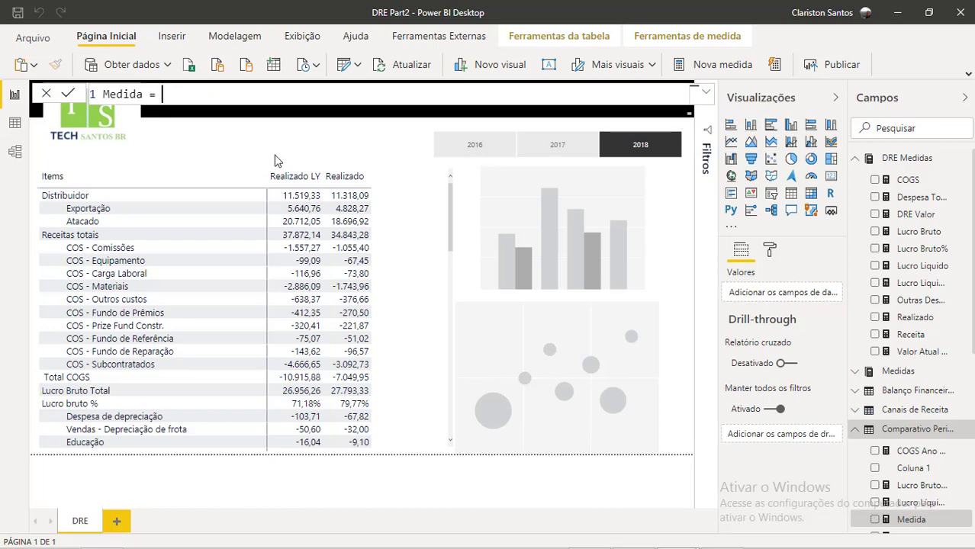
double_click(144, 94)
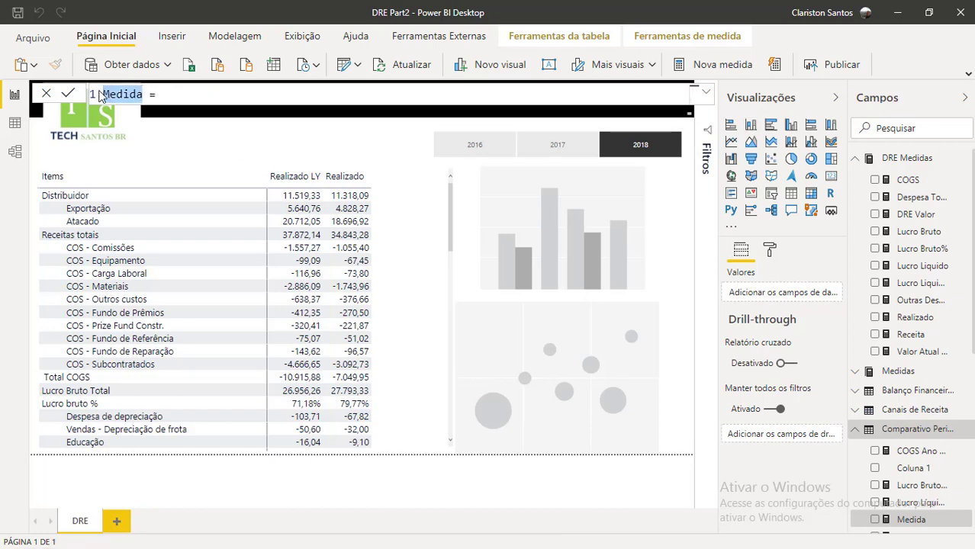
text(Lucro Líquido)
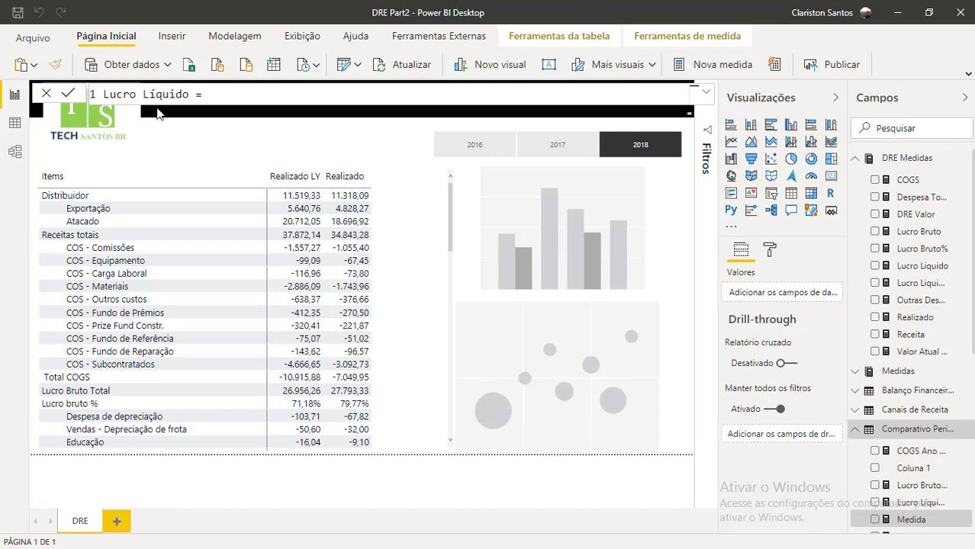
text(%)
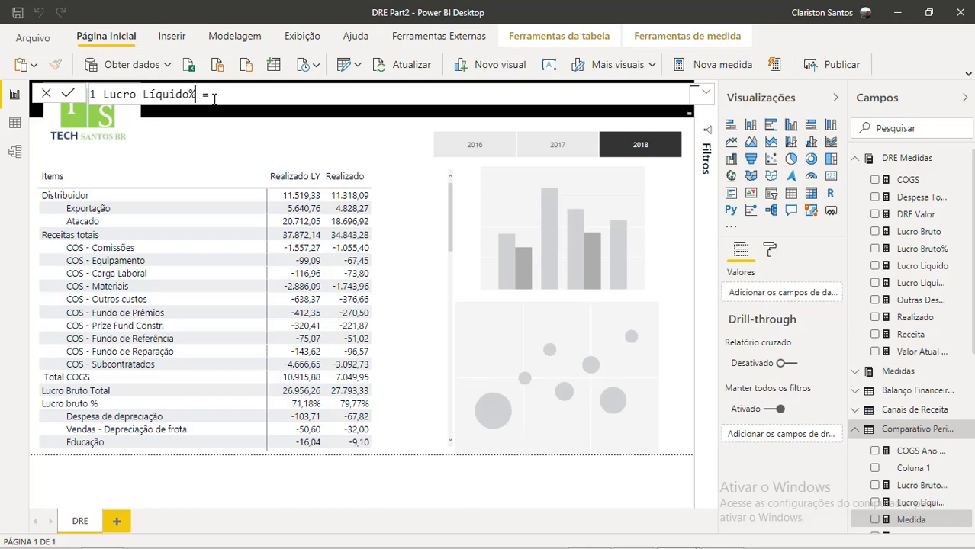
Step: Define the new measure as Receita Ano Anterior = CALCULATE([Receita],DATEADD(dCalendario[Date],-1,YEAR))
drag(215, 98, 86, 108)
text(Receita Ano Anterior = CALCULATE([Receita],DATEADD(dCalendario[Date],-1,YEAR)))
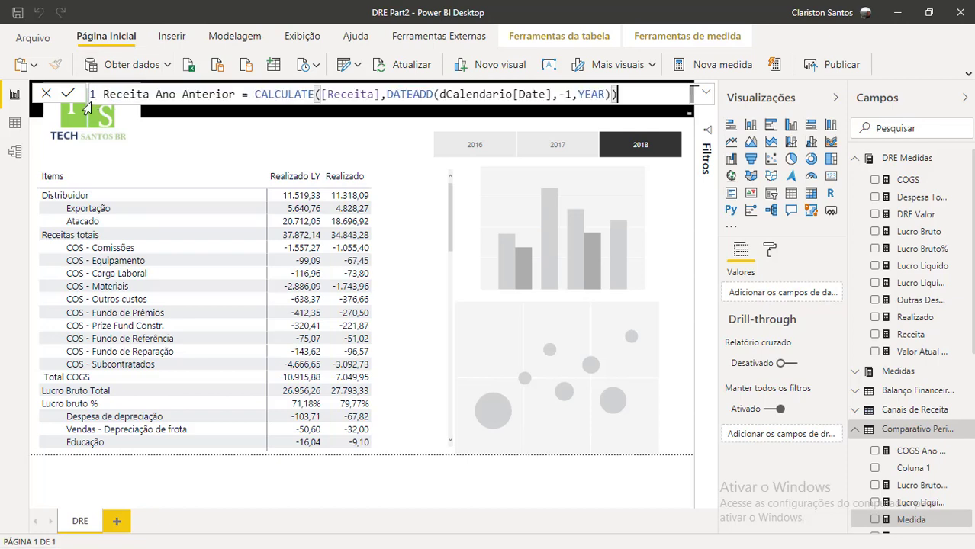
key(Return)
Step: Add the measure Outras Despesas Ano Anterior = CALCULATE([Outras Despesas],DATEADD(dCalendario[Date],-1,YEAR)) to the Comparativo Periodo table
click(713, 64)
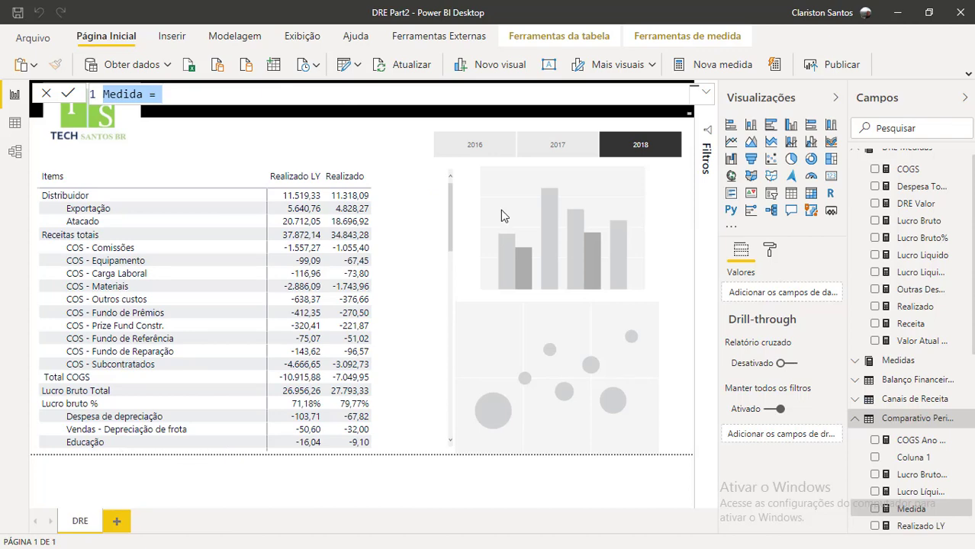
scroll(907, 477, down, 4)
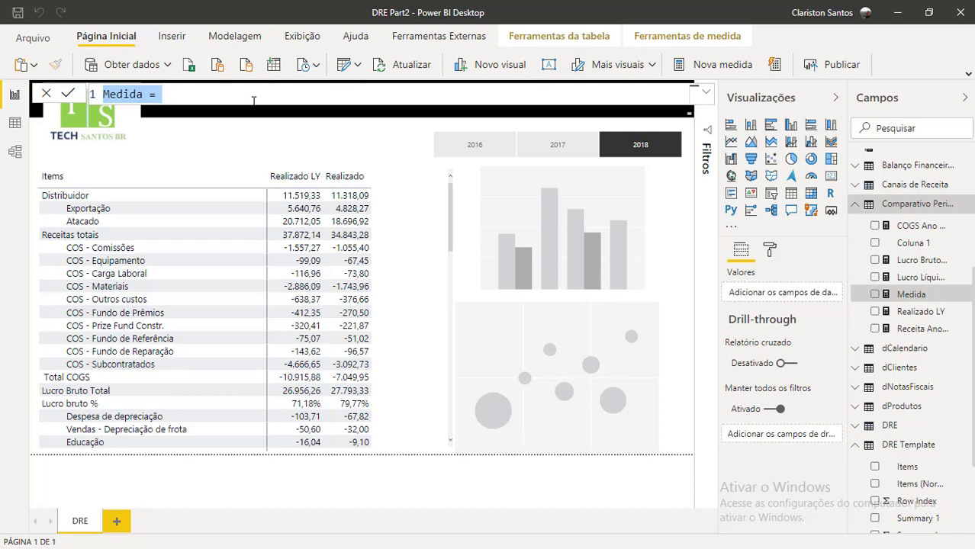
text(Outras Despesas Ano Anterior = CALCULATE([Outras Despesas],DATEADD(dCalendario[Date],-1,YEAR)))
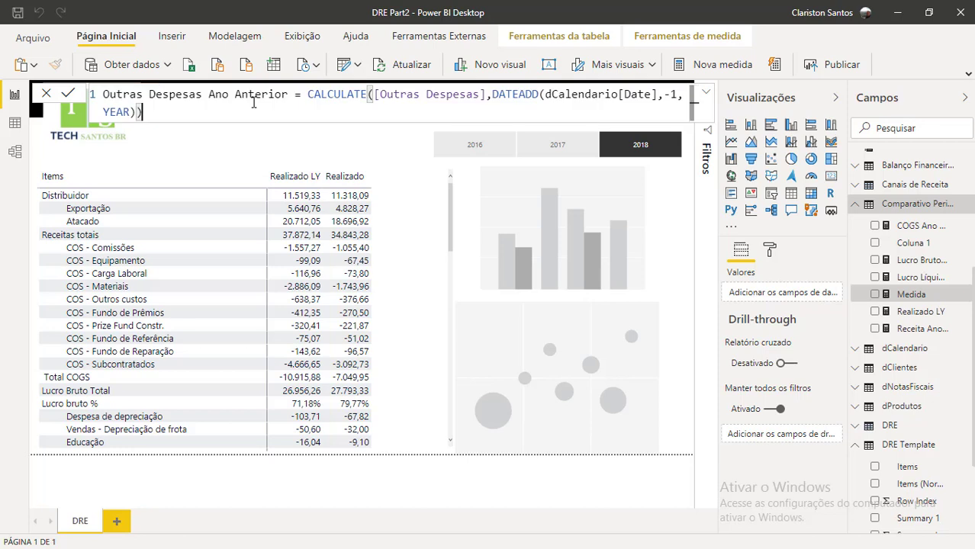
key(Return)
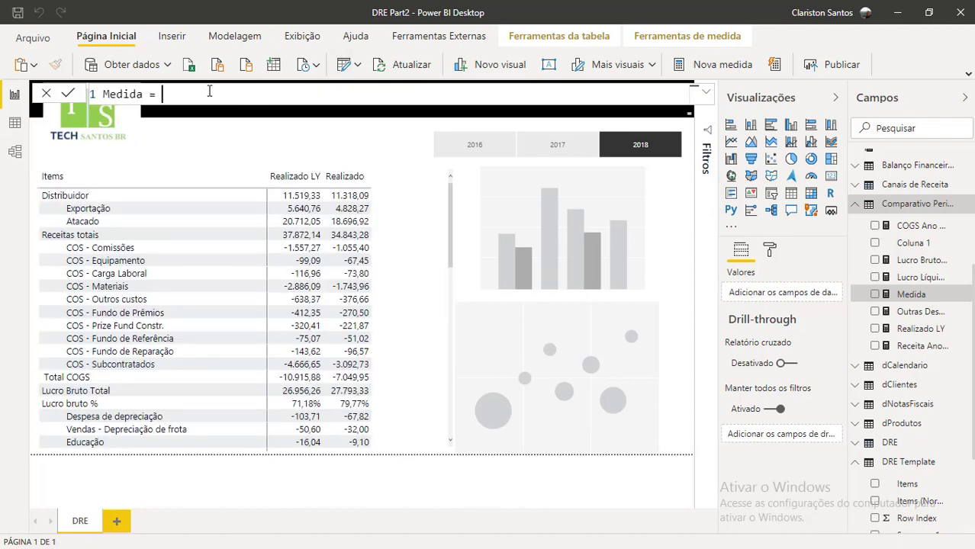
Step: Create the measure Lucro Líquido% Ano Anterior = DIVIDE([Lucro Líquido Ano Anterior],[Receita Ano Anterior],0) in the Comparativo Periodo table
click(90, 94)
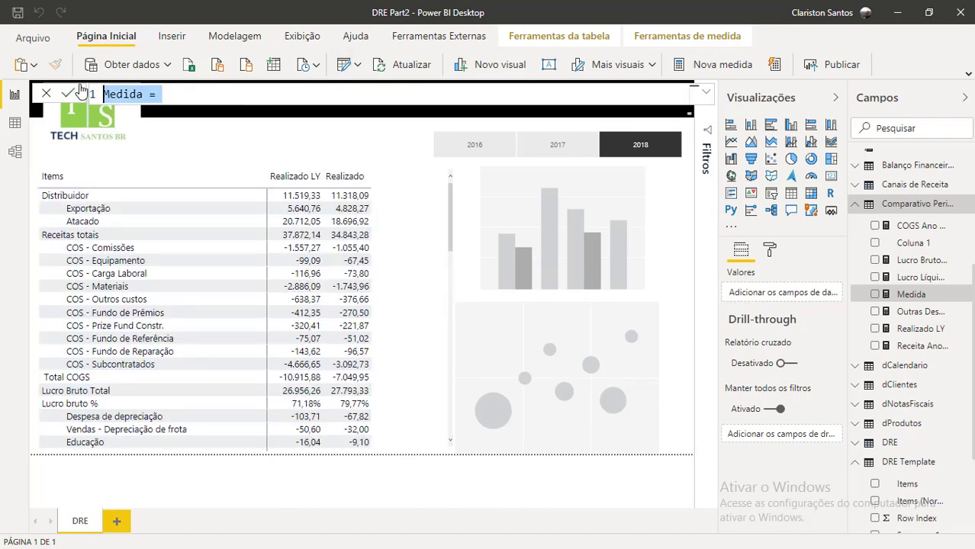
text(Lucro Líquido)
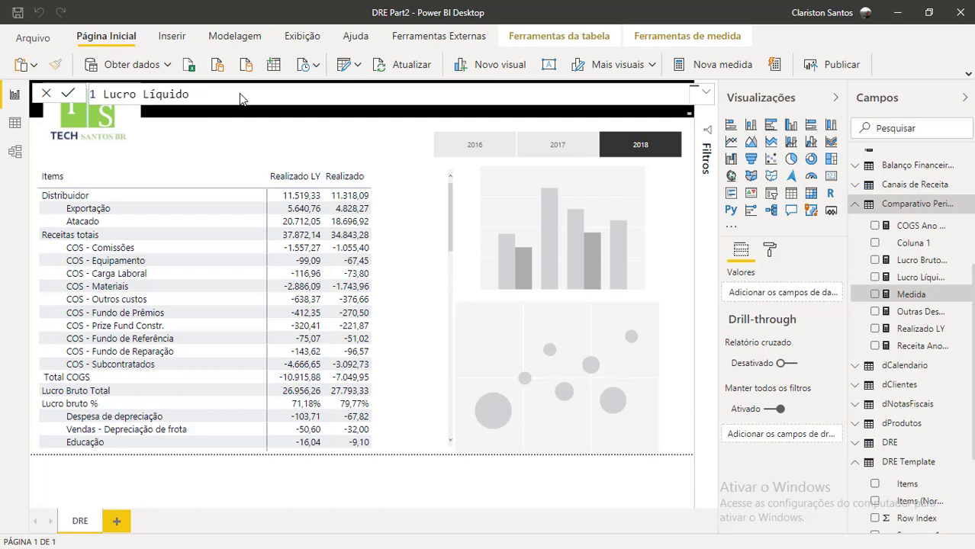
key(BackSpace)
text(% aN)
key(BackSpace)
key(BackSpace)
text(Ano Anterior)
click(705, 93)
text(=)
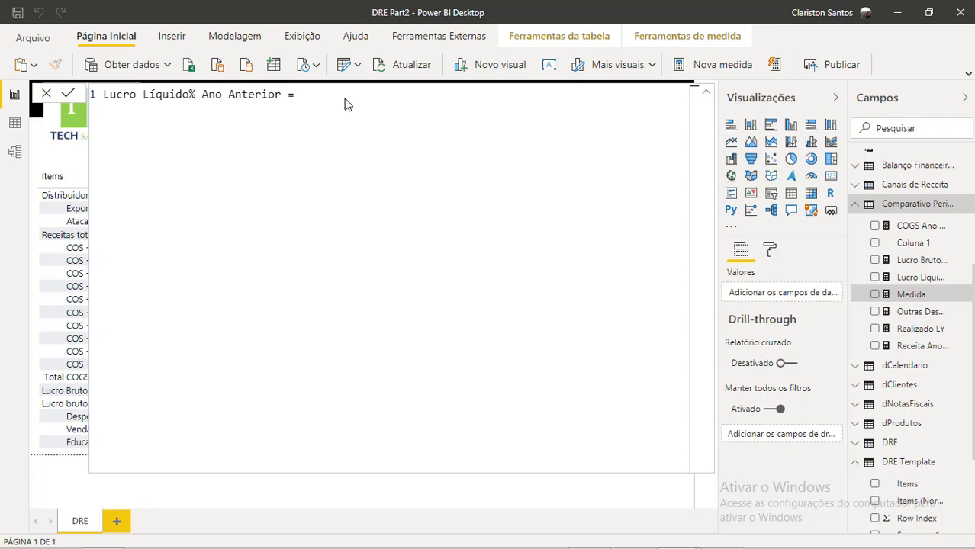
text(DIVIDE([Lucro Líquido Ano Anterior],[Receita Ano Anterior],0))
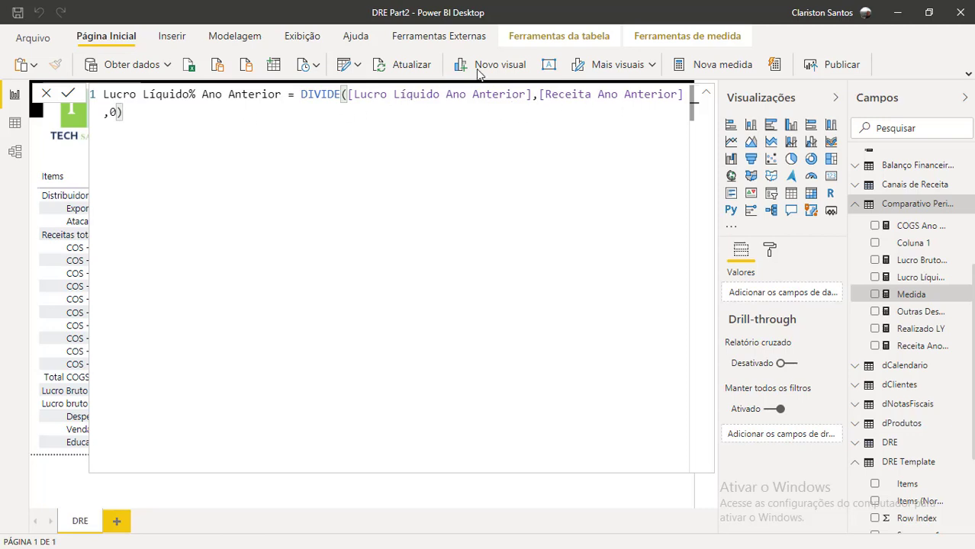
key(Return)
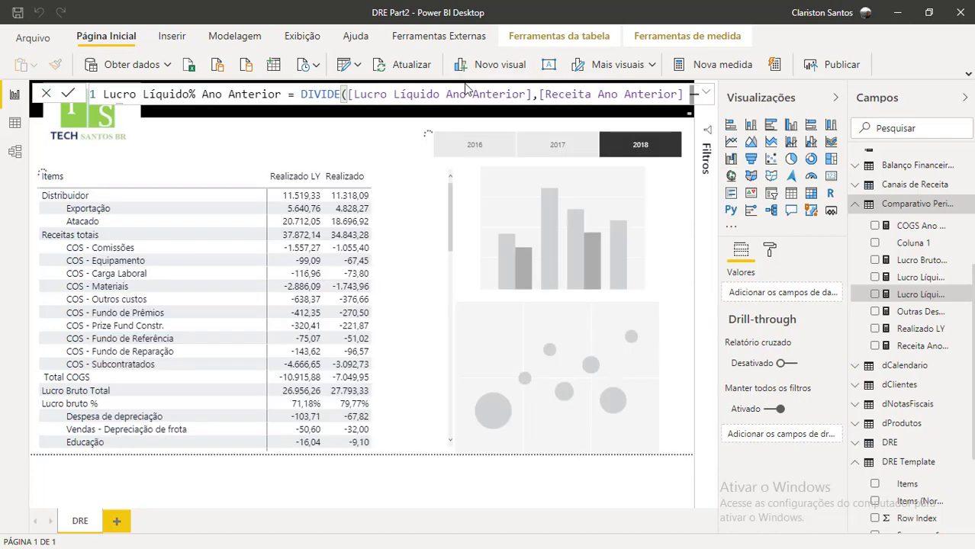
Step: Format the Lucro Líquido% Ano Anterior measure as a percentage
click(571, 38)
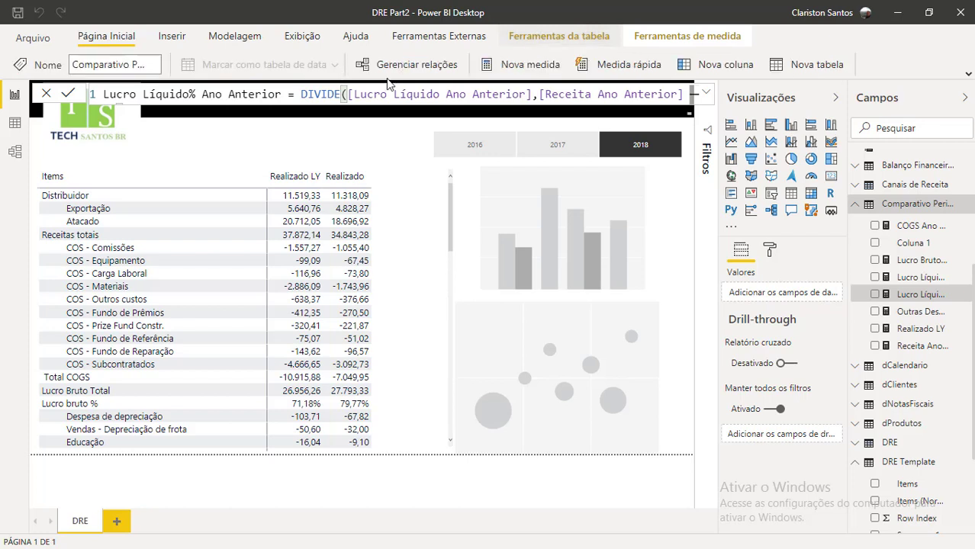
click(637, 40)
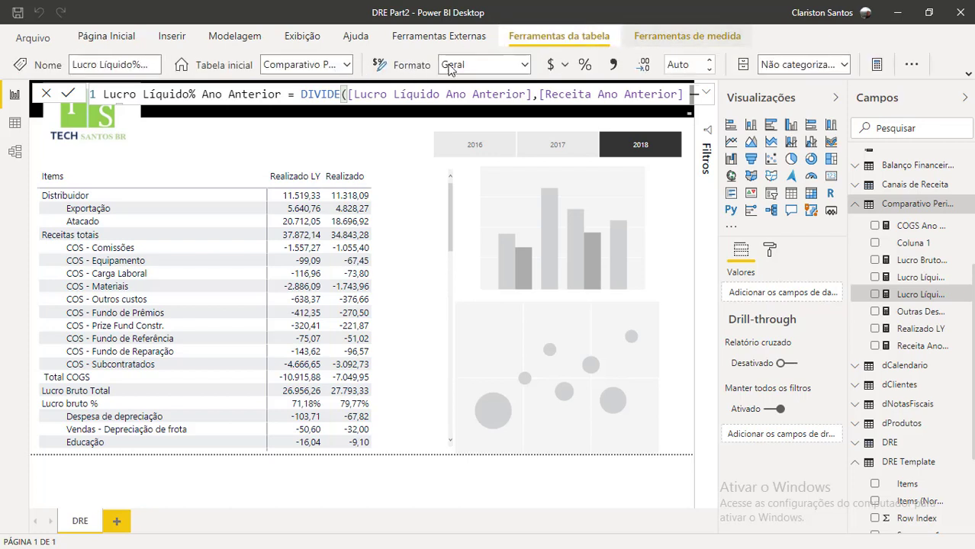
click(584, 65)
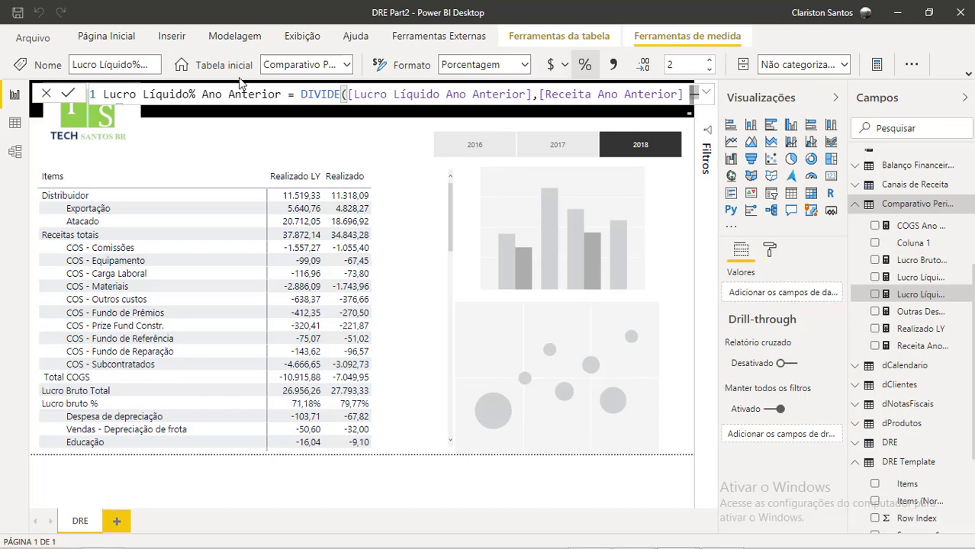
Step: Create the measure Lucro Bruto% Ano Anterior = DIVIDE([Lucro Bruto Ano Anterior],[Receita Ano Anterior],0) and format it as a percentage
click(706, 92)
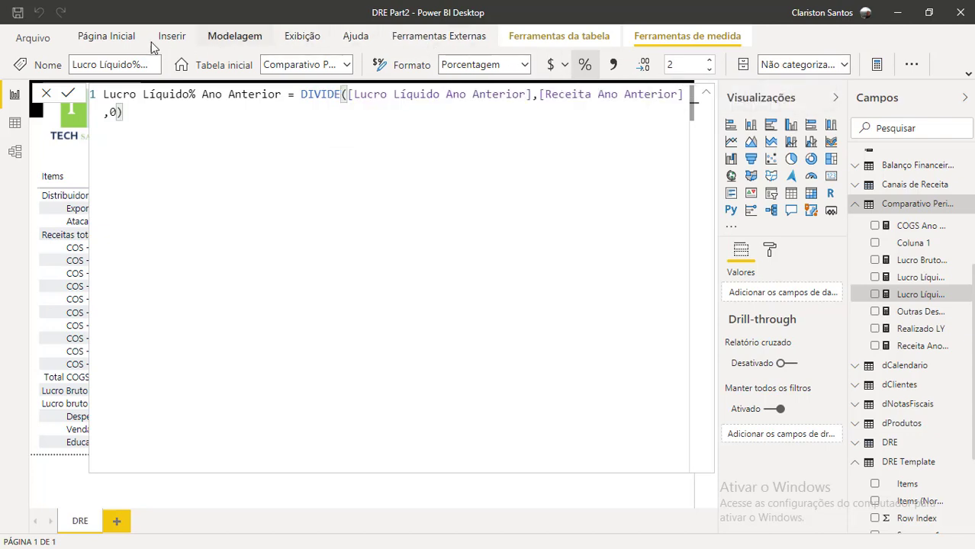
click(106, 36)
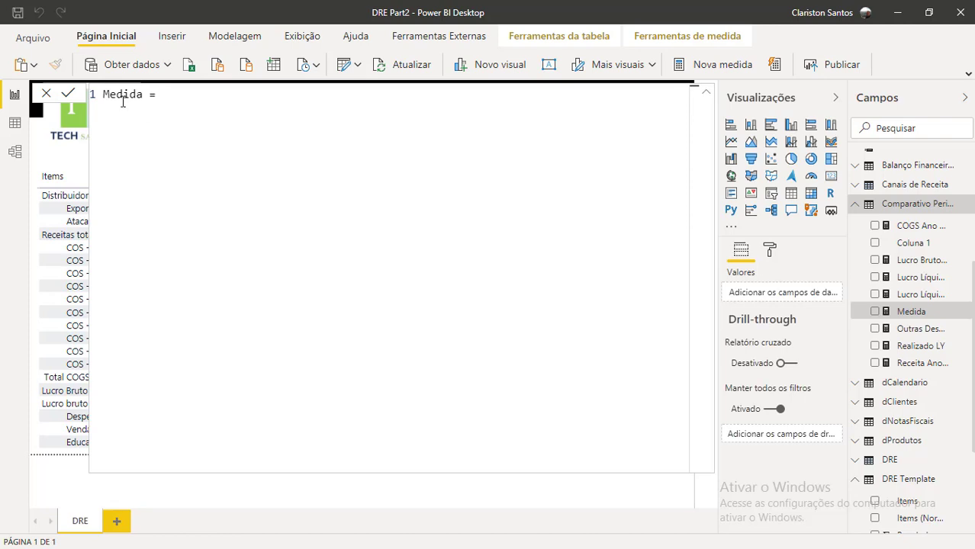
double_click(123, 102)
text(Lucro)
key(BackSpace)
key(BackSpace)
text(ro Bruto% Ant)
key(BackSpace)
key(BackSpace)
text(no Anterior)
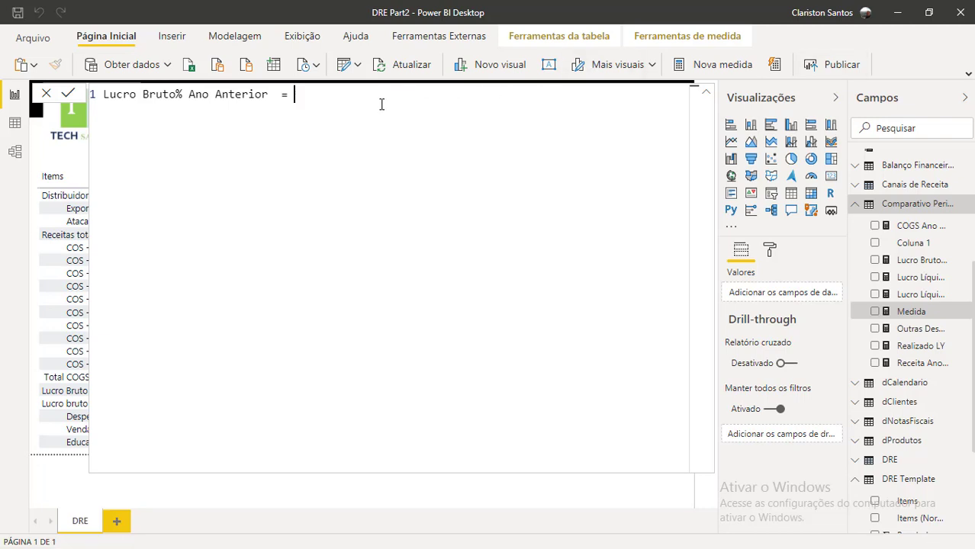
text(DIVIDE([Lucro Bruto Ano Anterior],[Receita Ano Anterior],0))
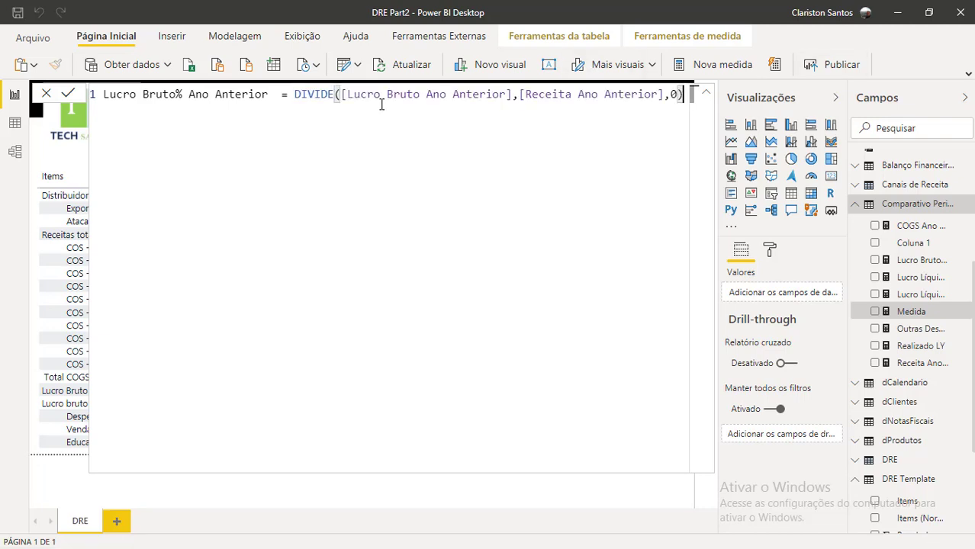
key(Return)
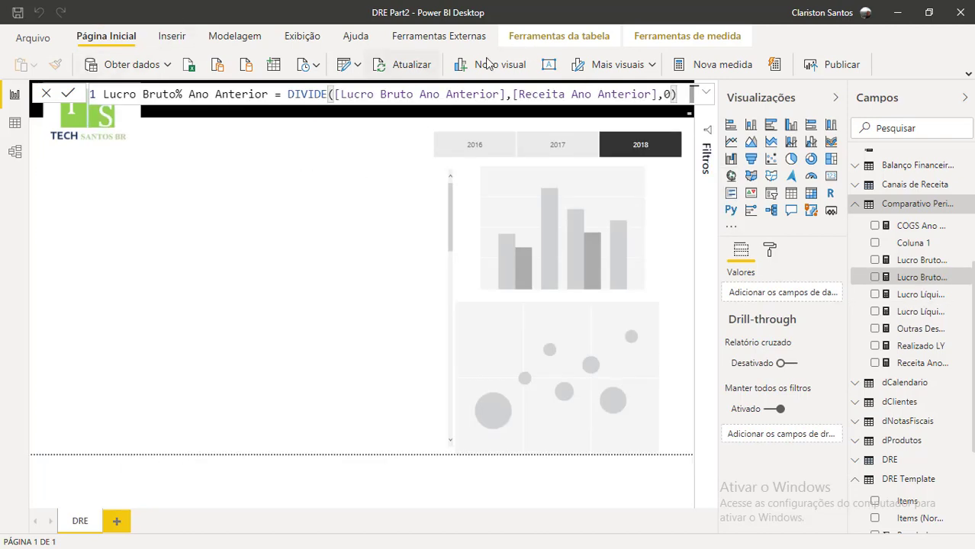
click(558, 40)
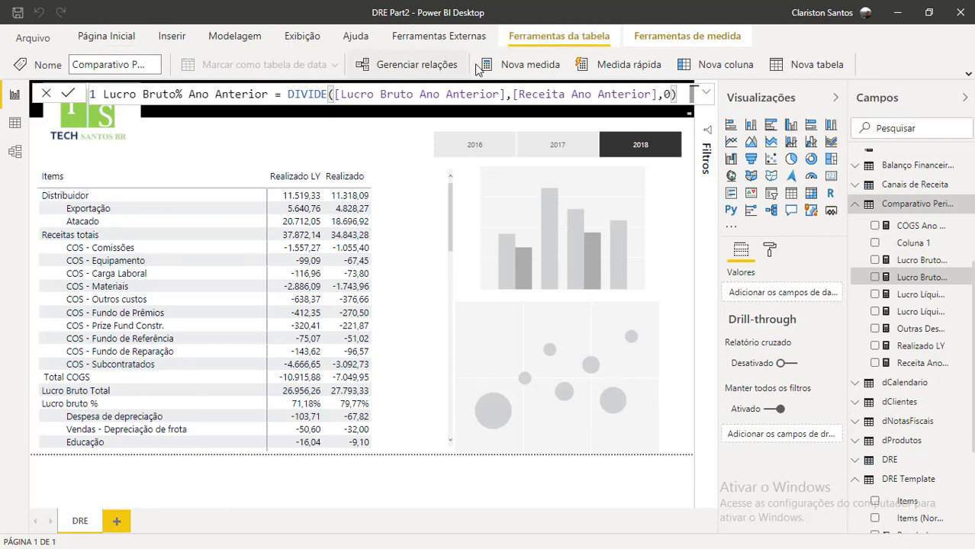
click(672, 37)
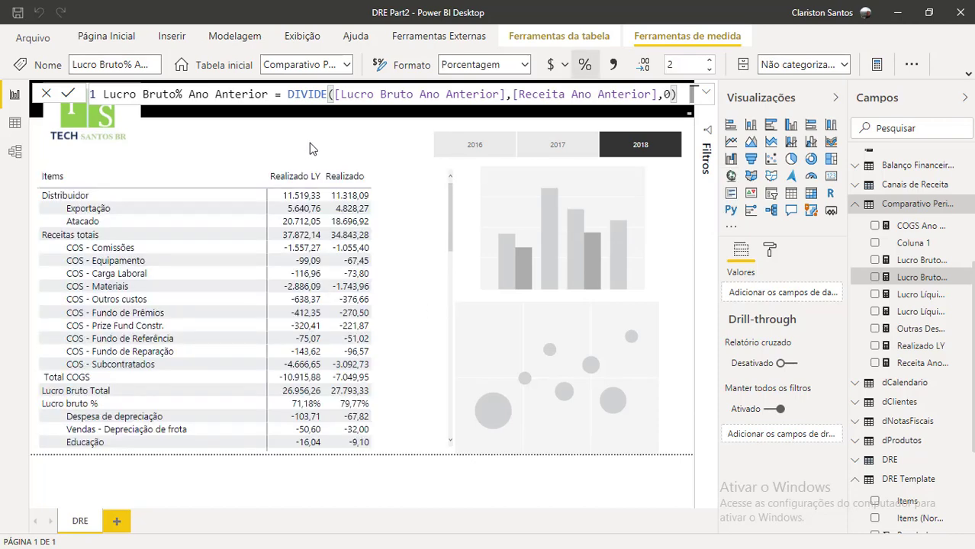
Step: Delete the placeholder column Coluna 1 from the Comparativo Periodo table
click(956, 245)
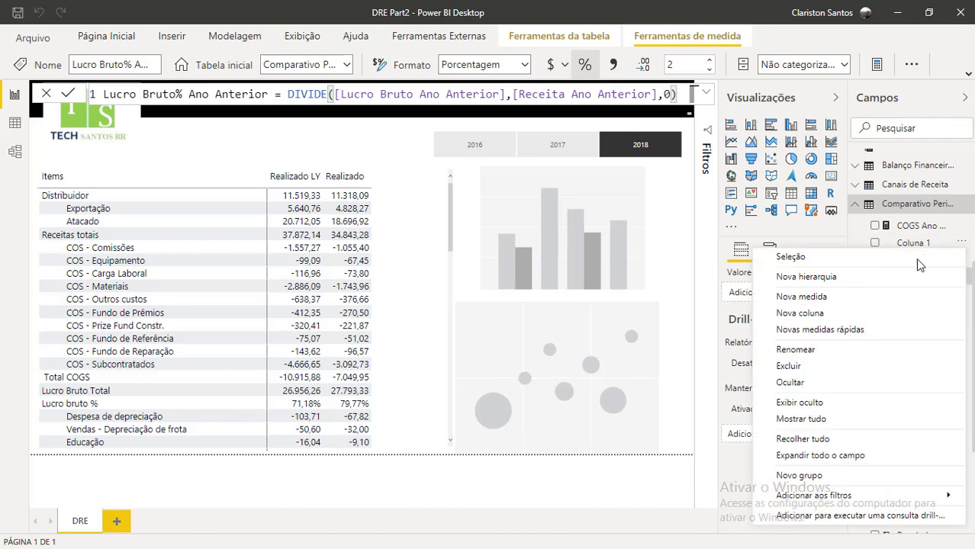
click(813, 365)
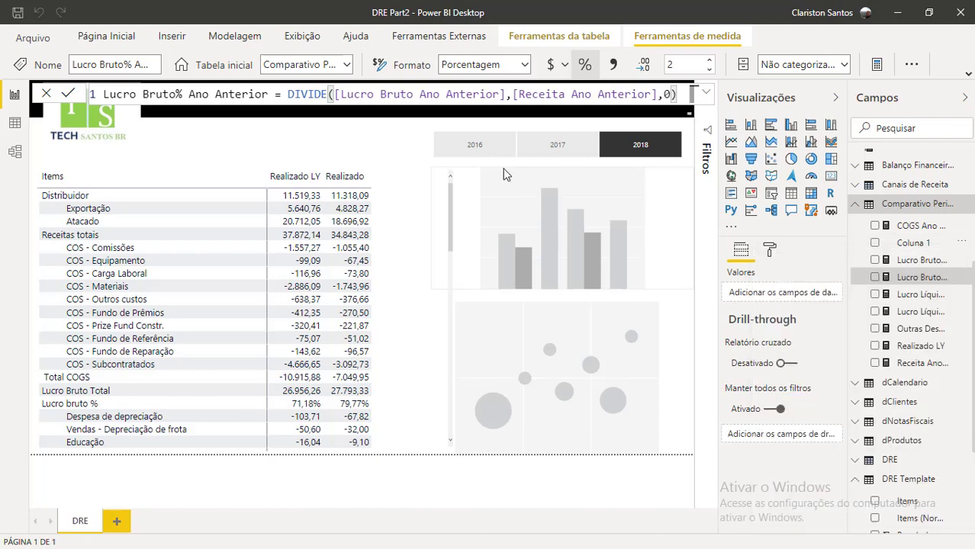
click(559, 303)
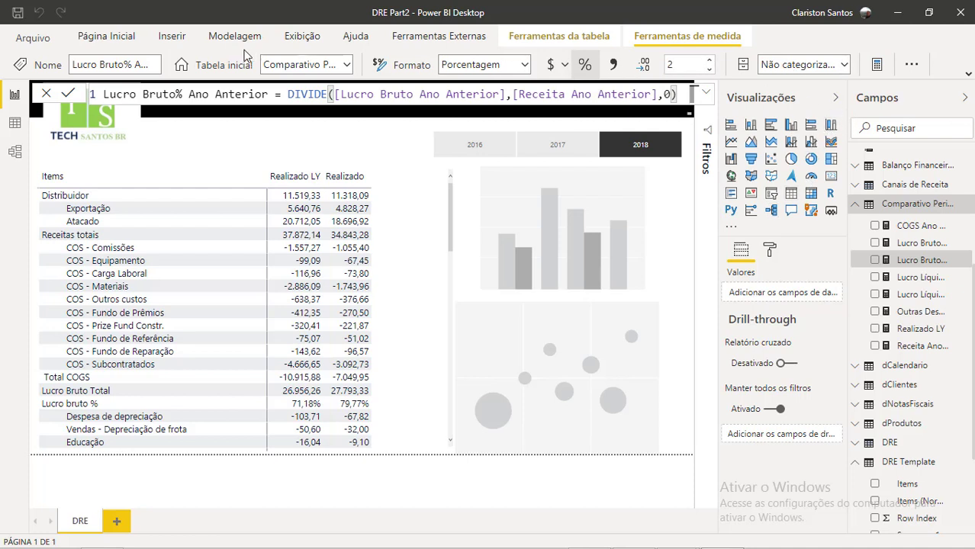
Step: Create the measure Atual vs Anterior in the Comparativo Periodo table by pasting the prepared SWITCH formula over the default measure text
click(104, 35)
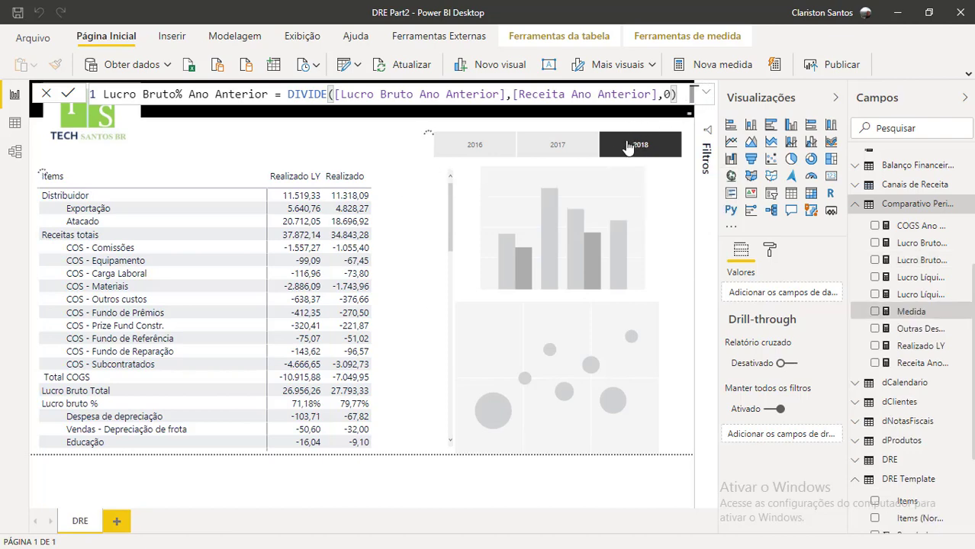
click(705, 93)
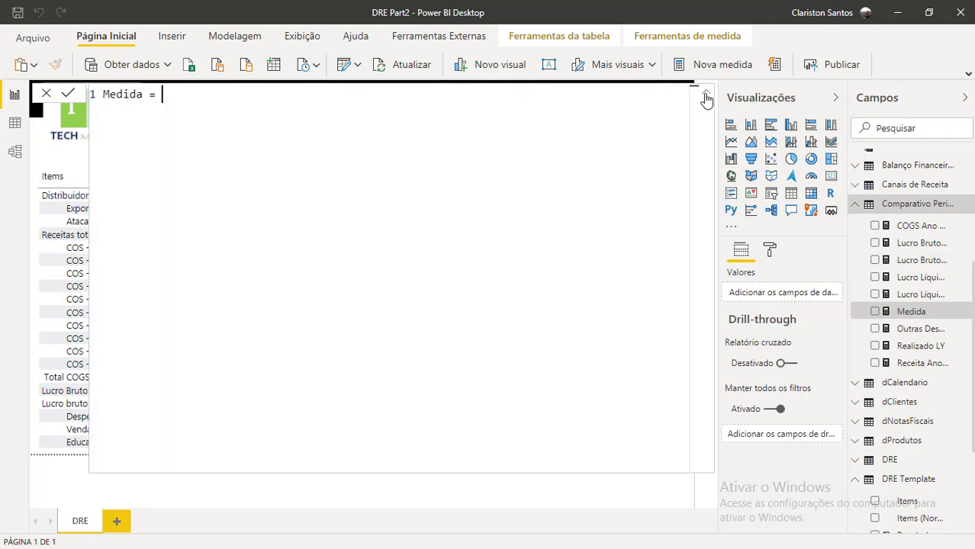
double_click(124, 96)
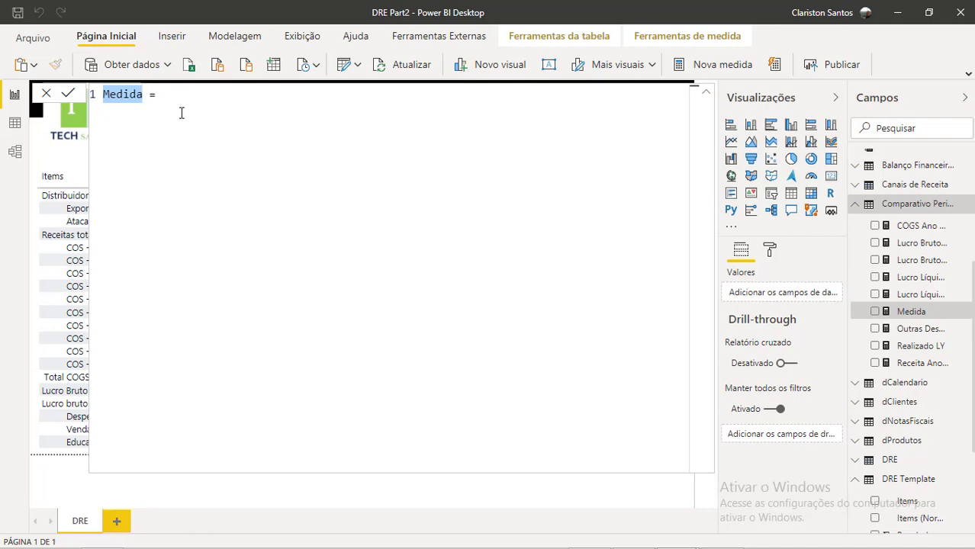
key(ctrl+a)
key(ctrl+v)
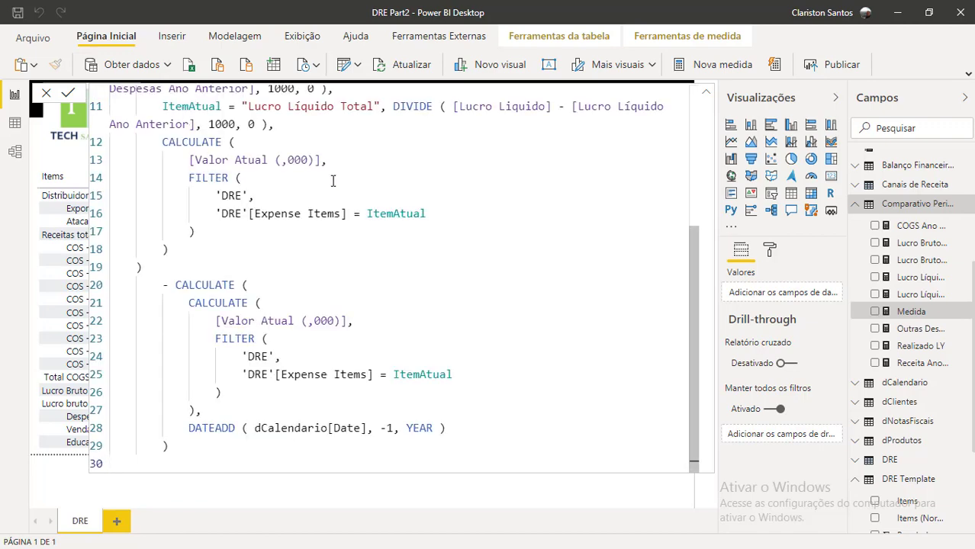
scroll(364, 203, up, 5)
ctrl+scroll(365, 204, down, 3)
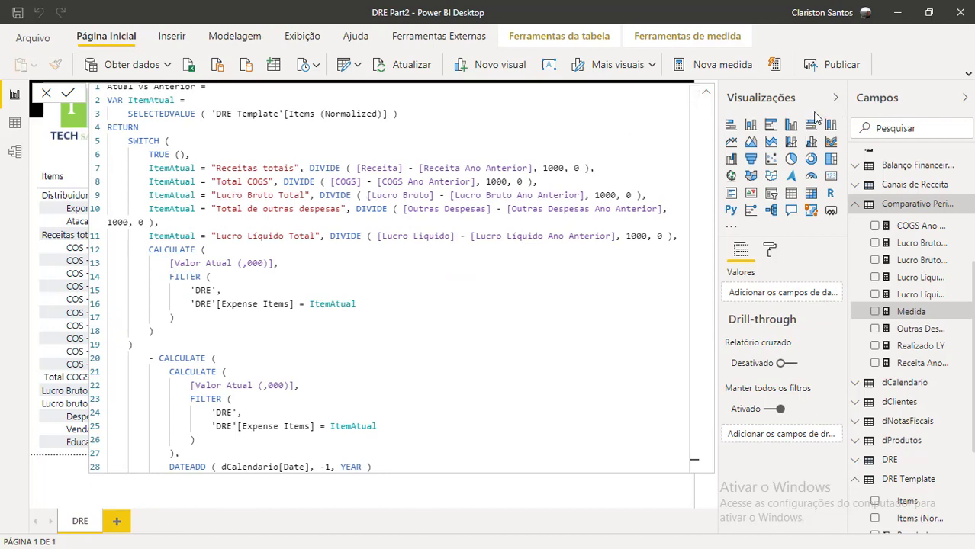
Step: Hide the visualization options to widen the report canvas and expand the Comparativo Periodo table to show its measures
click(839, 97)
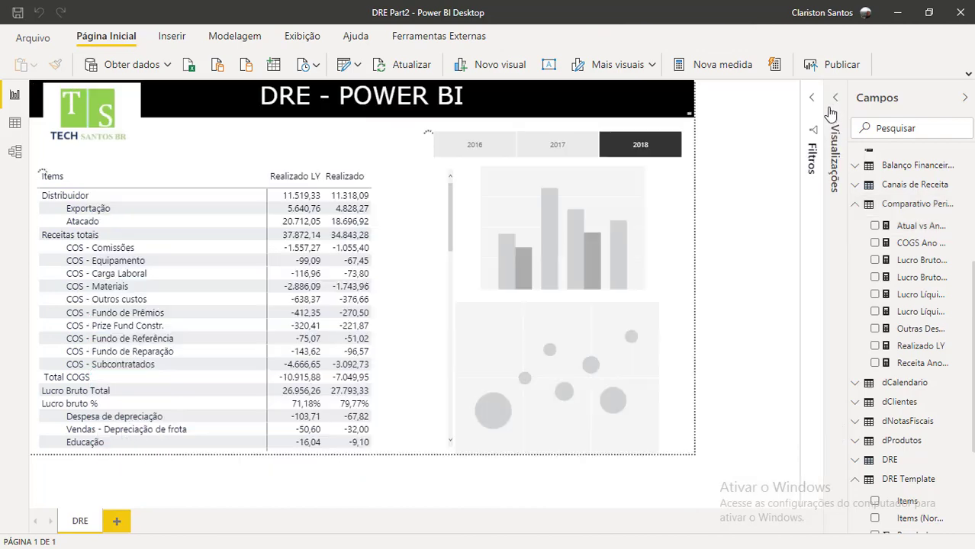
click(965, 98)
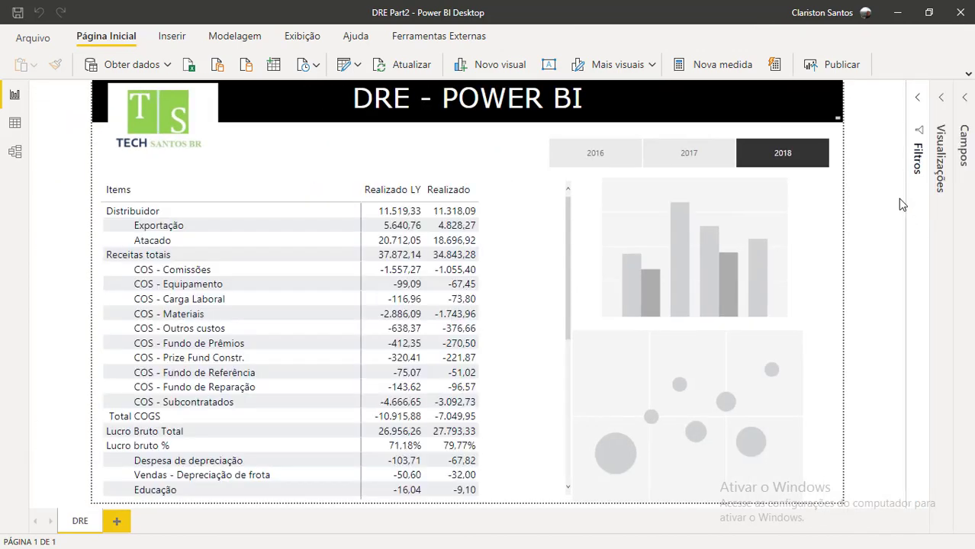
click(964, 107)
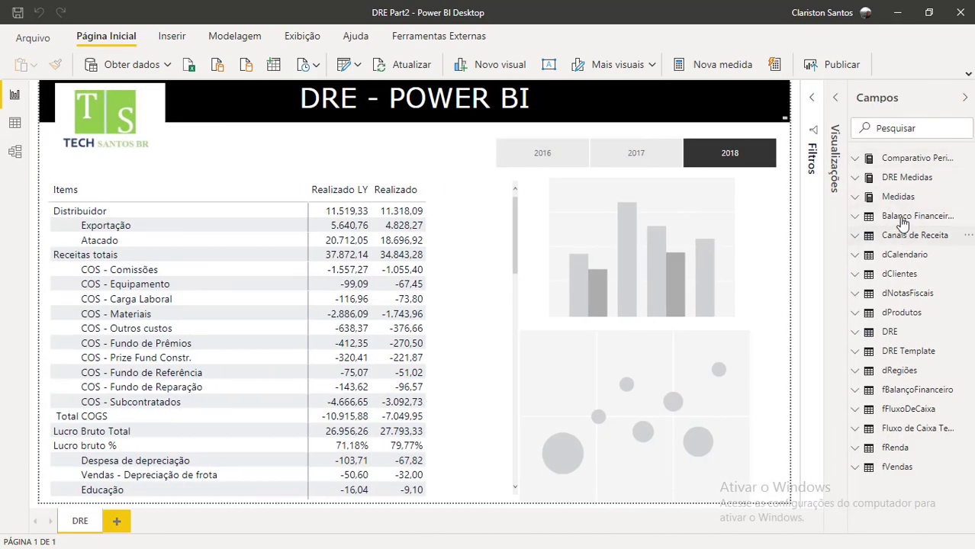
click(885, 158)
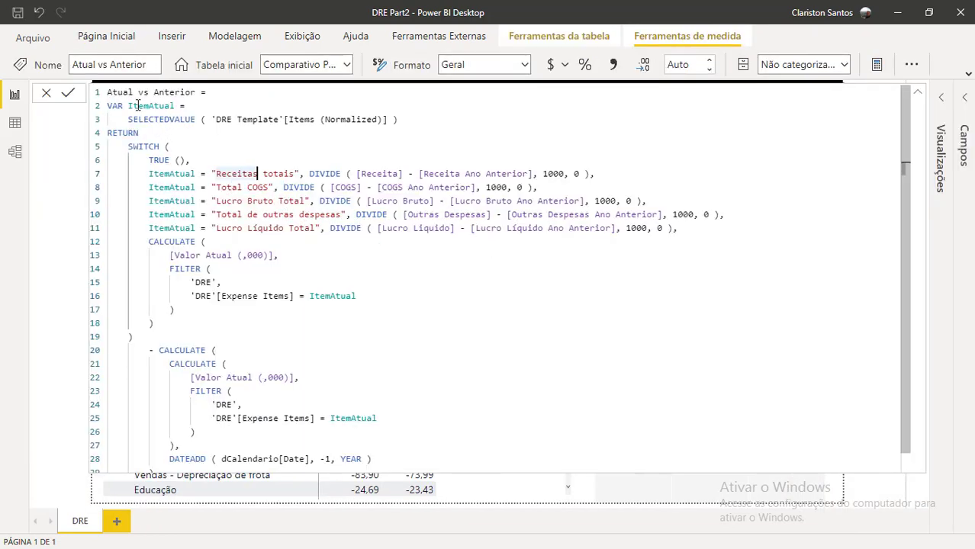
Step: Examine the ItemAtual variable and the SWITCH cases in the Atual vs Anterior formula that divide current minus prior-year values by 1000
drag(107, 106, 409, 131)
click(105, 138)
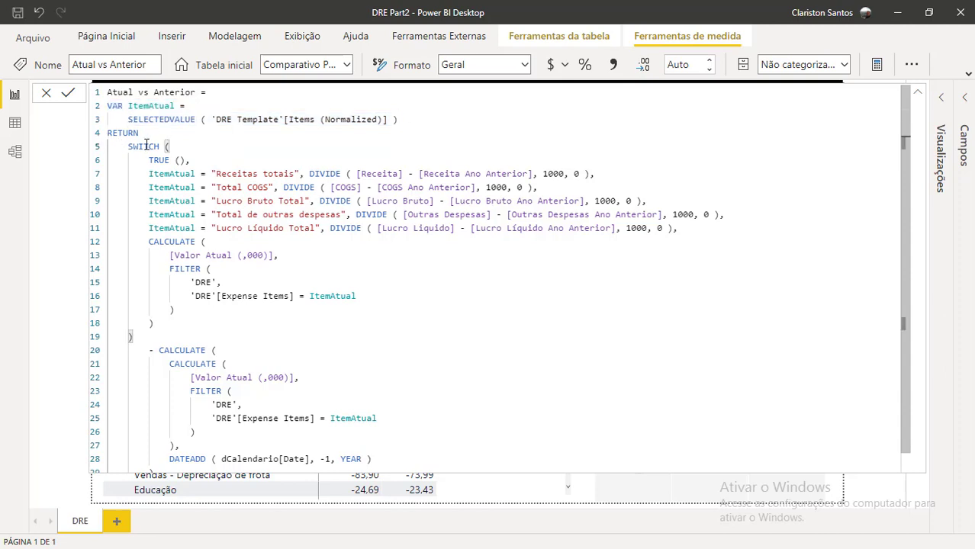
click(169, 147)
drag(357, 174, 533, 174)
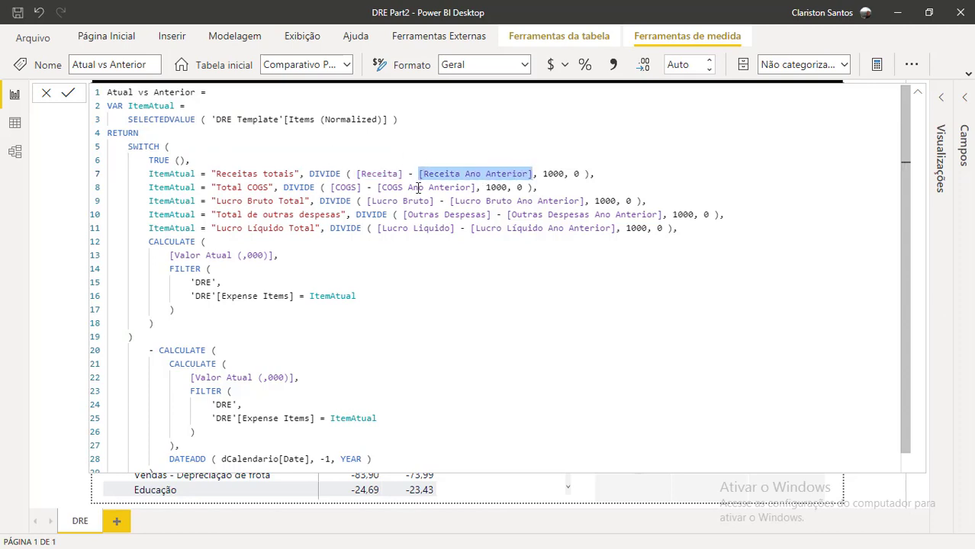
drag(564, 174, 544, 174)
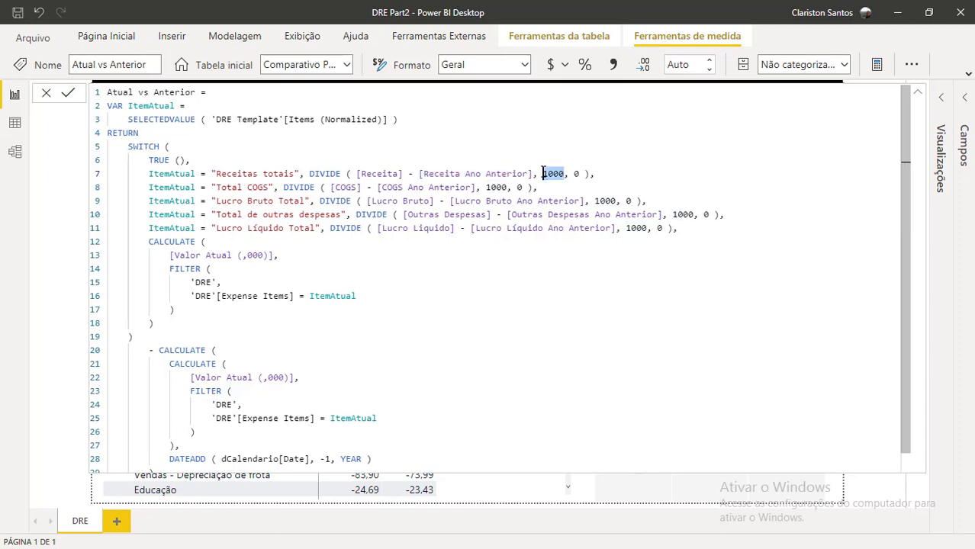
drag(310, 174, 466, 231)
click(306, 200)
click(447, 215)
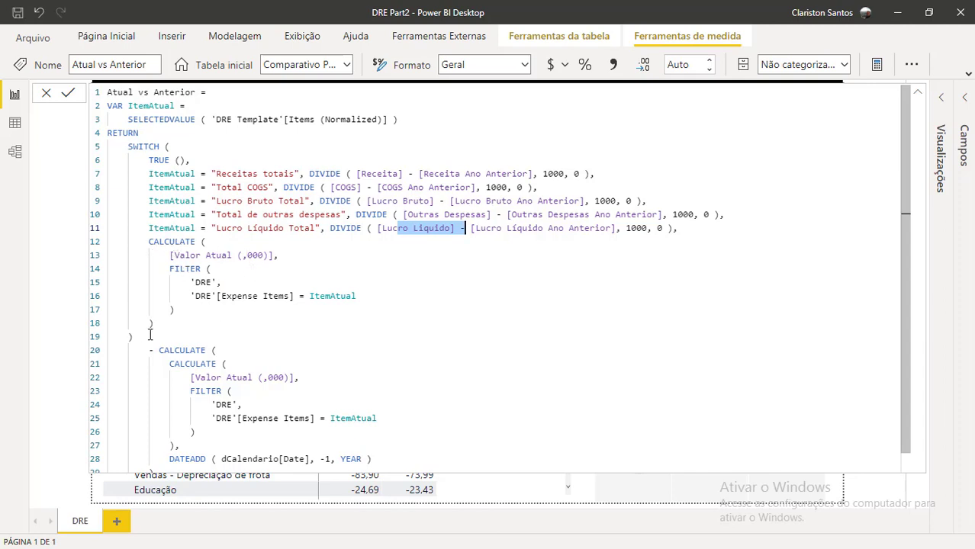
Step: Examine the two CALCULATE blocks in the Atual vs Anterior formula, comparing the current-value calculation with the DATEADD prior-year one
drag(149, 335, 123, 239)
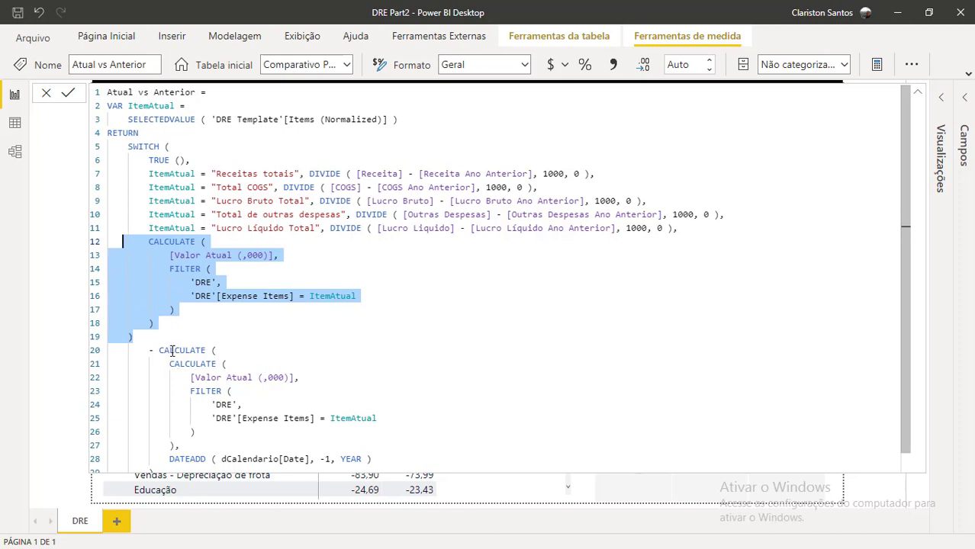
drag(166, 364, 385, 466)
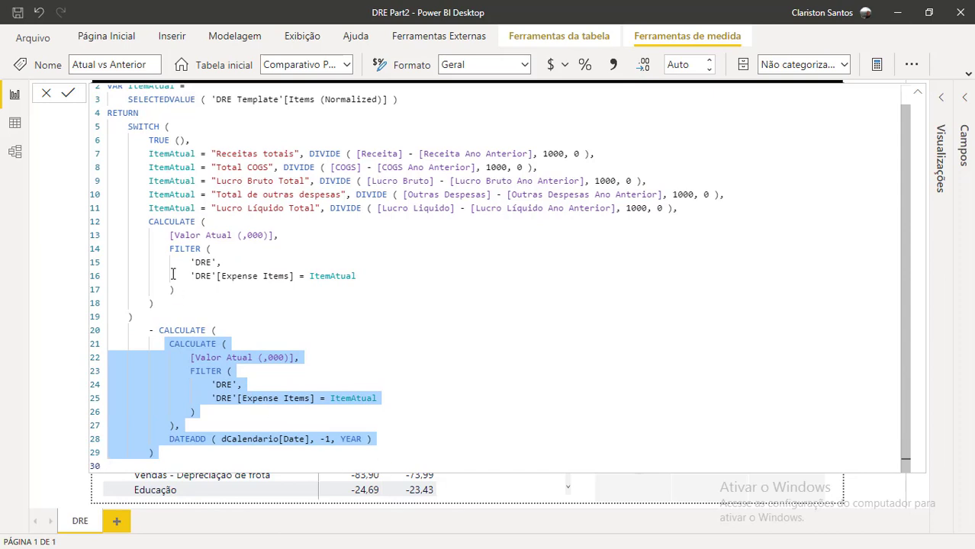
drag(148, 222, 296, 312)
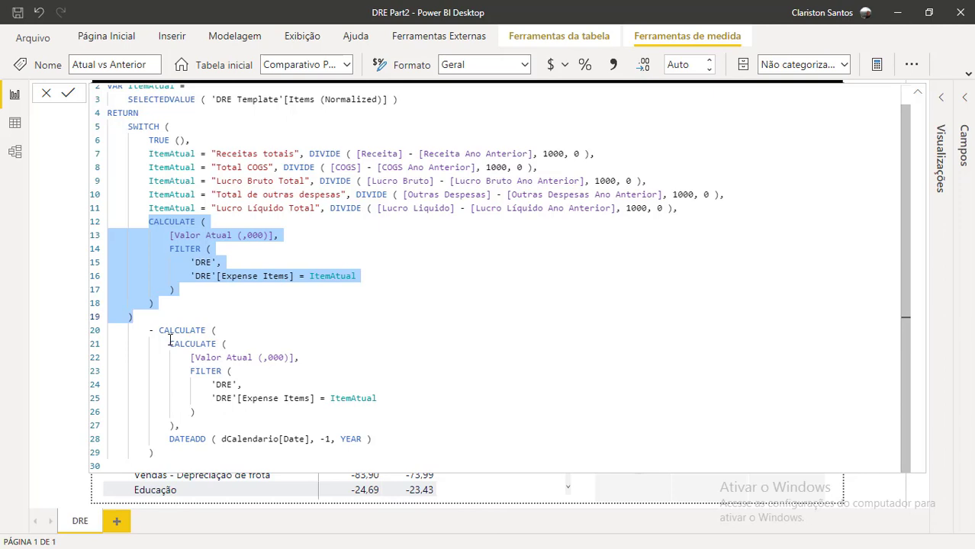
drag(169, 343, 316, 464)
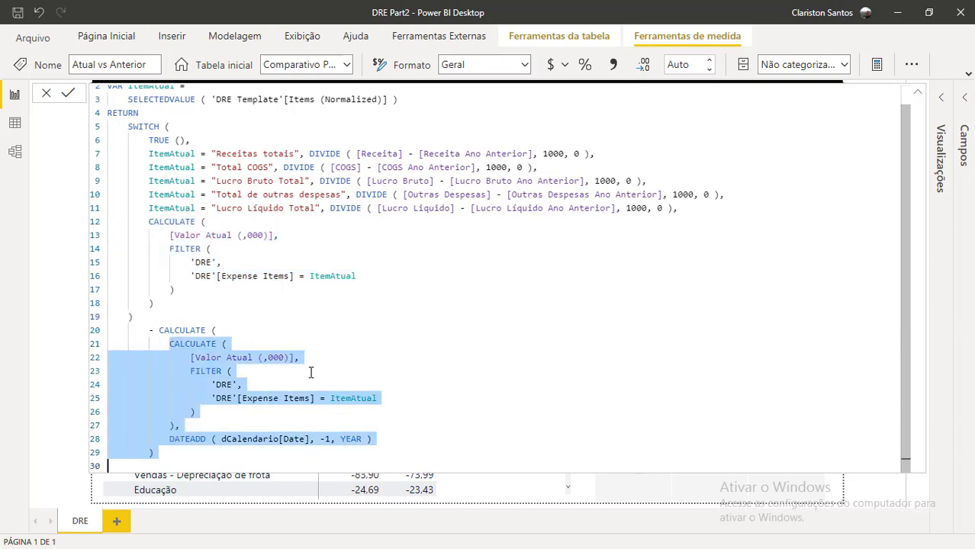
scroll(248, 313, up, 1)
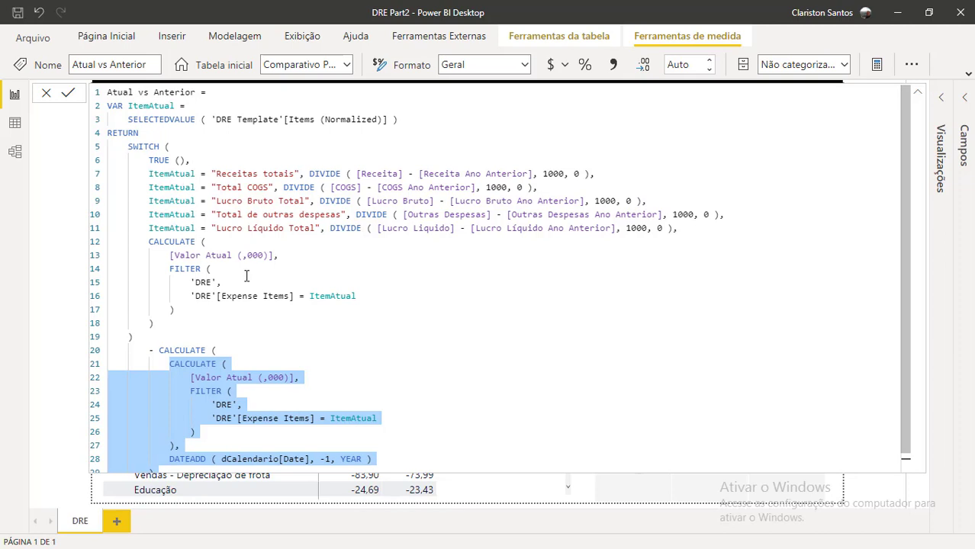
scroll(247, 276, down, 1)
scroll(245, 366, up, 1)
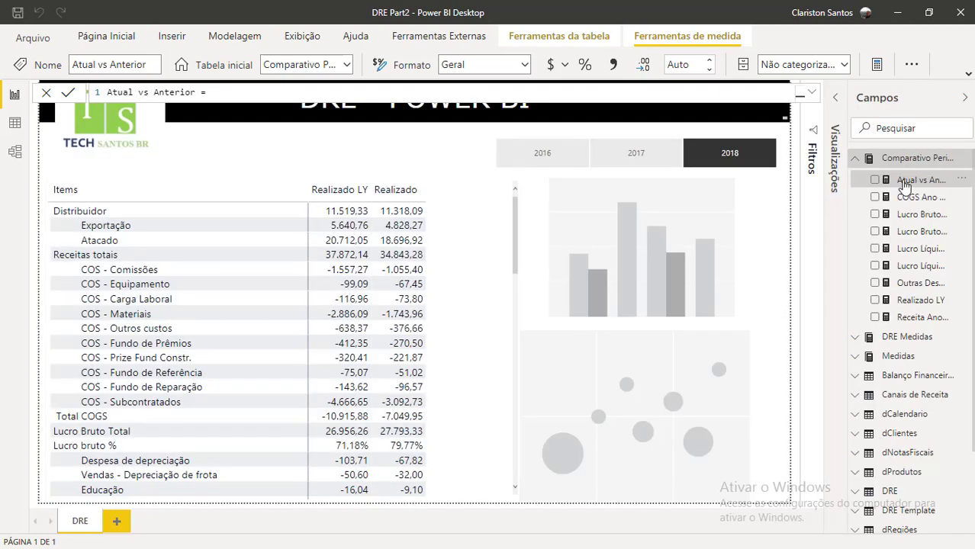
Step: Add the Atual vs Anterior measure to the DRE table on the report and narrow its Items column
drag(910, 182, 479, 277)
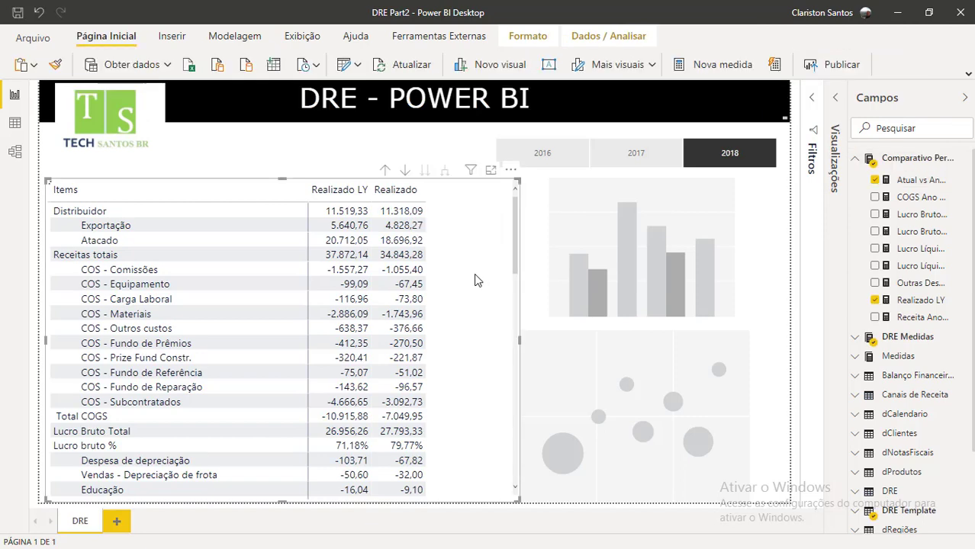
drag(401, 212, 449, 260)
scroll(460, 382, down, 15)
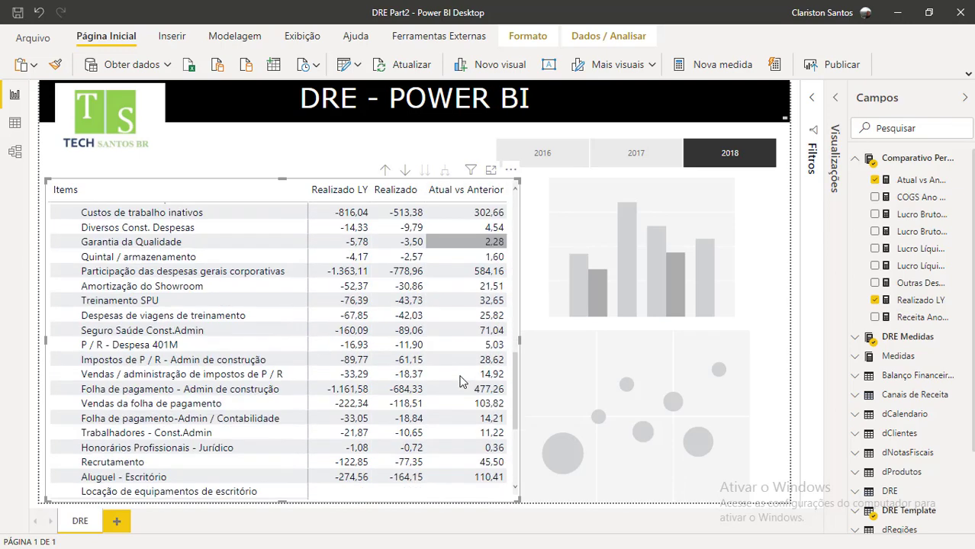
scroll(460, 382, up, 15)
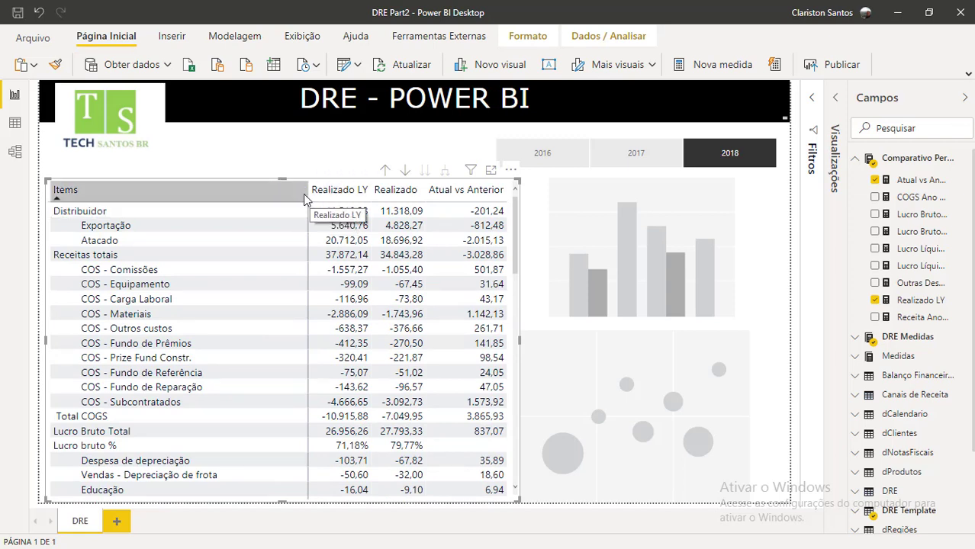
drag(303, 196, 266, 197)
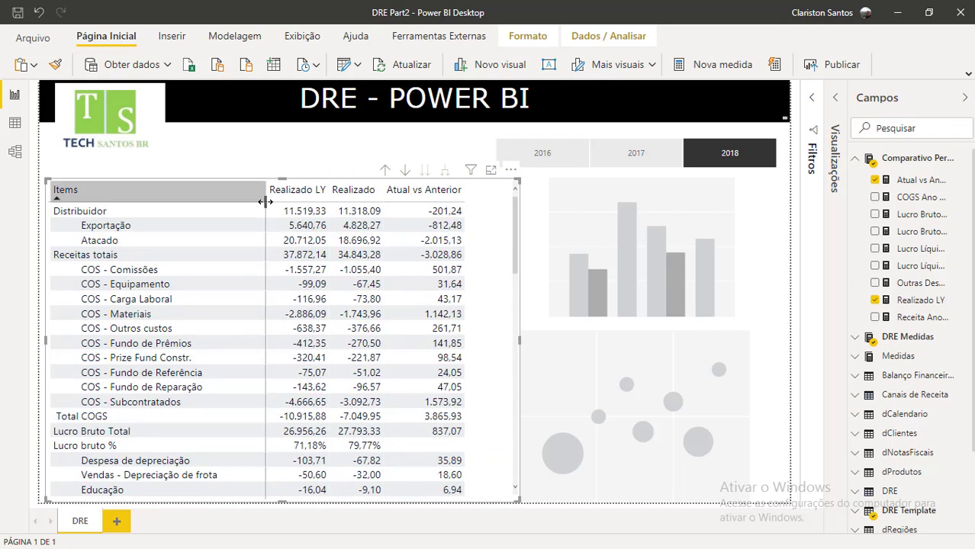
click(257, 168)
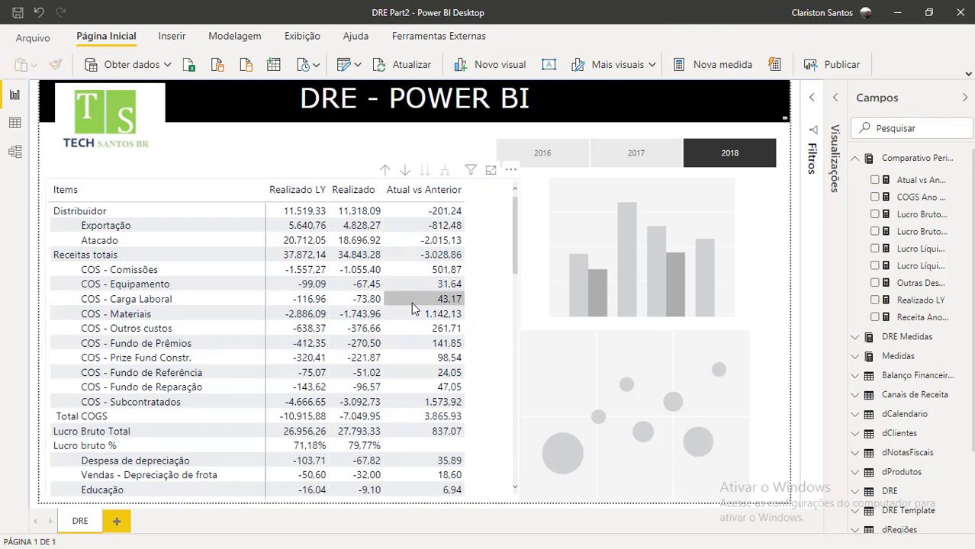
scroll(412, 323, down, 15)
scroll(411, 323, down, 2)
scroll(412, 323, up, 20)
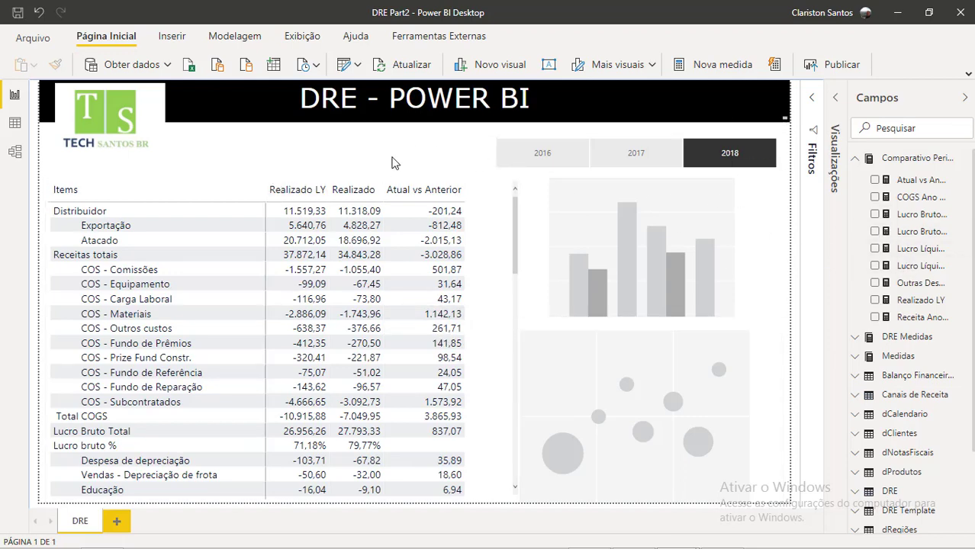
Step: Start a new measure in the Comparativo Periodo table and expand its formula editor
click(904, 162)
click(901, 162)
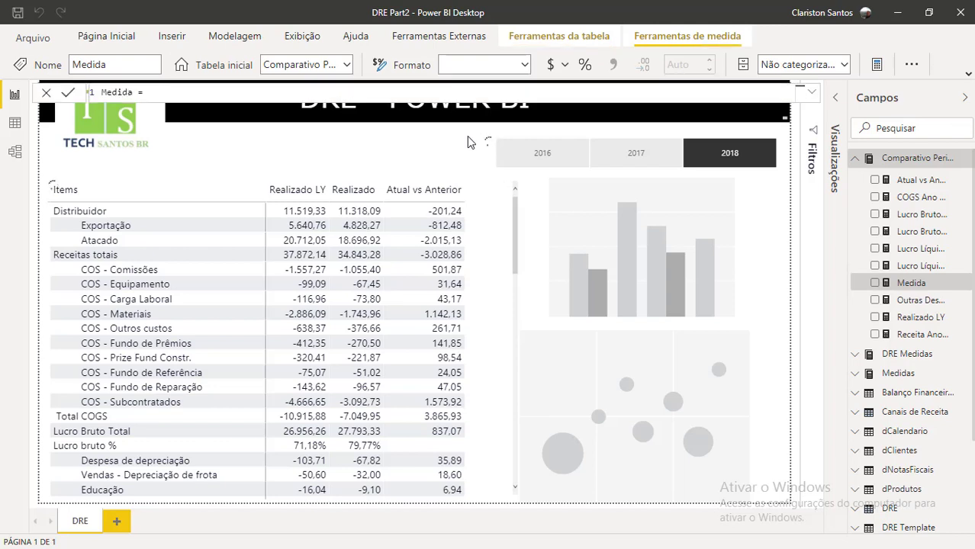
click(812, 95)
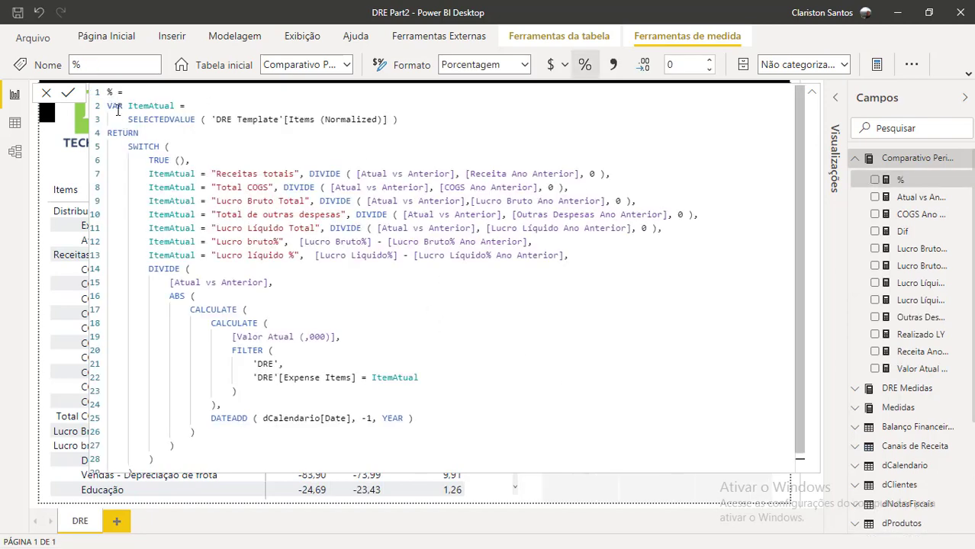
Step: Examine the ItemAtual variable and the SWITCH cases in the % formula that divide Atual vs Anterior by the prior-year measures
drag(110, 105, 415, 121)
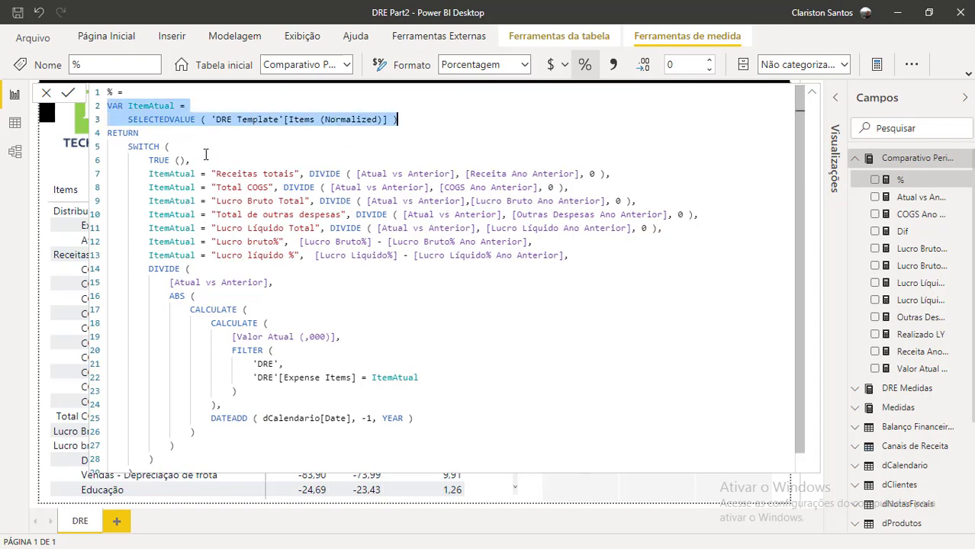
drag(124, 146, 456, 174)
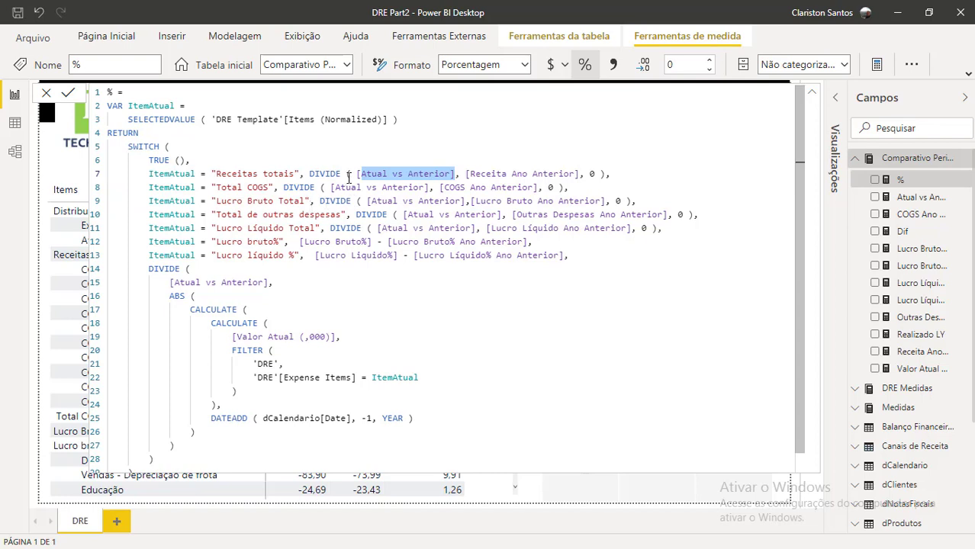
drag(355, 174, 586, 174)
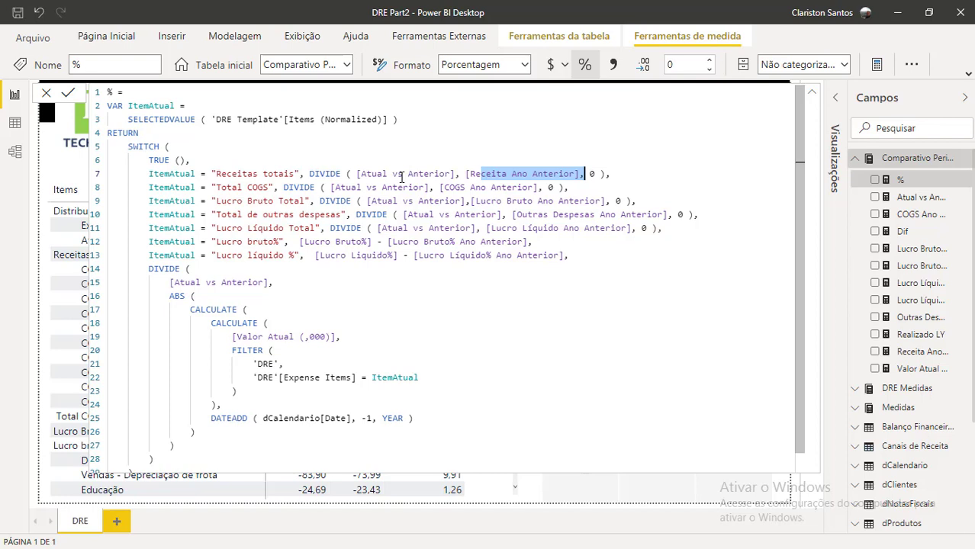
drag(211, 188, 295, 188)
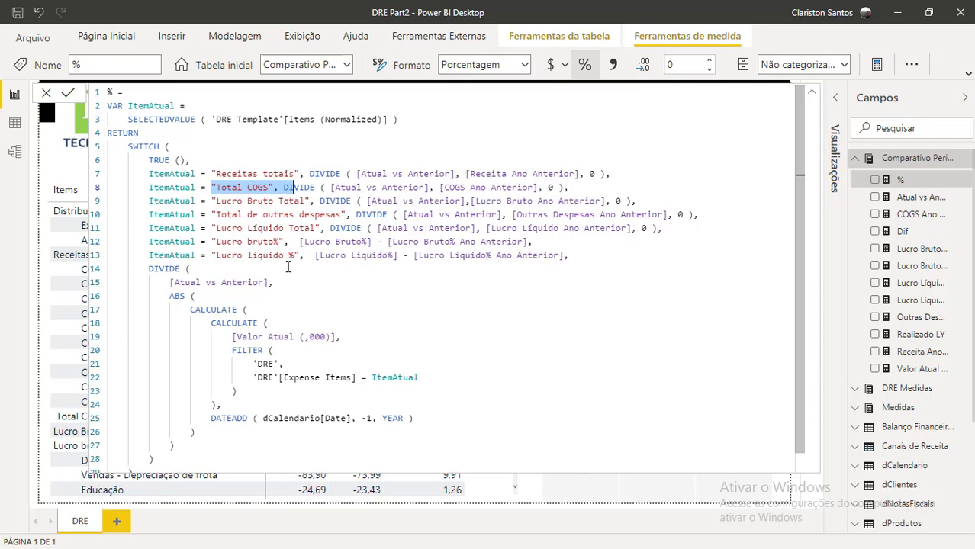
Step: Examine the fallback DIVIDE in the % formula, covering its Atual vs Anterior numerator, the inner CALCULATE filter and the DATEADD one-year shift
drag(151, 268, 265, 282)
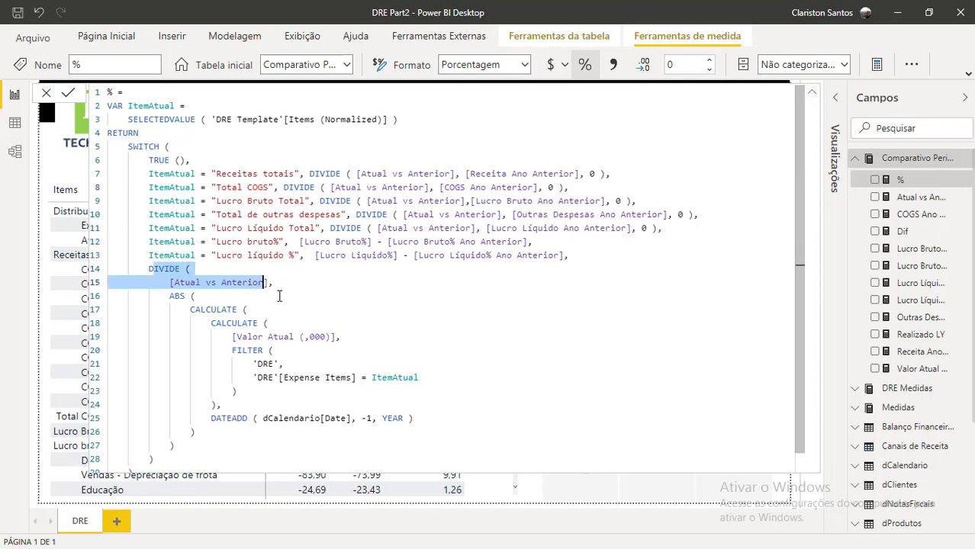
click(156, 296)
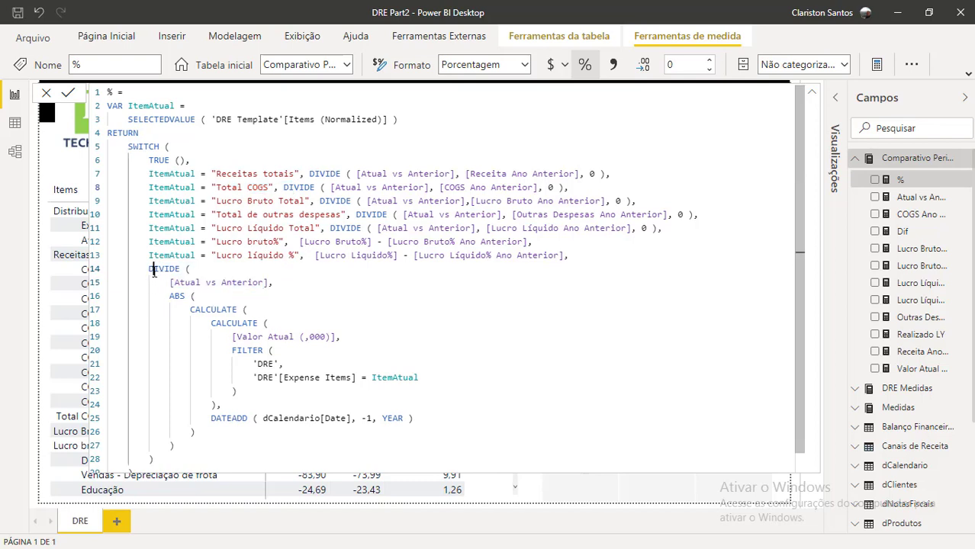
drag(177, 282, 291, 286)
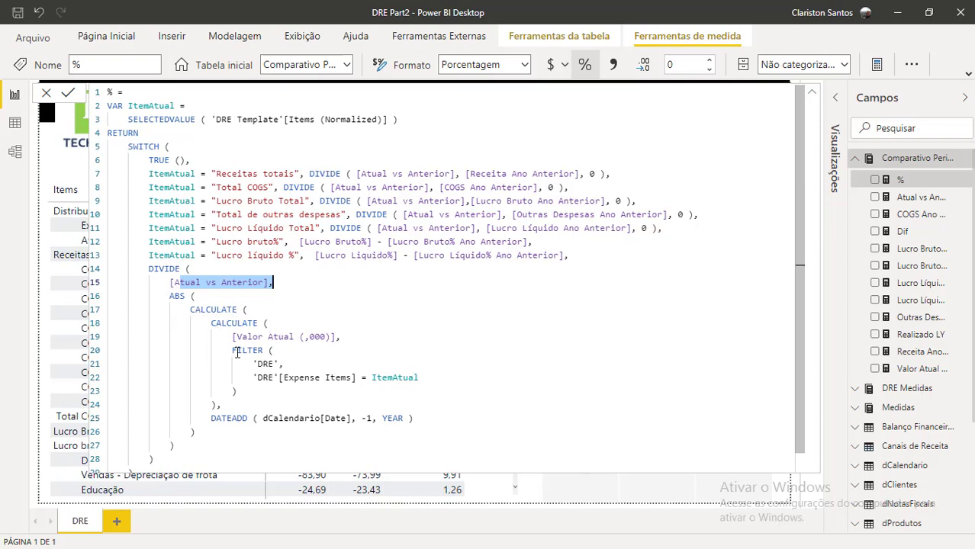
click(175, 282)
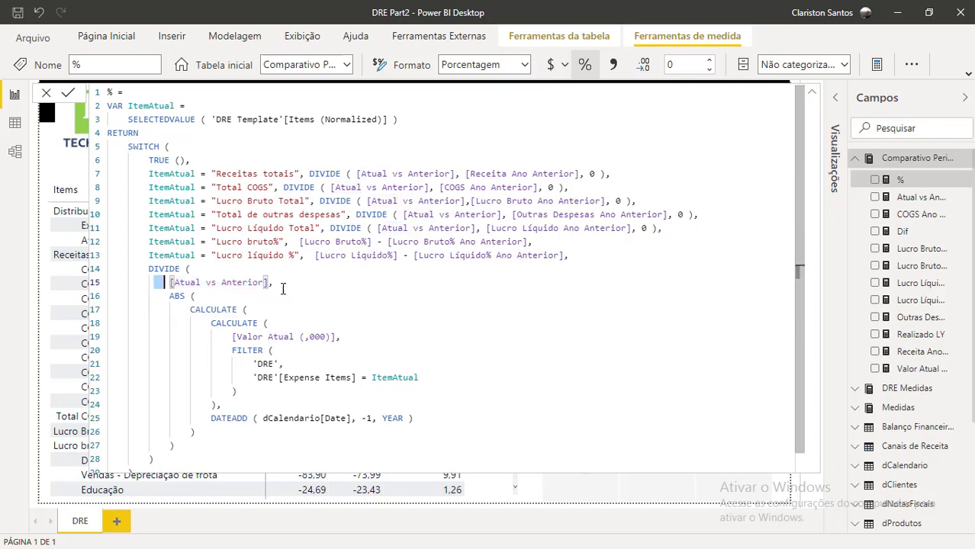
drag(154, 283, 285, 279)
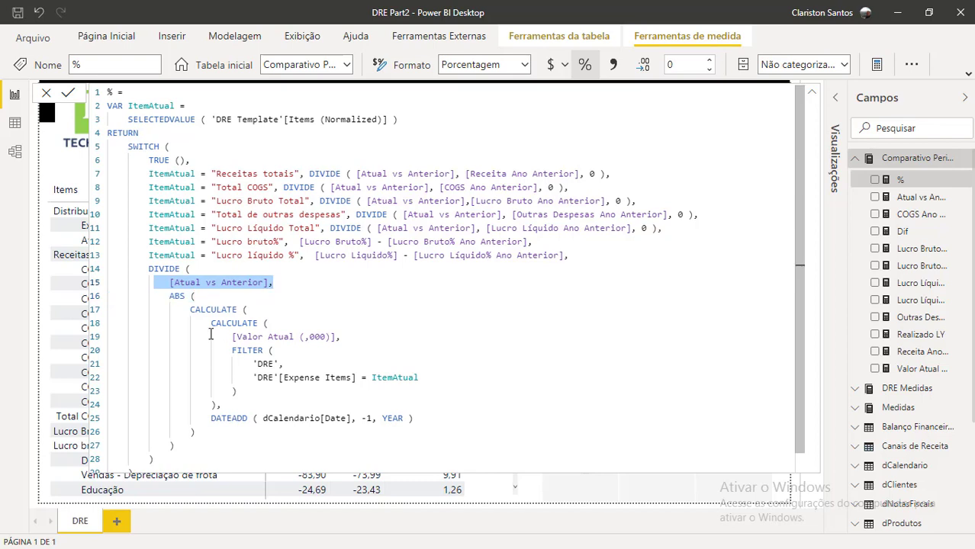
drag(211, 323, 353, 398)
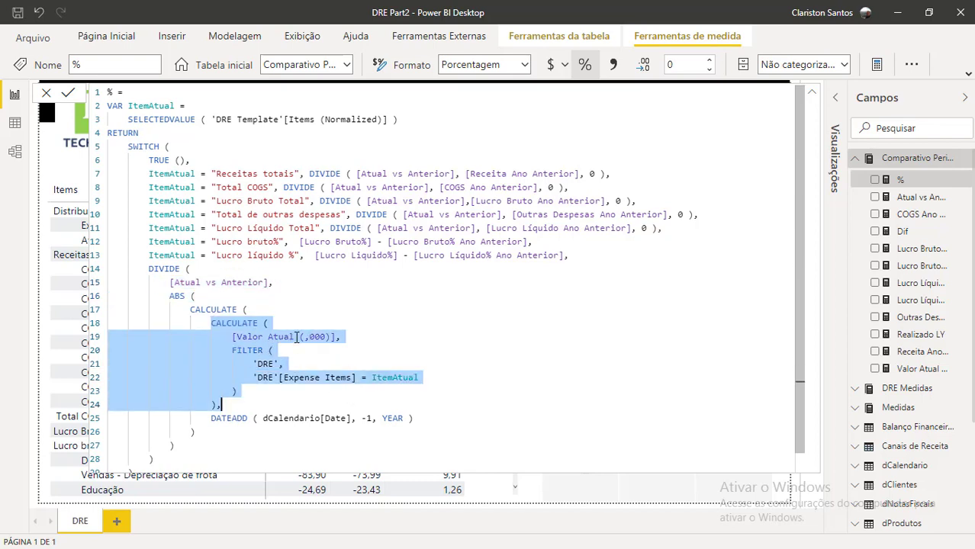
click(244, 386)
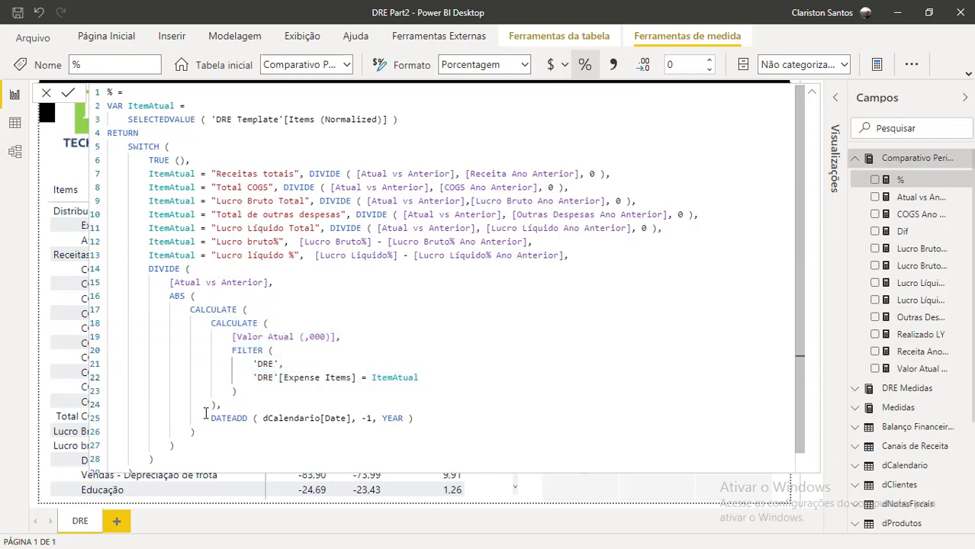
drag(210, 418, 377, 431)
Step: Examine how ABS wraps the nested prior-year CALCULATE used as the denominator of the fallback DIVIDE
click(196, 297)
shift+click(166, 296)
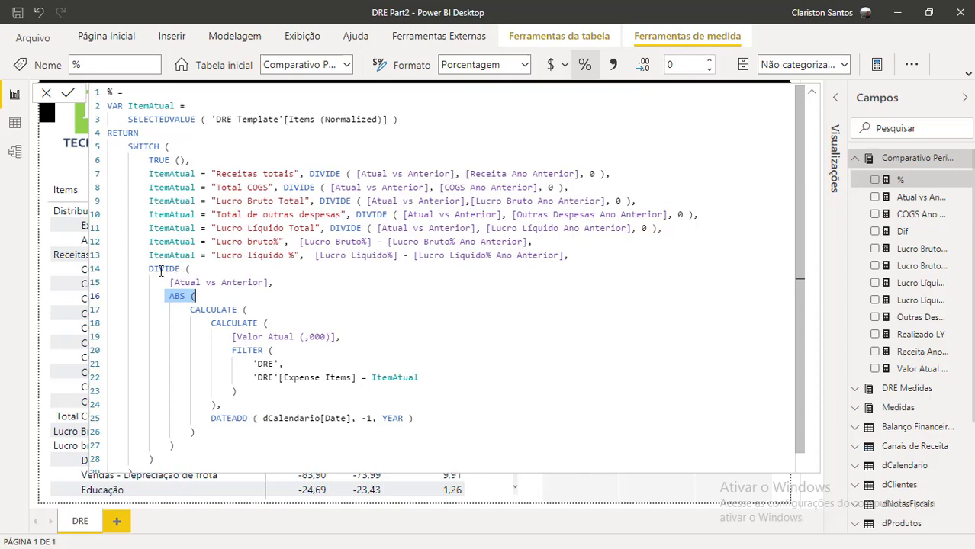
drag(159, 268, 289, 283)
click(267, 298)
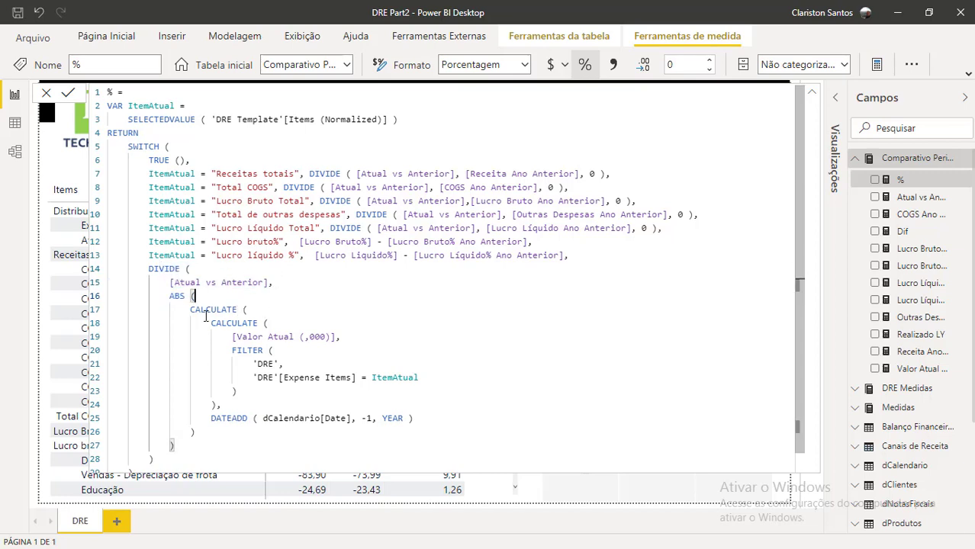
click(186, 310)
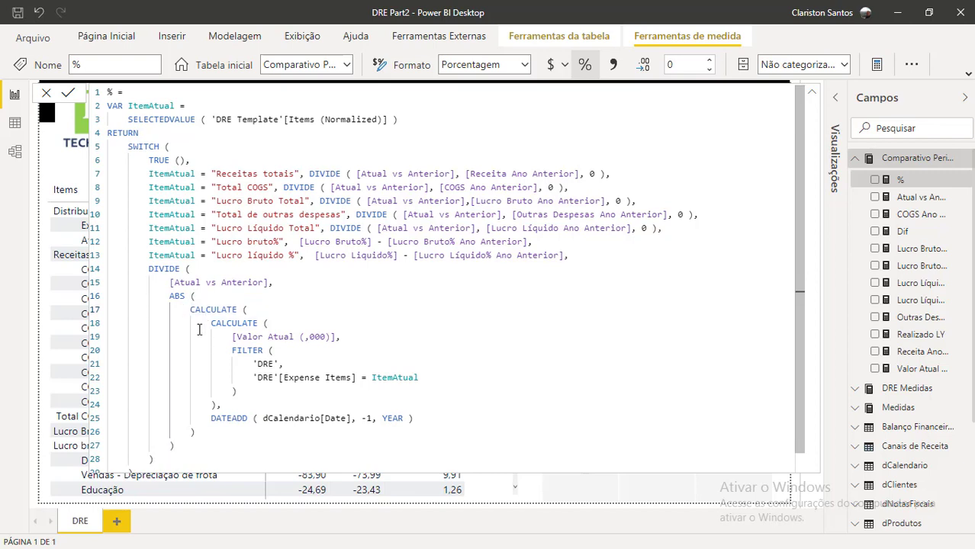
drag(185, 323, 385, 462)
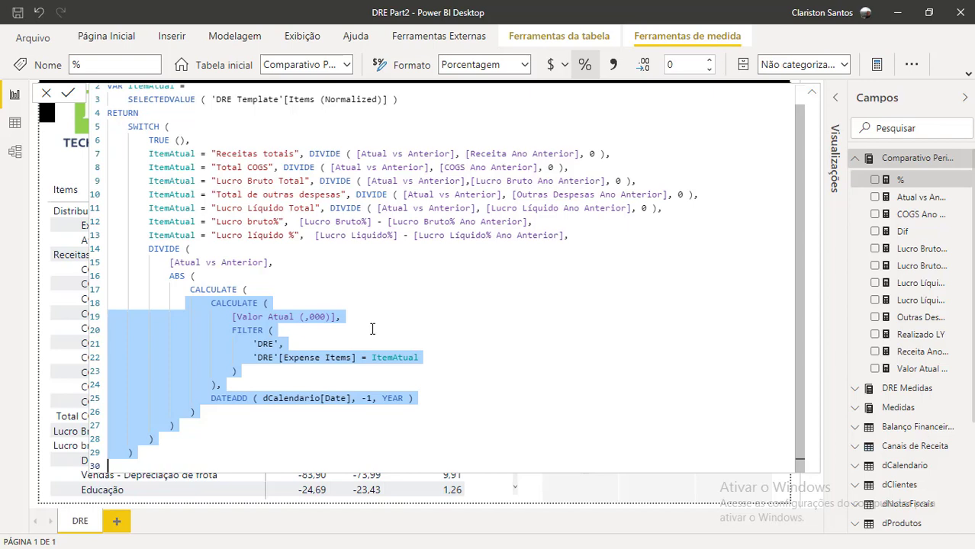
scroll(369, 326, up, 1)
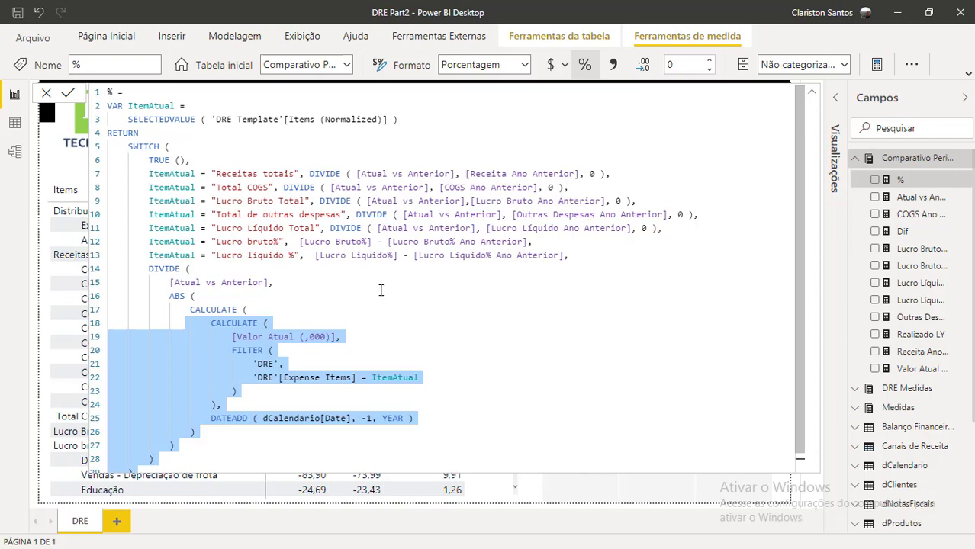
Step: Close the formula editor, add the % measure to the DRE table and format it as a percentage
key(Escape)
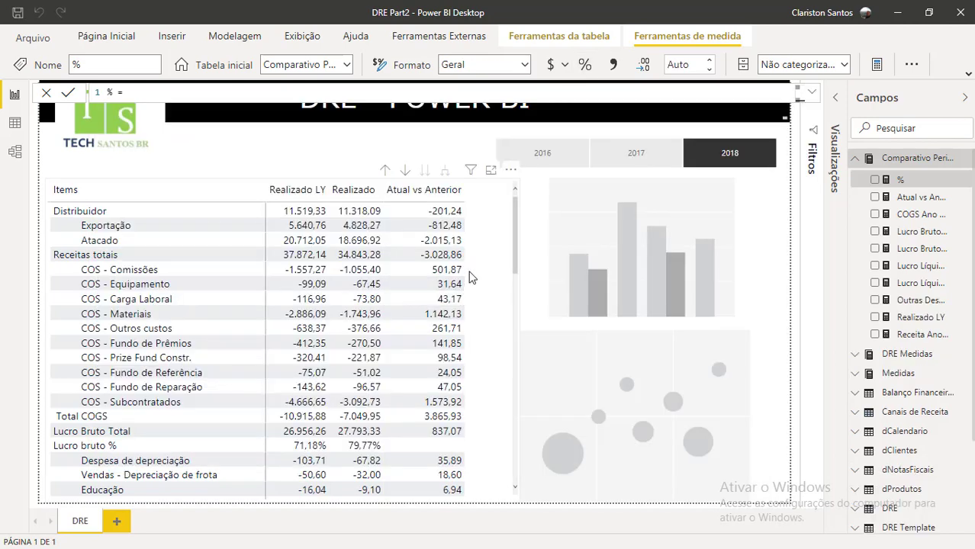
drag(891, 186, 467, 228)
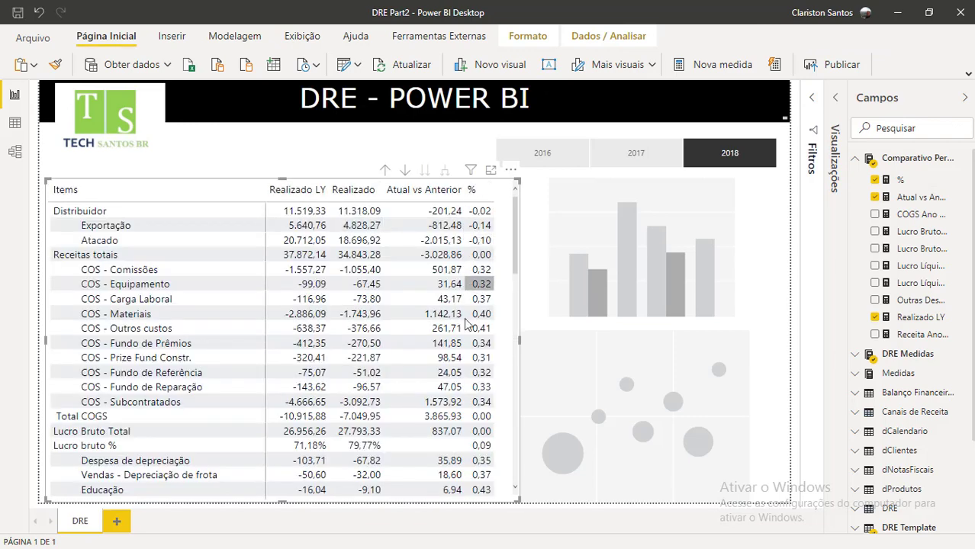
click(901, 180)
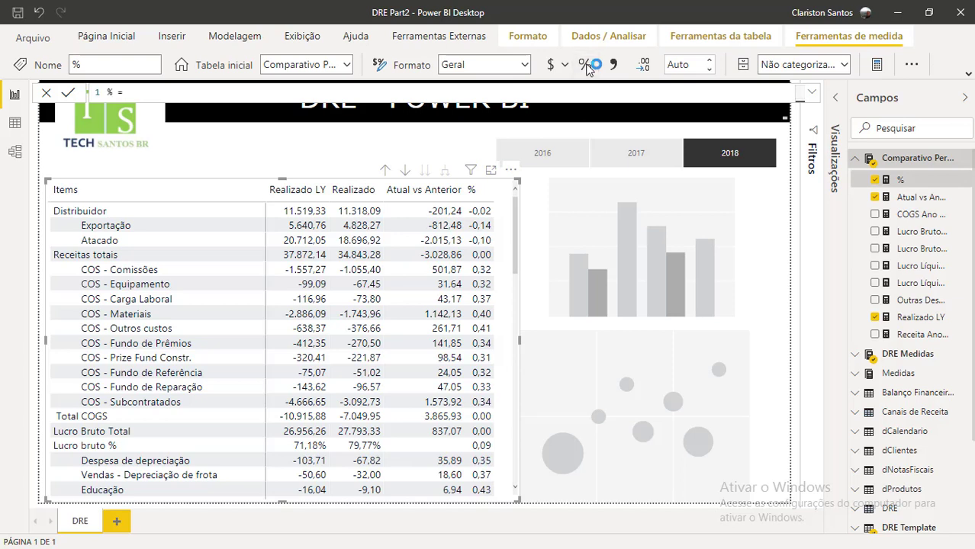
click(586, 65)
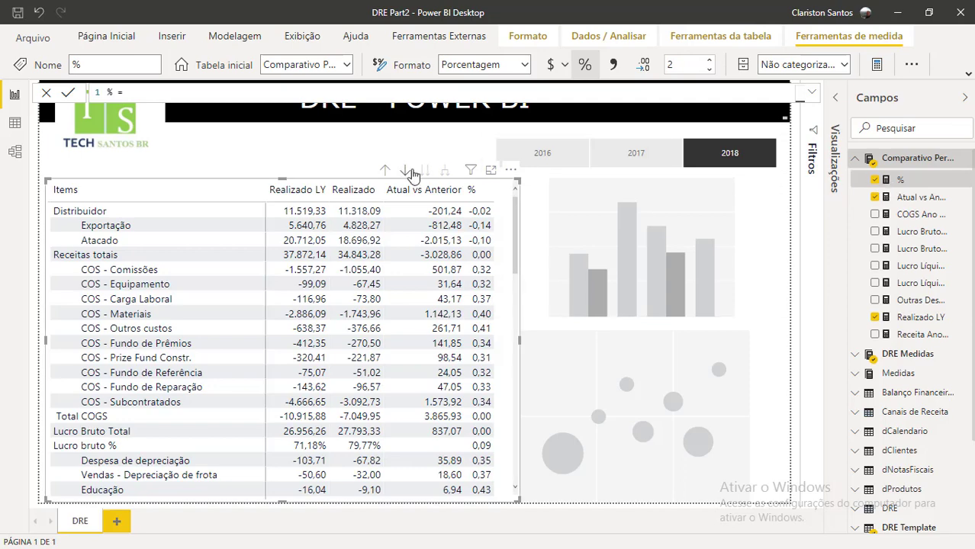
click(348, 151)
click(889, 182)
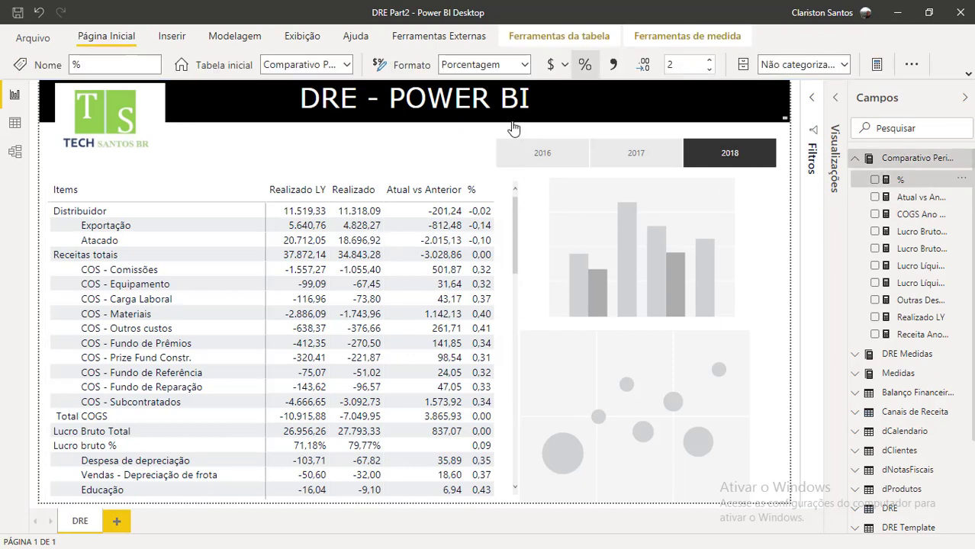
click(586, 66)
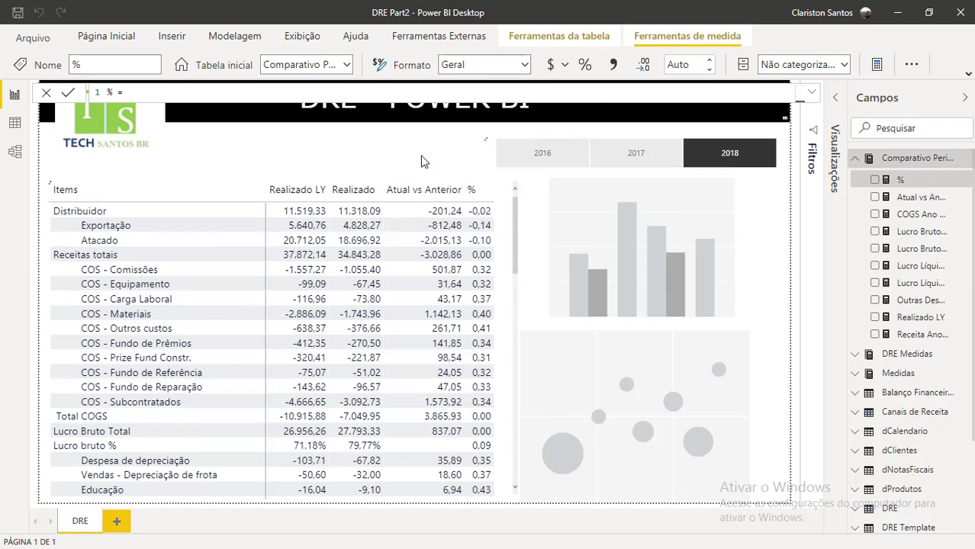
click(585, 65)
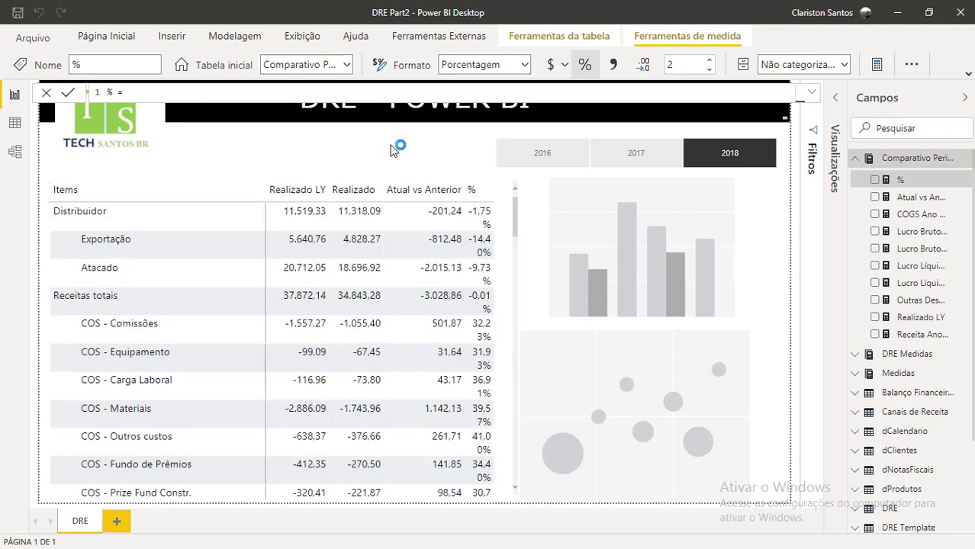
Step: Widen the % column of the DRE table to give the percentage values more room
click(392, 148)
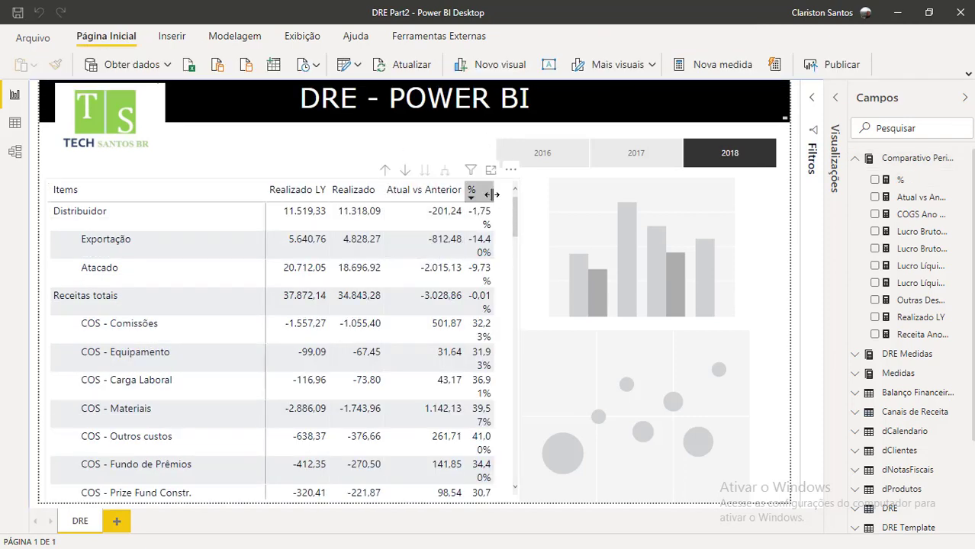
drag(494, 191, 503, 199)
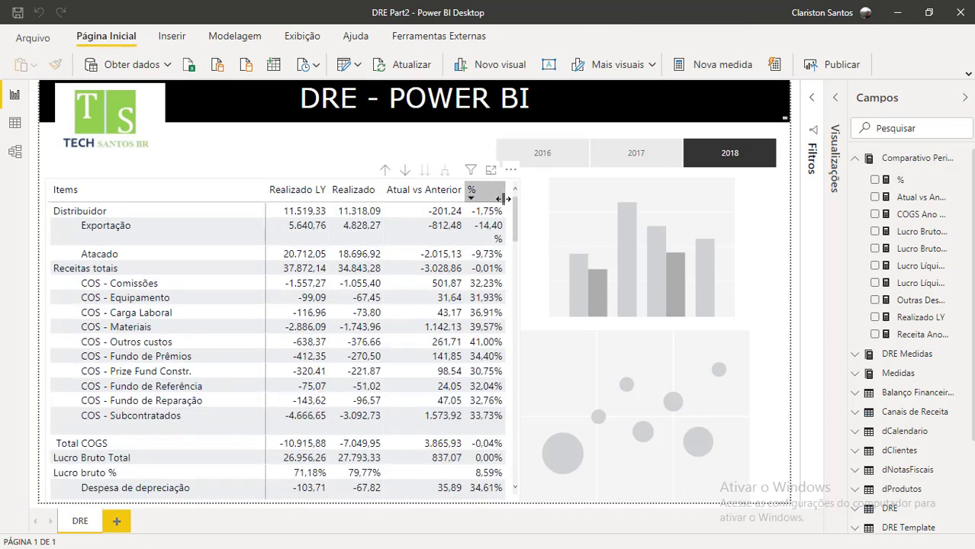
click(504, 199)
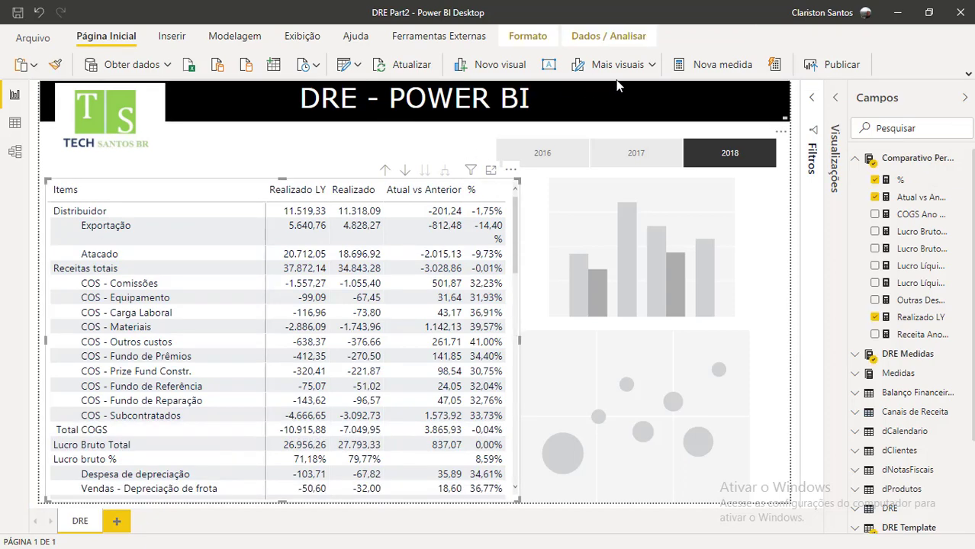
Step: Set the % measure to 0 decimal places and check its values through all rows of the DRE table
click(889, 183)
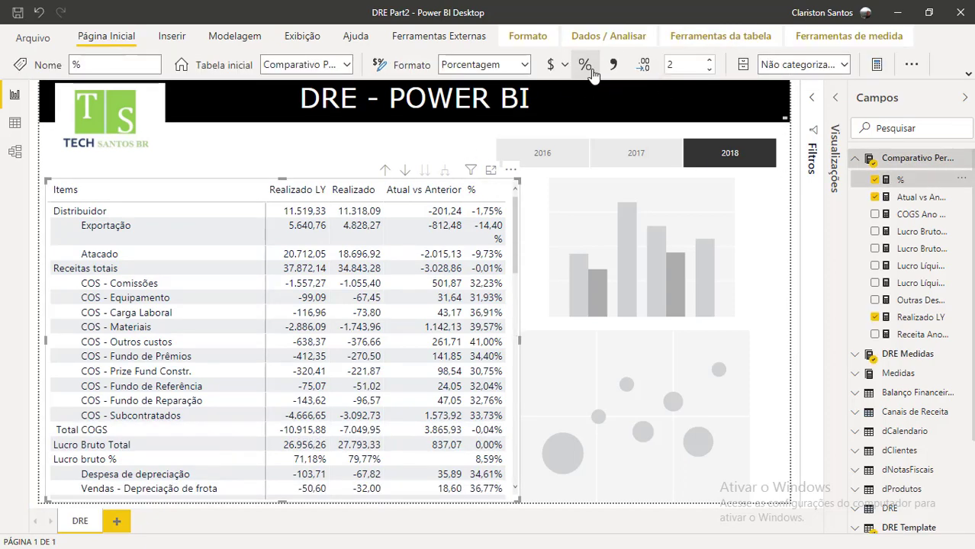
click(685, 67)
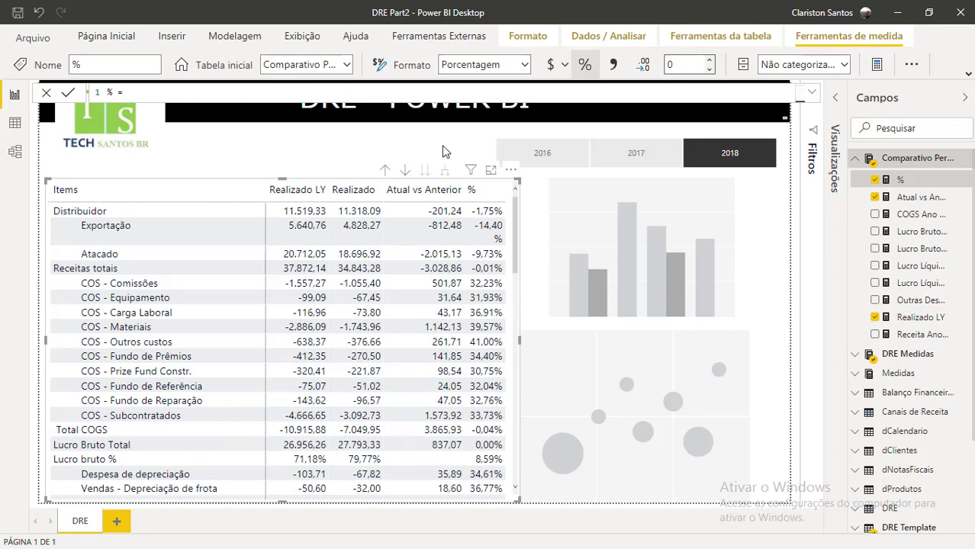
key(Return)
click(363, 168)
scroll(481, 276, down, 10)
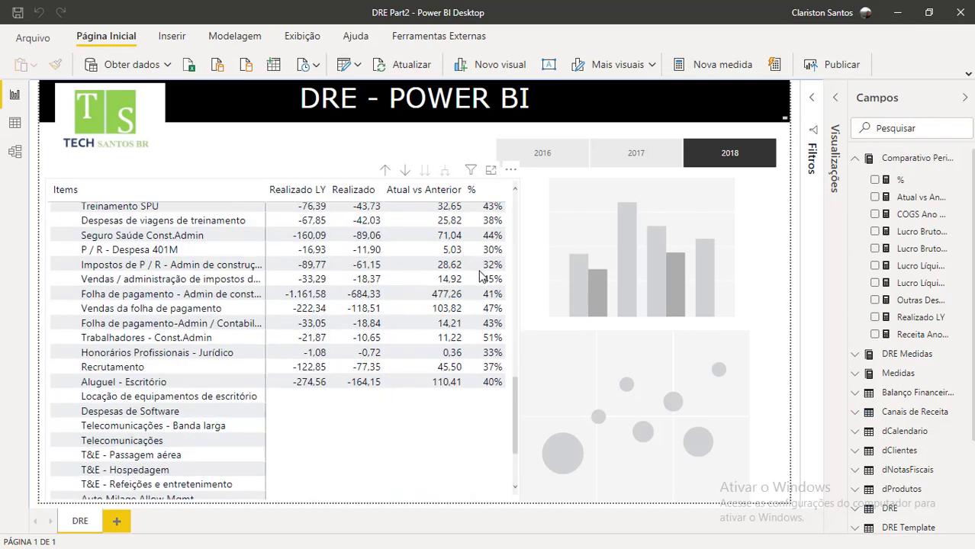
scroll(481, 277, down, 3)
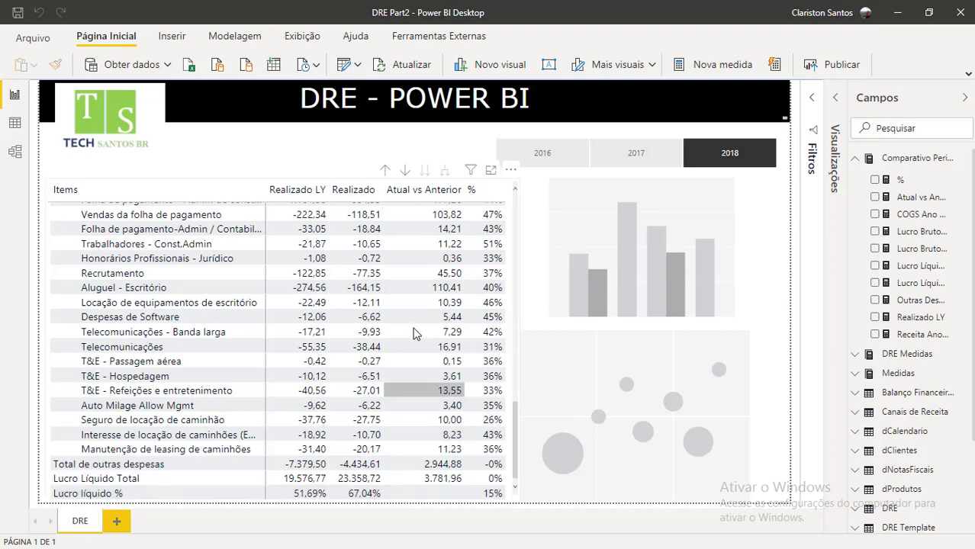
scroll(475, 313, up, 12)
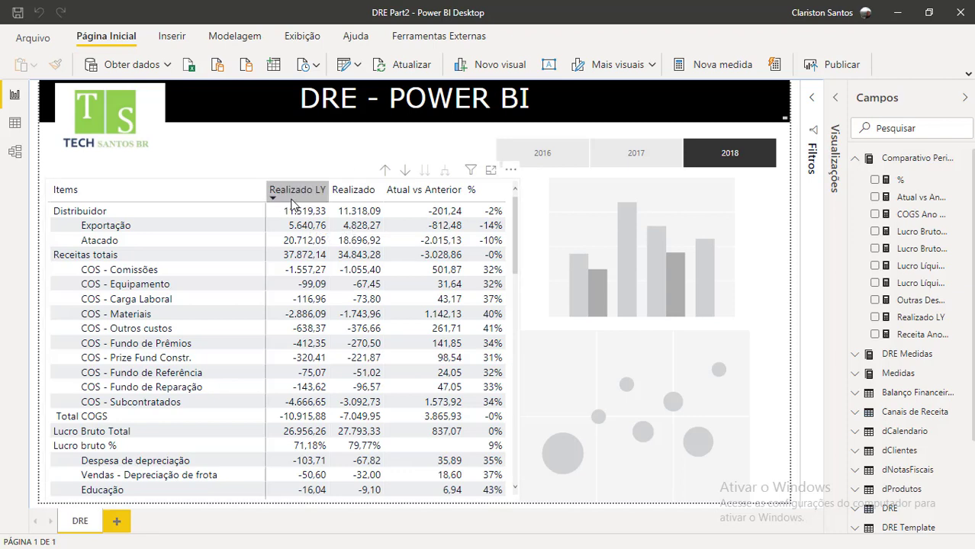
Step: Apply rule-based icon formatting to the % column: red diamond from 0, yellow triangle from 33, green circle from 67 to 100 percent
click(501, 187)
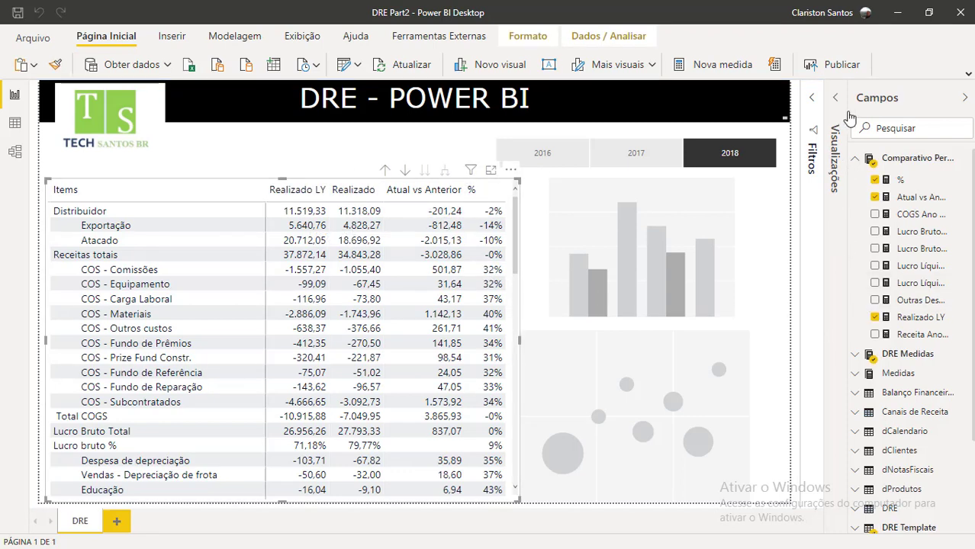
click(965, 99)
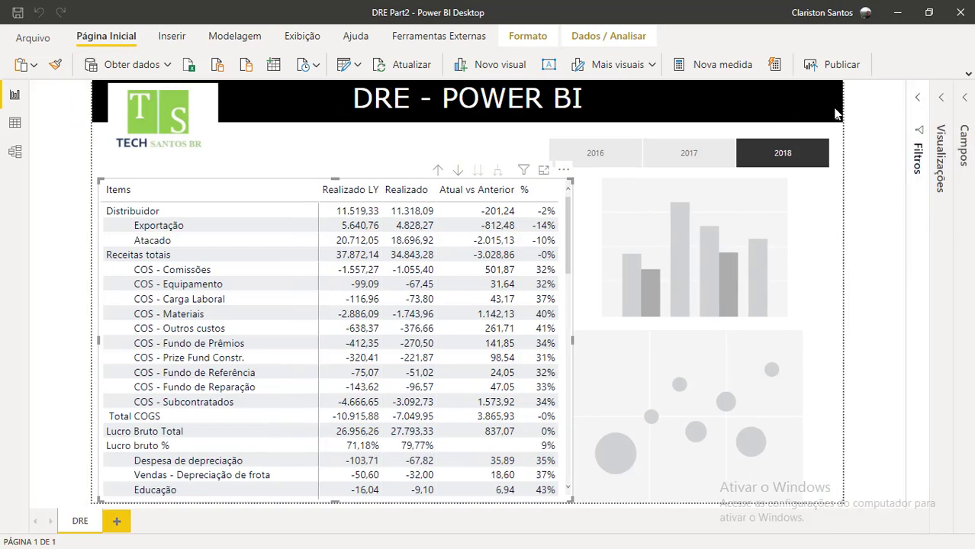
click(939, 99)
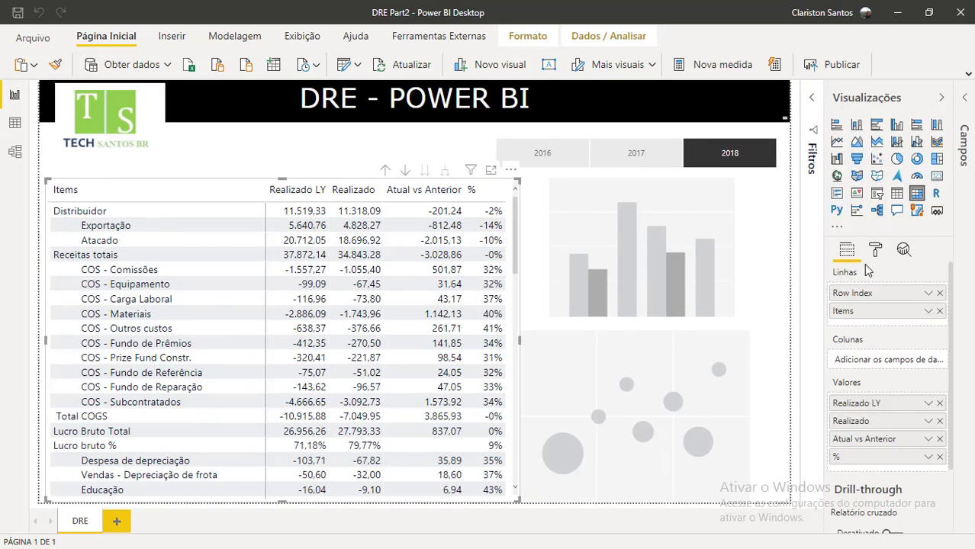
click(929, 458)
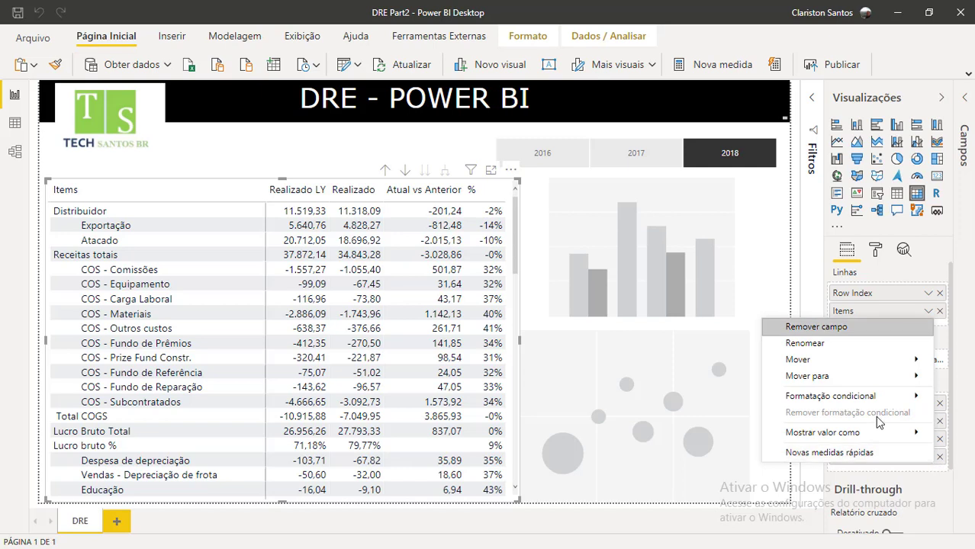
mouse_move(871, 396)
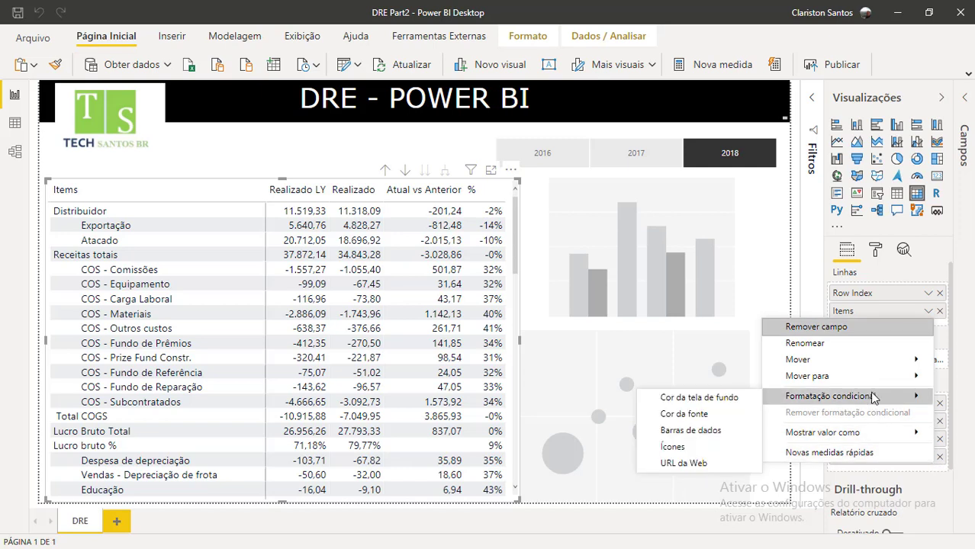
click(713, 447)
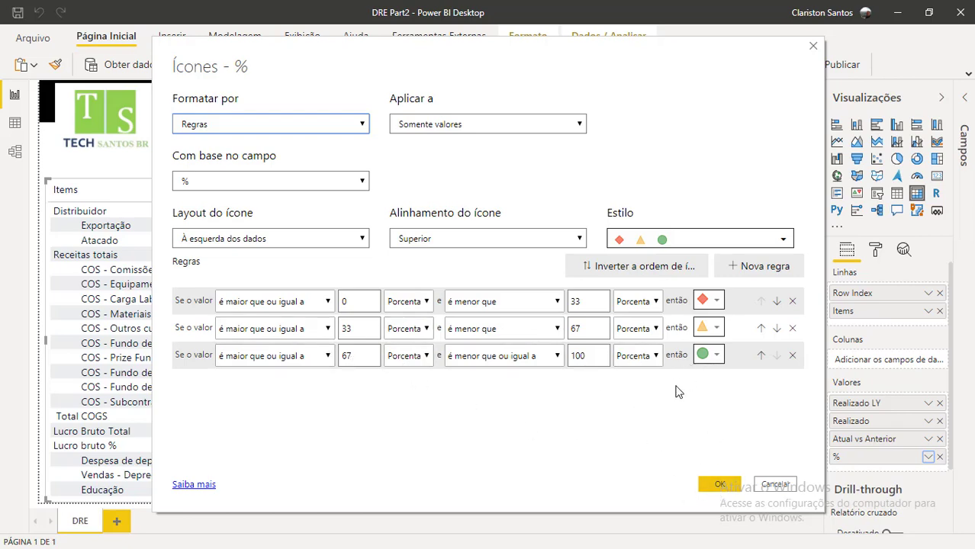
click(720, 486)
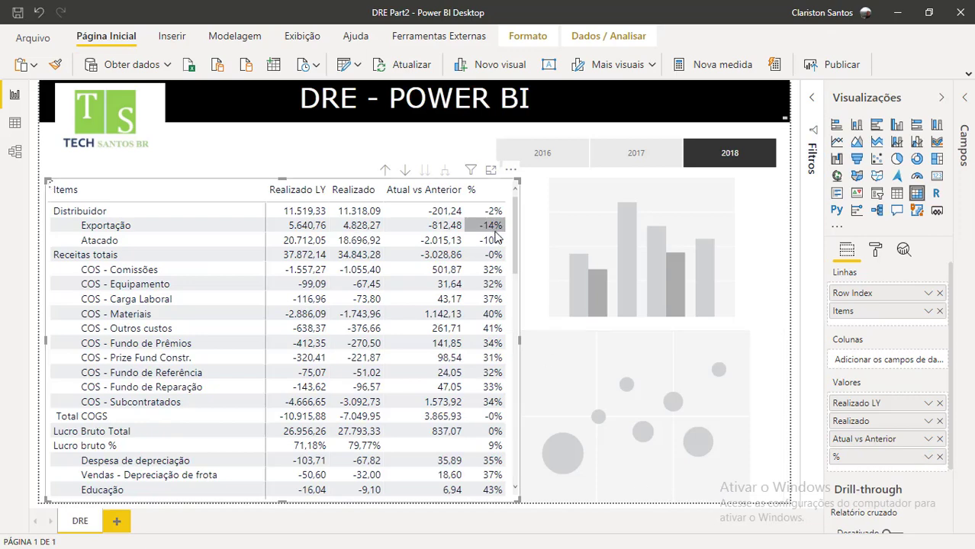
click(290, 161)
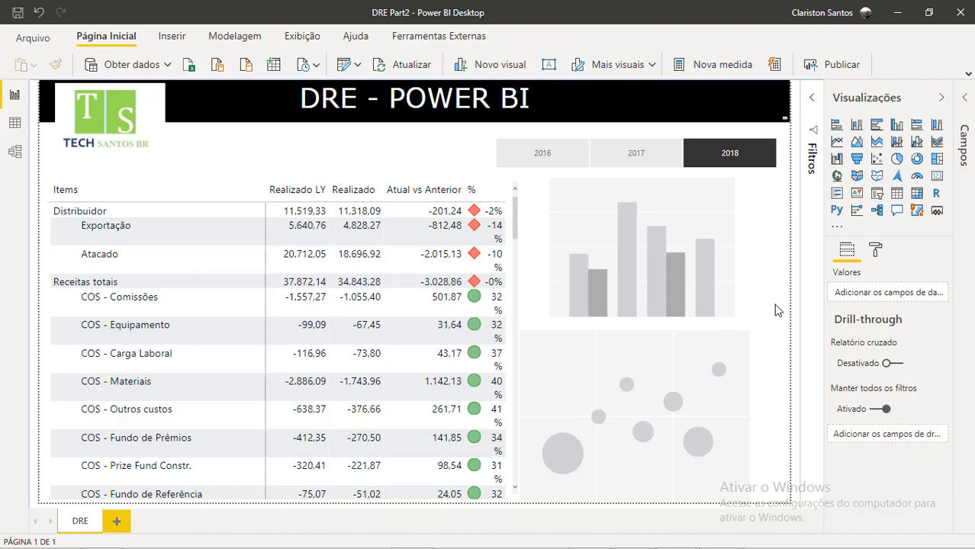
Step: Set MonthInCalendar from dCalendario as the axis of the empty column chart
click(646, 212)
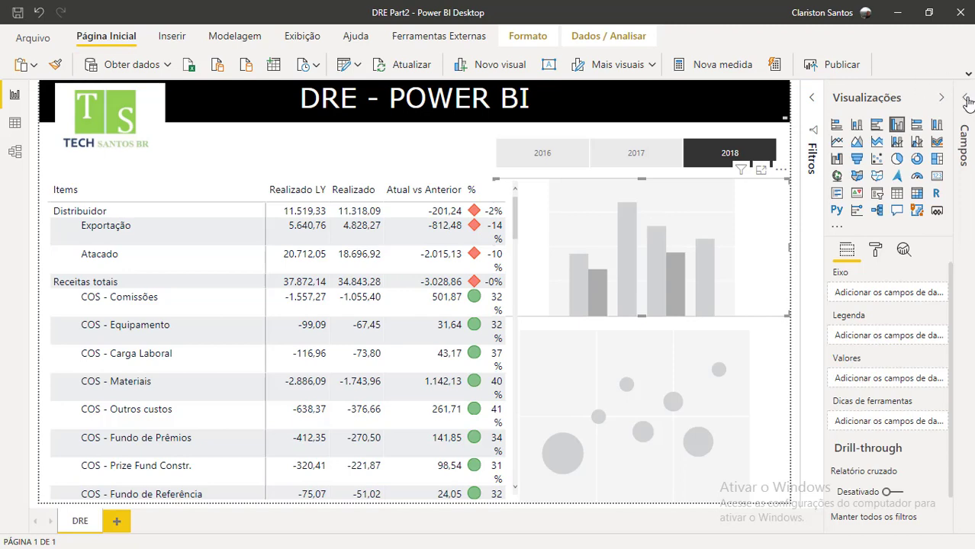
click(964, 145)
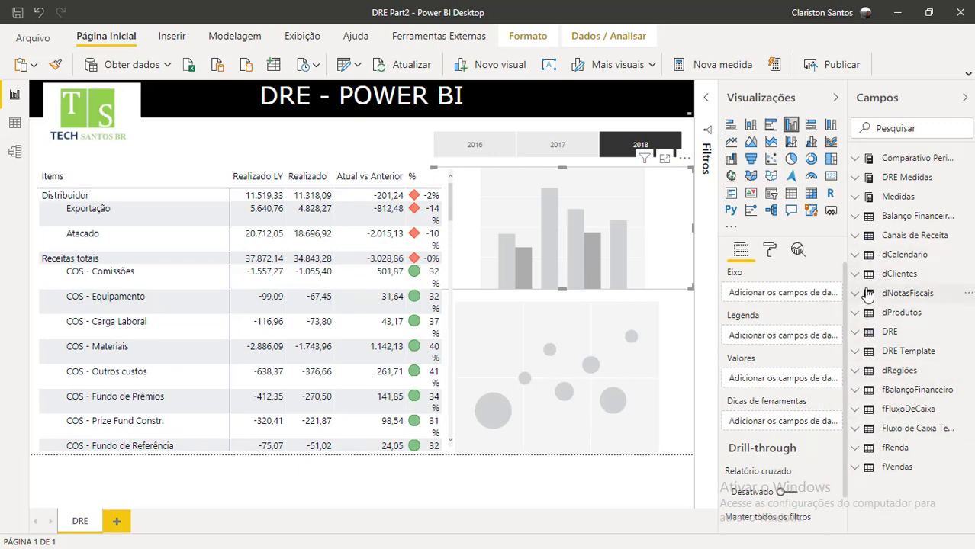
click(868, 257)
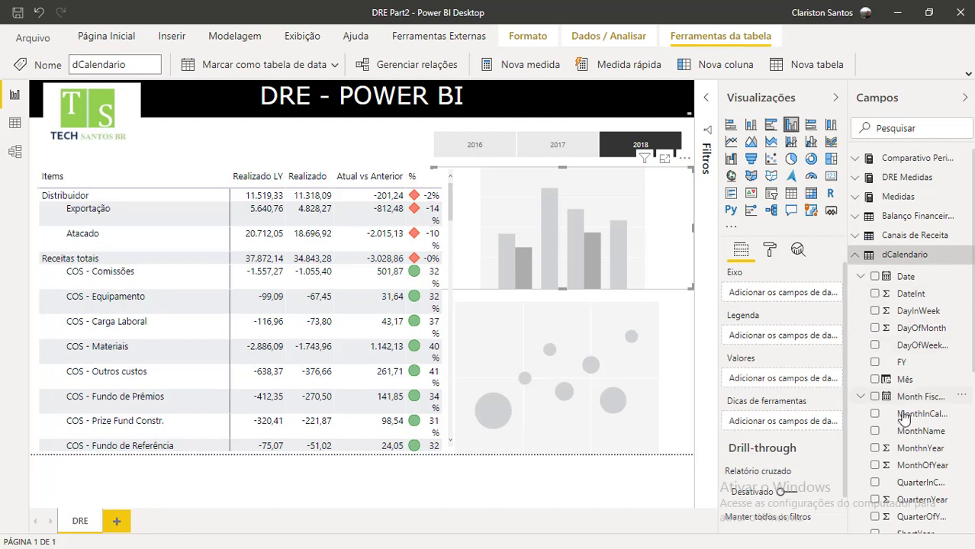
drag(912, 416, 751, 301)
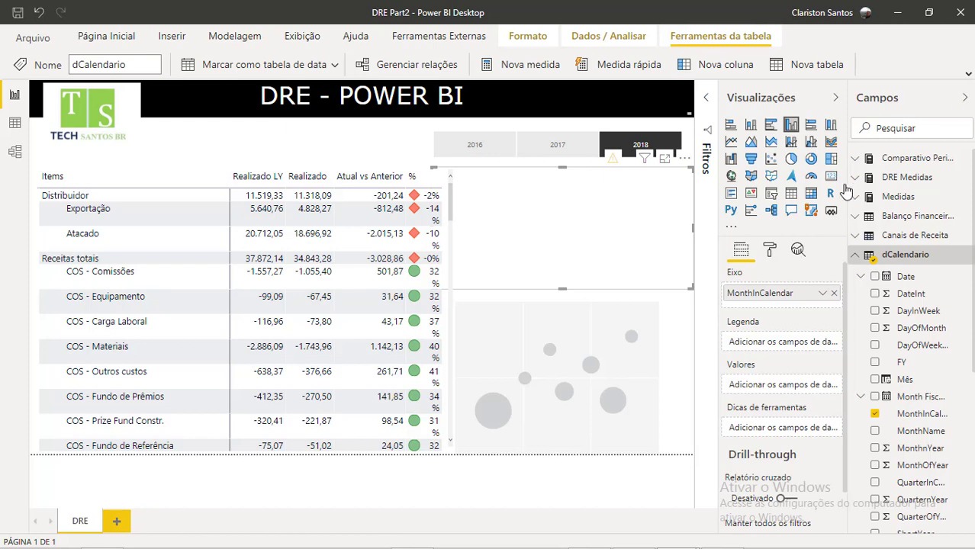
Step: Create a measure in Comparativo Periodo named Valor Atual (,000) LY, starting with CALCULATE over [Valor Atual (,000)]
click(897, 159)
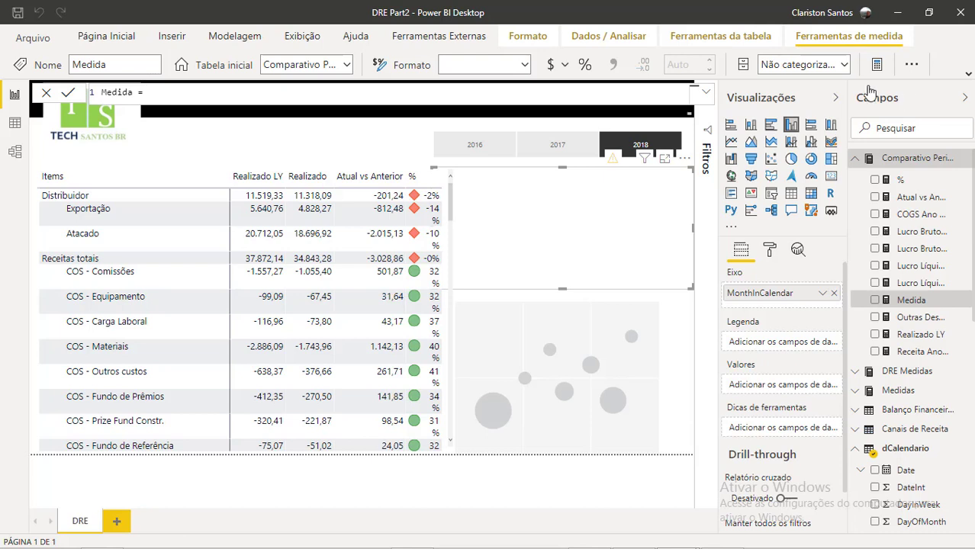
triple_click(171, 91)
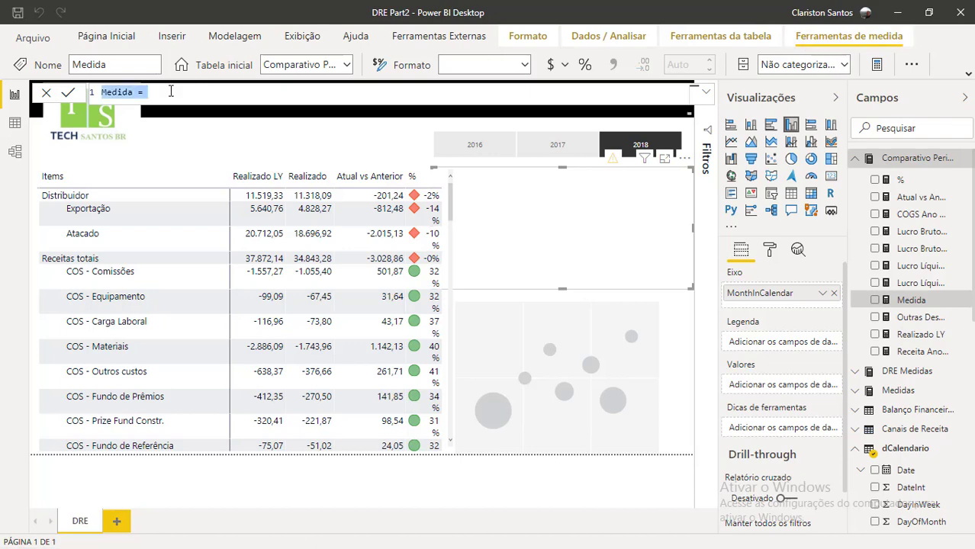
text(Valor Atual (,000) LY)
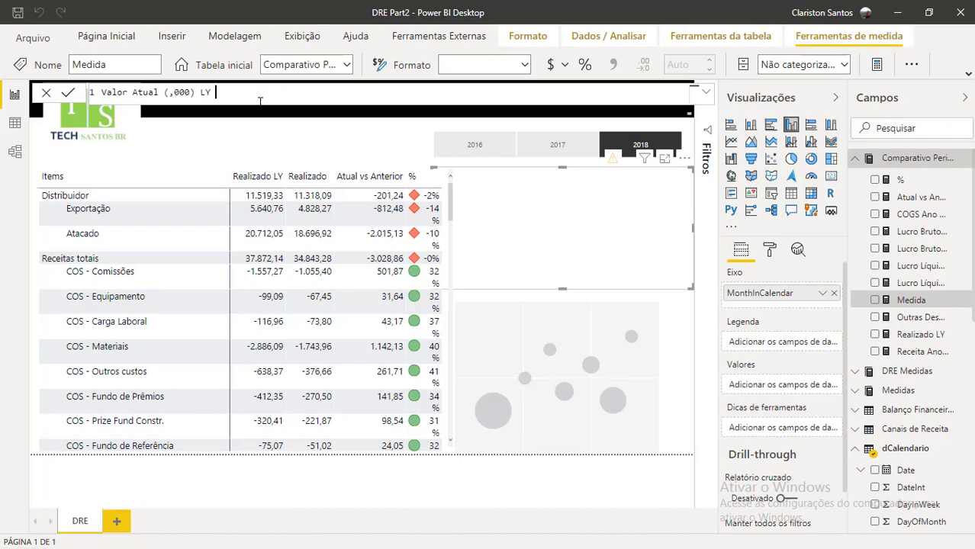
text(= CALCULATE()
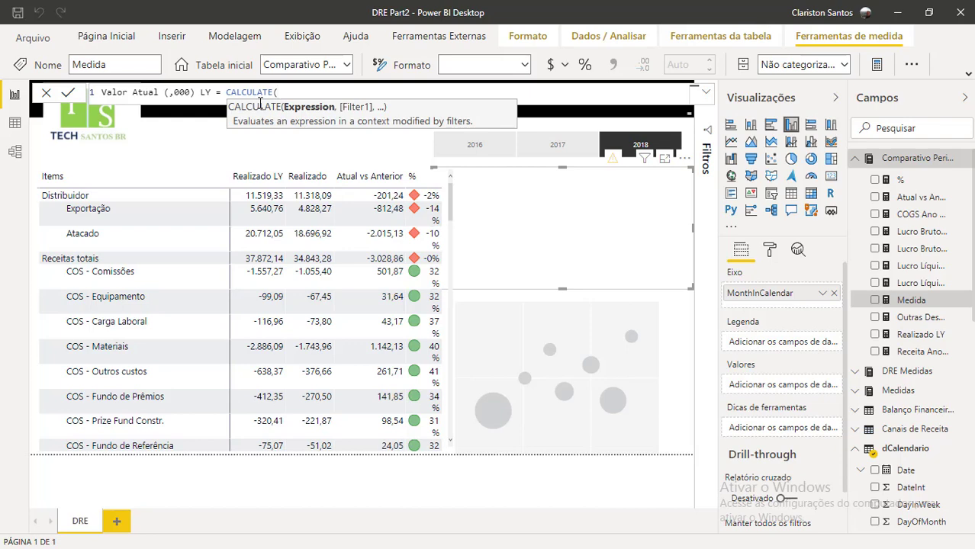
text(VALO)
key(Tab)
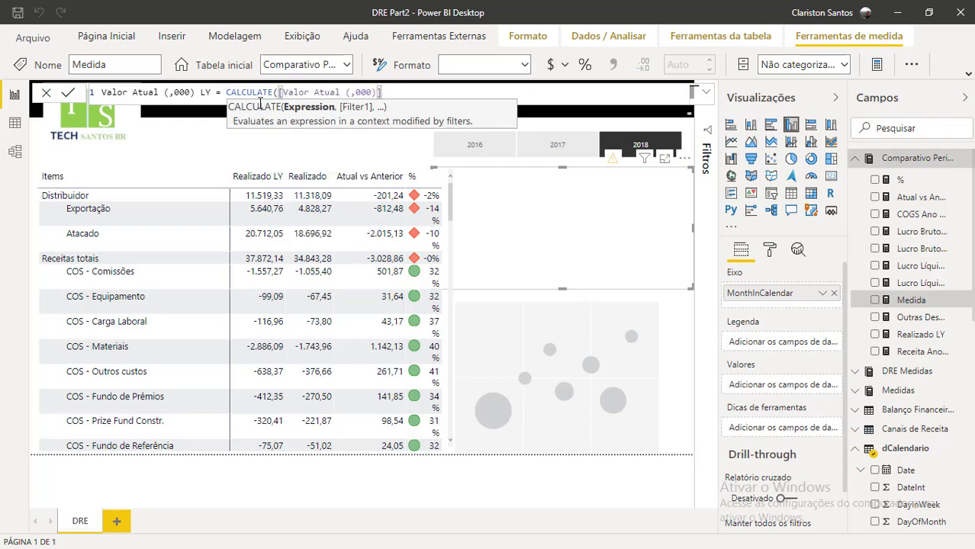
Step: Complete the CALCULATE with the filter DATEADD(dCalendario[Date],-1,YEAR), save the measure and expand its formula
text(,DATEADD()
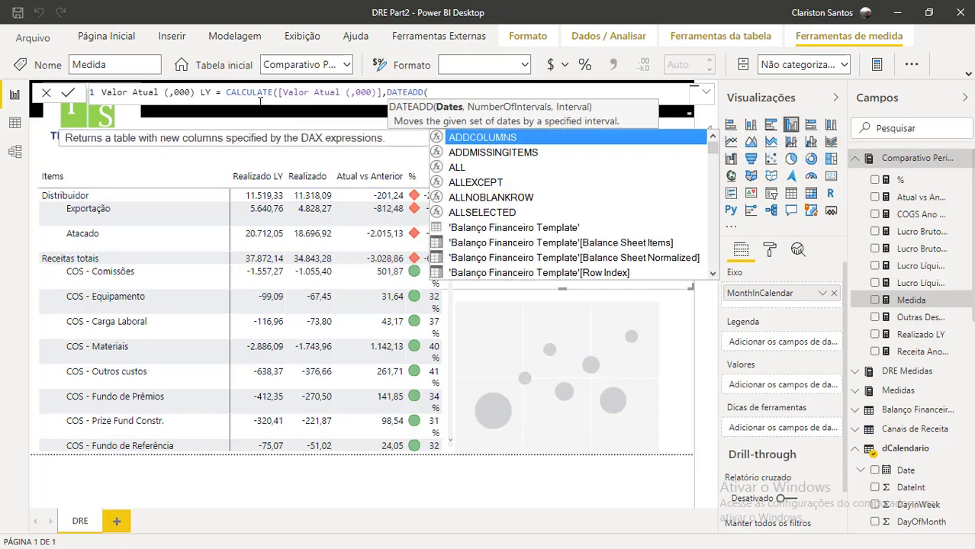
text(CALE)
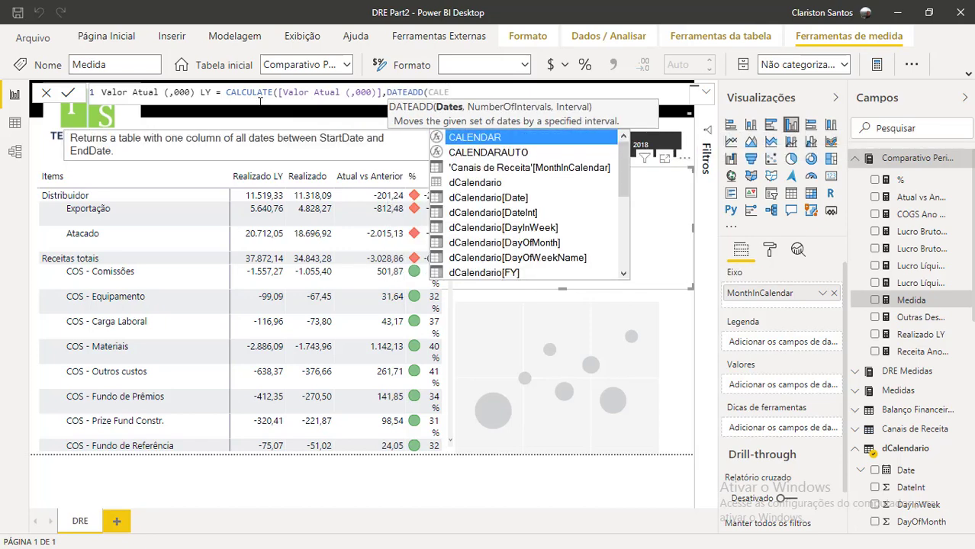
key(Down)
key(Down)
key(Down)
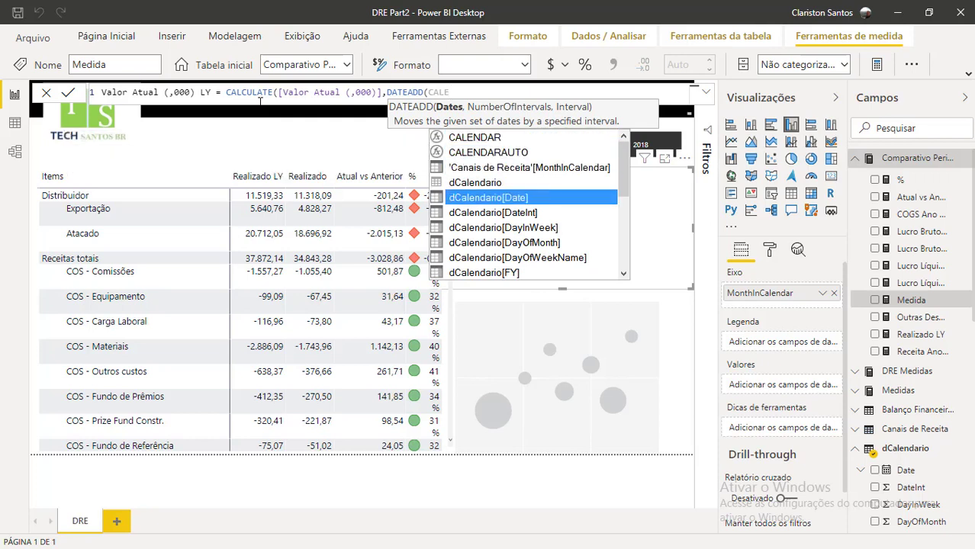
key(Tab)
text(,-)
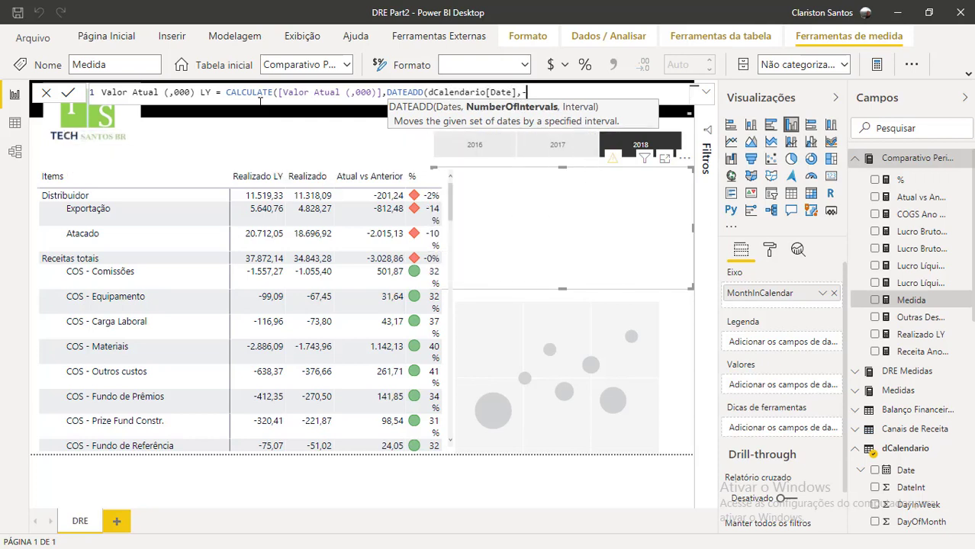
text(1,)
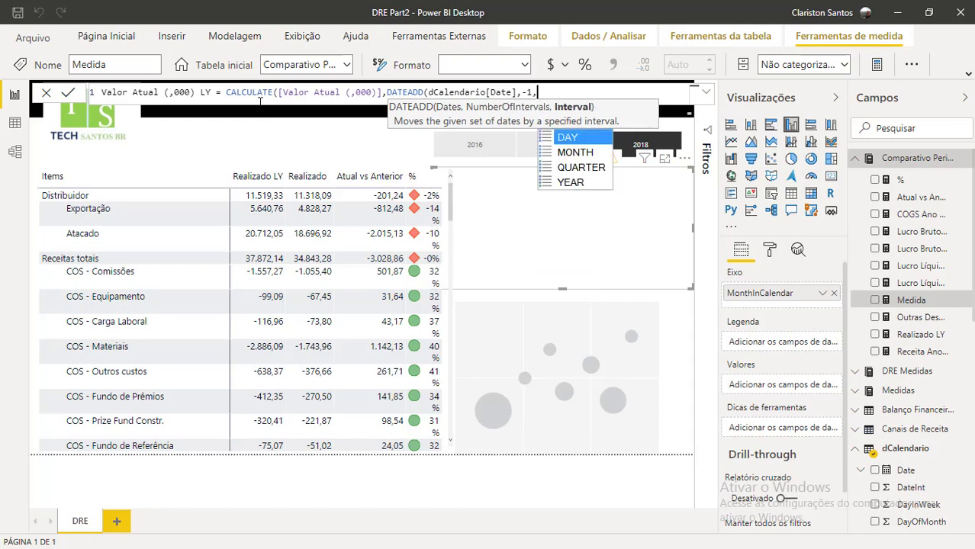
key(Down)
key(Down)
key(Down)
key(Tab)
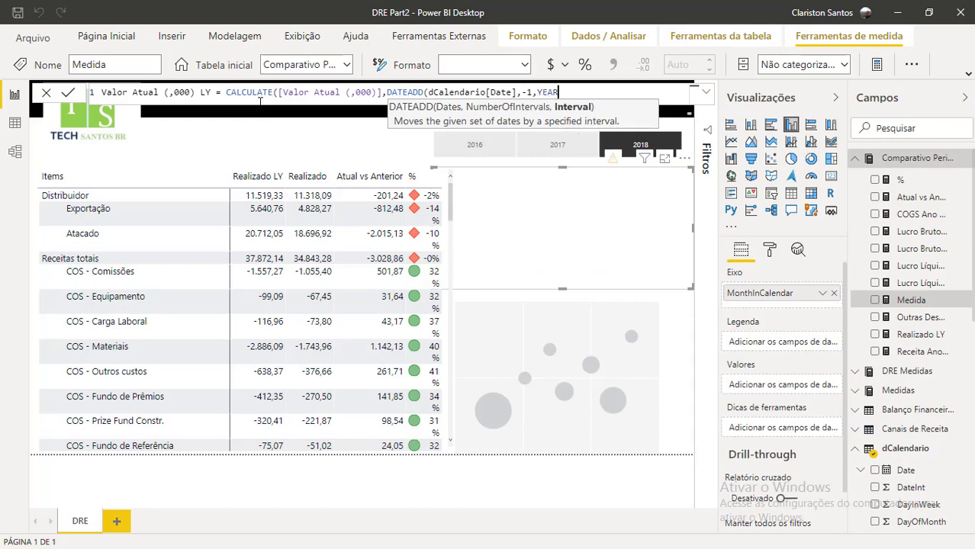
text()))
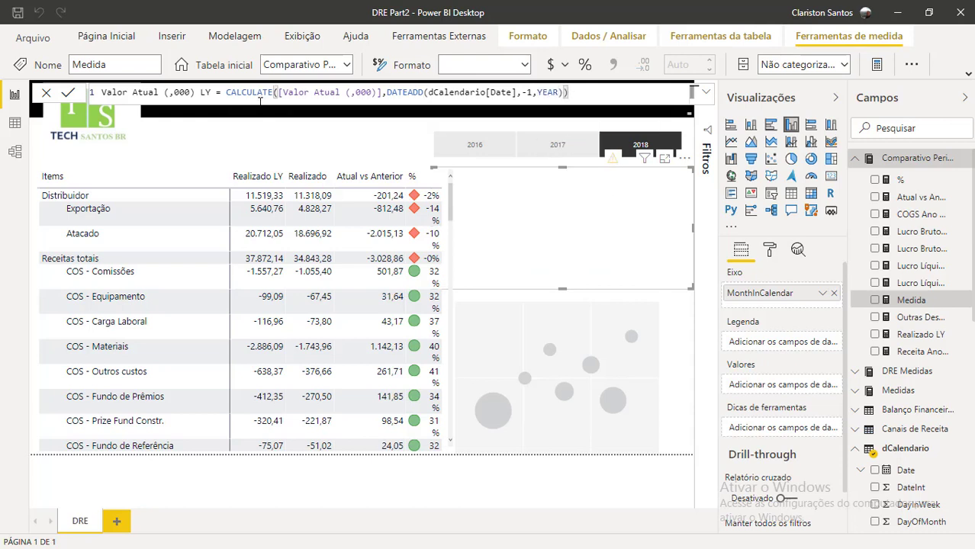
key(Return)
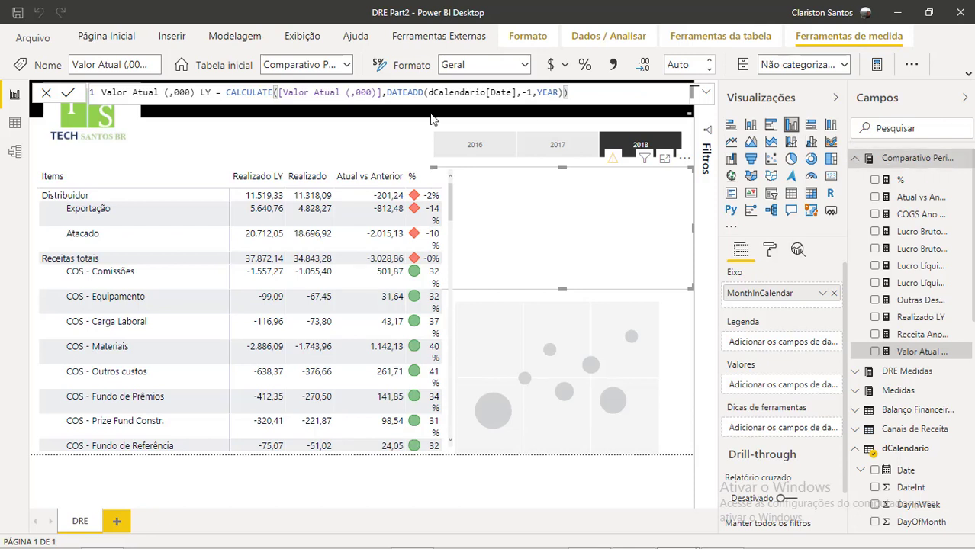
click(706, 92)
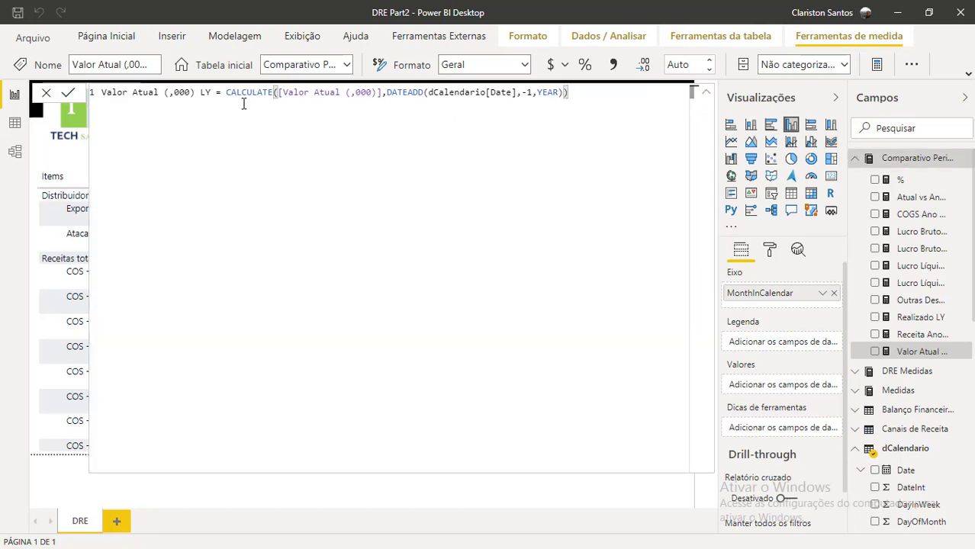
Step: Start another new measure in Comparativo Periodo and name it Dif
click(111, 36)
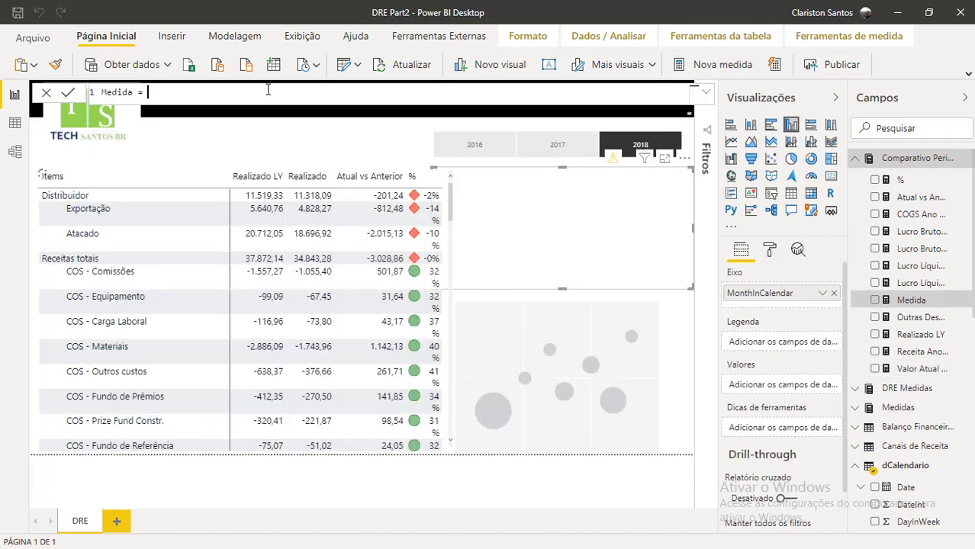
double_click(109, 91)
text(c)
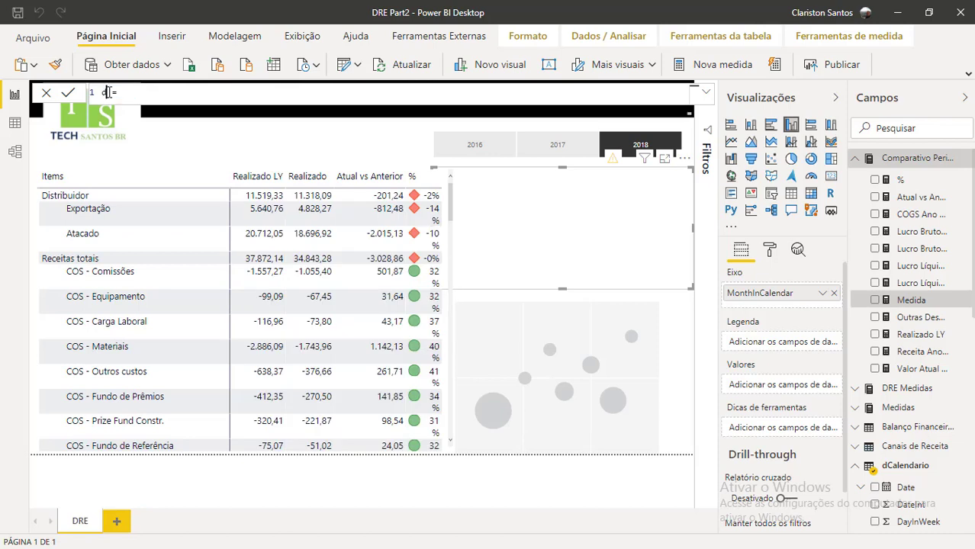
text(IF)
text(vsal)
key(BackSpace)
key(BackSpace)
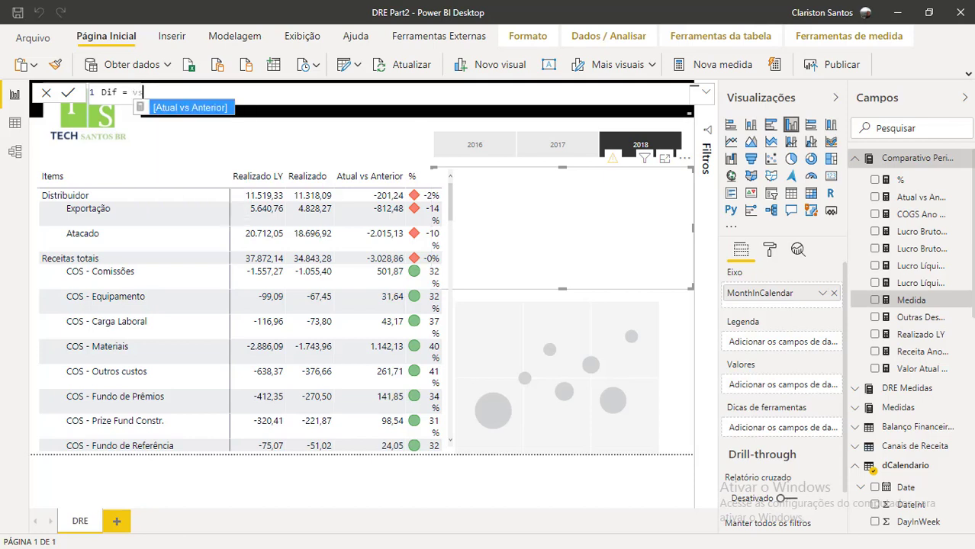
key(BackSpace)
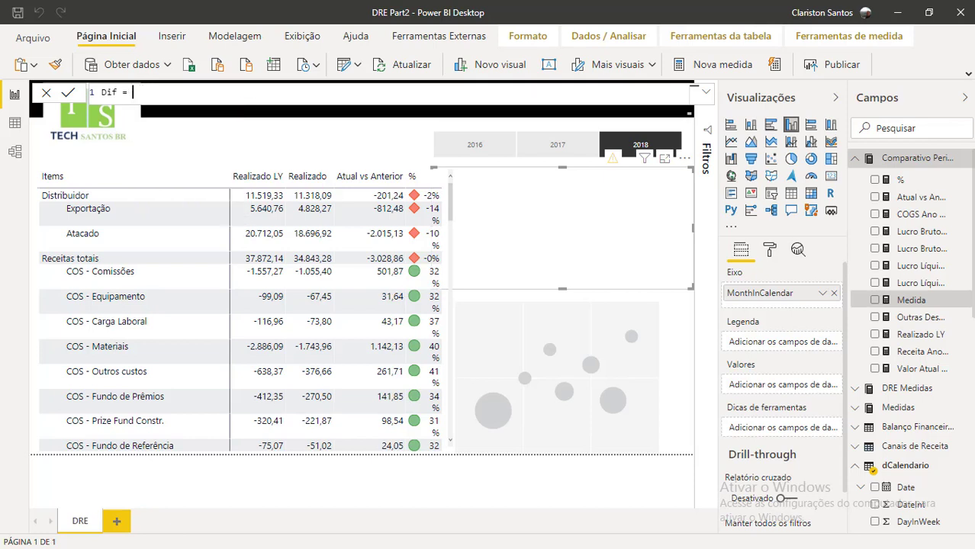
Step: Define Dif as [Valor Atual (,000)]-[Valor Atual (,000) LY] and use it as the column chart's values
text(VALO)
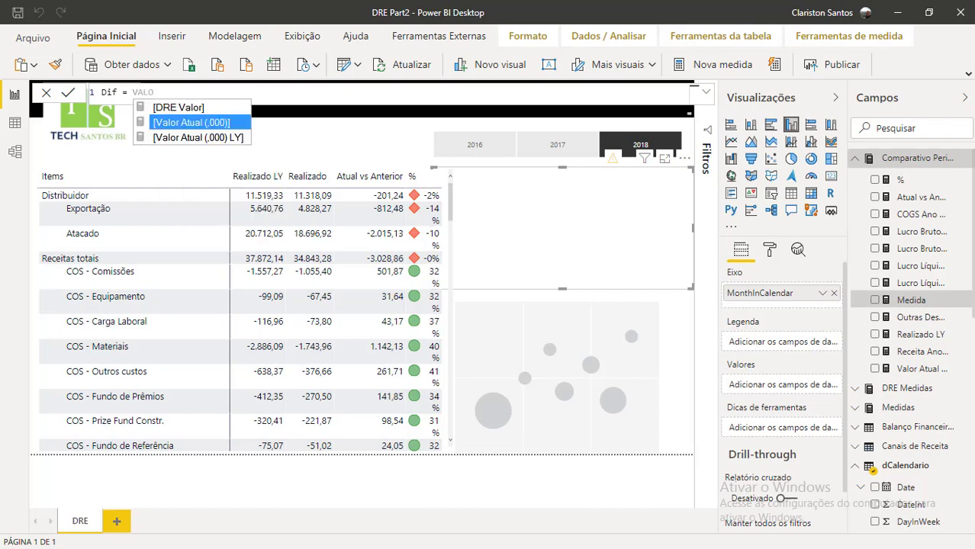
key(Tab)
text(-VALO)
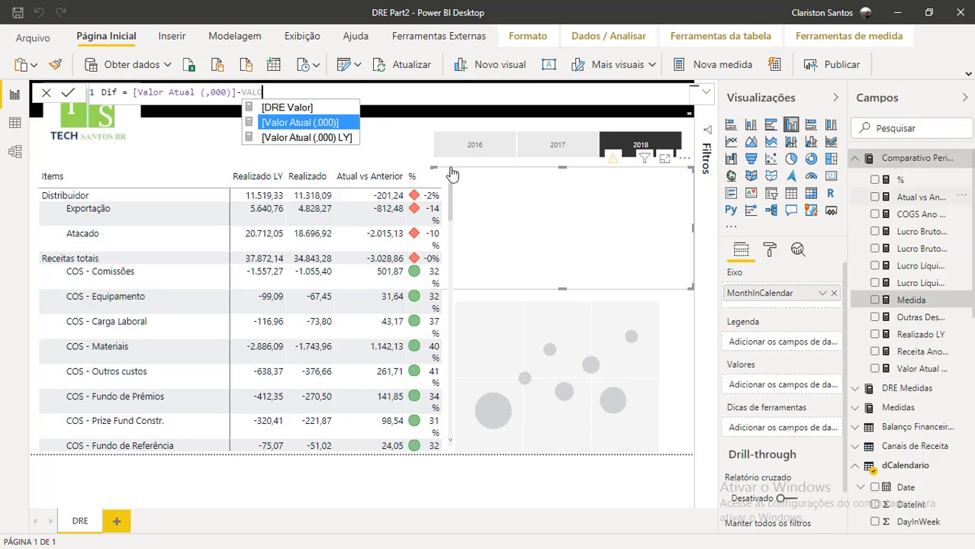
key(Down)
key(Tab)
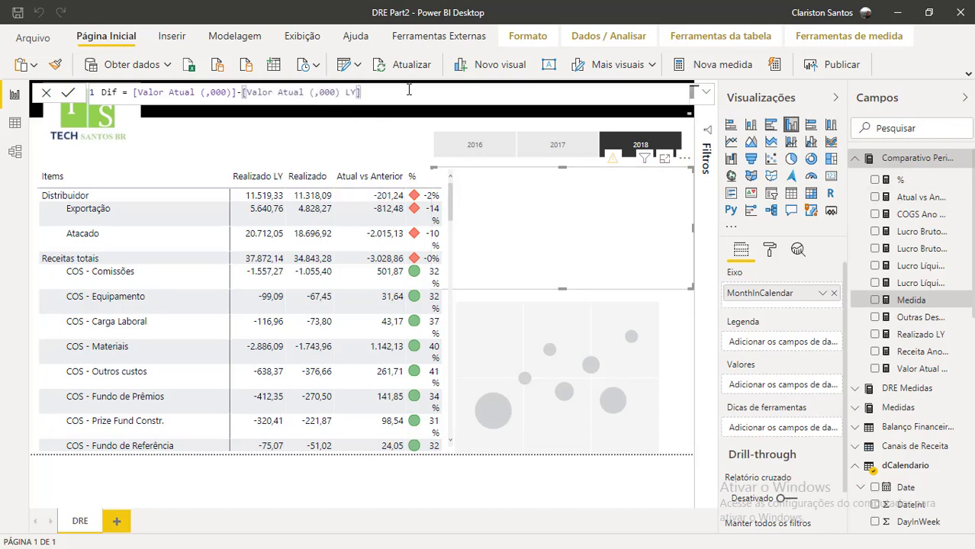
key(Return)
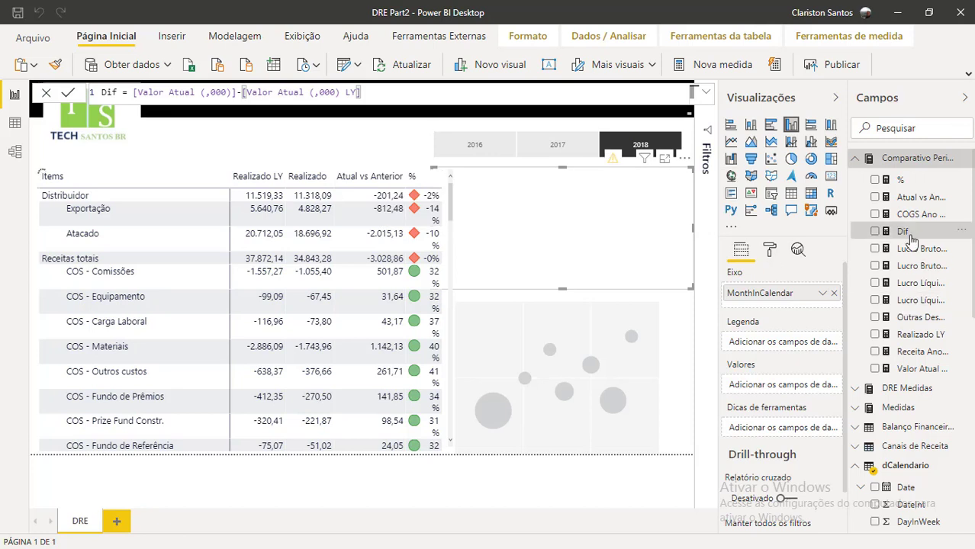
drag(897, 237, 772, 394)
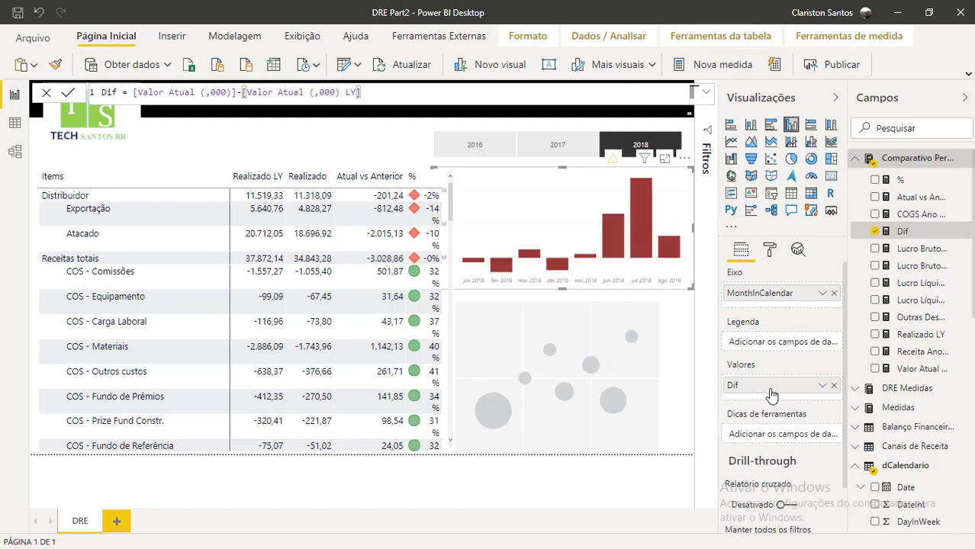
Step: Narrow the Dif column chart so it clears the table, and open conditional formatting for its default data colour
drag(440, 229, 456, 230)
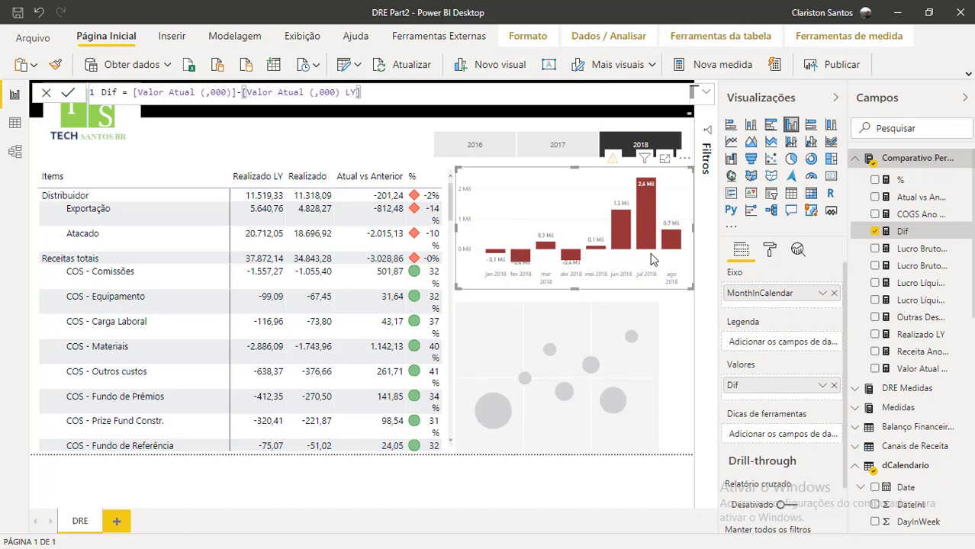
click(769, 250)
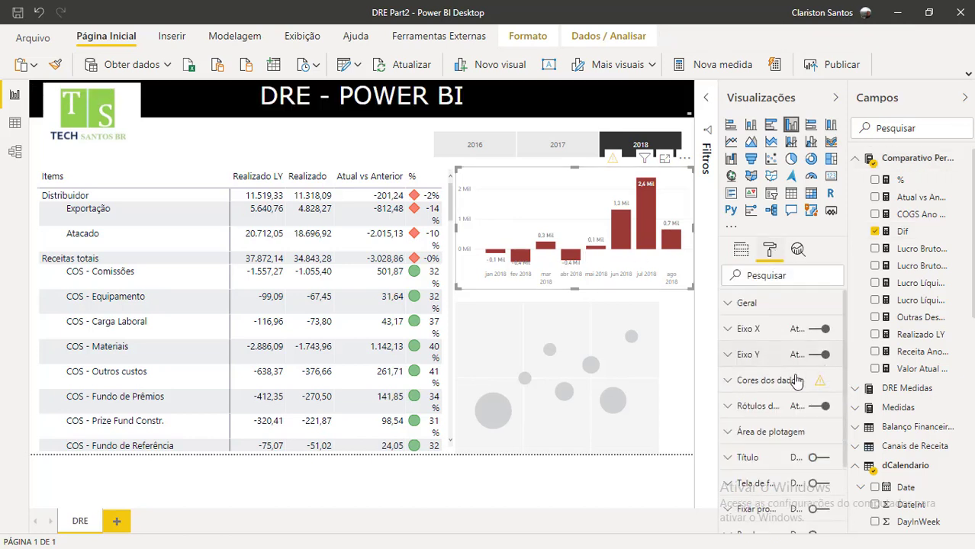
click(765, 395)
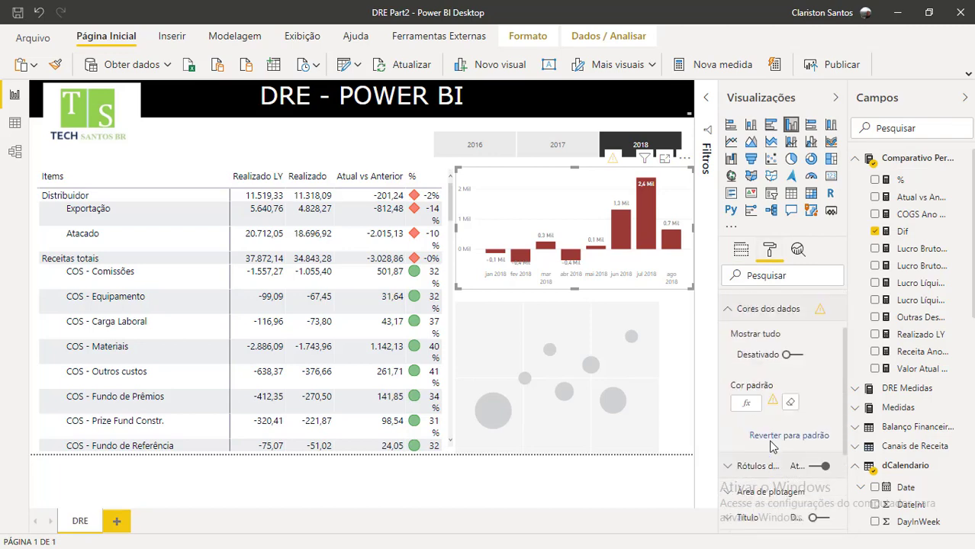
click(746, 403)
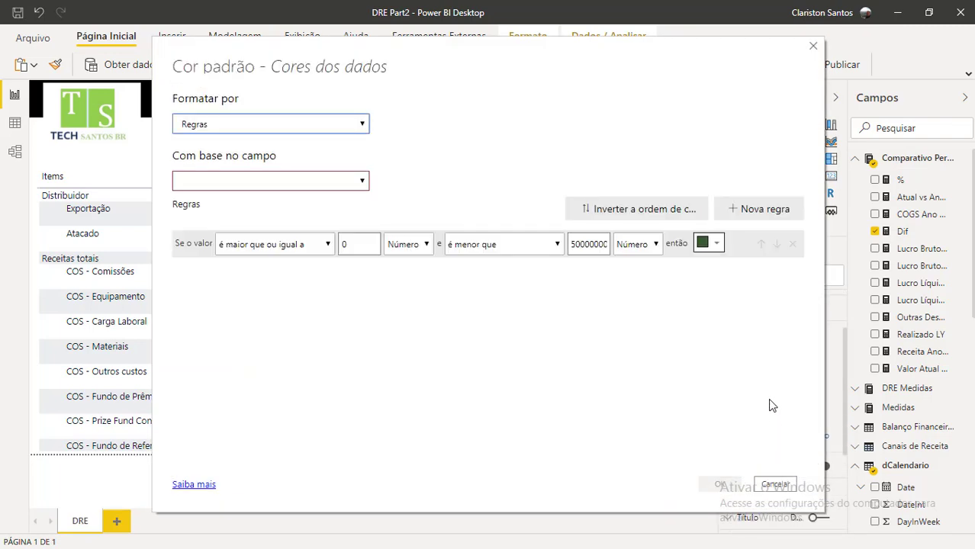
click(275, 183)
click(274, 184)
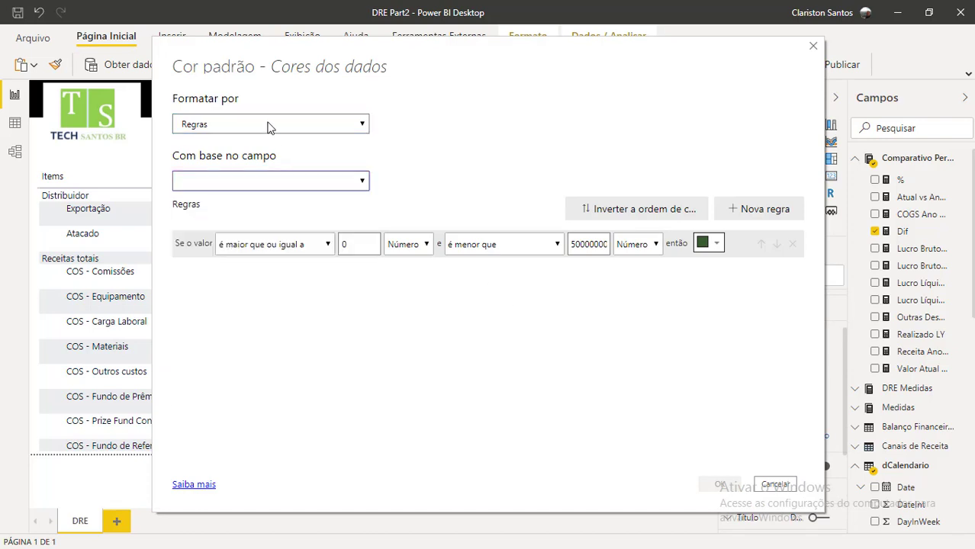
click(271, 124)
click(275, 162)
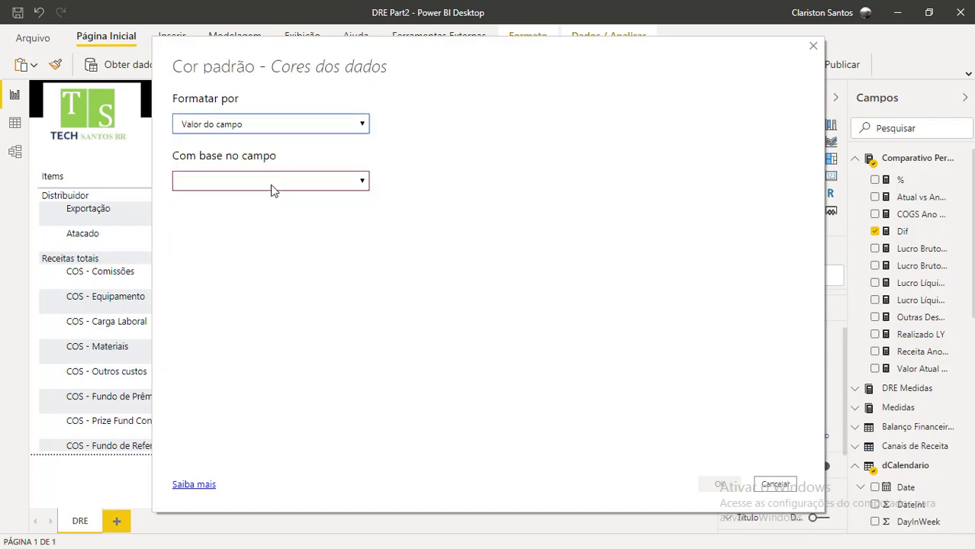
click(274, 189)
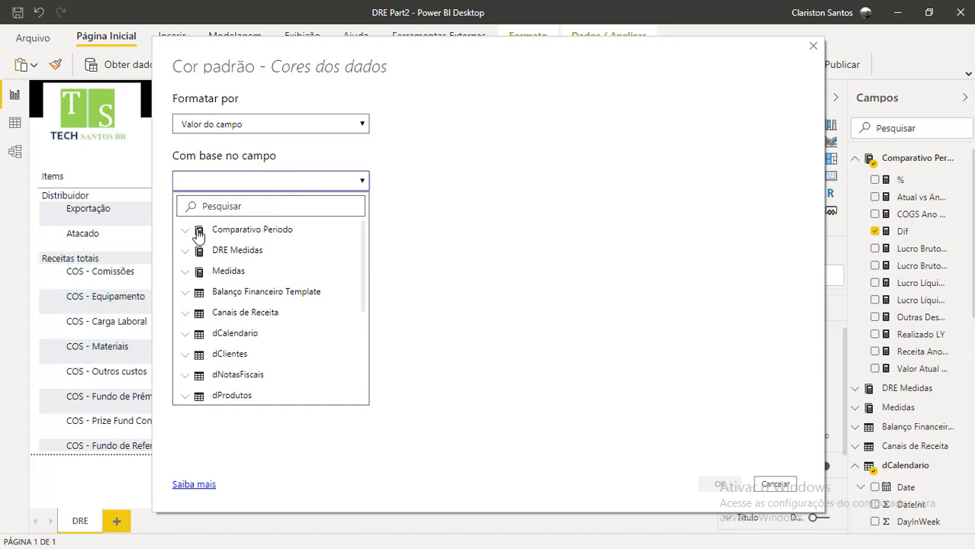
text(DIF)
click(232, 129)
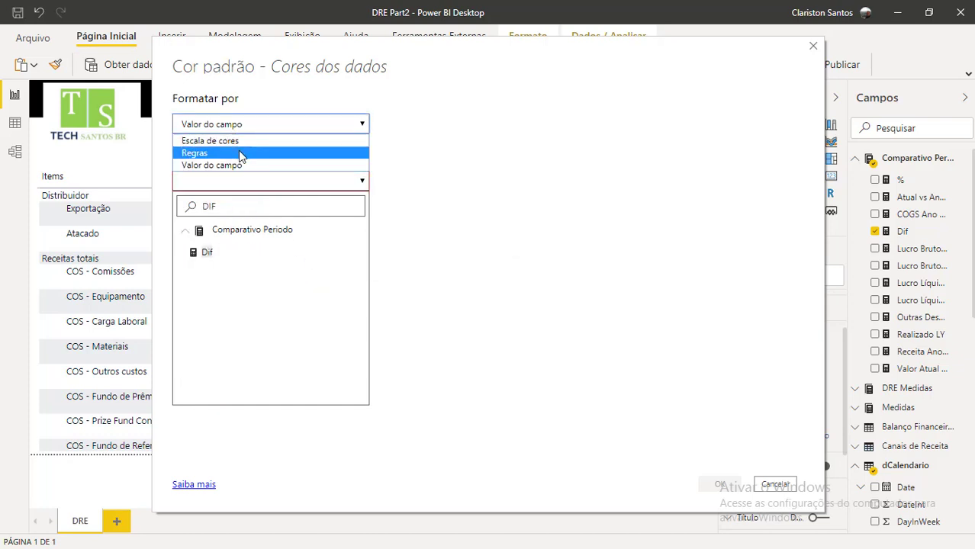
click(238, 153)
Step: Base the column chart's colour rules on the Dif measure from Comparativo Periodo
click(226, 180)
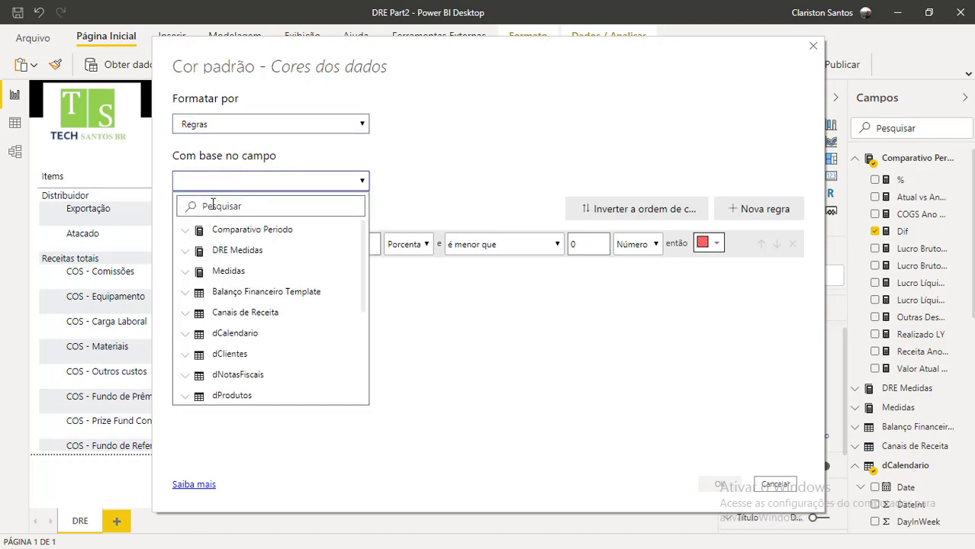
click(216, 205)
text(DIF)
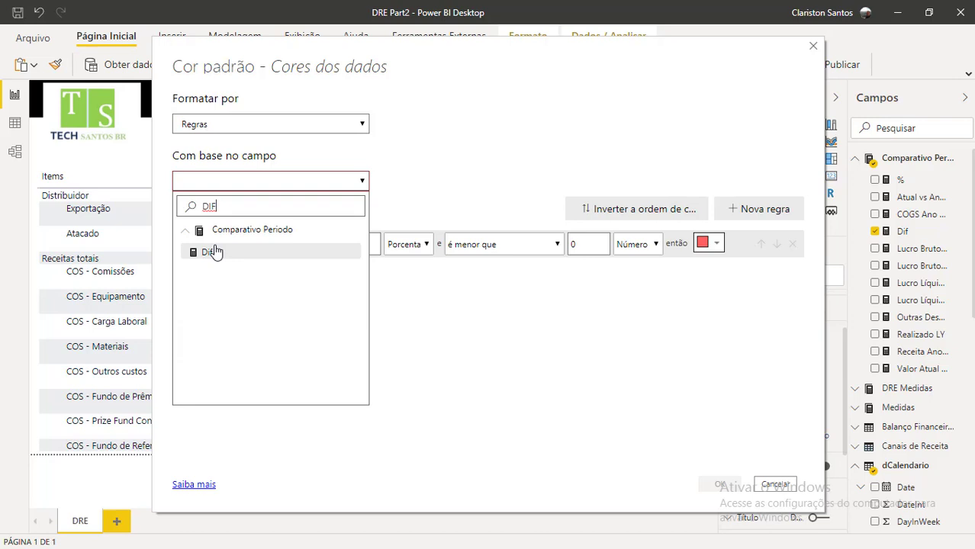
click(215, 252)
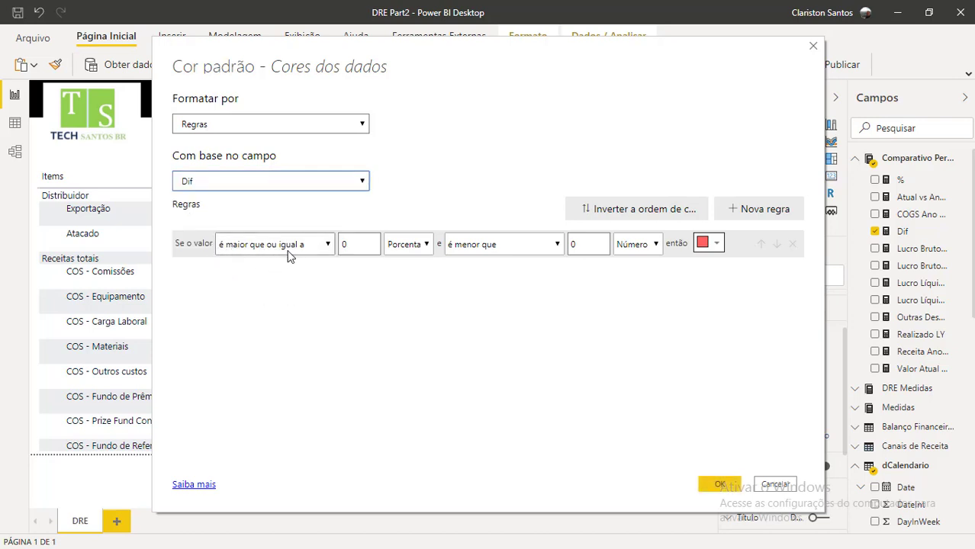
Step: Define and apply a rule colouring columns dark green when Dif is at least the number 0 and less than 100000000
click(408, 244)
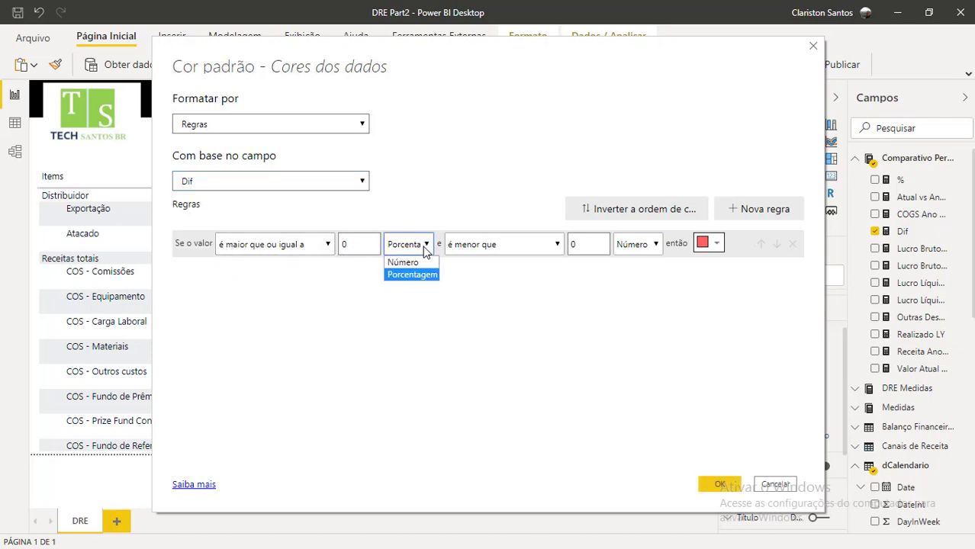
click(406, 260)
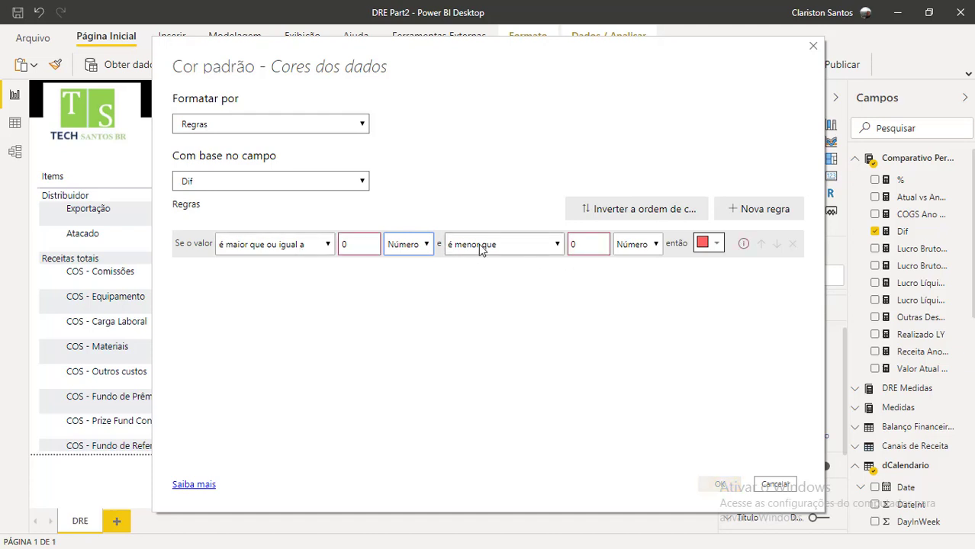
double_click(576, 244)
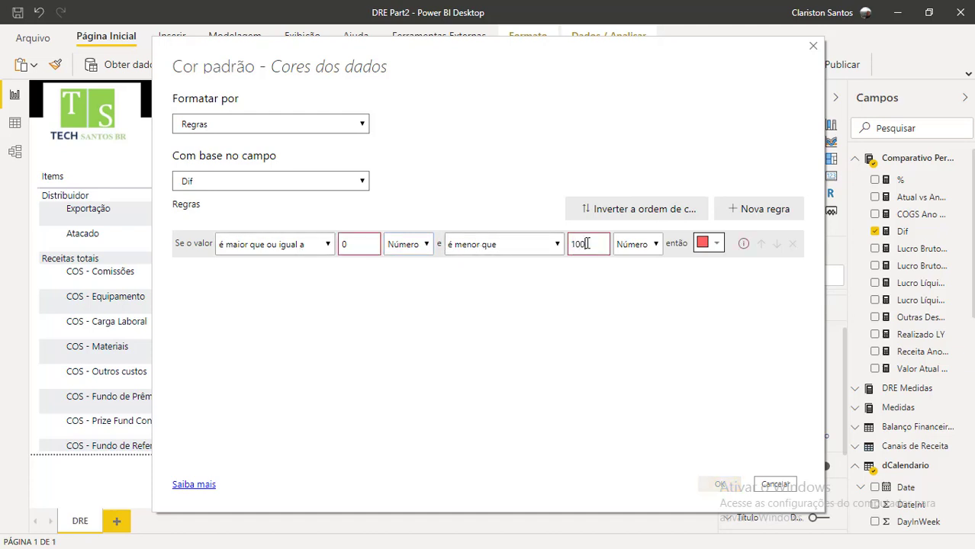
text(100000000)
click(709, 243)
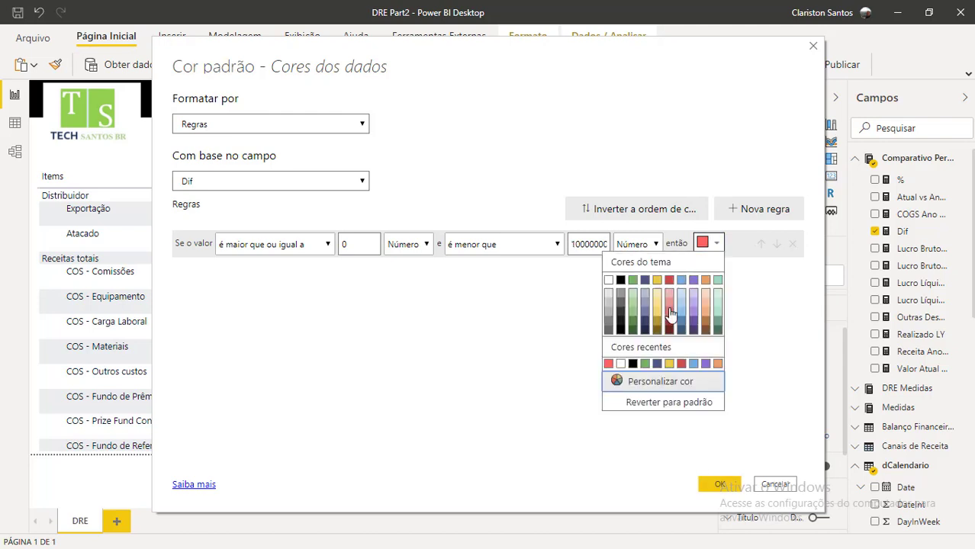
click(645, 365)
click(720, 485)
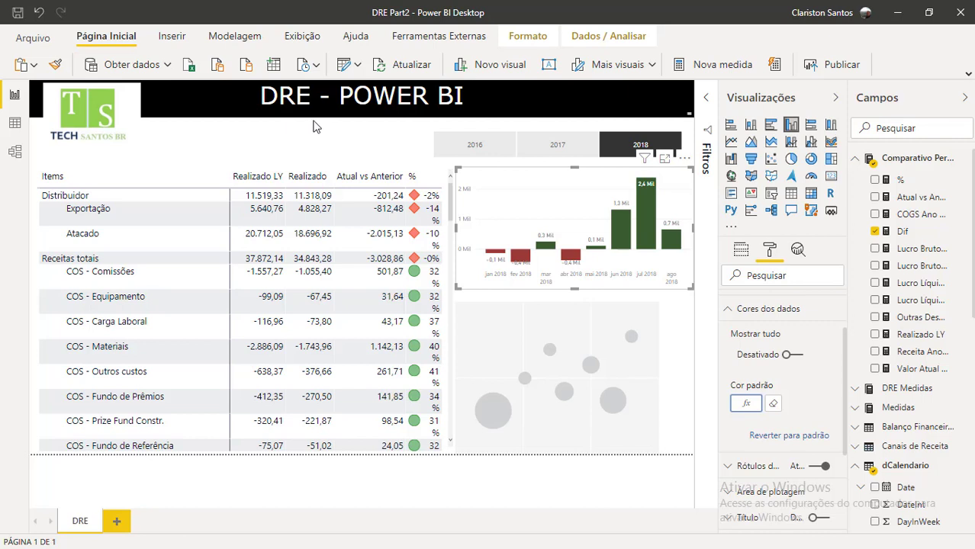
Step: Filter the report page to the year 2017 and deselect the slicer
click(369, 154)
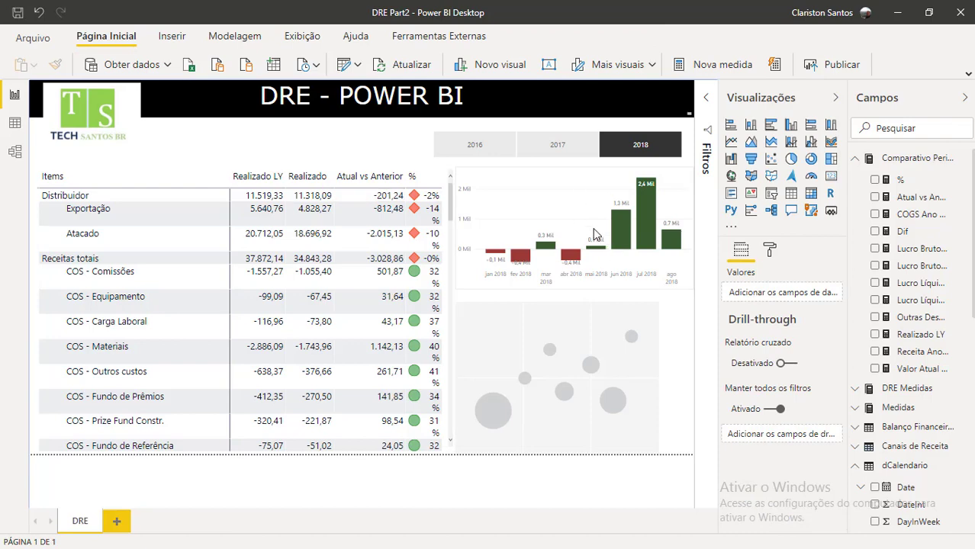
click(558, 145)
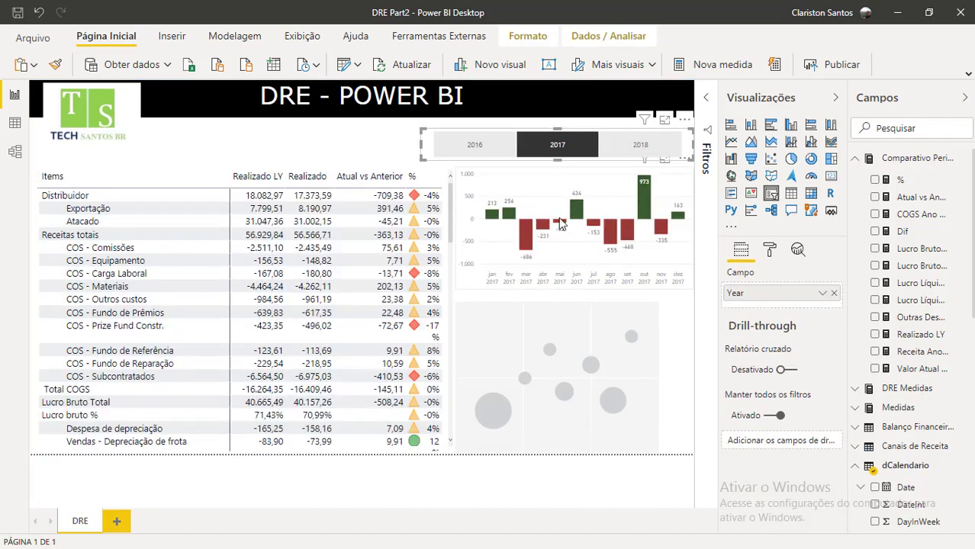
click(348, 149)
Step: Narrow the empty scatter chart to clear the table and use Expense Category from the DRE table as its details
click(555, 312)
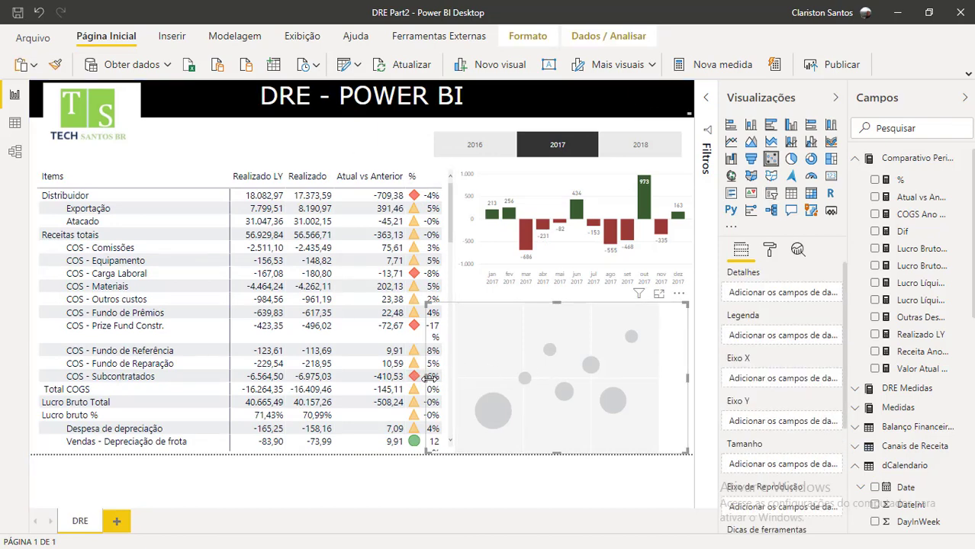
drag(423, 378, 464, 385)
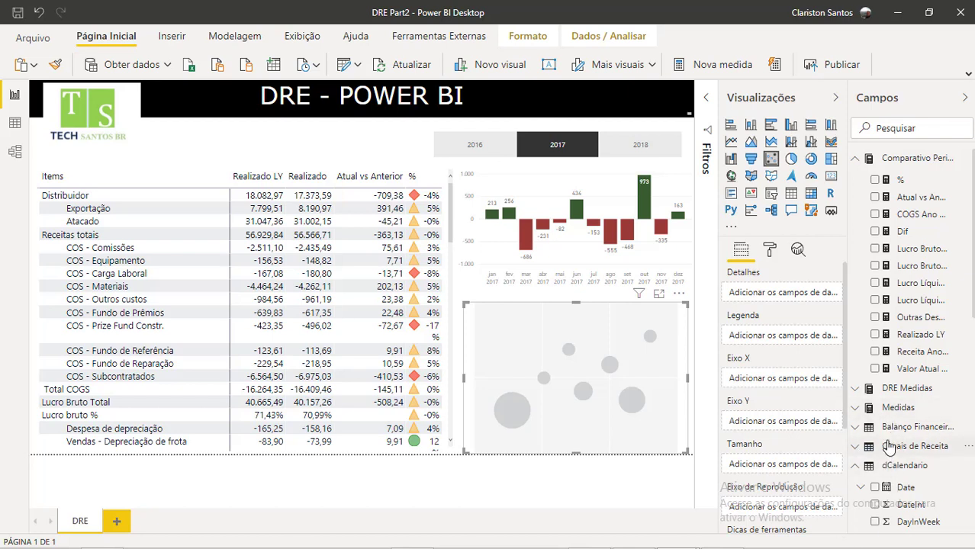
click(893, 162)
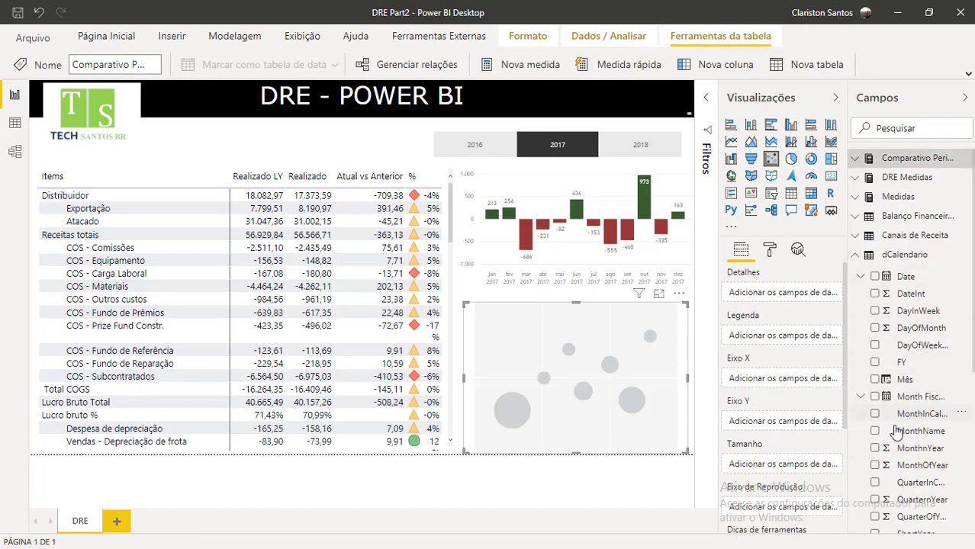
click(901, 257)
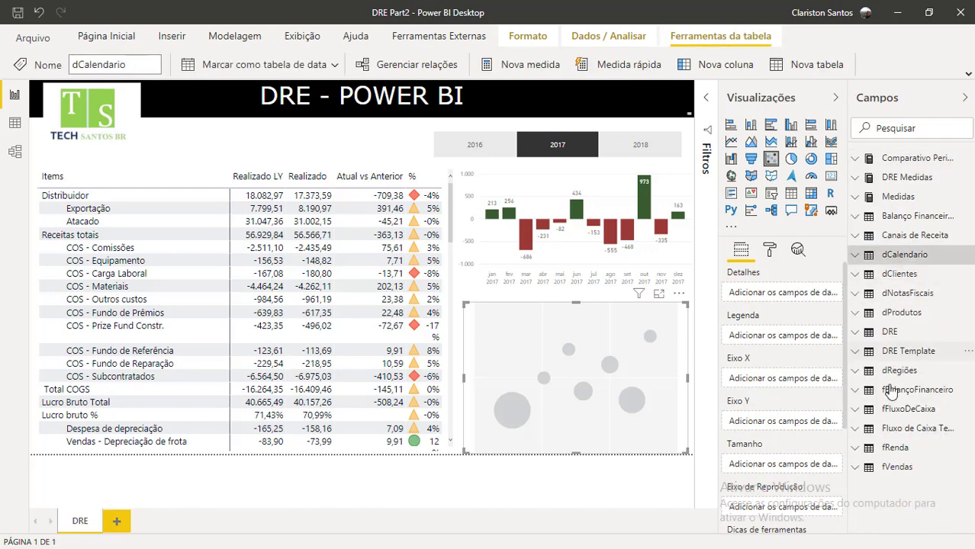
click(887, 333)
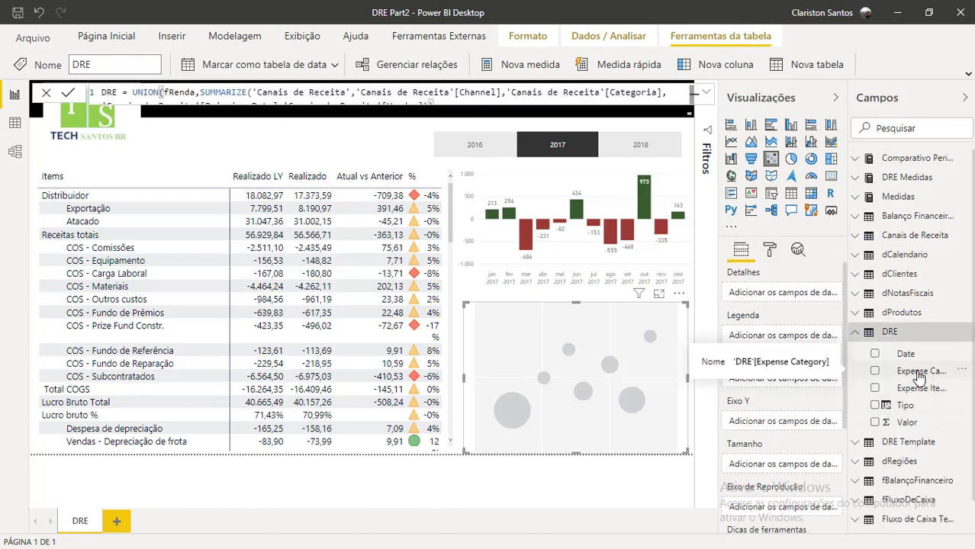
drag(920, 375, 784, 294)
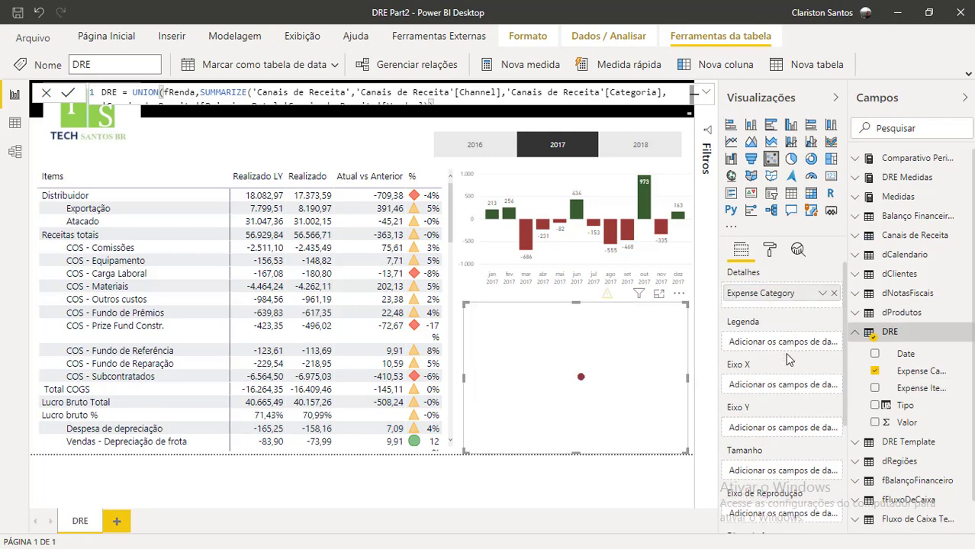
Step: Set the scatter chart's X axis to Valor Atual (,000) from DRE Medidas
click(877, 198)
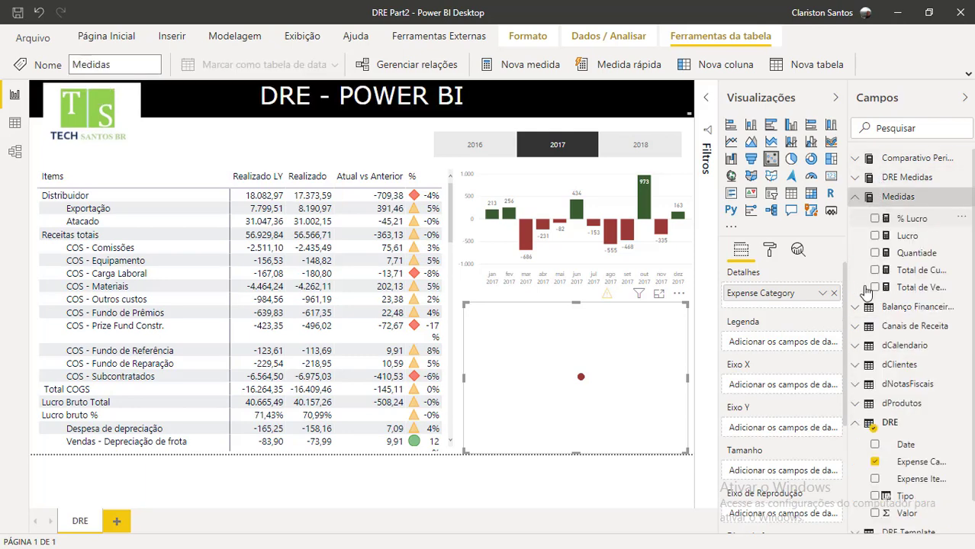
click(890, 179)
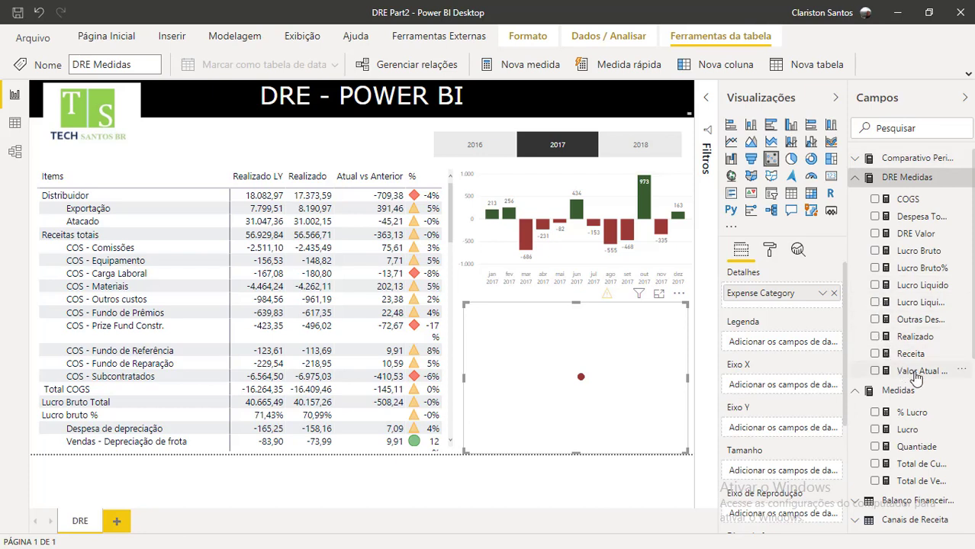
drag(916, 378, 790, 393)
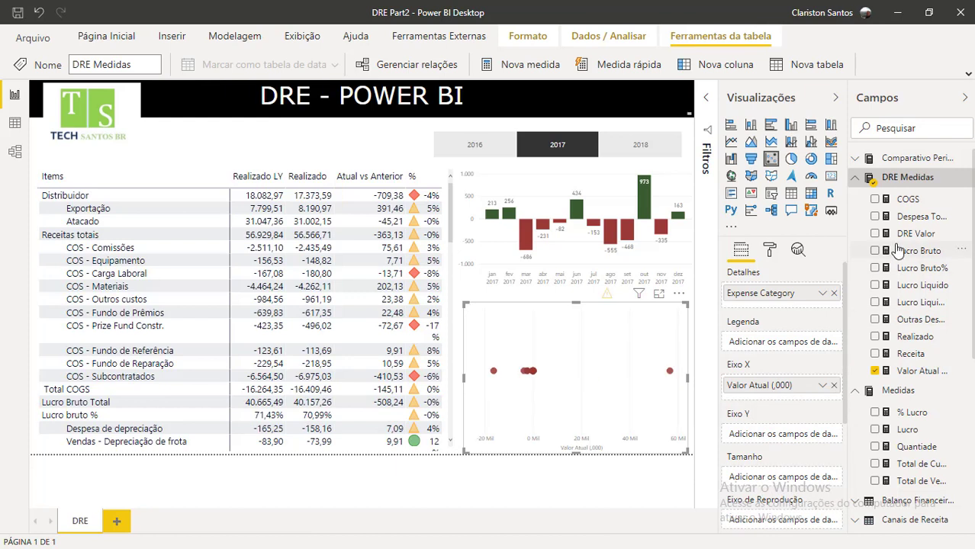
Step: Use the Dif measure from Comparativo Periodo as both the scatter chart's Y axis and its bubble size
click(901, 161)
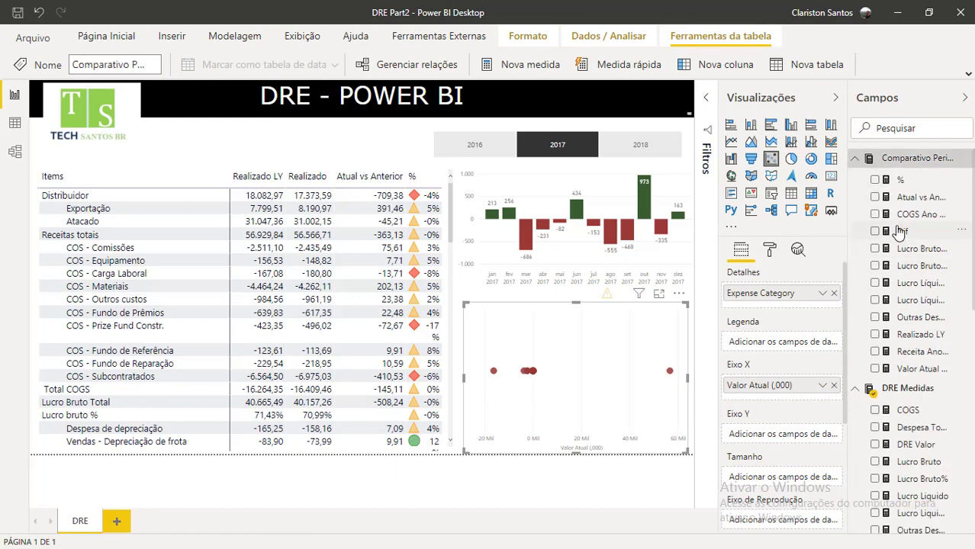
drag(901, 231, 793, 436)
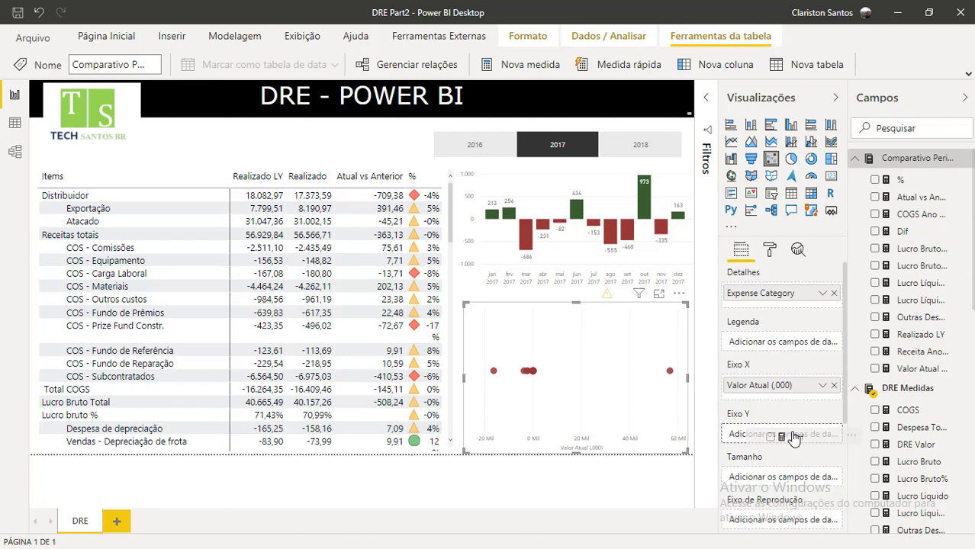
drag(794, 437, 795, 436)
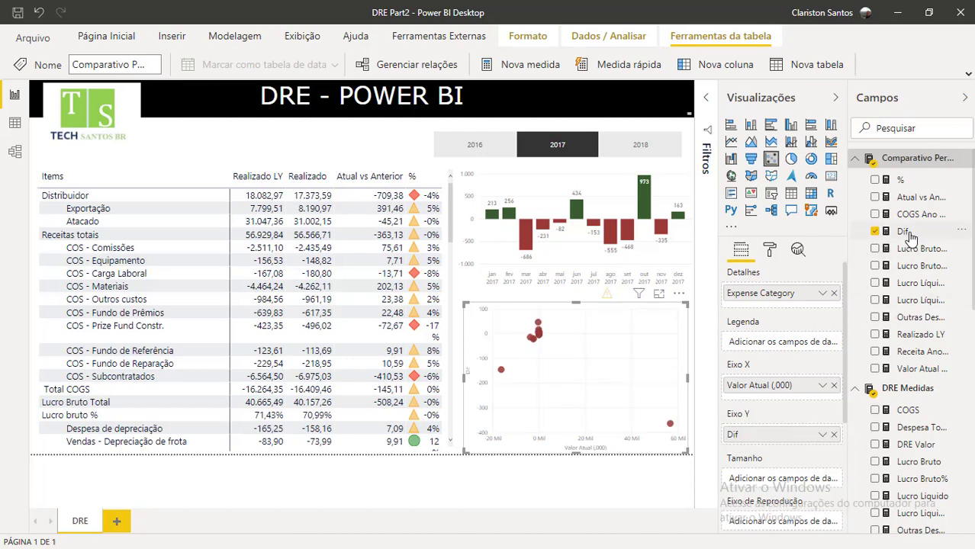
drag(904, 232, 784, 479)
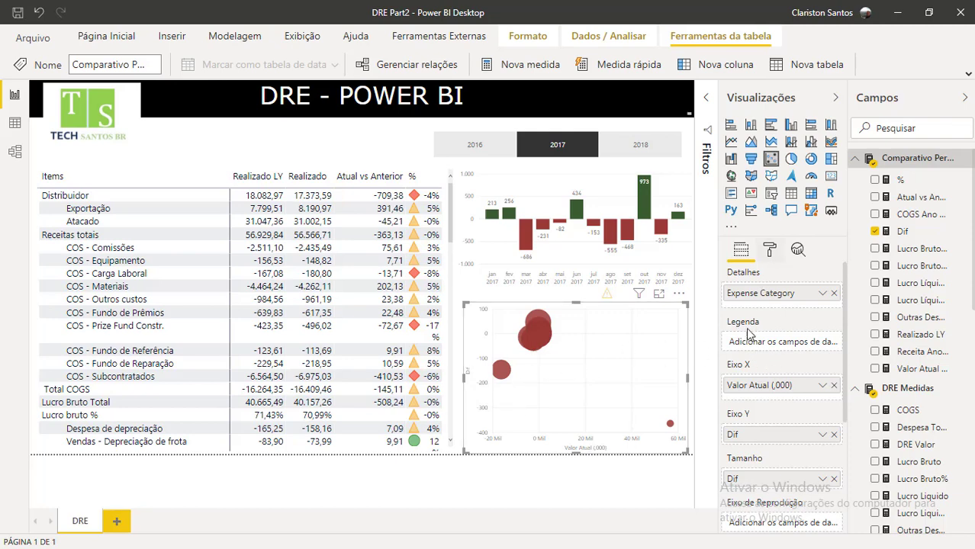
Step: Open conditional formatting for the scatter chart's default data colour and search for the Dif field to base its rules on
click(770, 253)
click(789, 384)
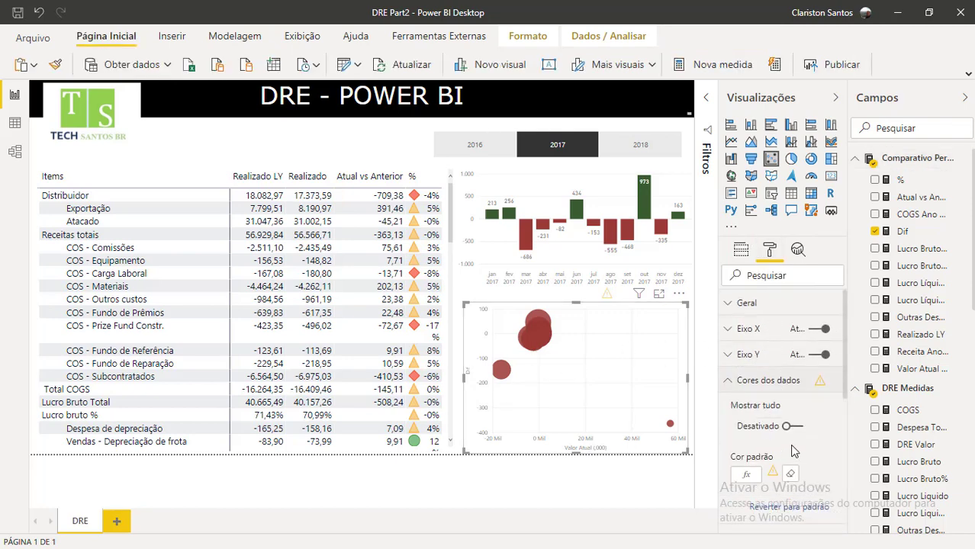
click(747, 474)
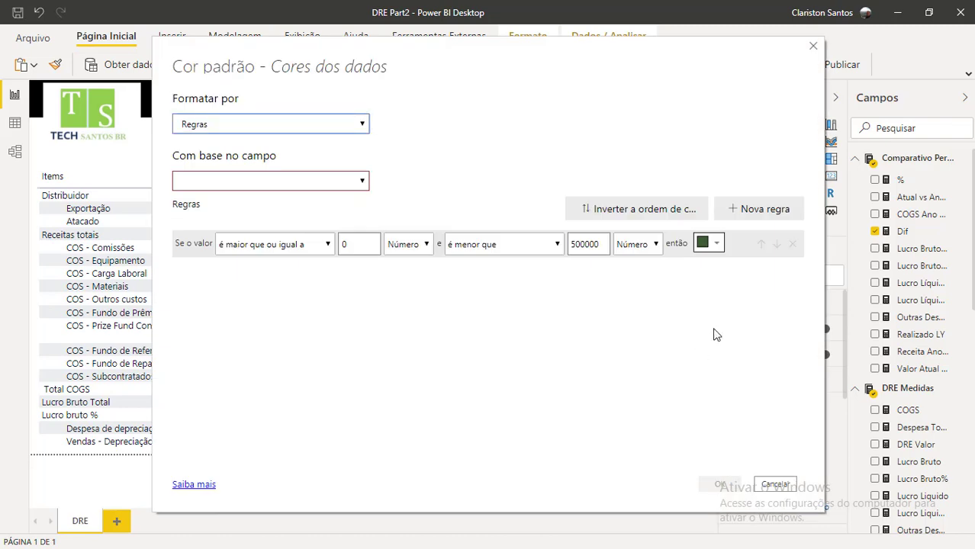
click(295, 188)
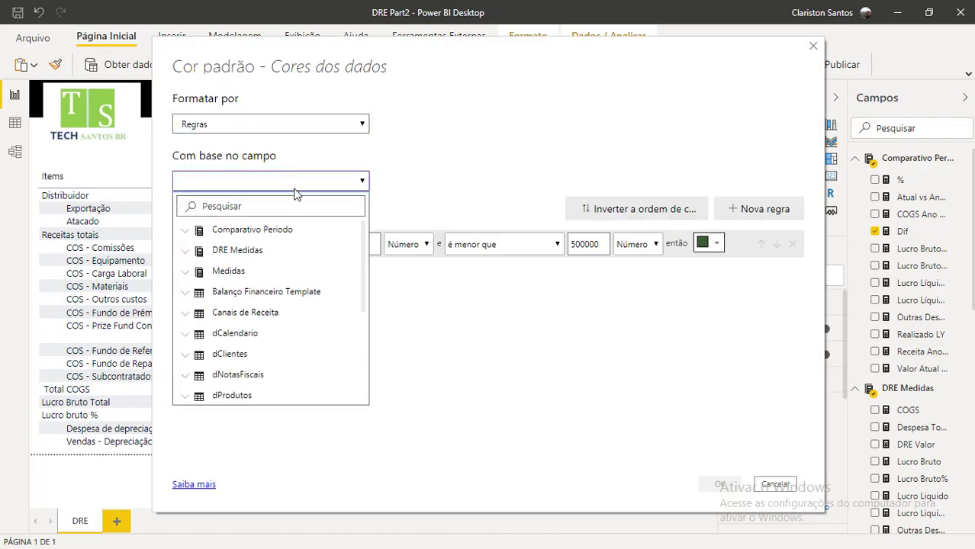
text(D)
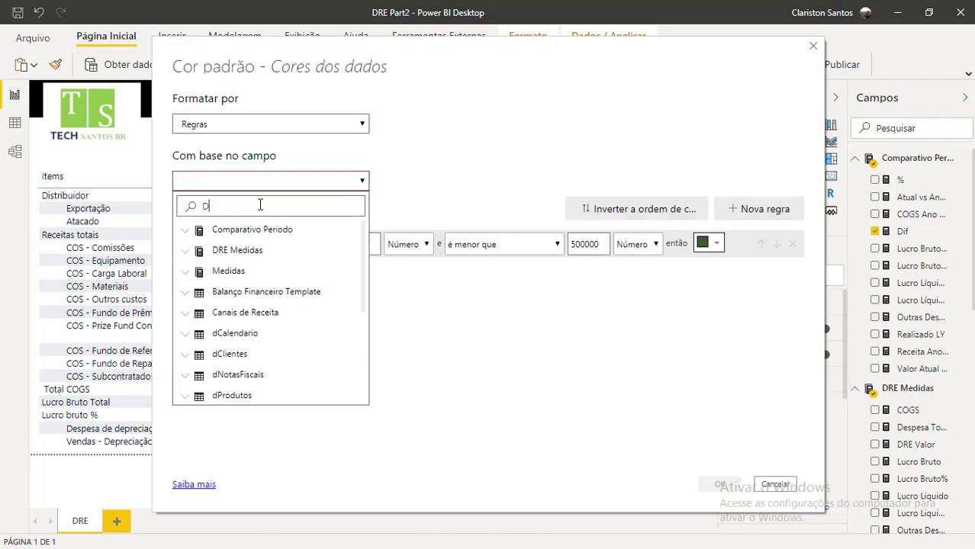